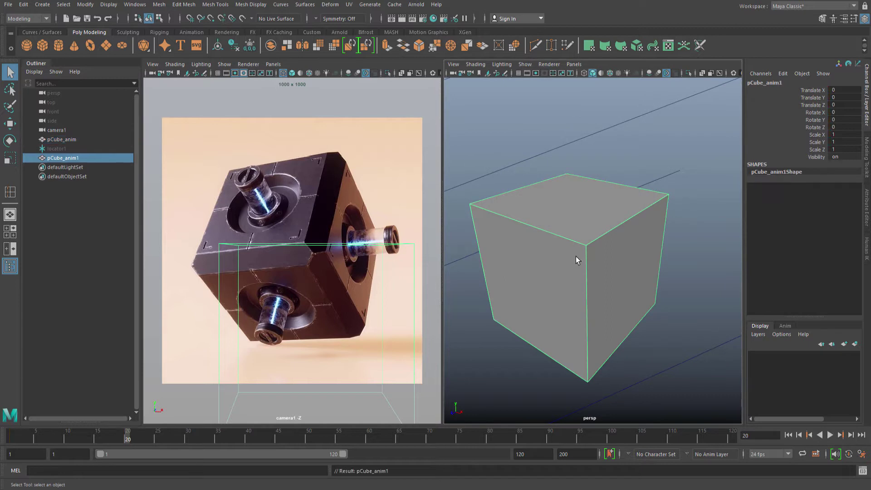
Hide the pCube_anim object so only pCube_anim1 remains displayed.
click(92, 141)
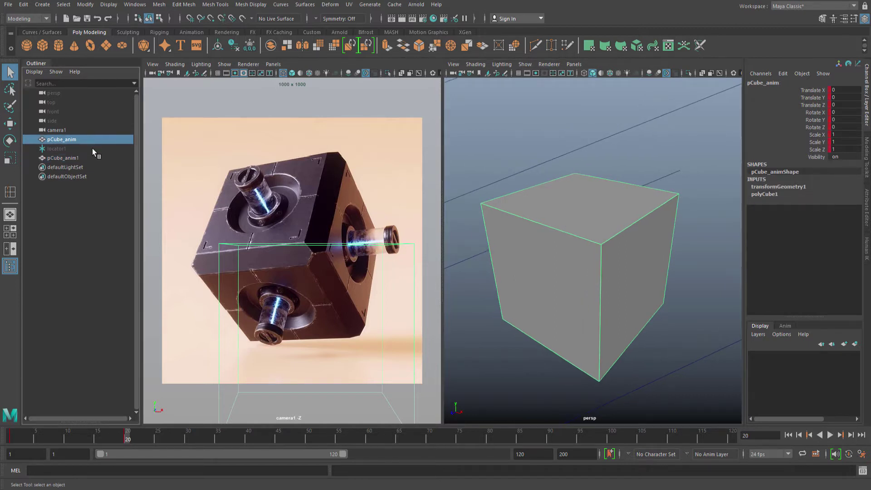
key(h)
alt+drag(562, 233, 565, 228)
Center the pivot of pCube_anim1 on its geometry.
click(570, 235)
alt+drag(599, 270, 597, 262)
key(w)
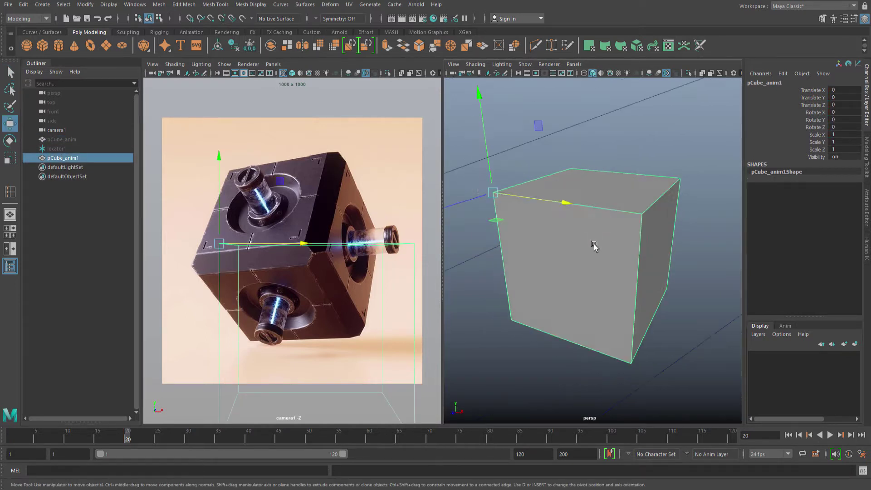
key(space)
click(565, 186)
click(593, 257)
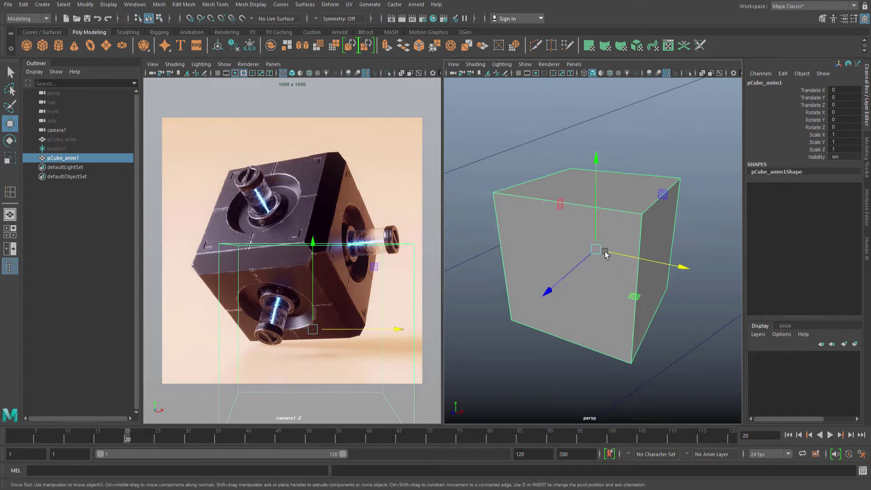
key(q)
Show the grid in the wireframe perspective view and snap the cube's center to the grid origin.
alt+drag(603, 249, 620, 256)
key(4)
key(w)
click(518, 74)
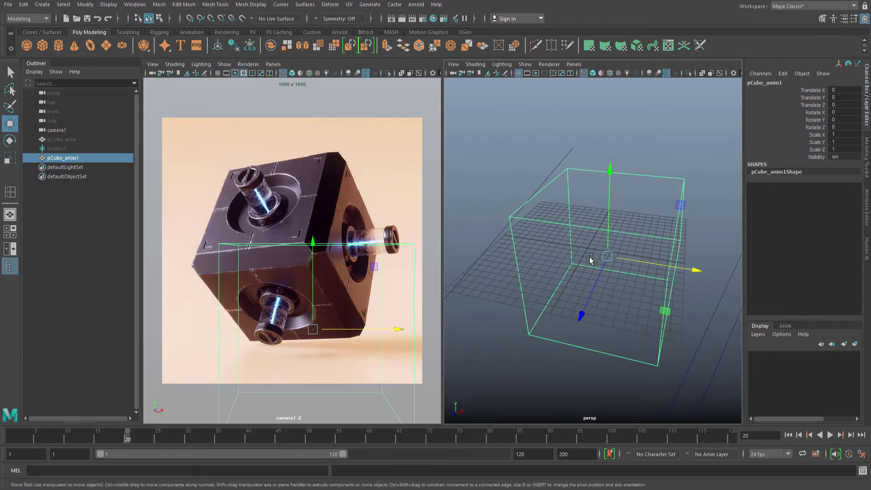
alt+right_drag(558, 262, 599, 246)
mouse_move(600, 247)
alt+mouse_down()
mouse_move(597, 254)
mouse_move(601, 237)
alt+mouse_up()
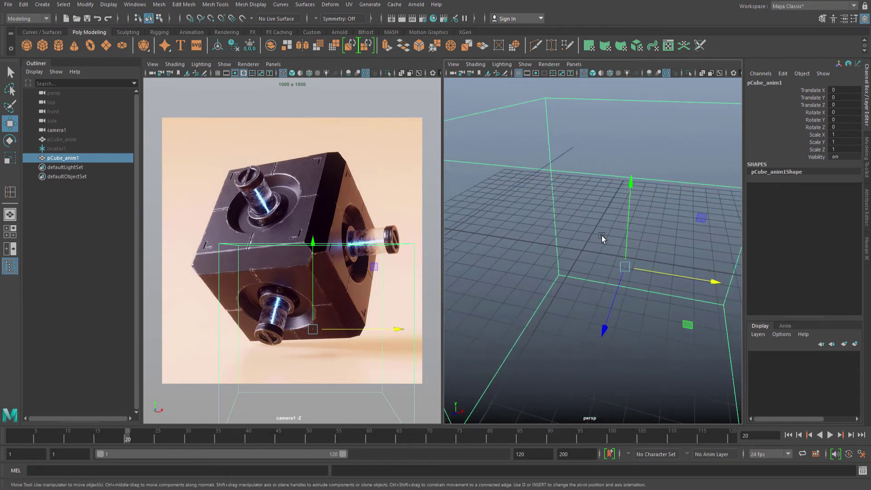
middle_drag(587, 257, 581, 252)
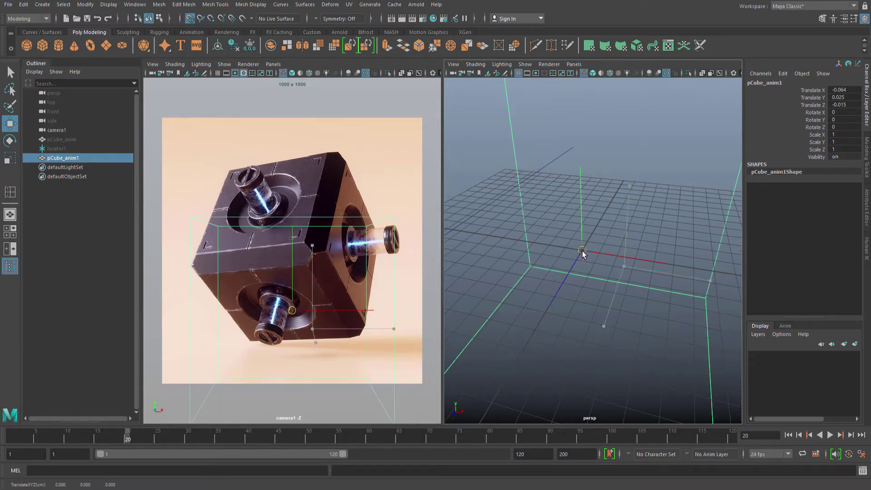
key(q)
alt+drag(595, 263, 584, 260)
scroll(584, 260, down, 6)
key(w)
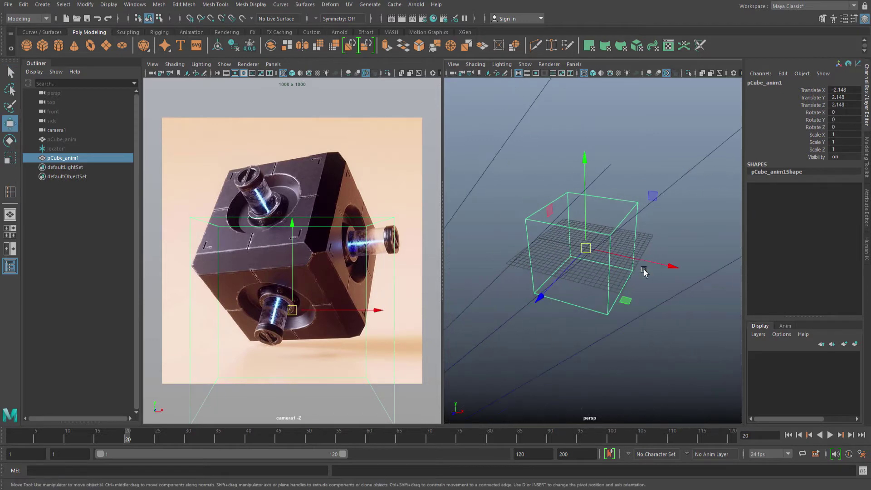
alt+drag(644, 270, 599, 278)
Select the cube's vertical edges in edge component mode.
key(q)
click(596, 271)
click(596, 257)
shift+drag(627, 244, 649, 245)
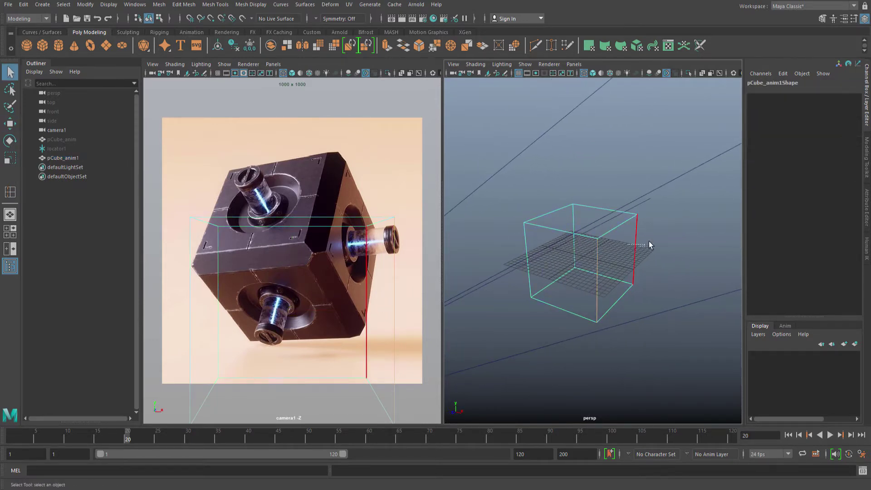
alt+drag(538, 236, 542, 243)
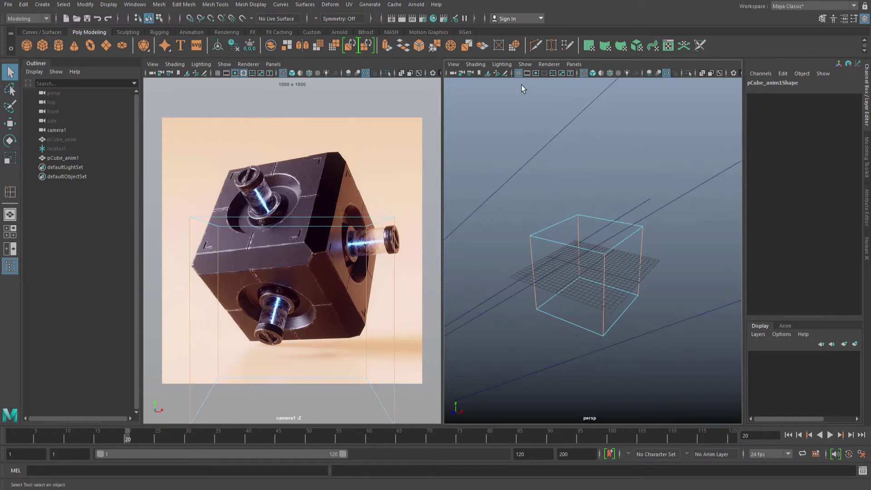
Limit the perspective view's displayed object types to polygons only.
click(524, 64)
click(539, 101)
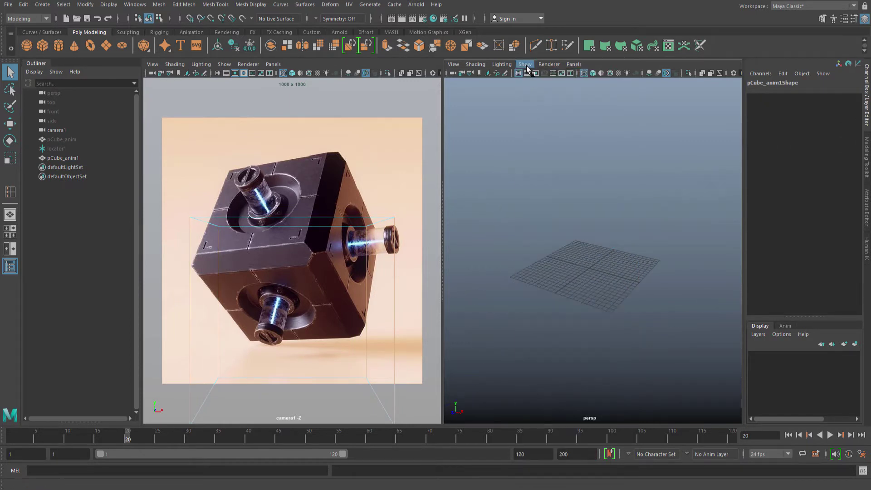
click(524, 64)
click(546, 161)
Bevel the cube's vertical and top edges together with a fraction of 0.18 in shaded display.
mouse_move(545, 162)
alt+mouse_down()
mouse_move(571, 182)
mouse_move(567, 228)
mouse_move(615, 237)
alt+mouse_up()
mouse_move(600, 216)
alt+mouse_down()
mouse_move(598, 226)
mouse_move(598, 218)
alt+mouse_up()
key(5)
scroll(598, 226, up, 3)
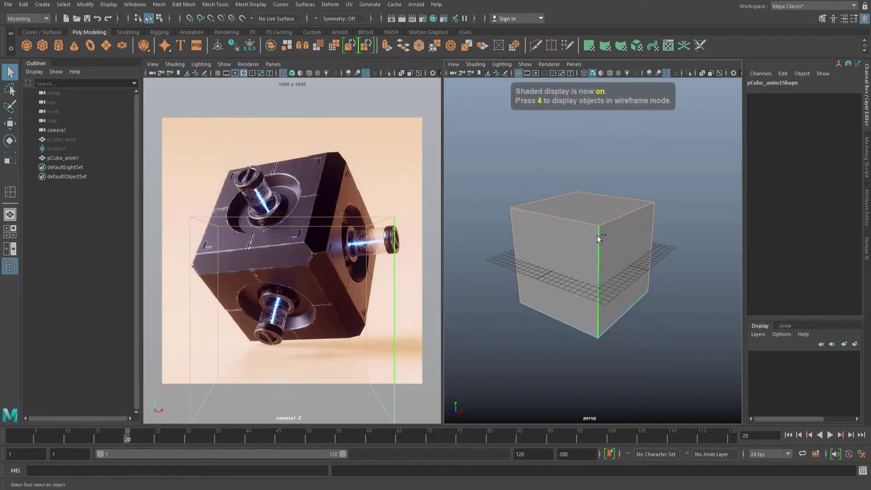
shift+right_click(598, 238)
click(625, 239)
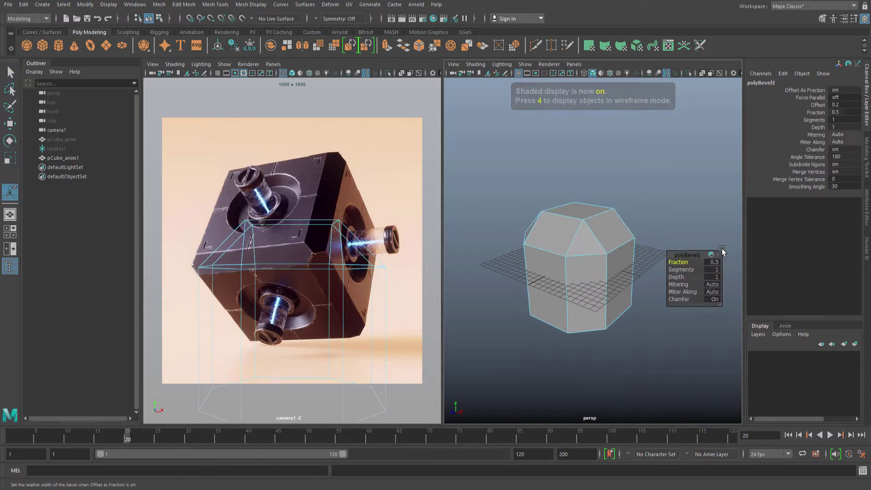
text(0.18)
key(Return)
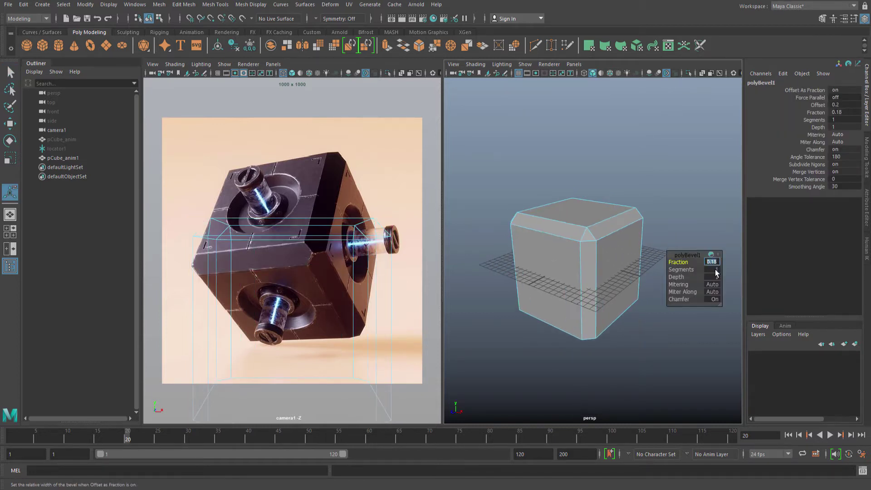
scroll(635, 238, up, 5)
key(q)
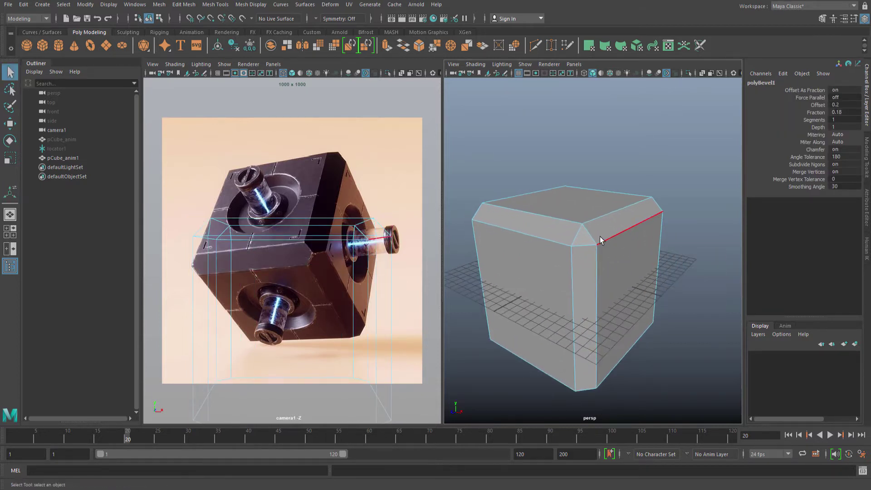
Insert one centered edge loop along a top bevel strip using the Insert Edge Loop Tool's multiple edge loops setting.
click(655, 204)
scroll(630, 222, up, 3)
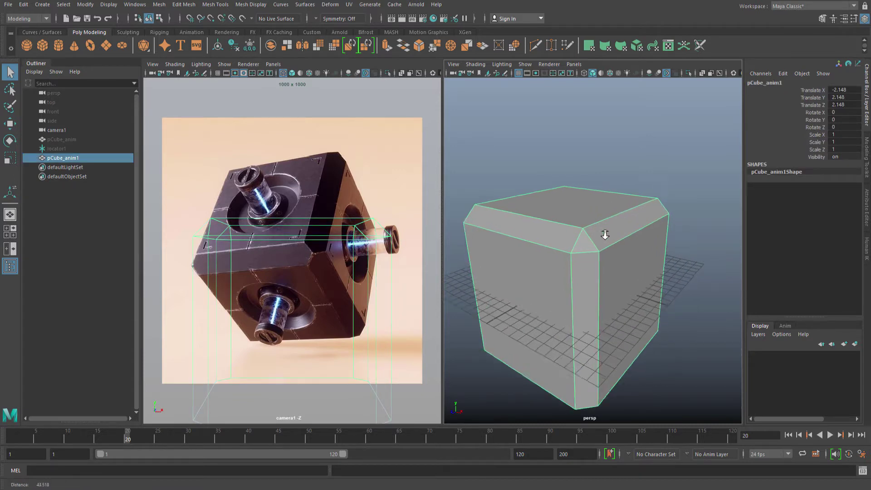
shift+right_drag(612, 231, 583, 249)
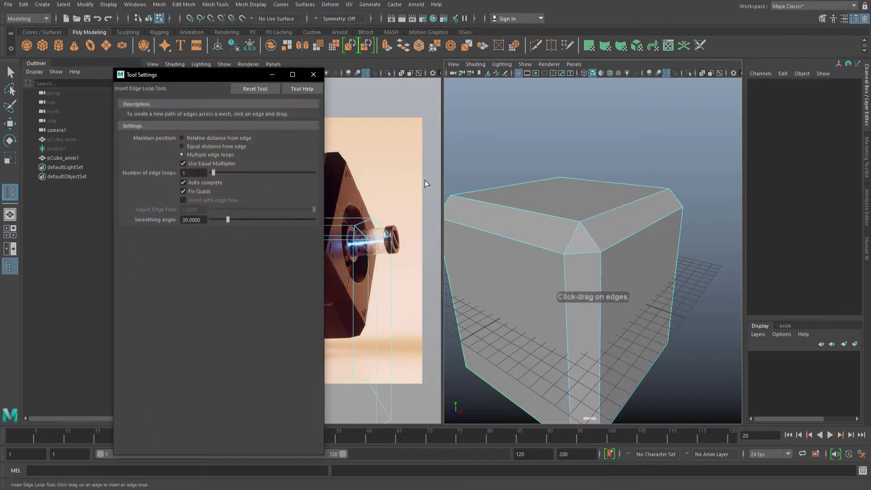
click(313, 74)
scroll(578, 229, up, 2)
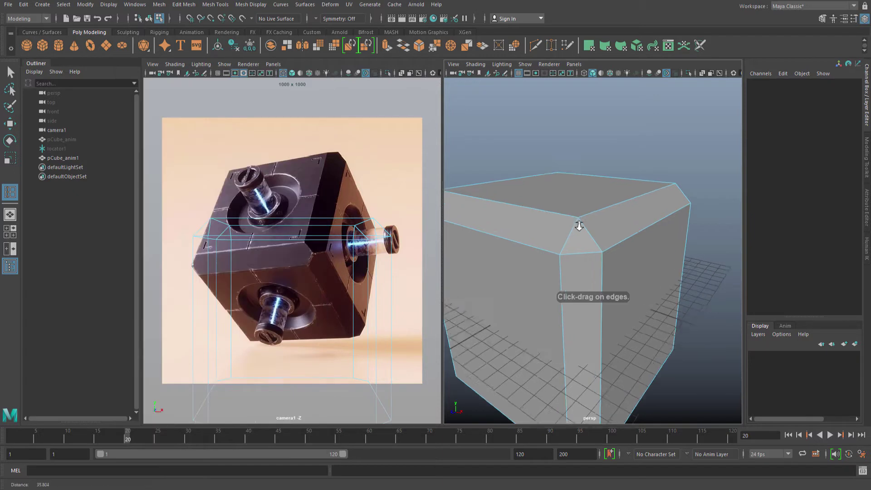
click(591, 233)
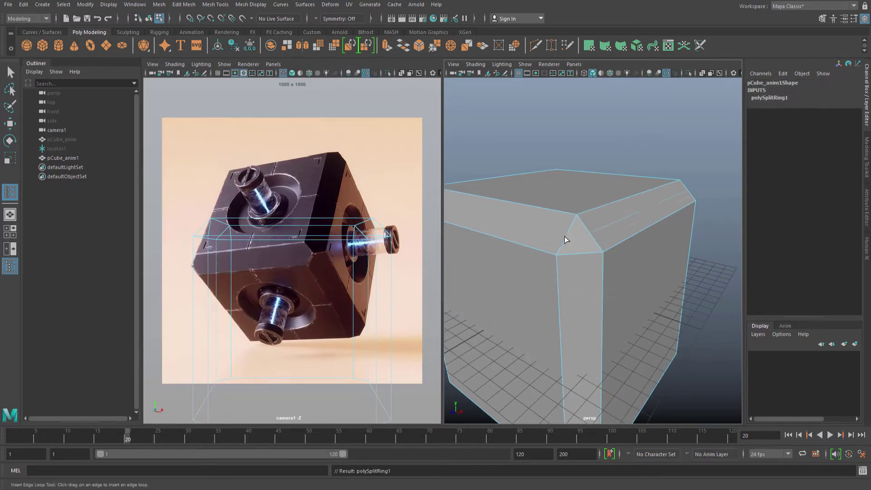
Try inserting another edge loop from the corner triangle's opposite side, and undo it.
click(566, 239)
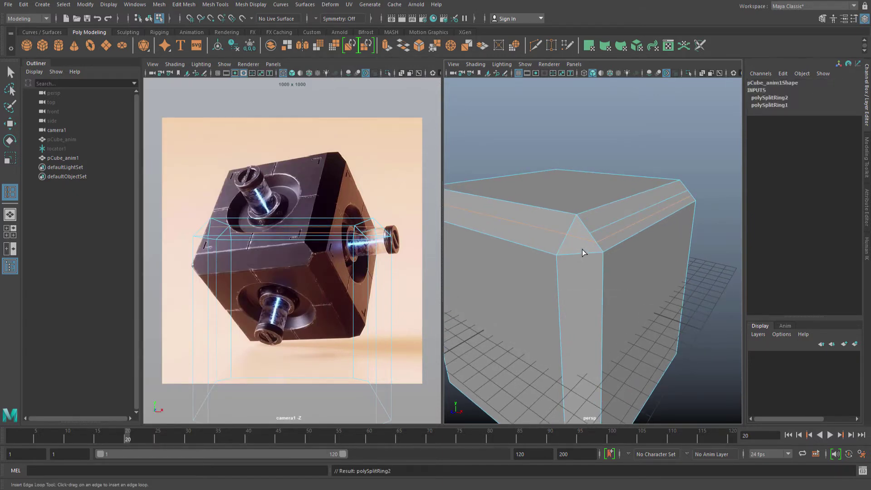
key(ctrl+z)
alt+middle_drag(581, 246, 586, 244)
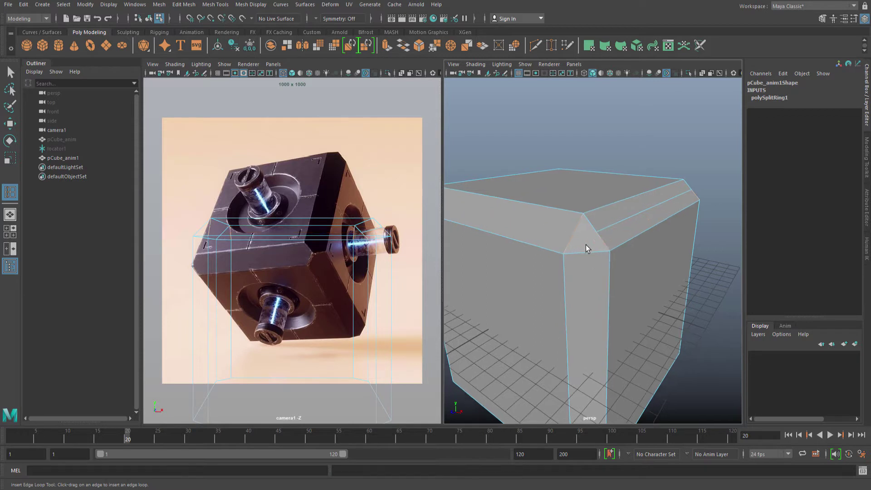
Delete the triangular face at the cube's front top corner.
key(q)
click(587, 244)
key(Delete)
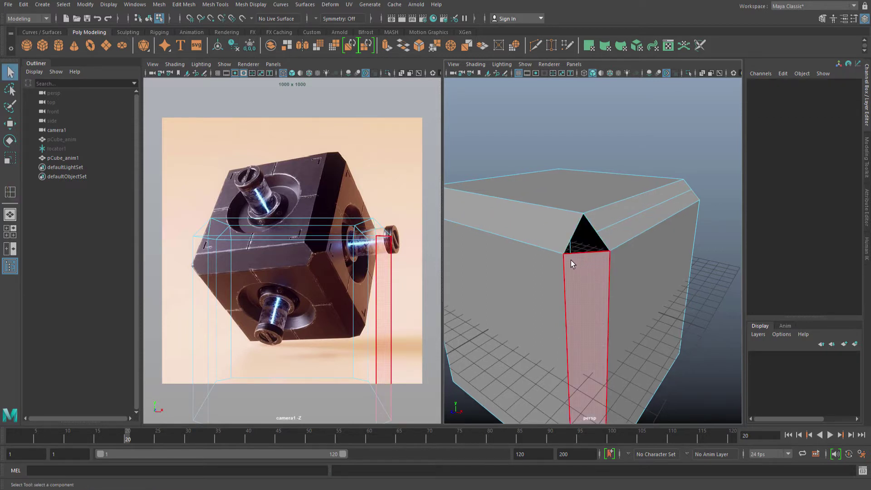
Insert centered edge loops along the other two bevel strips that meet at the open corner.
alt+drag(573, 263, 603, 222)
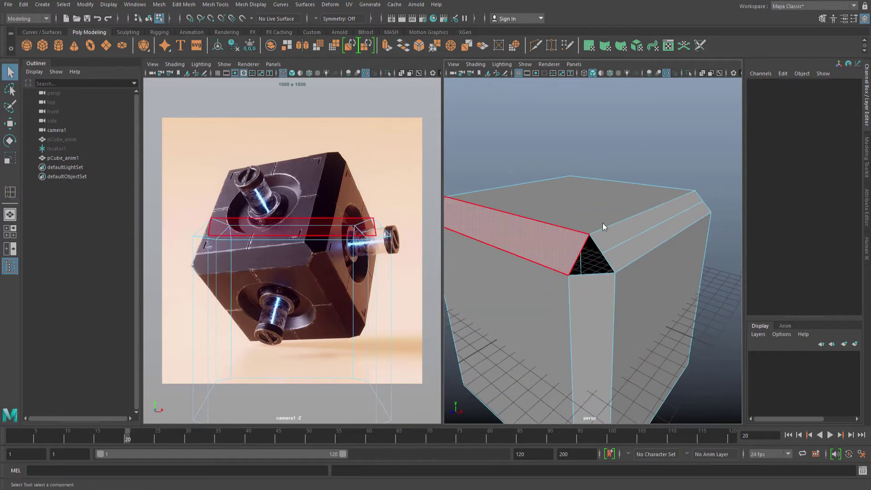
right_drag(602, 222, 604, 219)
alt+middle_drag(580, 241, 585, 237)
shift+right_drag(584, 236, 549, 248)
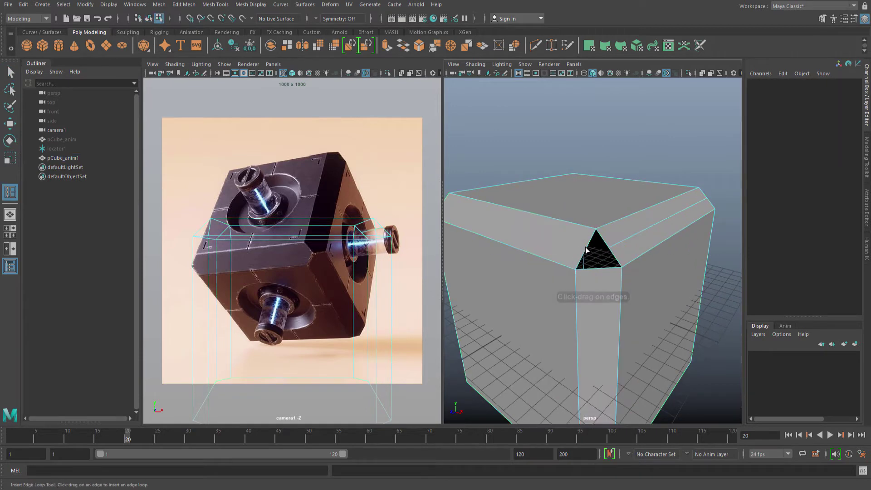
click(584, 252)
alt+drag(585, 252, 594, 232)
key(q)
Delete the cube's history and snap the first bevel loop's end vertex along Z toward the open corner's center.
alt+right_drag(594, 232, 638, 186)
key(alt+shift+d)
alt+drag(638, 187, 657, 199)
alt+middle_drag(657, 198, 626, 198)
right_drag(665, 222, 650, 221)
drag(633, 236, 655, 239)
key(w)
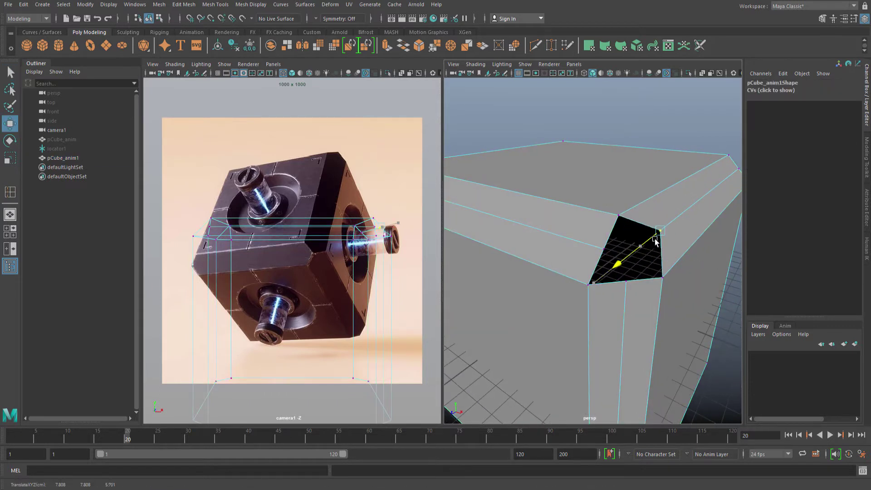
key(ctrl+z)
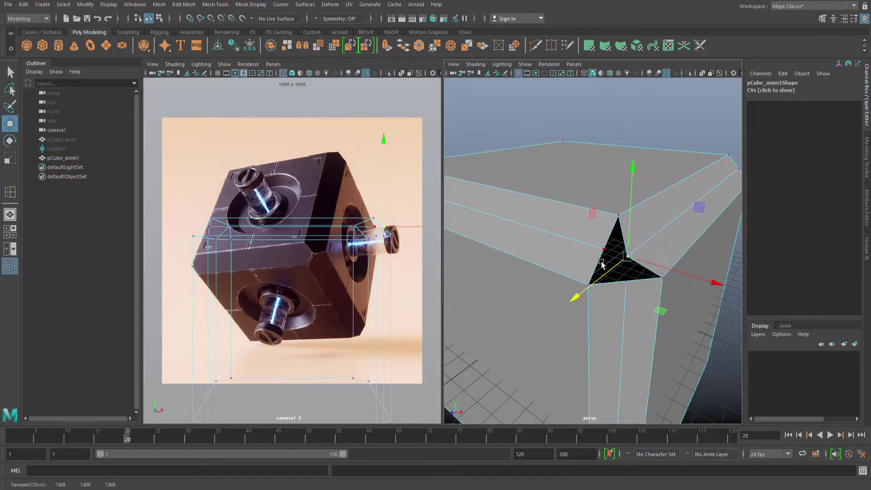
Snap the other two loop end vertices along X and Y onto the first one to close the corner gap.
key(w)
drag(686, 271, 639, 276)
key(q)
alt+right_drag(614, 256, 649, 267)
alt+middle_drag(649, 267, 634, 229)
key(w)
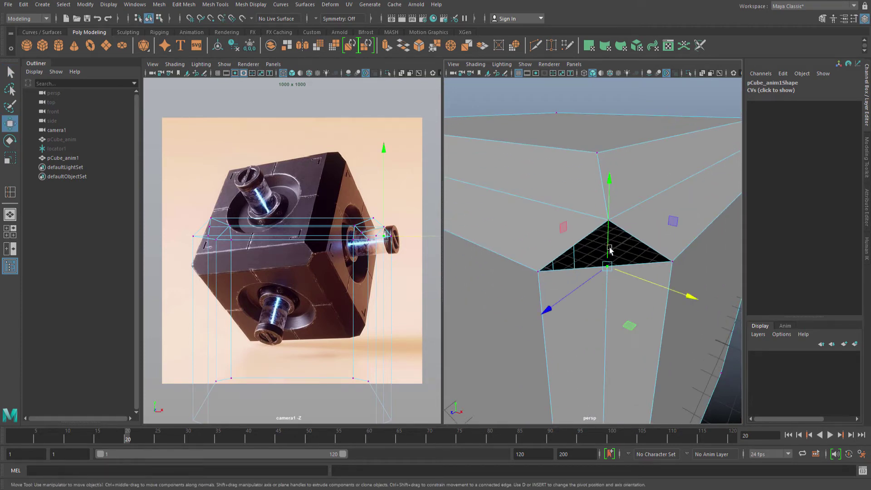
drag(605, 267, 616, 224)
key(q)
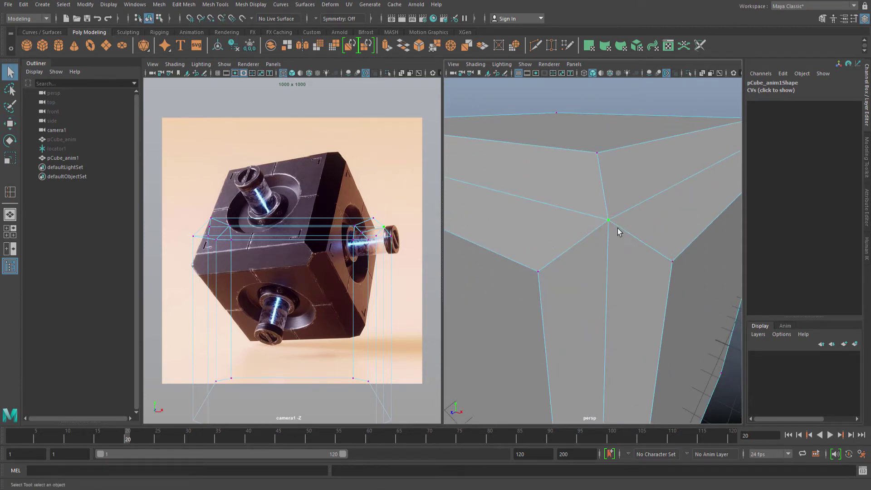
Merge the coinciding corner vertices into one and return to object mode.
key(4)
key(5)
alt+right_drag(622, 241, 584, 254)
alt+drag(584, 254, 593, 246)
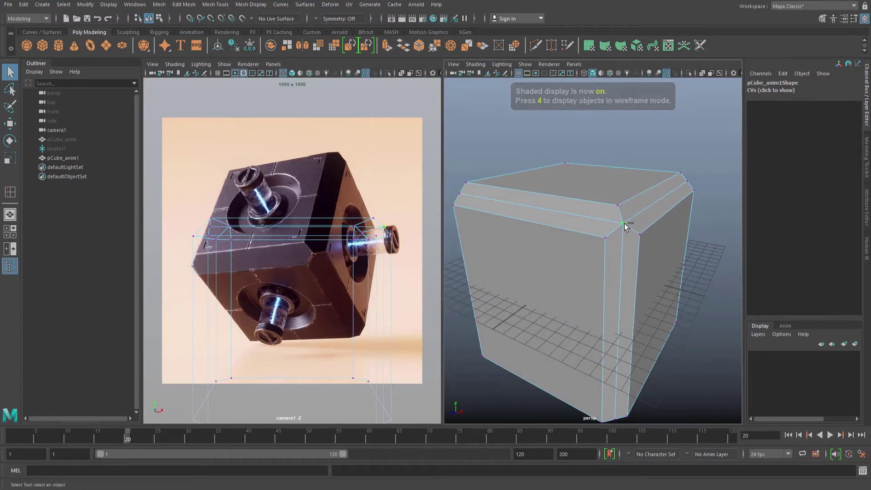
shift+right_drag(623, 231, 620, 170)
key(F8)
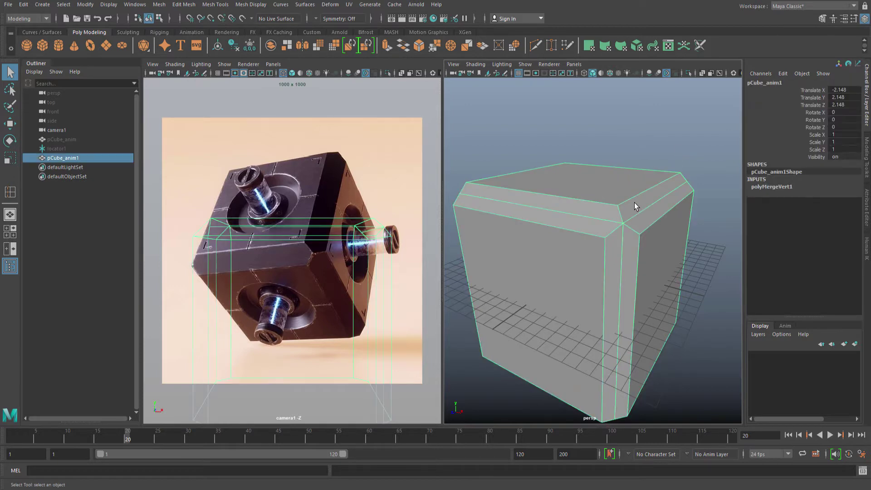
Select the triangular corner faces around the cube's top and delete them.
alt+drag(614, 235, 601, 219)
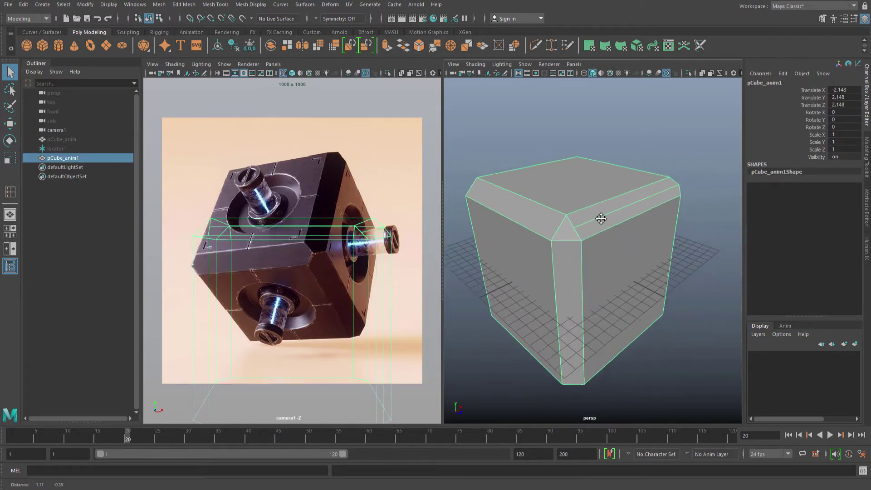
alt+middle_drag(601, 218, 593, 218)
alt+drag(556, 232, 564, 236)
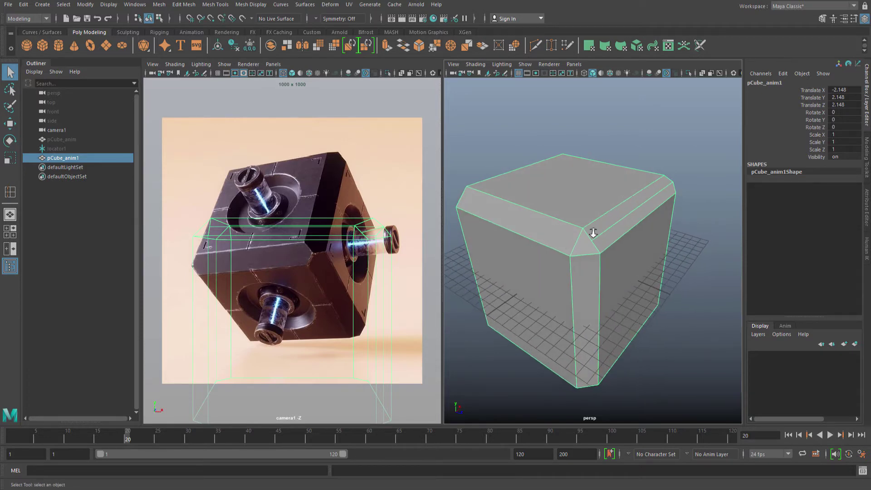
scroll(583, 242, up, 3)
scroll(577, 226, down, 2)
key(F11)
click(579, 255)
scroll(590, 245, down, 2)
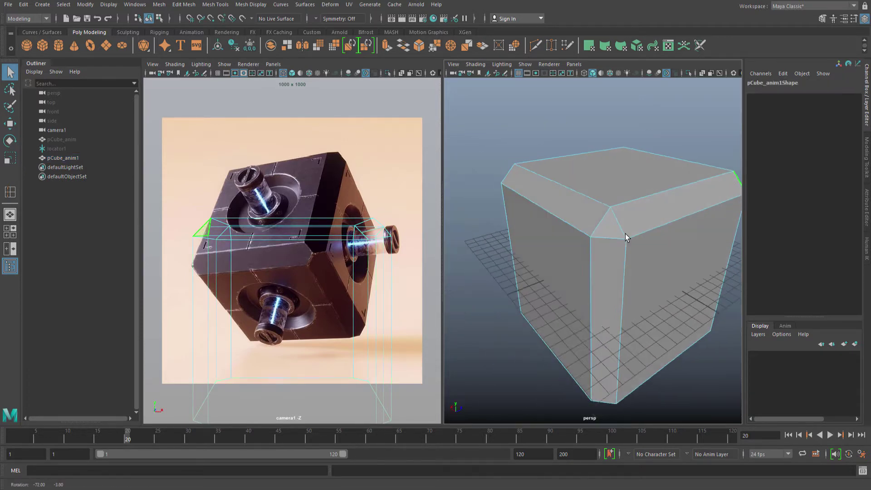
alt+drag(605, 229, 641, 224)
alt+middle_drag(641, 224, 619, 207)
alt+drag(619, 207, 550, 215)
shift+click(609, 196)
alt+middle_drag(551, 216, 570, 223)
alt+drag(584, 214, 571, 230)
alt+middle_drag(571, 229, 581, 219)
alt+drag(581, 219, 608, 218)
key(Delete)
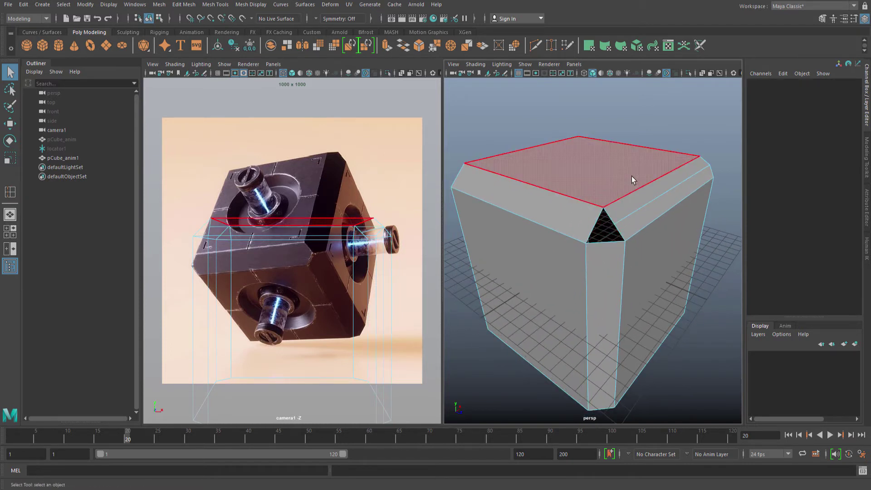
Return to object mode and maximize the perspective view on the open front corner.
alt+drag(631, 177, 624, 224)
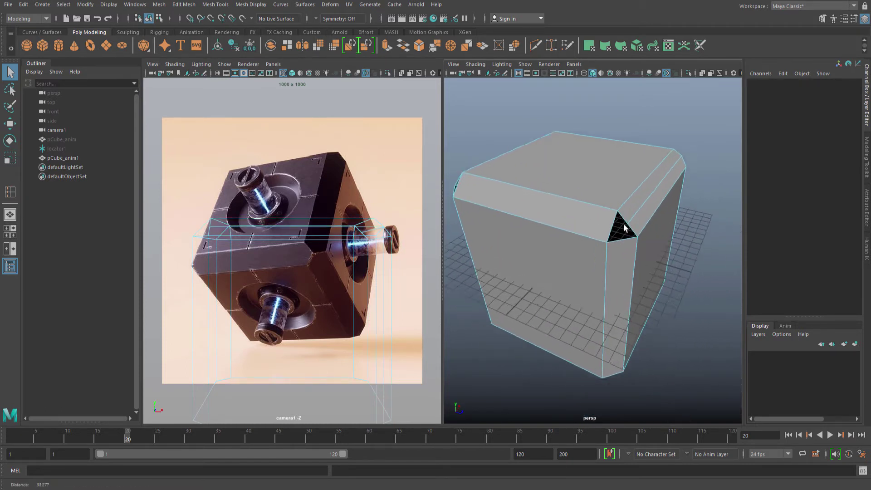
key(F8)
alt+right_drag(584, 218, 611, 206)
key(space)
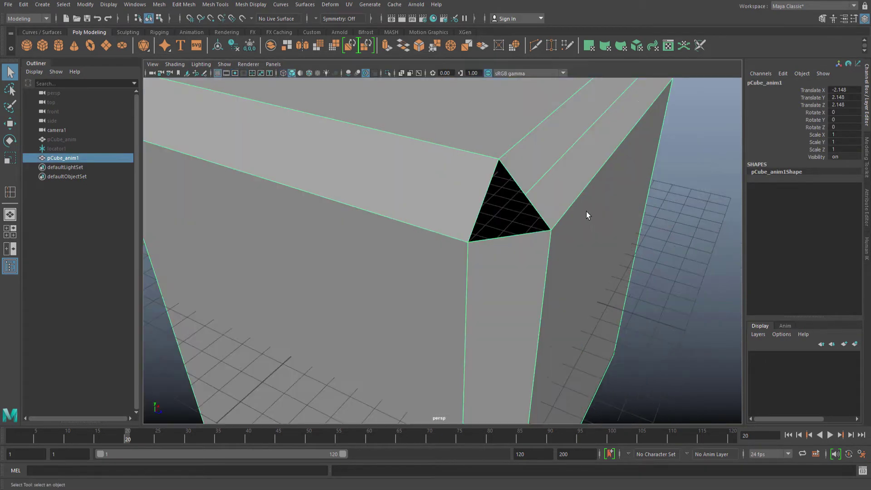
Insert centered edge loops along the bevel strips leading to the open corners and return to object mode.
alt+middle_drag(506, 195, 535, 224)
alt+right_drag(535, 225, 491, 224)
alt+drag(491, 225, 496, 208)
shift+right_drag(496, 211, 435, 208)
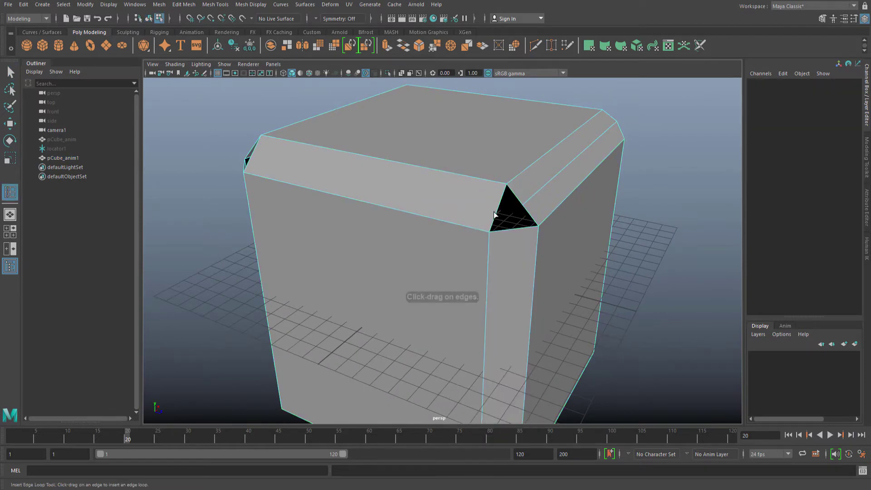
click(513, 231)
alt+drag(429, 224, 455, 242)
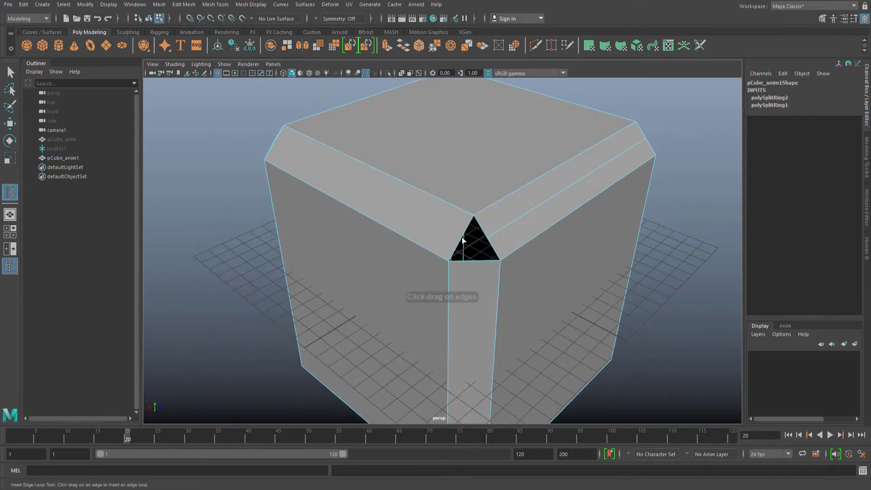
alt+drag(401, 226, 454, 214)
key(q)
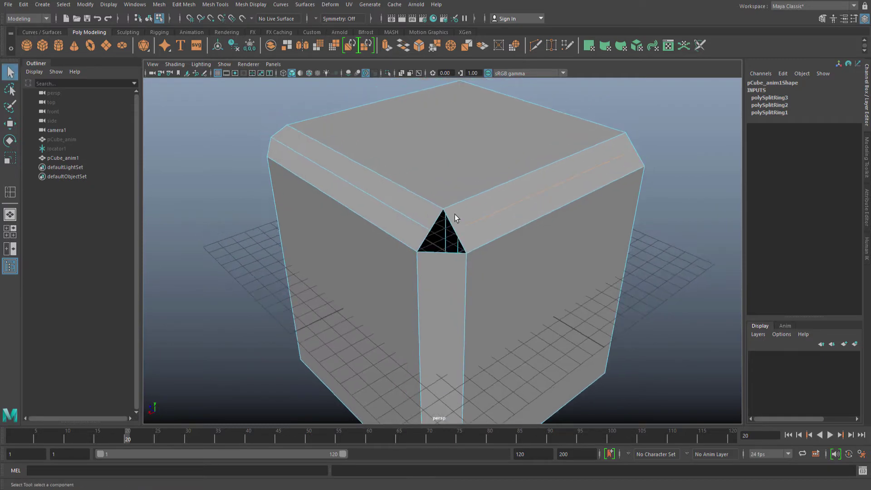
click(443, 254)
alt+drag(443, 254, 470, 228)
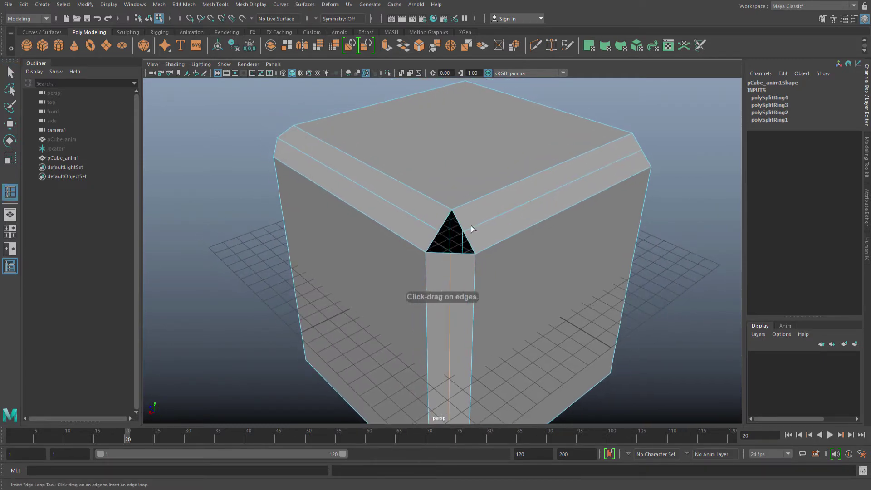
alt+drag(399, 238, 433, 214)
key(F8)
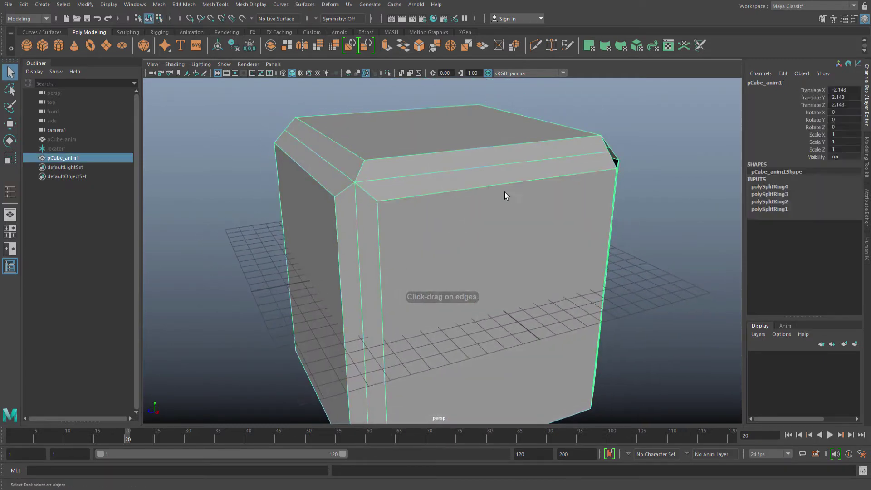
Snap one top bevel's loop end vertex to the middle of the open front corner and snap the vertical bevel's end vertex onto it.
alt+drag(505, 194, 439, 208)
alt+right_drag(439, 208, 491, 214)
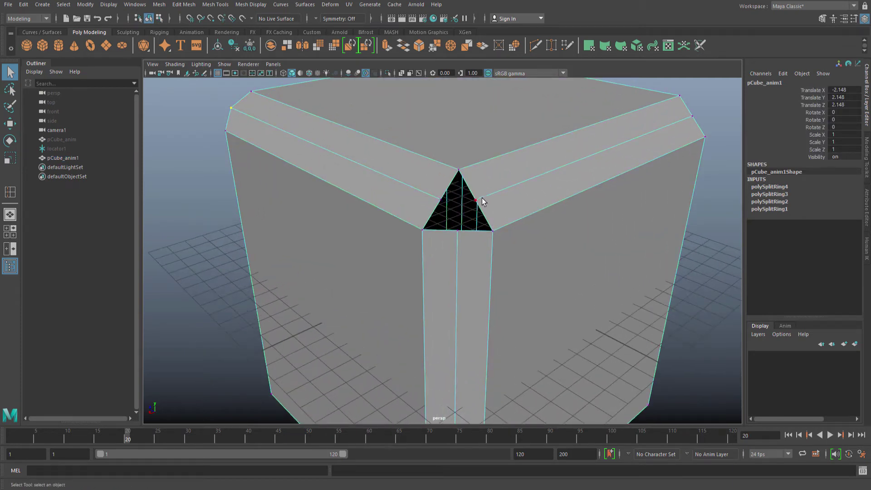
click(481, 198)
key(w)
key(v)
middle_drag(456, 201, 462, 214)
key(w)
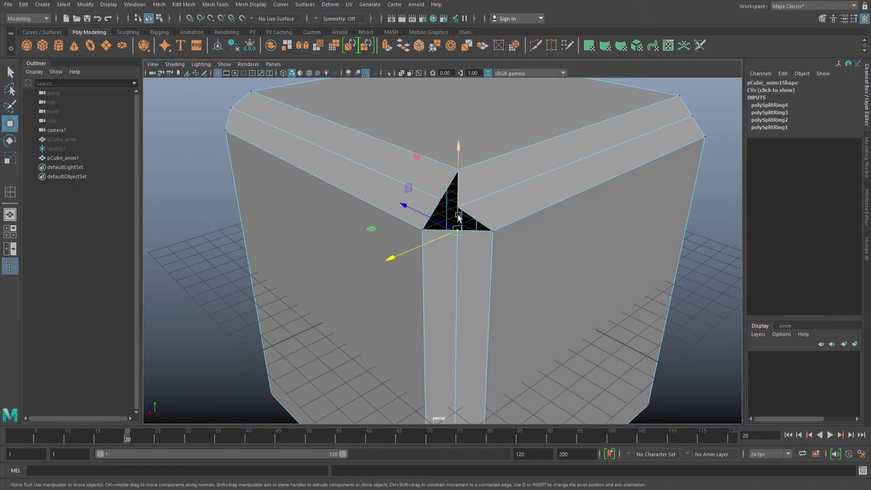
drag(457, 215, 457, 290)
middle_drag(462, 206, 460, 208)
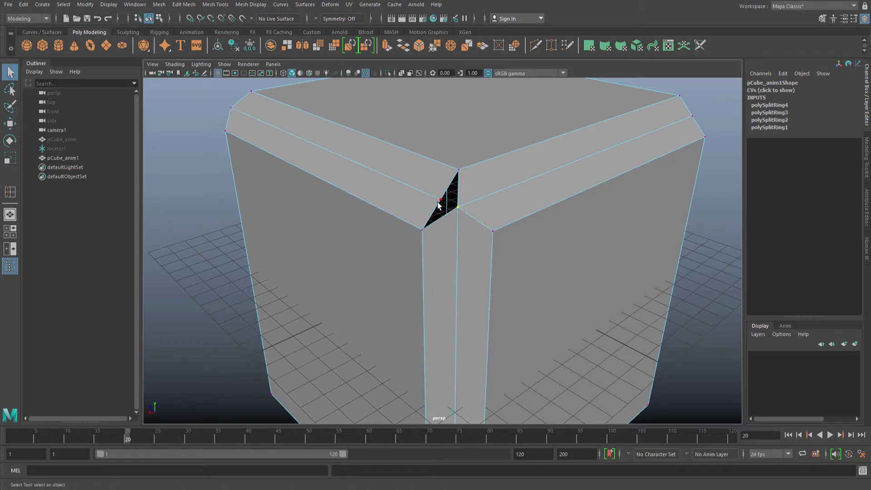
Snap the other top bevel's loop end vertex onto the same corner point to close the hole.
click(438, 202)
key(w)
drag(424, 193, 386, 178)
key(v)
middle_drag(458, 200, 459, 203)
key(q)
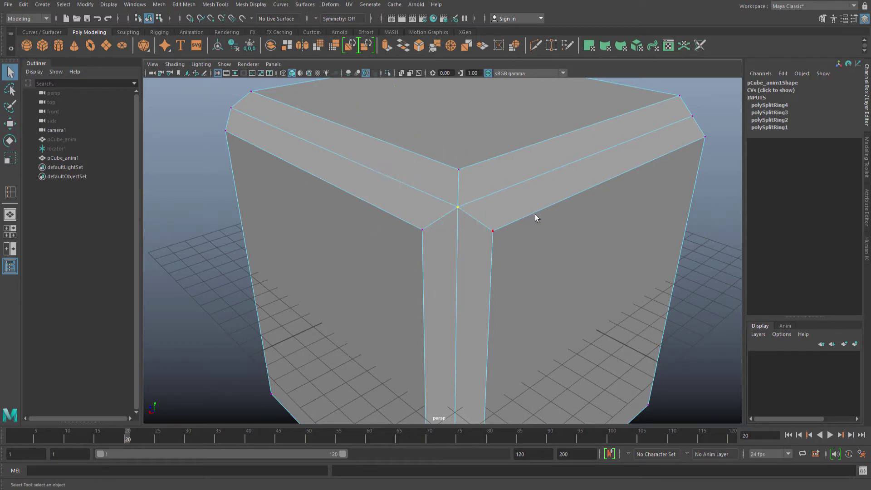
Merge the coinciding vertices at the closed corner in wireframe display.
mouse_move(535, 214)
alt+mouse_down()
mouse_move(521, 218)
mouse_move(526, 210)
alt+mouse_up()
key(4)
shift+right_click(403, 240)
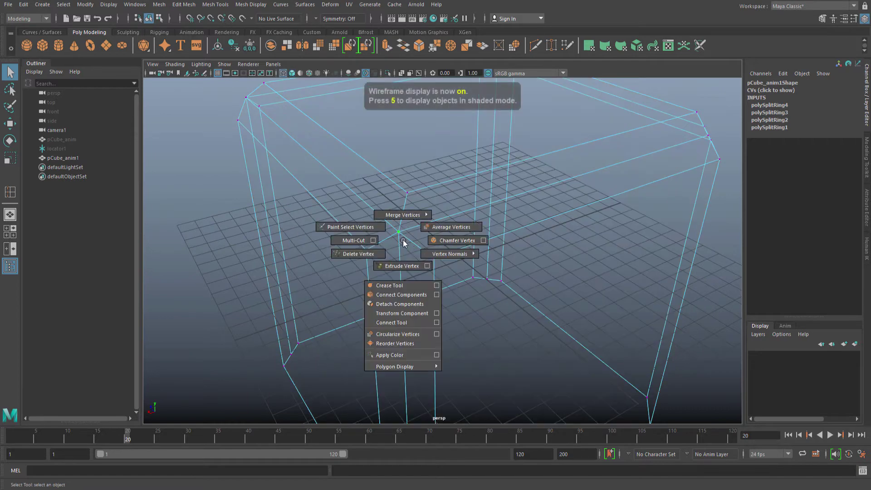
mouse_move(403, 214)
click(404, 187)
Snap the two top bevels' loop end vertices together at the middle of the next open corner.
alt+drag(513, 216, 554, 193)
click(530, 208)
key(w)
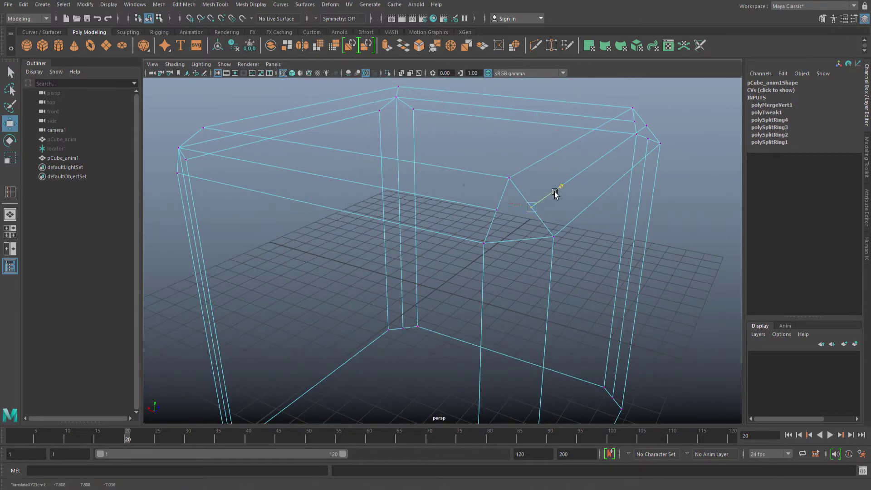
key(w)
drag(476, 193, 405, 193)
key(v)
middle_click(517, 209)
key(q)
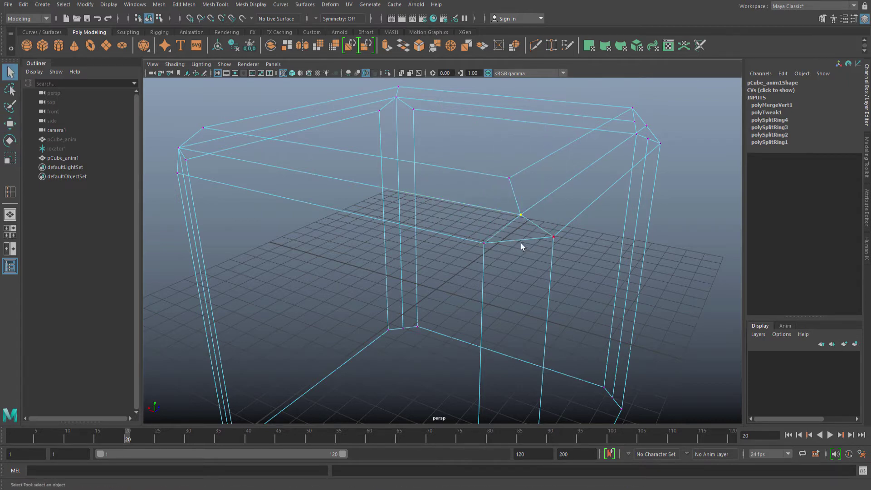
Insert a centered edge loop down this corner's vertical bevel and join its top vertex to the corner point.
alt+middle_drag(520, 243, 494, 230)
mouse_move(493, 230)
right_down()
mouse_move(512, 203)
mouse_move(470, 224)
mouse_move(507, 227)
mouse_move(494, 230)
right_up()
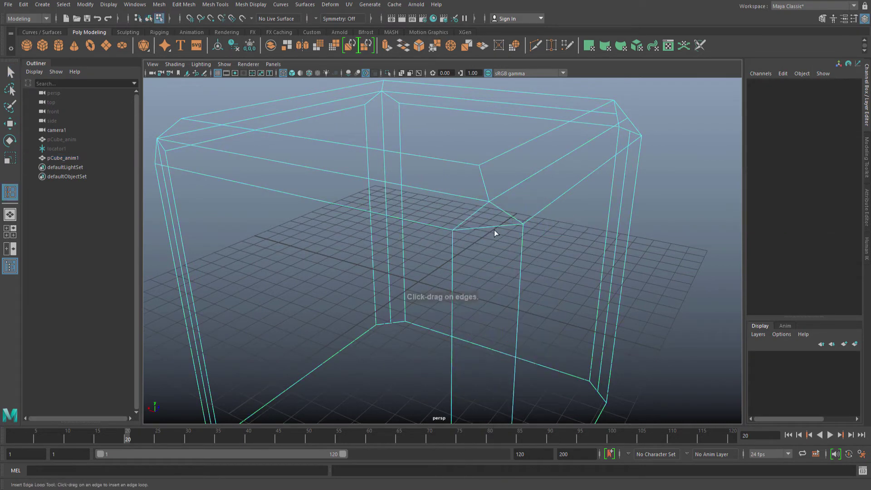
click(486, 230)
click(485, 225)
key(w)
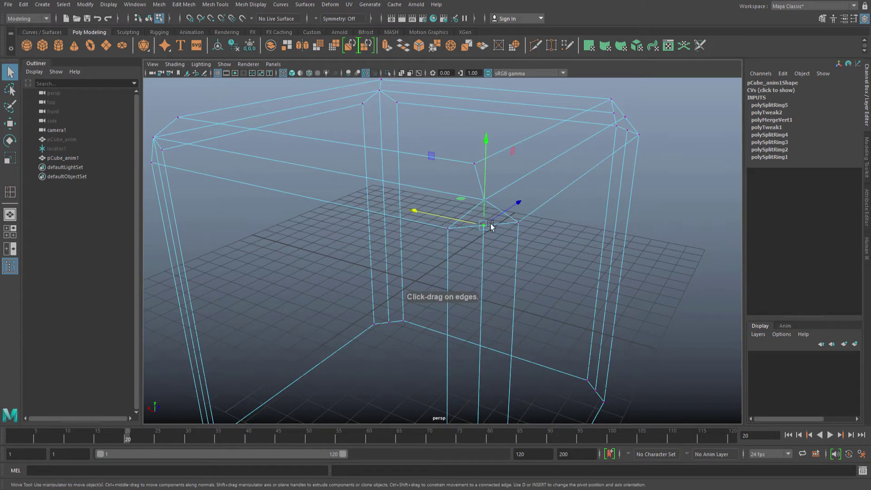
drag(483, 204, 482, 260)
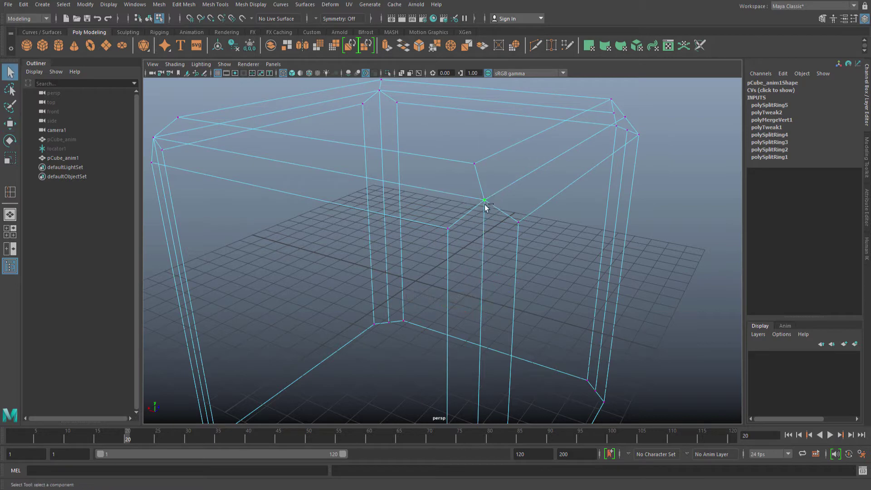
Snap the first two loop end vertices of the remaining open corner together at its middle.
alt+drag(475, 172, 504, 211)
key(5)
key(4)
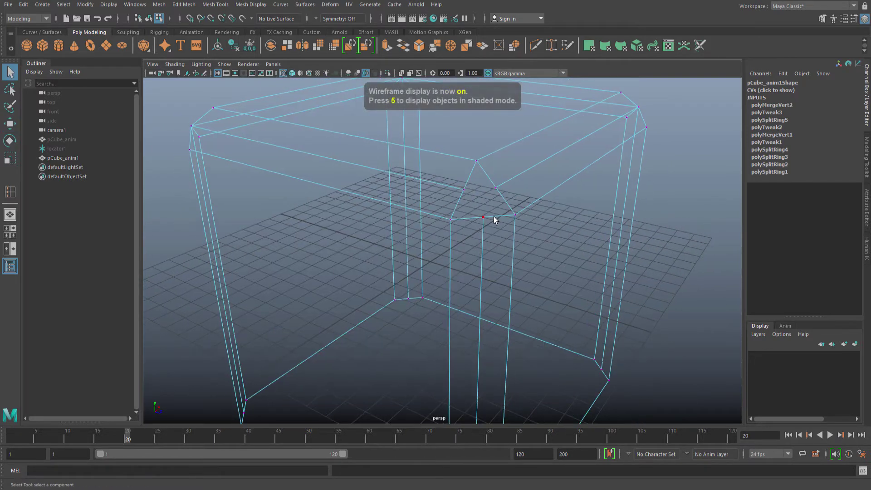
key(5)
key(w)
drag(508, 179, 485, 194)
key(v)
key(q)
click(479, 224)
key(w)
key(v)
key(q)
Snap the third loop end vertex onto that corner point, merge the coinciding vertices and return to object mode.
click(452, 189)
key(w)
key(v)
key(q)
key(4)
key(5)
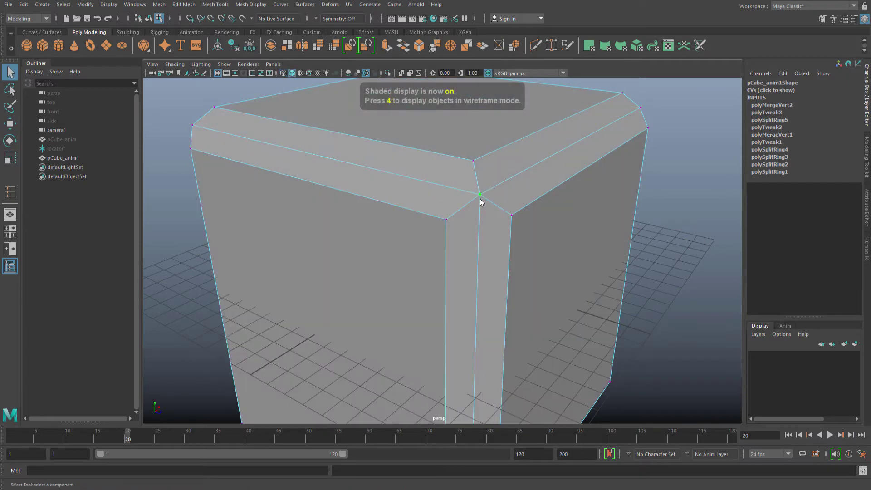
shift+right_drag(481, 202, 494, 177)
key(F8)
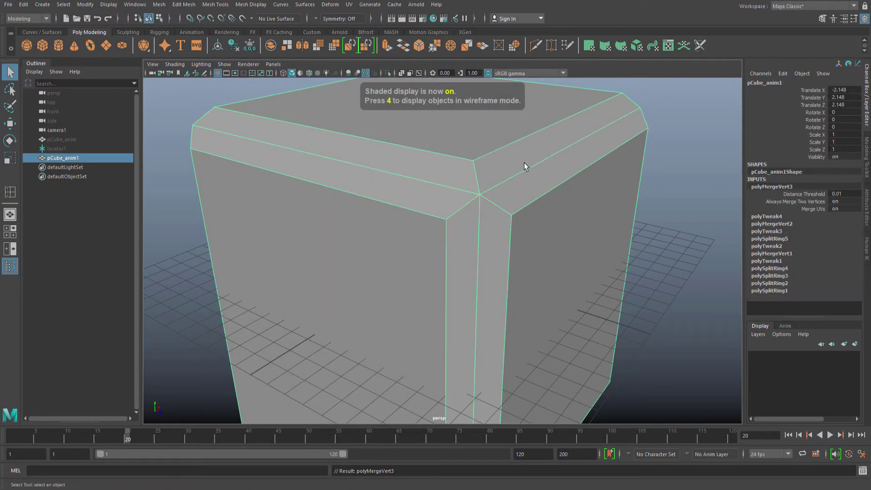
Delete the cube's construction history and frame the cube as wireframe in the front view.
key(alt+shift+d)
scroll(550, 177, down, 2)
click(625, 160)
alt+drag(476, 207, 475, 262)
click(472, 237)
key(space)
key(f)
key(4)
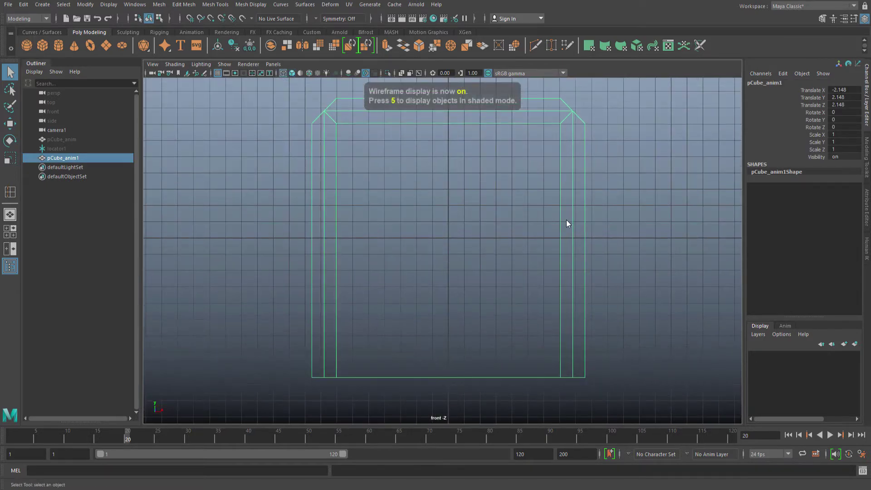
Cut the cube horizontally near its middle with the Multi-Cut tool and delete the faces of the lower half.
shift+right_drag(565, 221, 600, 234)
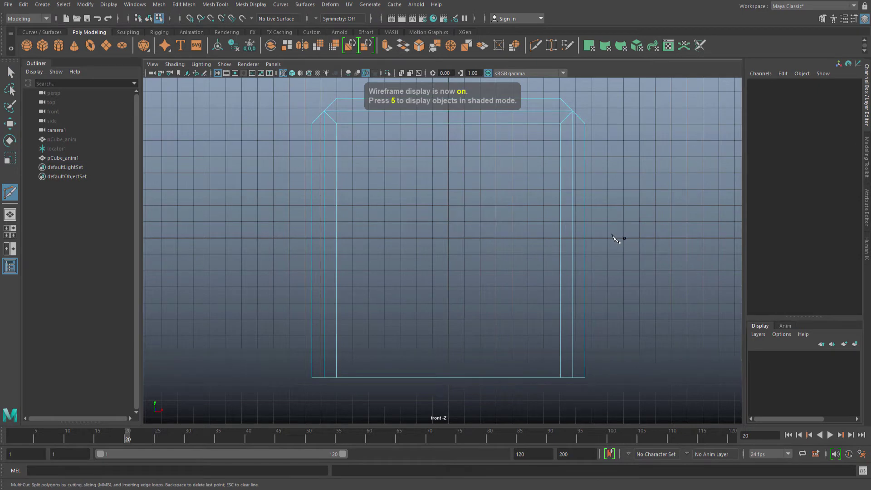
ctrl+click(272, 236)
key(q)
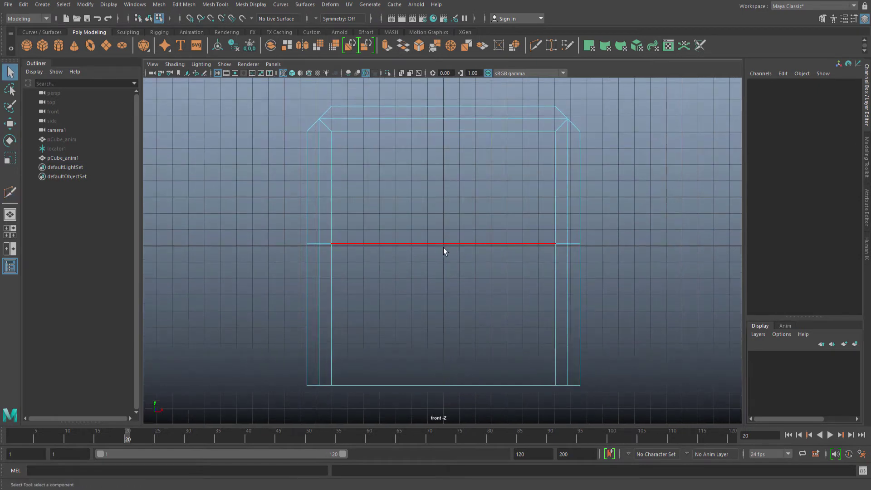
scroll(474, 205, down, 1)
drag(620, 286, 345, 383)
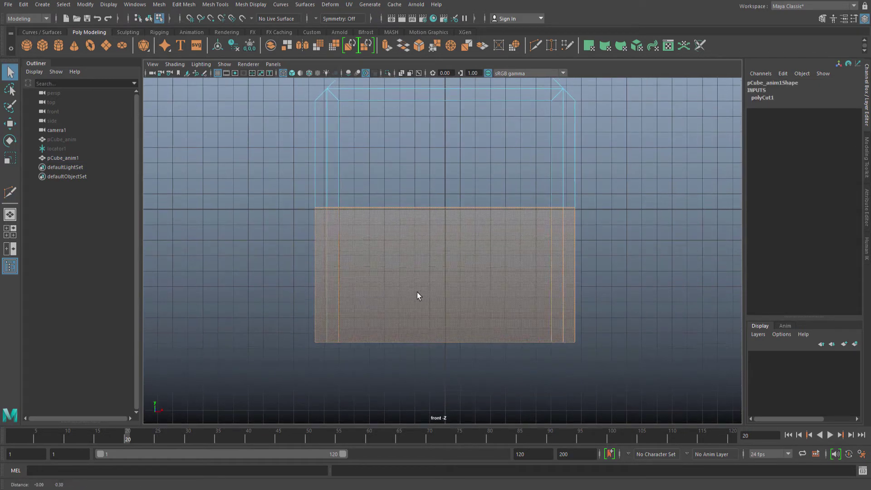
key(Delete)
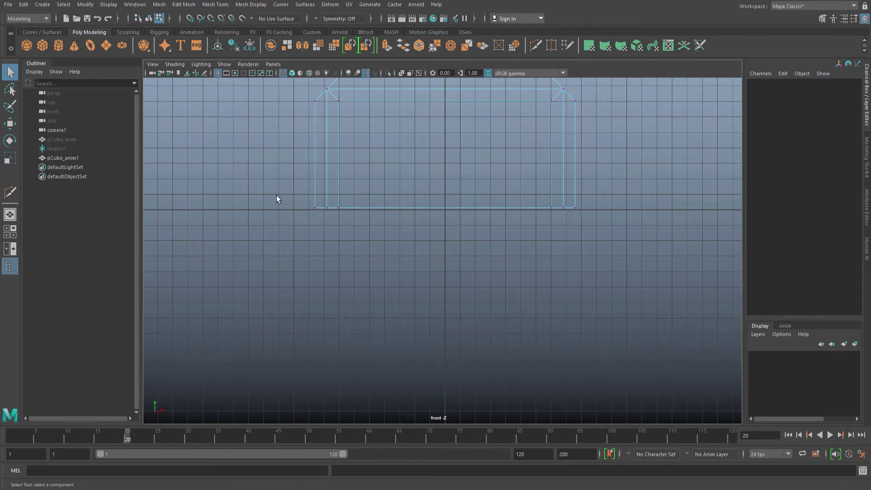
Select the row of vertices along the bottom border and move it up about 0.58 units in Y.
drag(276, 199, 580, 239)
scroll(412, 179, up, 2)
key(w)
scroll(445, 164, up, 1)
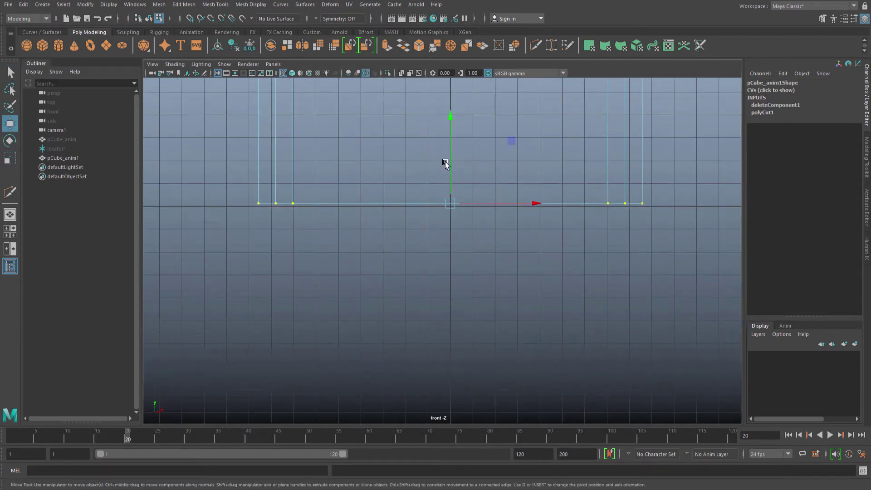
drag(445, 164, 452, 144)
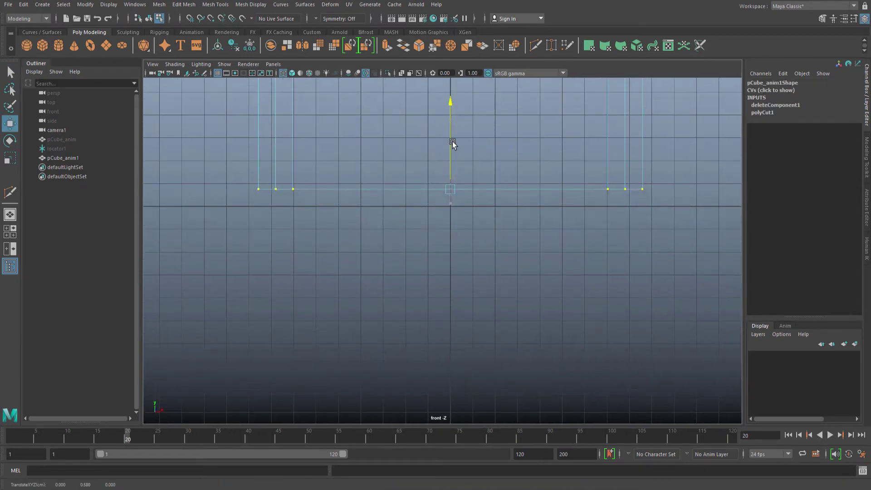
Return to the perspective view with shaded display and inspect the cut cube in object mode.
key(q)
key(f)
key(space)
click(456, 210)
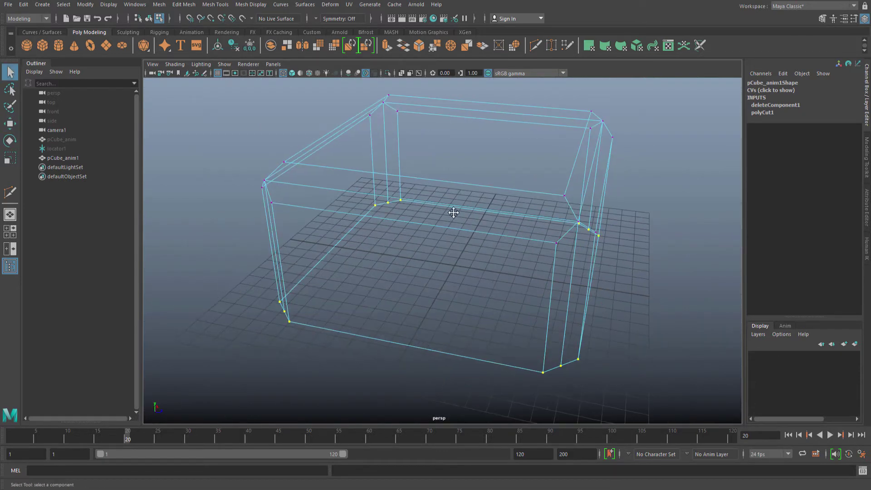
key(5)
key(F8)
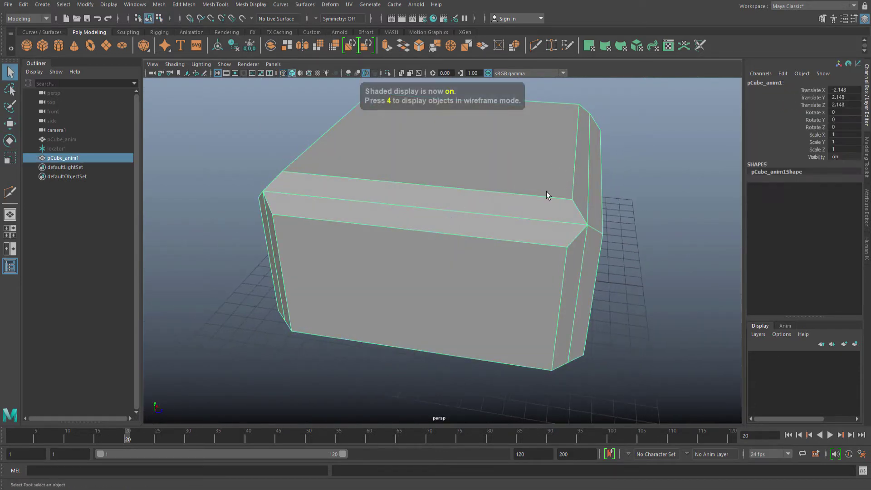
alt+drag(547, 191, 492, 254)
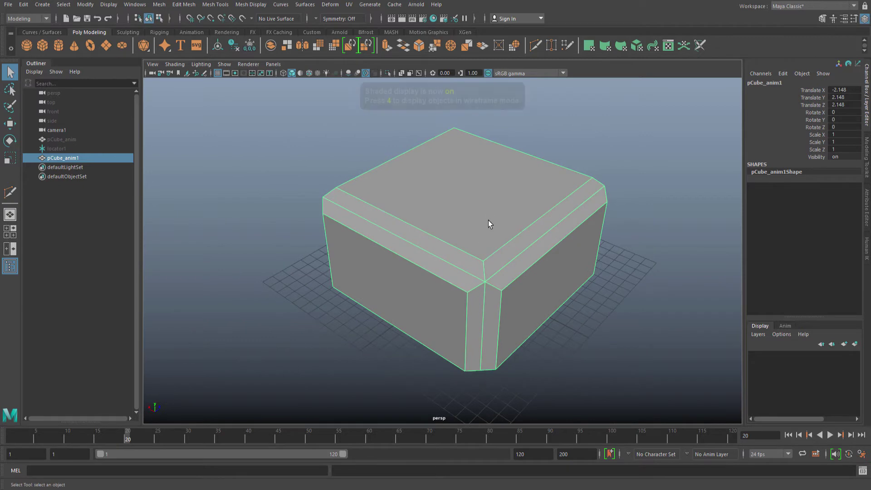
Show the reference camera beside the perspective view and hide the polygon mesh in the camera view.
key(space)
alt+drag(598, 232, 558, 241)
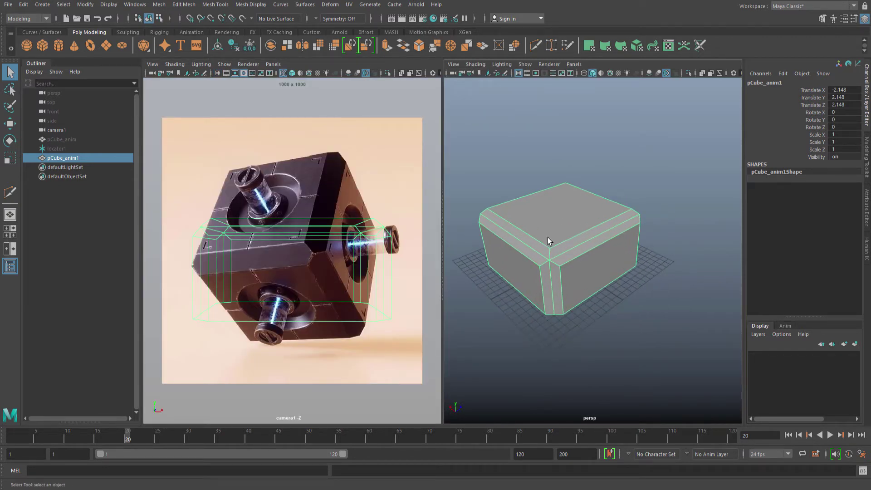
click(224, 64)
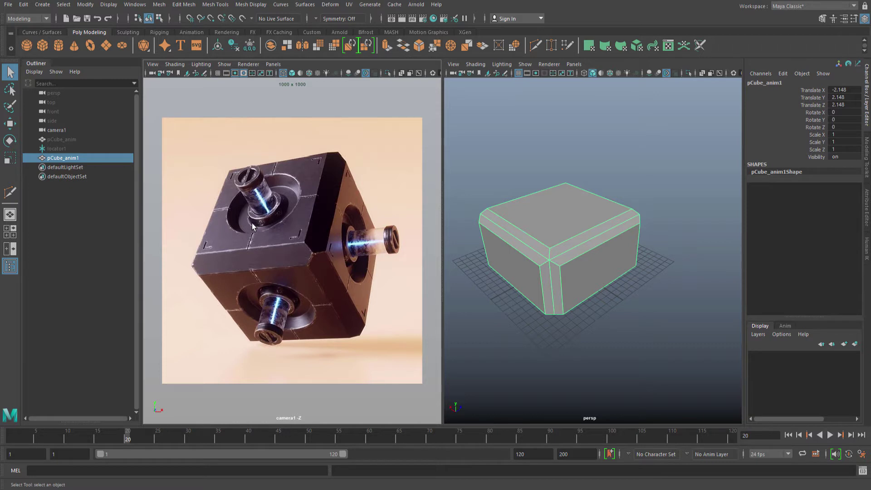
click(596, 168)
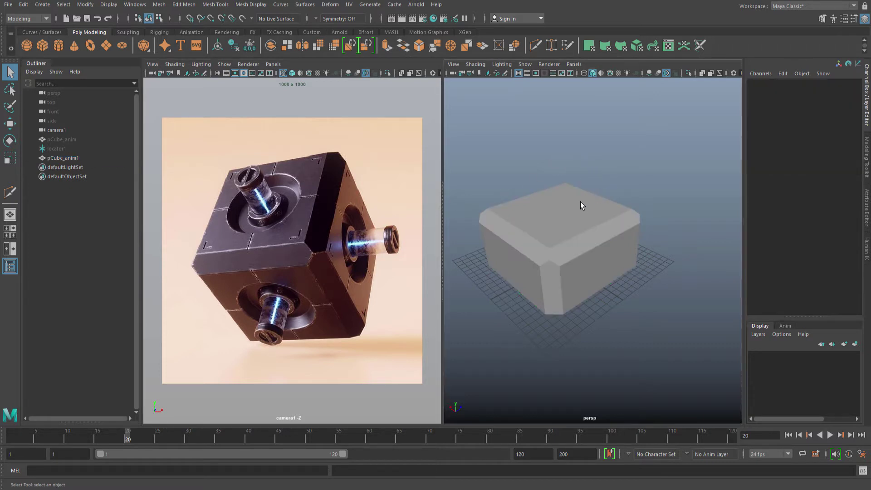
Insert two crossing edge loops through the center of the cube's top face.
click(564, 233)
scroll(564, 236, up, 4)
alt+drag(564, 240, 582, 221)
shift+right_drag(582, 219, 542, 222)
alt+drag(562, 240, 590, 208)
click(566, 235)
click(545, 250)
key(q)
Insert four more edge loops halfway between the existing ones to divide the top face into a 4 by 4 grid.
alt+drag(597, 239, 577, 253)
key(y)
click(538, 250)
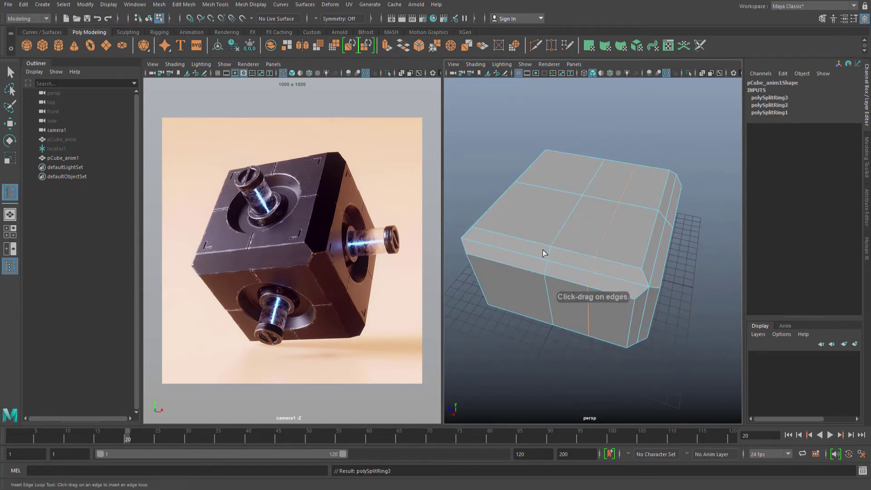
click(521, 249)
alt+drag(522, 249, 589, 232)
click(521, 253)
click(523, 249)
key(q)
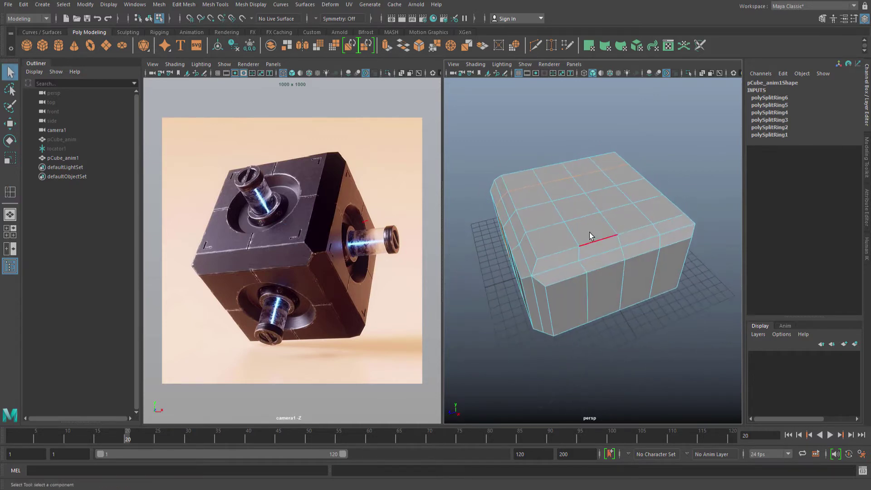
Return to object mode, select the cube and delete its construction history.
right_drag(589, 232, 683, 155)
click(683, 154)
click(625, 207)
key(alt+shift+d)
Select all sixteen faces of the 4 by 4 grid on the cube's top, working in the top view.
alt+drag(622, 226, 624, 193)
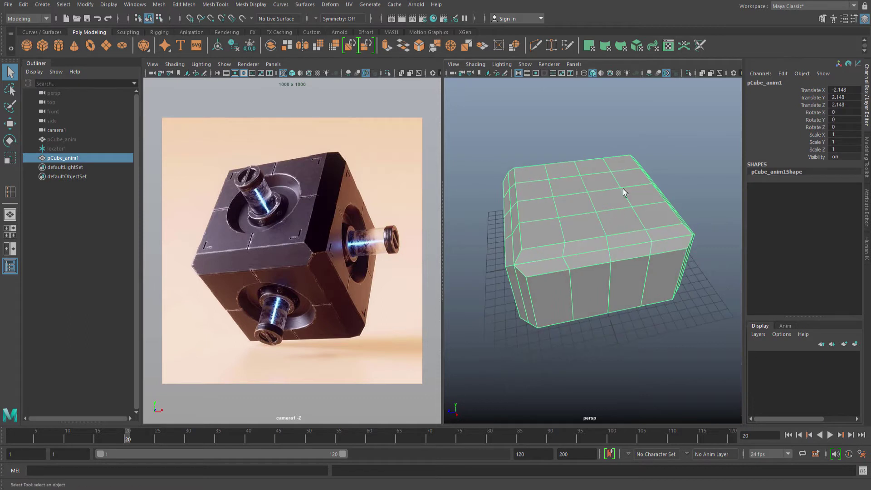
right_drag(611, 204, 611, 225)
key(space)
drag(619, 223, 596, 232)
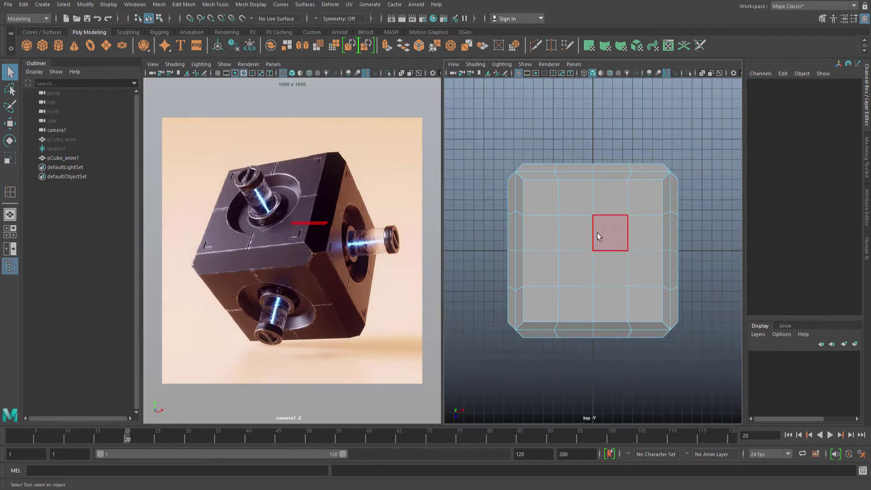
alt+middle_drag(632, 222, 623, 218)
key(4)
mouse_move(630, 200)
mouse_down()
mouse_move(538, 275)
mouse_move(541, 292)
mouse_up()
key(5)
alt+middle_drag(578, 249, 566, 248)
Extrude the selected top faces and, back in the perspective view, scale them uniformly inward.
shift+right_drag(583, 237, 581, 258)
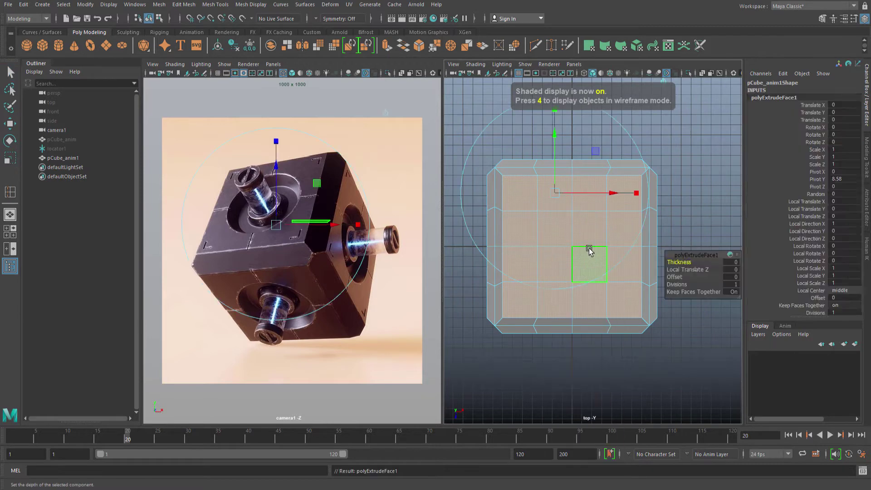
alt+middle_drag(587, 247, 574, 252)
key(space)
mouse_move(573, 245)
mouse_down()
mouse_move(572, 212)
mouse_move(575, 238)
mouse_up()
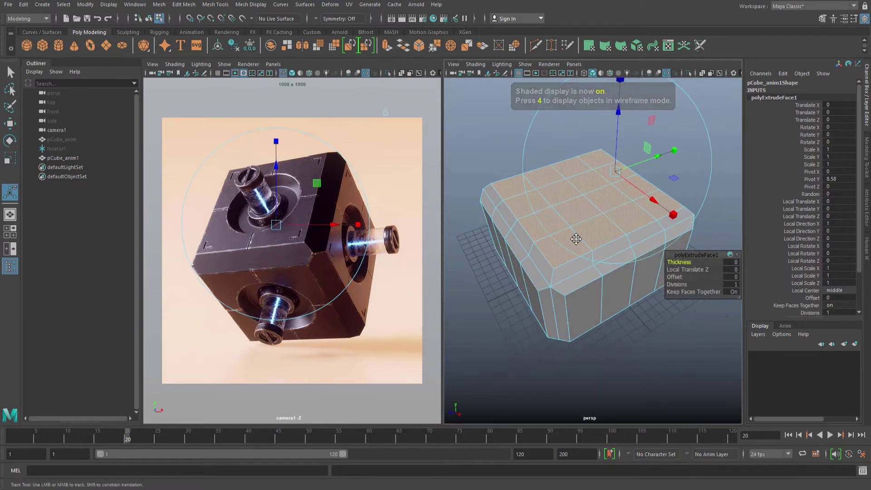
alt+middle_drag(594, 213, 573, 228)
alt+drag(578, 226, 579, 234)
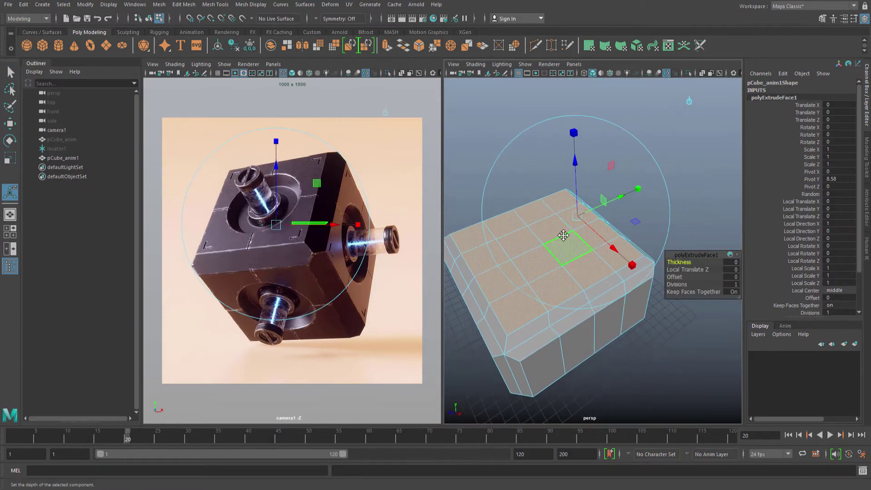
alt+middle_drag(563, 238, 593, 226)
key(r)
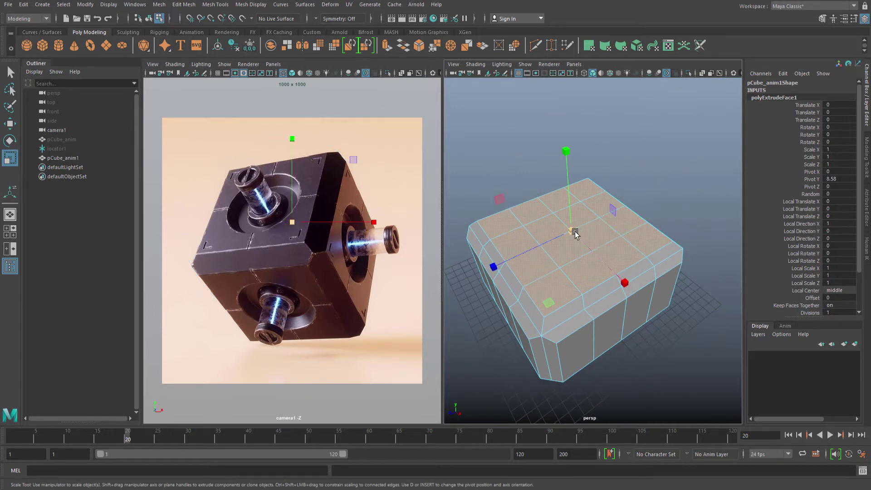
drag(574, 231, 585, 249)
key(w)
key(q)
Circularize the inset faces on the cube's top into a round patch.
key(space)
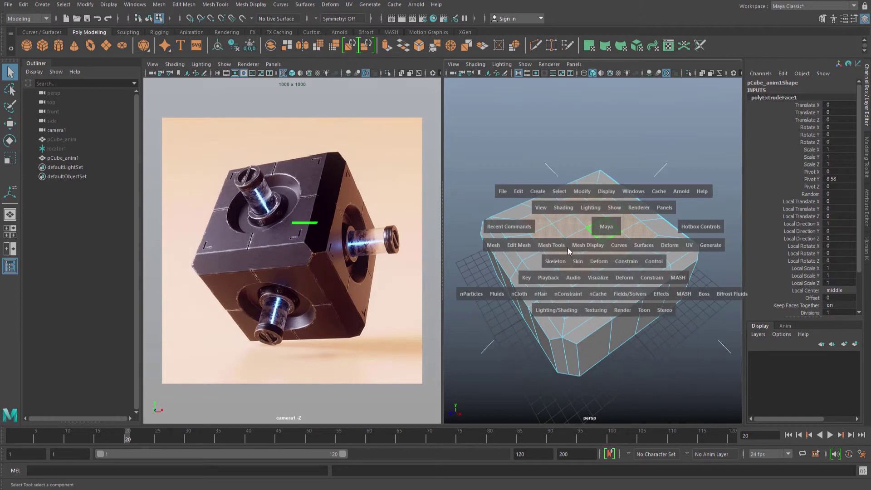
click(550, 248)
click(524, 249)
click(523, 249)
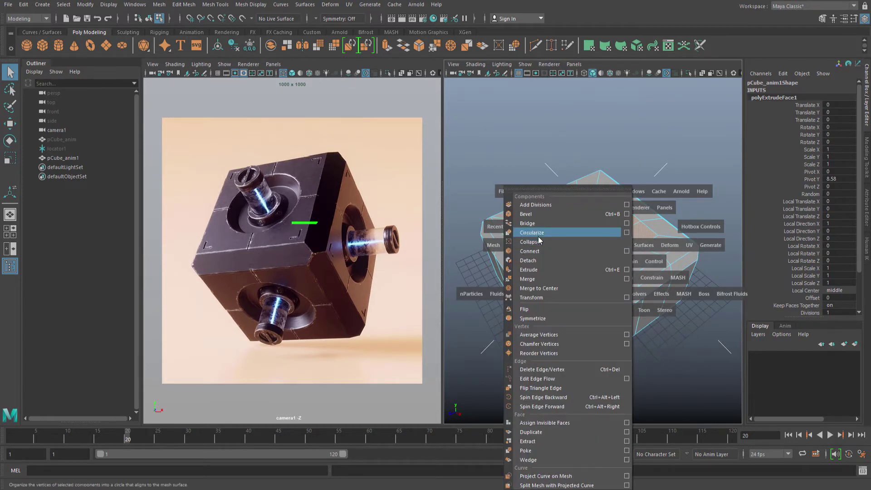
click(531, 232)
alt+drag(607, 255, 619, 265)
key(q)
alt+middle_drag(606, 234, 591, 238)
right_drag(591, 238, 644, 212)
alt+drag(608, 256, 583, 247)
right_drag(583, 247, 581, 258)
Scale the circular face patch uniformly to fit the size of the recess in the reference image.
key(r)
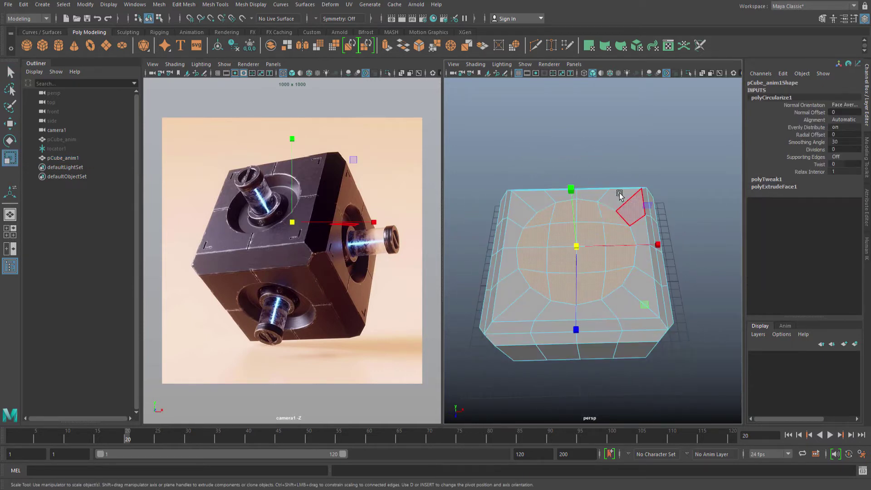
alt+drag(606, 219, 608, 223)
alt+drag(588, 253, 599, 219)
key(q)
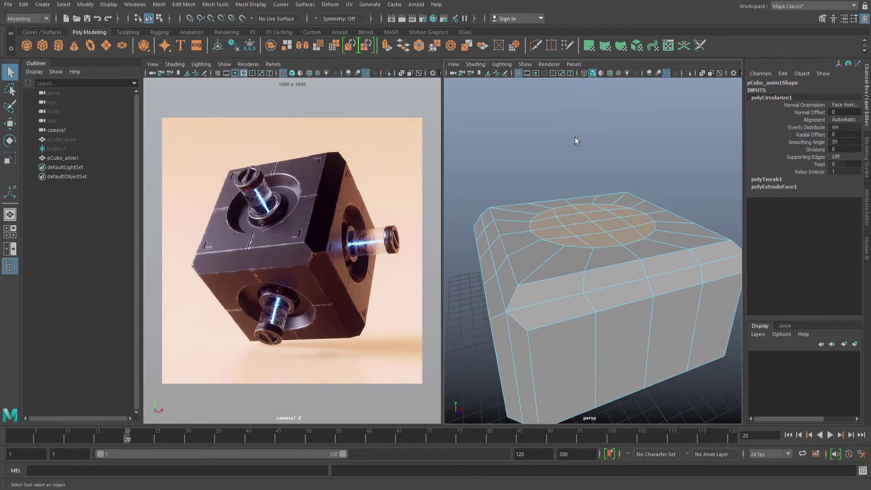
alt+drag(575, 140, 581, 233)
key(r)
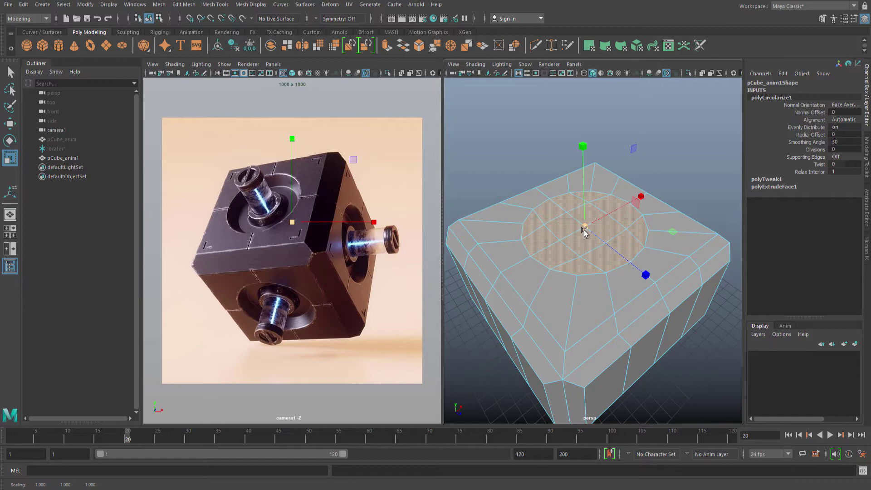
key(q)
alt+drag(580, 239, 578, 231)
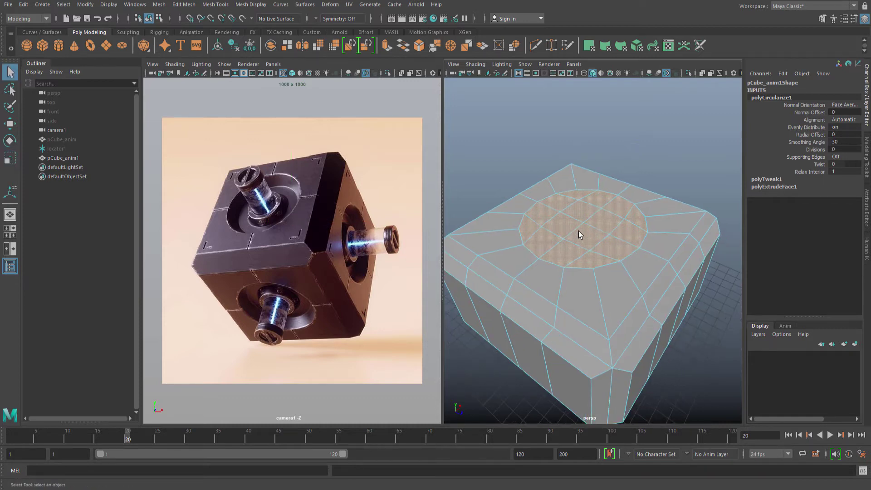
Extrude the circular faces down into the cube and scale the floor inward horizontally to taper the recess walls.
alt+right_drag(578, 231, 599, 235)
alt+drag(599, 235, 604, 254)
shift+right_click(584, 222)
key(w)
key(r)
key(ctrl+z)
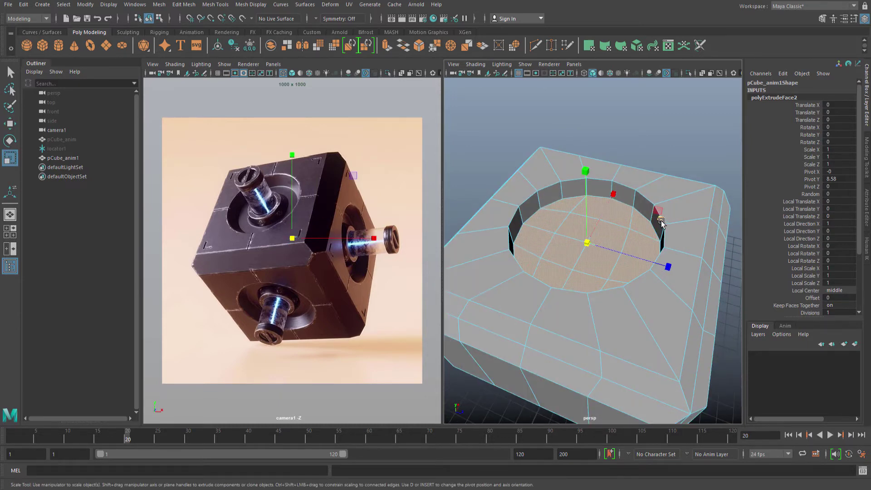
drag(660, 221, 651, 222)
key(q)
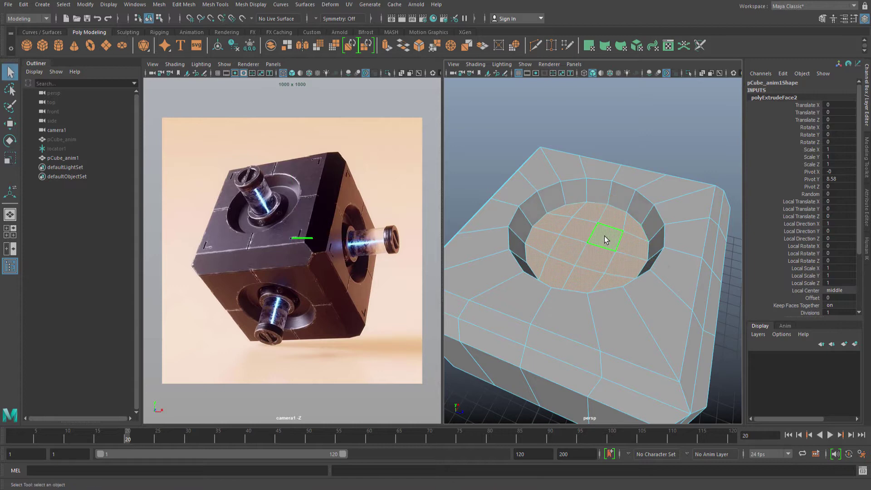
Scale the recess floor outward horizontally by about 1.05 and adjust its depth along the vertical axis.
alt+drag(606, 239, 575, 223)
key(w)
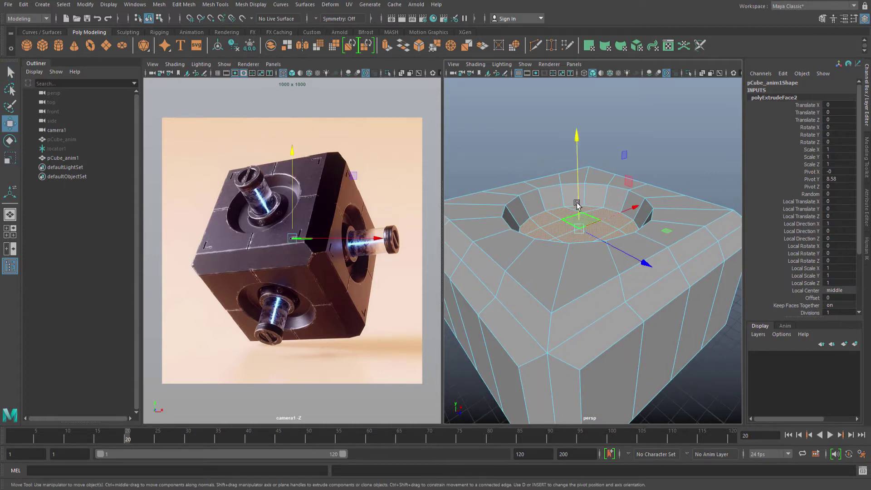
key(r)
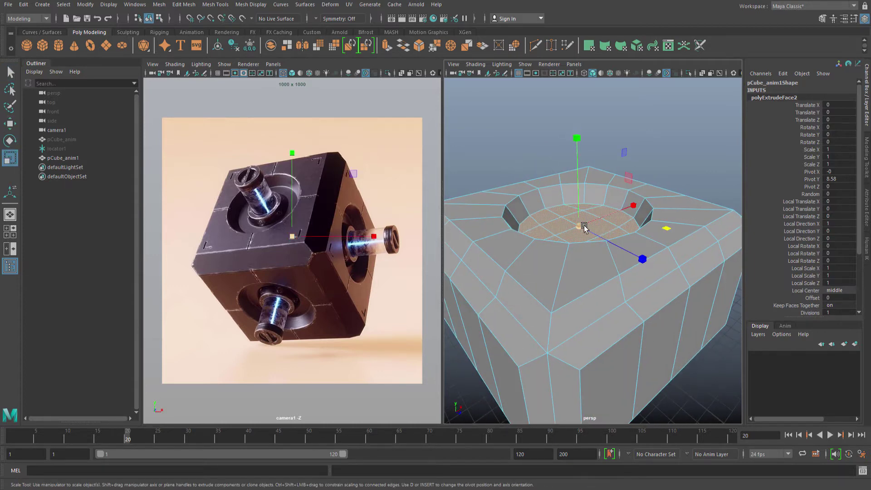
drag(672, 230, 666, 229)
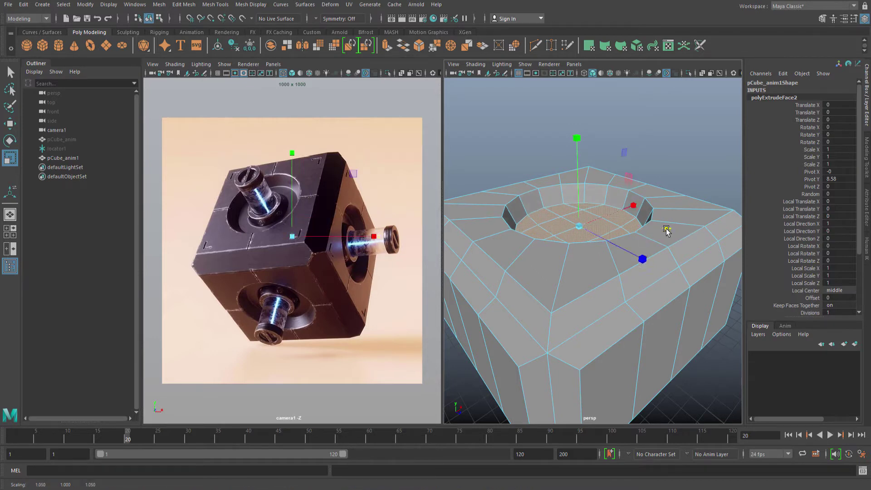
key(w)
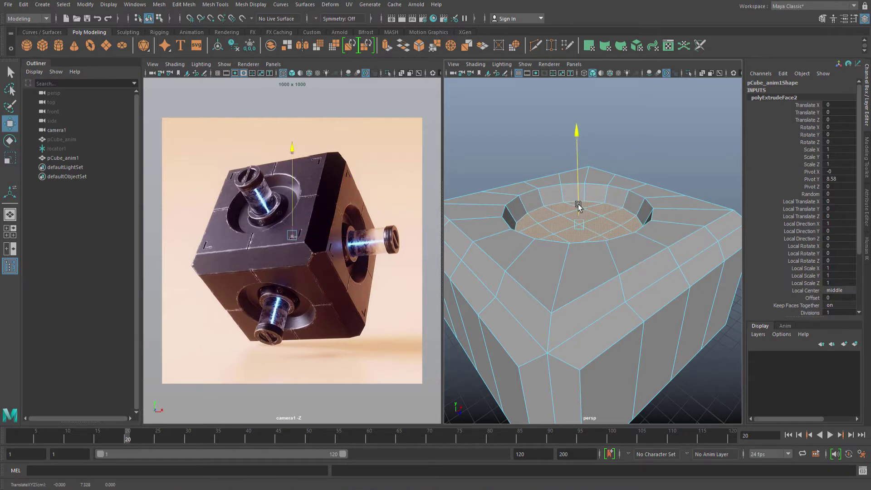
key(q)
Extrude the recess floor again and scale the new faces inward to form a smaller inner circle.
alt+drag(588, 207, 589, 231)
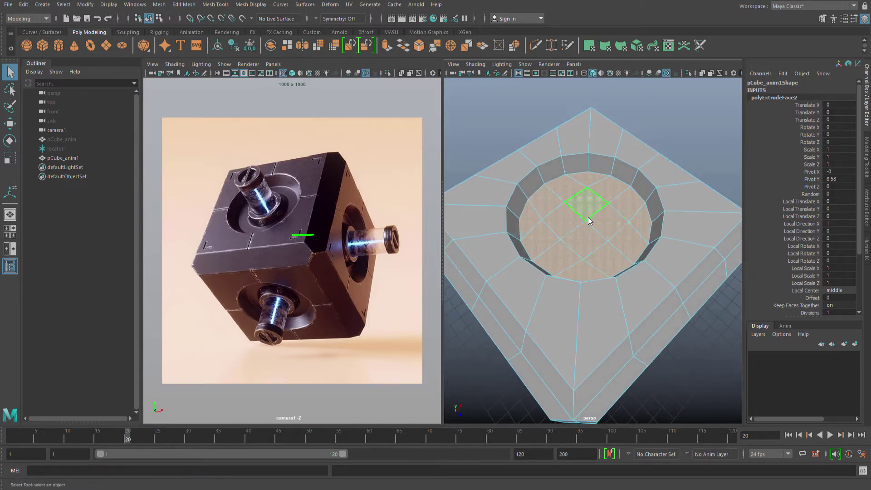
key(ctrl+e)
key(r)
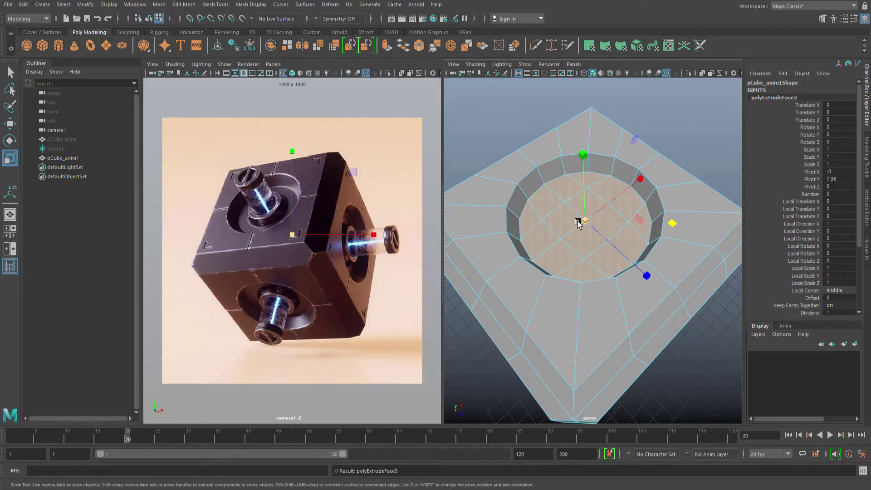
drag(578, 223, 546, 230)
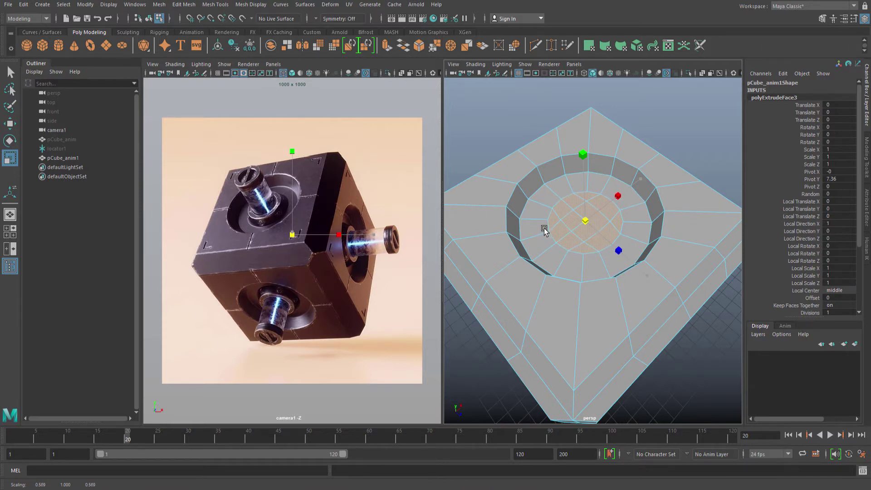
drag(543, 230, 555, 229)
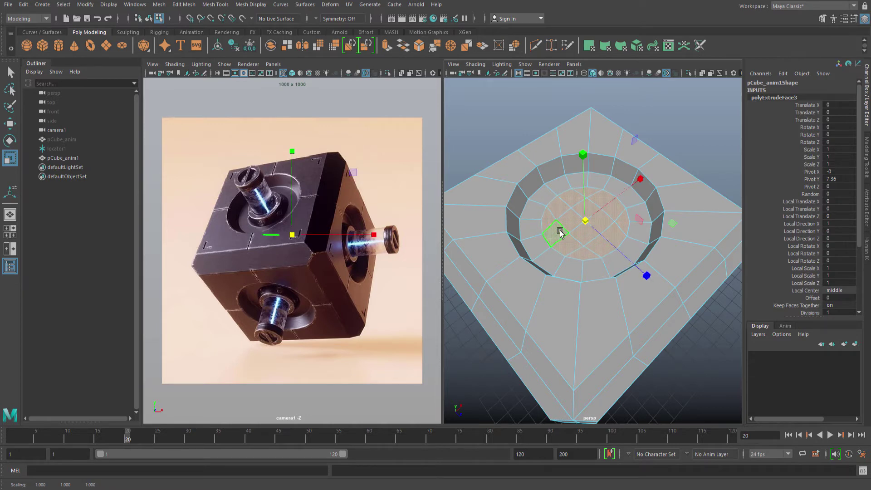
key(q)
alt+drag(594, 229, 591, 224)
scroll(596, 223, up, 3)
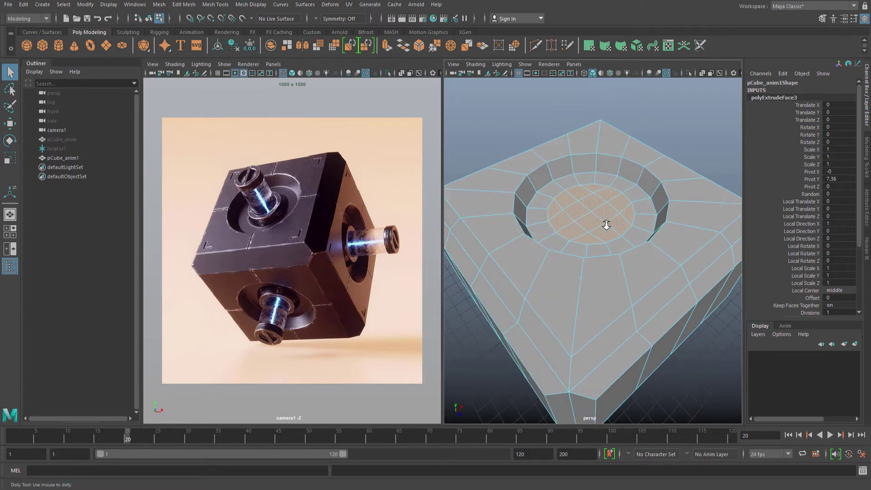
Extrude the inner circle upward into a raised disc and scale its top inward to slope the sides.
key(w)
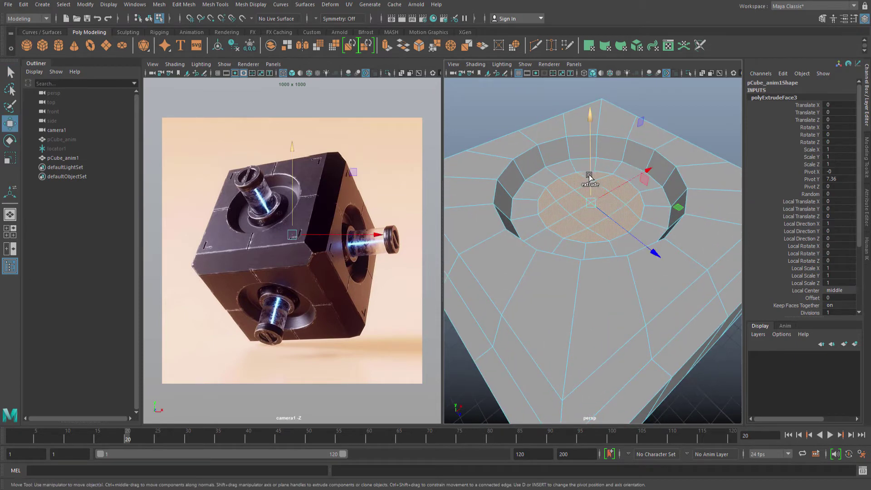
shift+drag(590, 177, 593, 164)
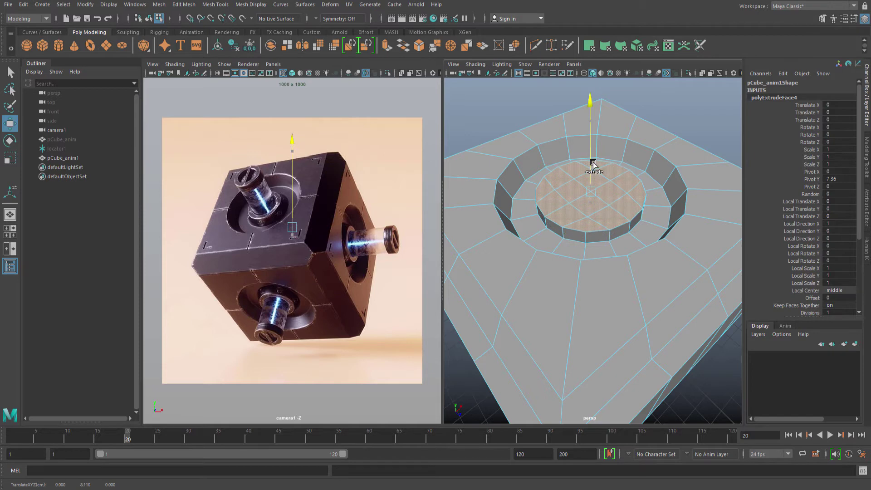
alt+drag(593, 207, 589, 186)
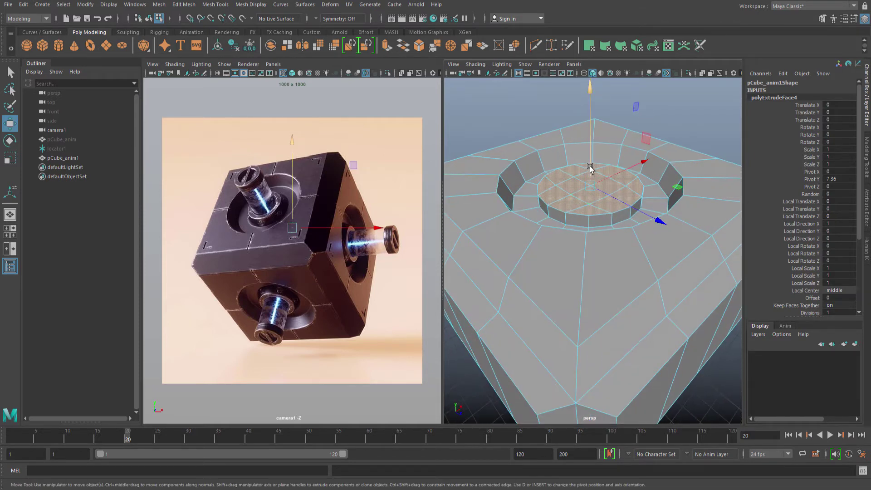
key(r)
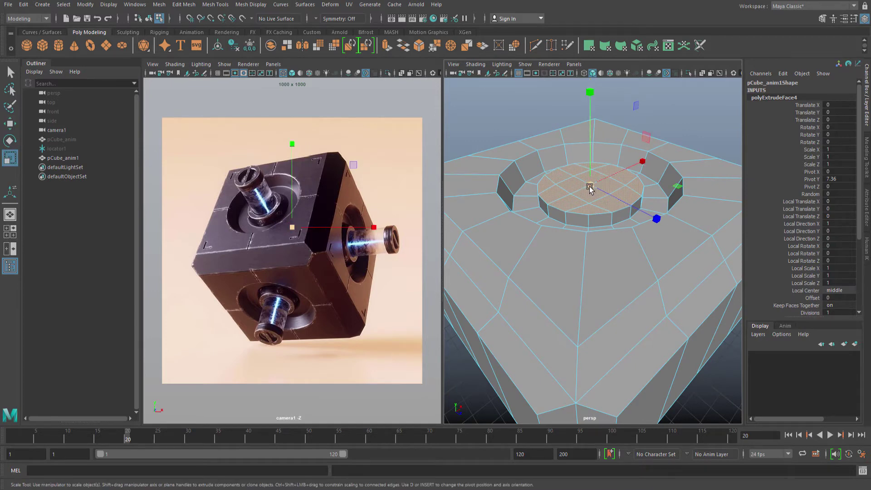
drag(589, 189, 567, 188)
Extrude the top of the raised disc and scale the new faces inward, leaving a narrow rim.
key(q)
key(r)
key(q)
key(r)
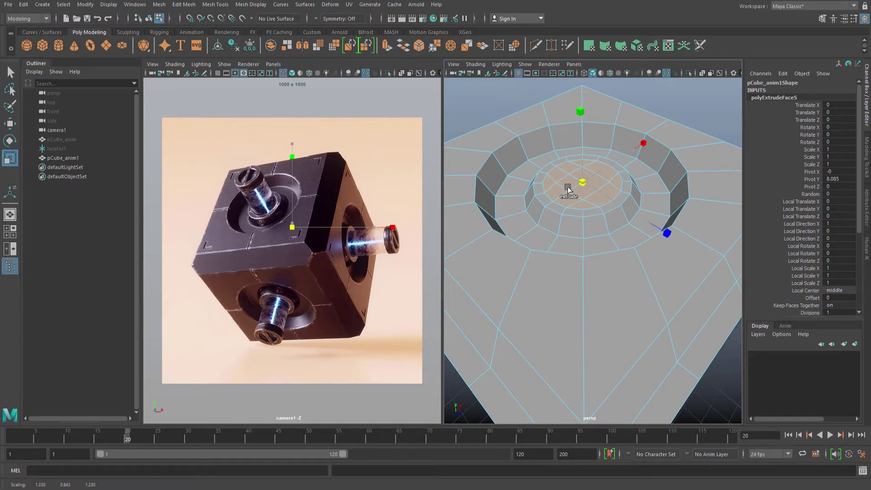
Extrude the faces inside the rim downward to sink a round hole and adjust its depth.
mouse_move(572, 192)
alt+mouse_down()
mouse_move(581, 205)
mouse_move(591, 158)
mouse_move(584, 179)
alt+mouse_up()
key(w)
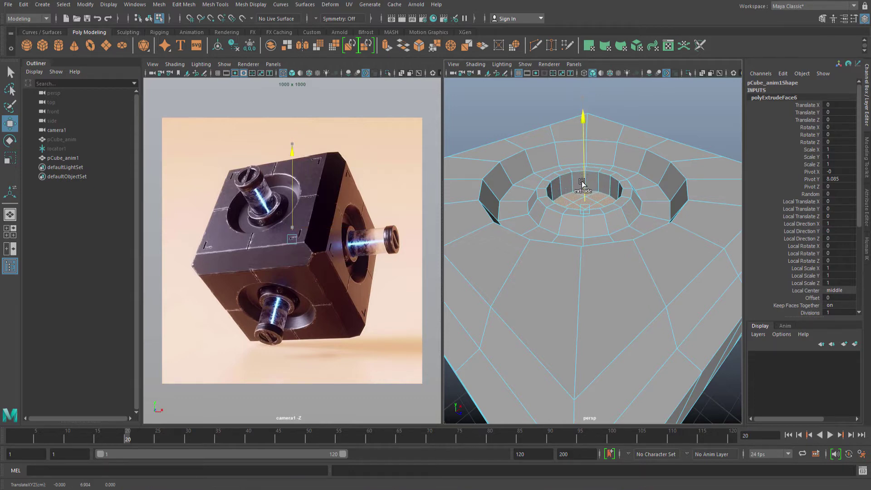
mouse_move(582, 184)
shift+mouse_down()
mouse_move(597, 210)
mouse_move(587, 177)
shift+mouse_up()
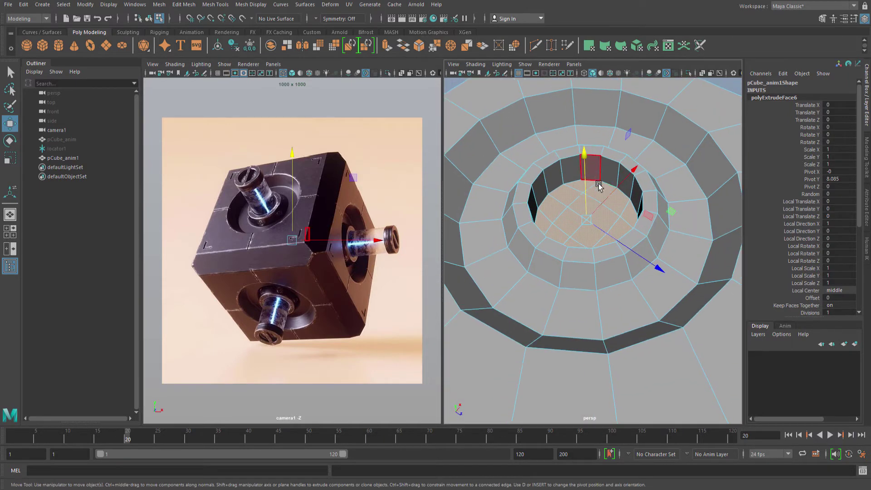
key(r)
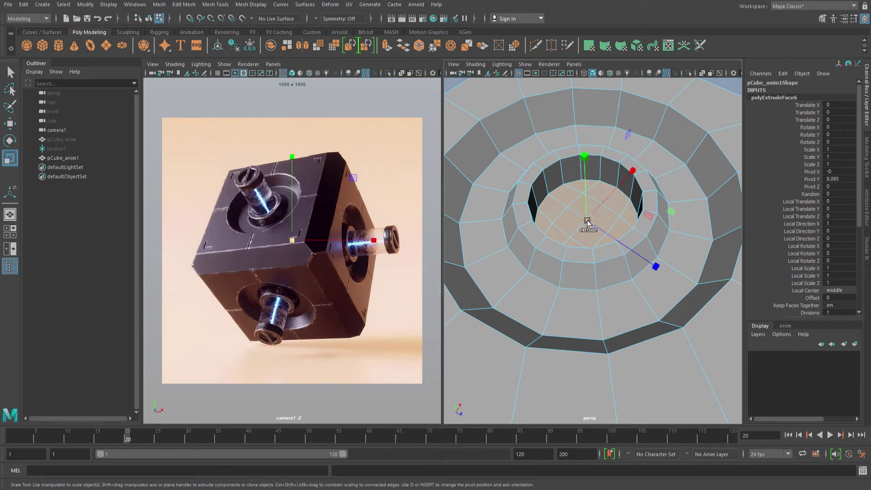
key(q)
Extract the floor faces of the central hole from the cube mesh as a separate piece.
alt+drag(587, 220, 590, 198)
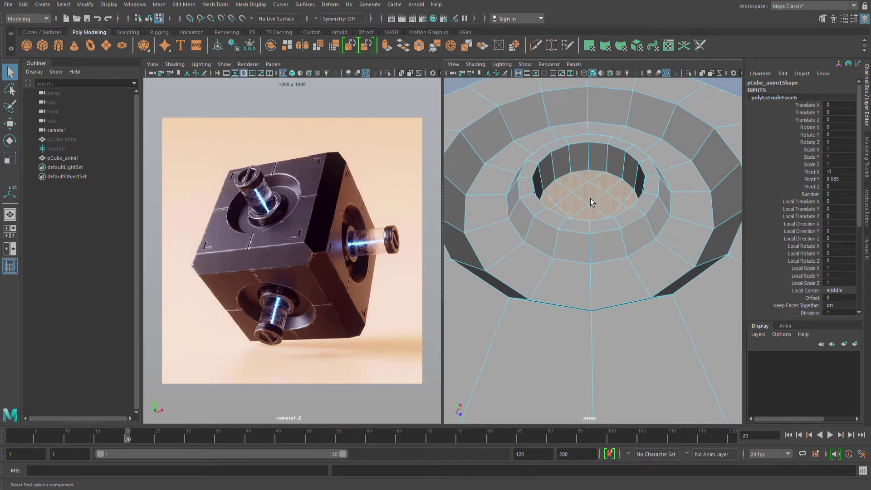
click(591, 201)
shift+right_click(589, 197)
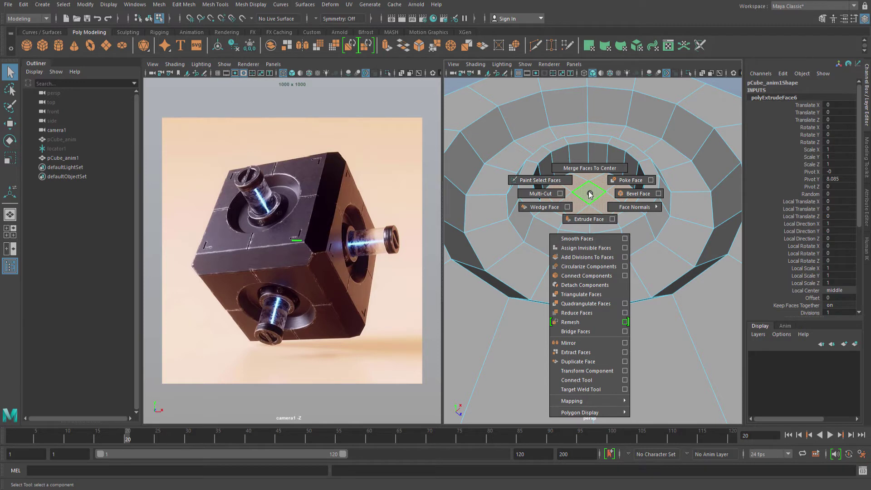
click(589, 353)
Return to object mode, select the separated mesh pieces and delete their construction history.
key(q)
key(F8)
click(638, 183)
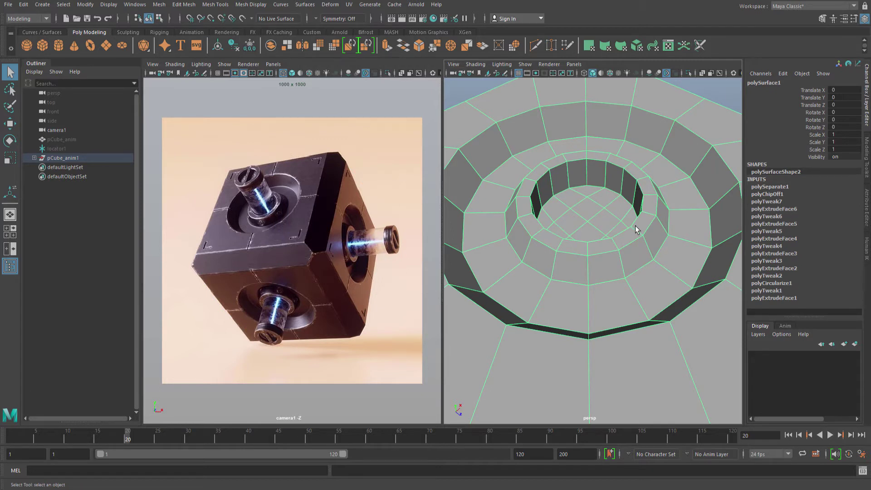
alt+drag(637, 229, 654, 248)
key(alt+shift+d)
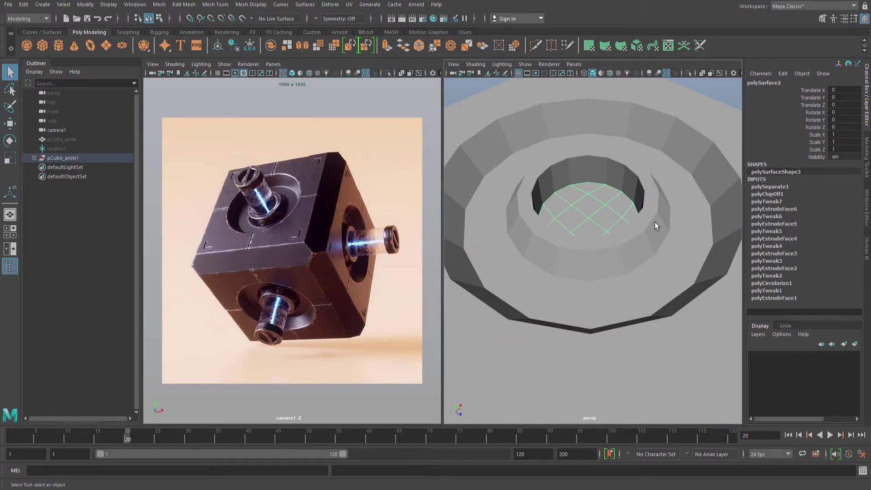
Check the separated disc at the bottom of the hole in wireframe and delete its construction history.
key(4)
mouse_move(651, 225)
alt+mouse_down()
mouse_move(652, 233)
mouse_move(628, 229)
mouse_move(650, 239)
alt+mouse_up()
shift+drag(606, 216, 650, 256)
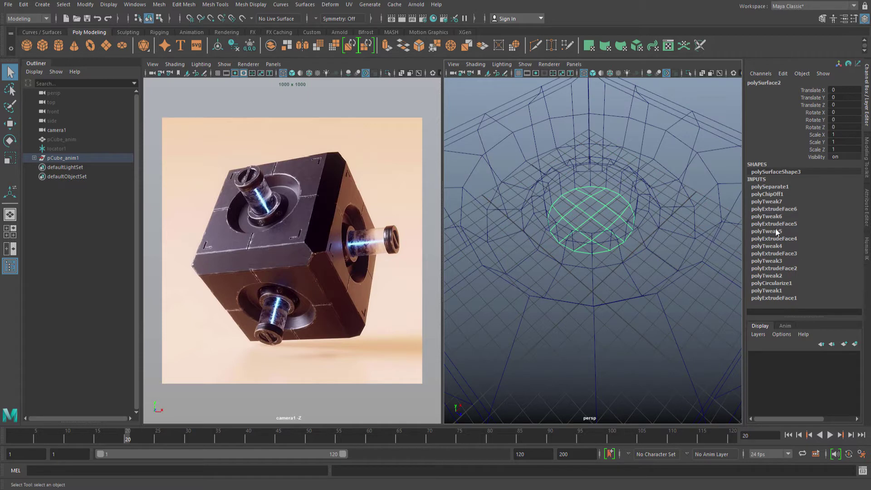
key(alt+shift+d)
mouse_move(681, 250)
alt+mouse_down()
mouse_move(595, 244)
mouse_move(579, 227)
alt+mouse_up()
key(5)
scroll(579, 227, down, 5)
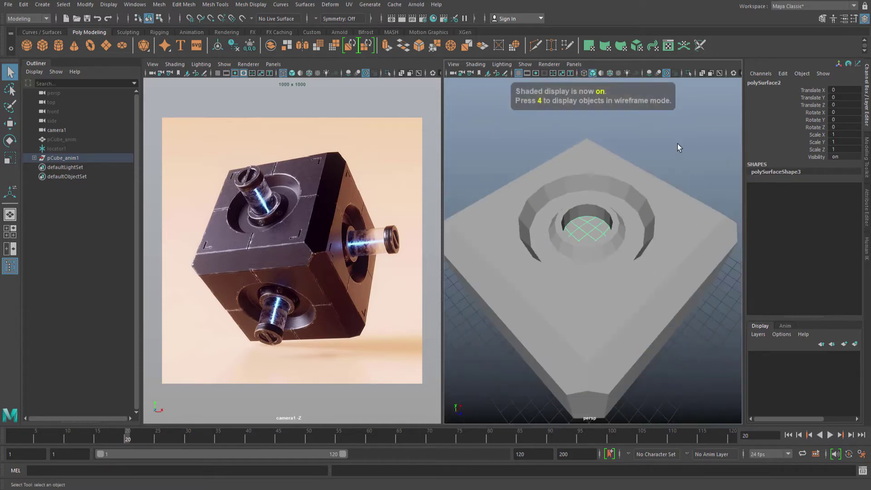
Extrude all faces of the disc upward about 5.57 units to form a cylinder rising out of the socket.
right_drag(676, 143, 679, 164)
drag(634, 182, 531, 289)
alt+drag(568, 288, 577, 251)
scroll(599, 195, up, 2)
shift+right_drag(647, 147, 637, 165)
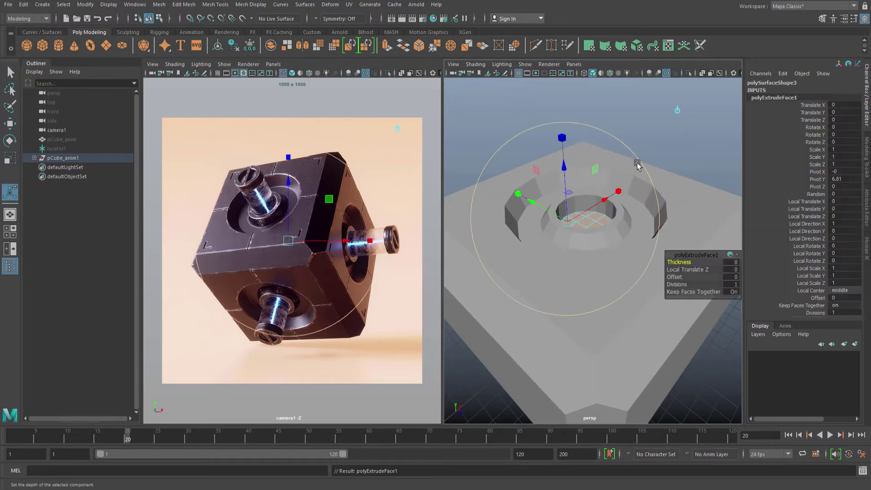
drag(562, 186, 561, 104)
key(q)
alt+drag(597, 155, 575, 177)
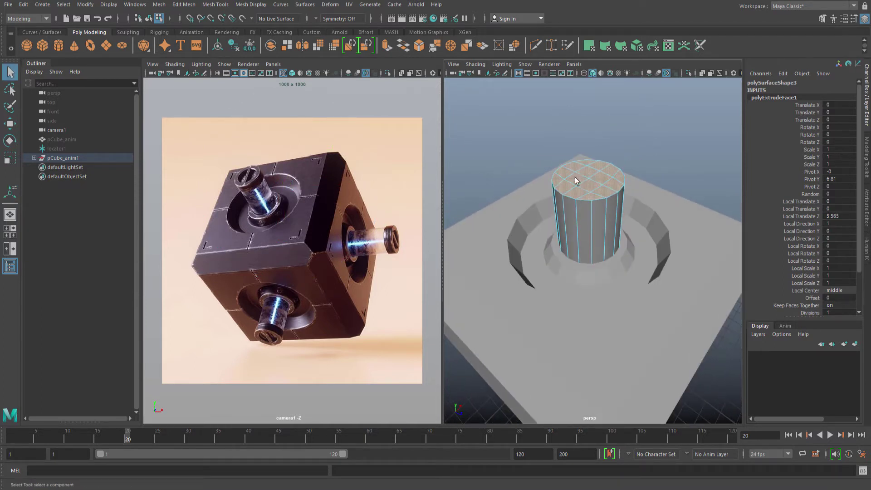
Delete the faces capping the top of the cylinder.
scroll(589, 176, up, 4)
scroll(597, 177, down, 2)
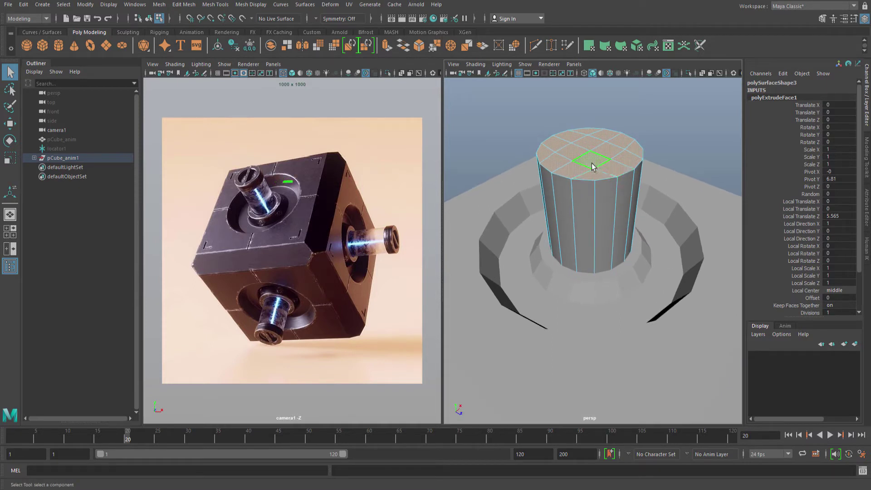
key(Delete)
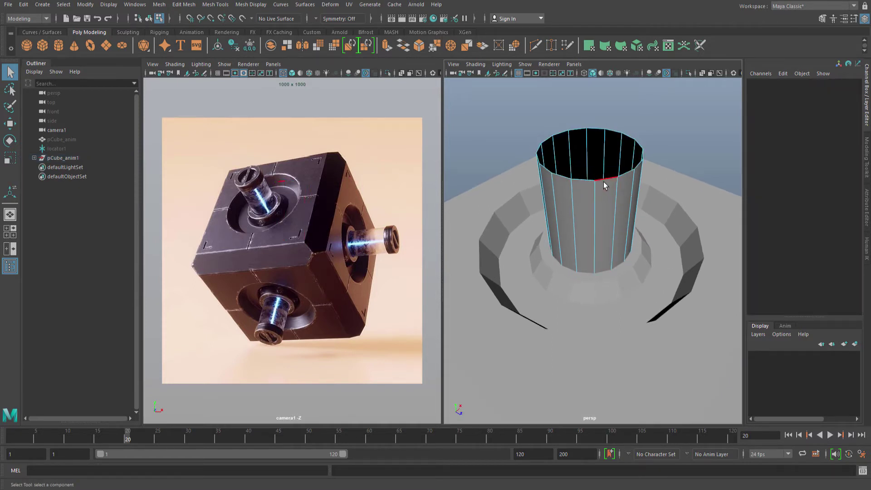
Select the faces closing the bottom of the cylinder in the top wireframe view and delete them, leaving an open tube.
double_click(603, 181)
alt+drag(596, 184, 580, 201)
key(space)
key(4)
scroll(535, 247, up, 4)
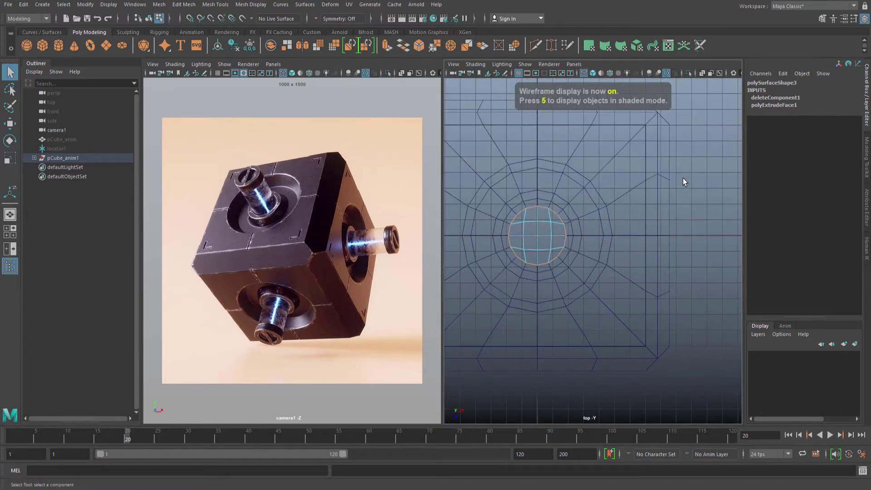
right_drag(685, 175, 683, 199)
alt+middle_drag(556, 228, 567, 245)
click(548, 246)
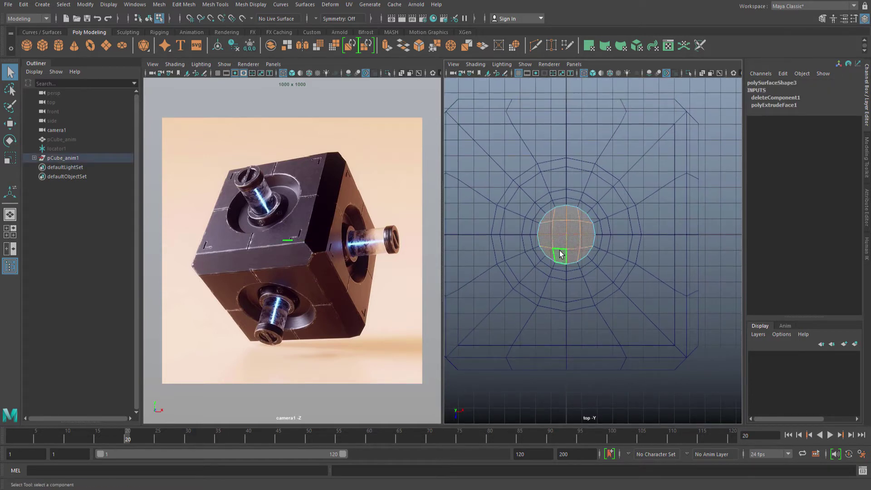
key(Delete)
Return the open tube to object mode, delete its construction history and restore the shaded perspective view.
alt+middle_drag(713, 193, 693, 194)
right_drag(693, 196, 713, 183)
alt+middle_drag(685, 187, 678, 190)
key(space)
drag(576, 215, 573, 205)
mouse_move(573, 213)
alt+mouse_down()
mouse_move(565, 228)
mouse_move(602, 217)
mouse_move(591, 224)
alt+mouse_up()
key(alt+shift+d)
key(5)
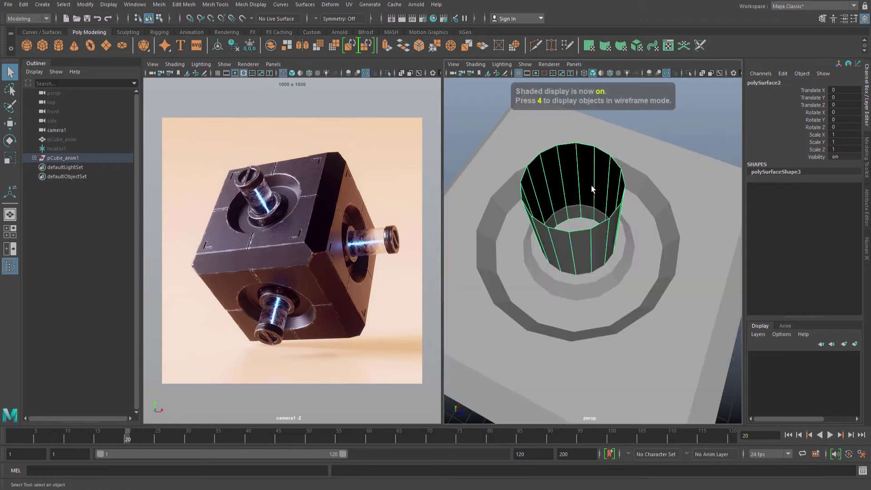
mouse_move(591, 185)
alt+mouse_down()
mouse_move(576, 186)
mouse_move(589, 178)
alt+mouse_up()
click(635, 151)
click(589, 171)
right_drag(589, 178, 589, 157)
alt+drag(589, 156, 583, 167)
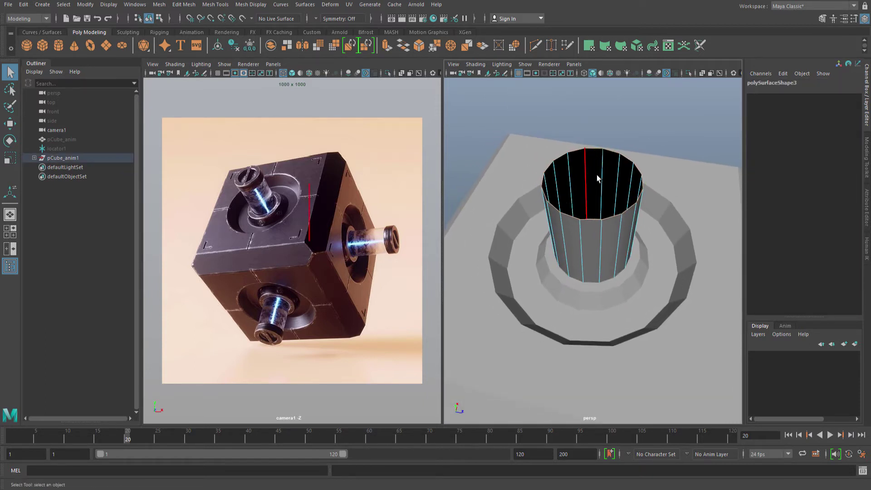
right_drag(592, 181, 595, 195)
scroll(591, 195, down, 4)
Select the tube and the cube together and show their vertices in the top wireframe view.
click(593, 207)
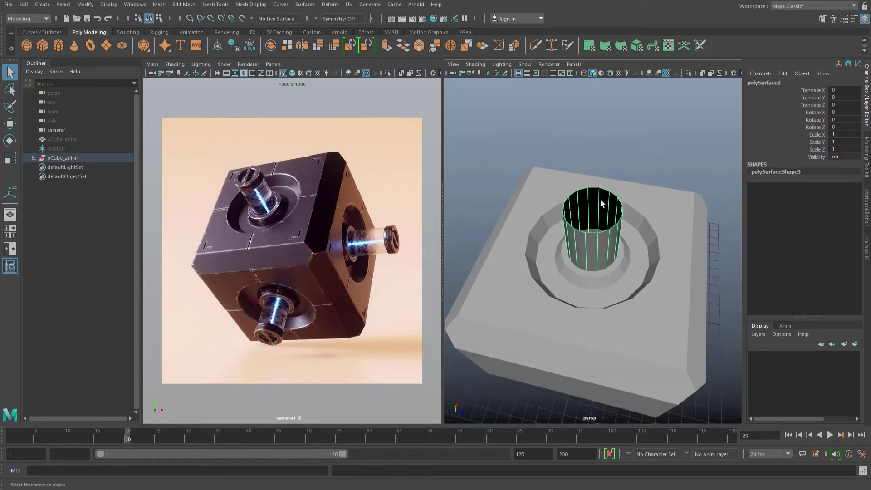
alt+drag(600, 201, 578, 235)
shift+click(629, 195)
key(F9)
scroll(581, 235, up, 5)
key(space)
alt+middle_drag(574, 235, 583, 236)
key(4)
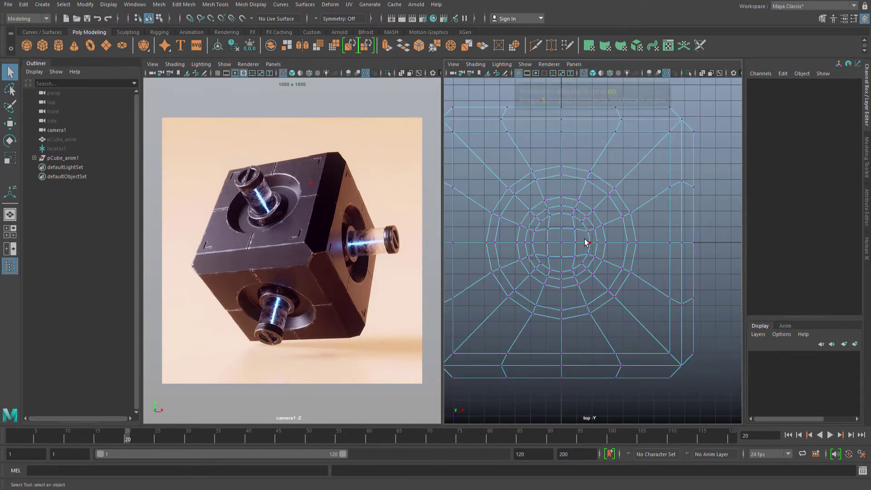
Select the vertices of the tube and the raised ring around it and scale them slightly inward in the horizontal plane.
scroll(585, 242, up, 5)
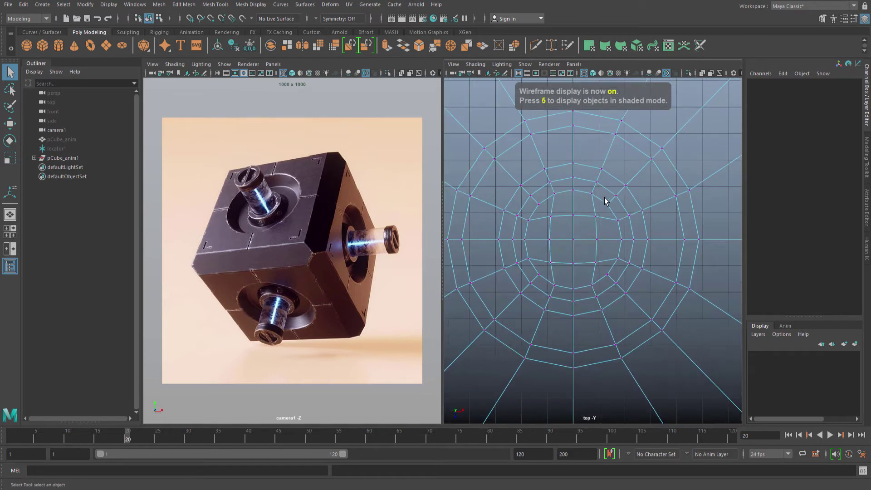
alt+middle_drag(577, 206, 580, 204)
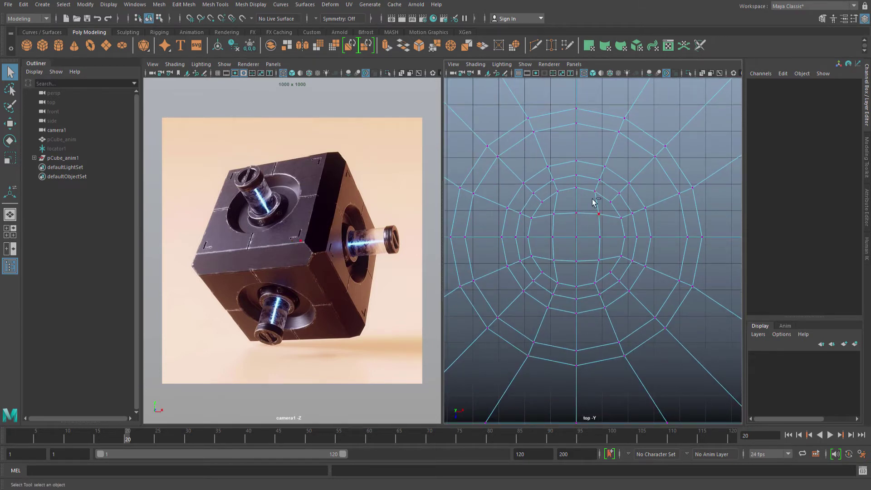
drag(598, 188, 551, 297)
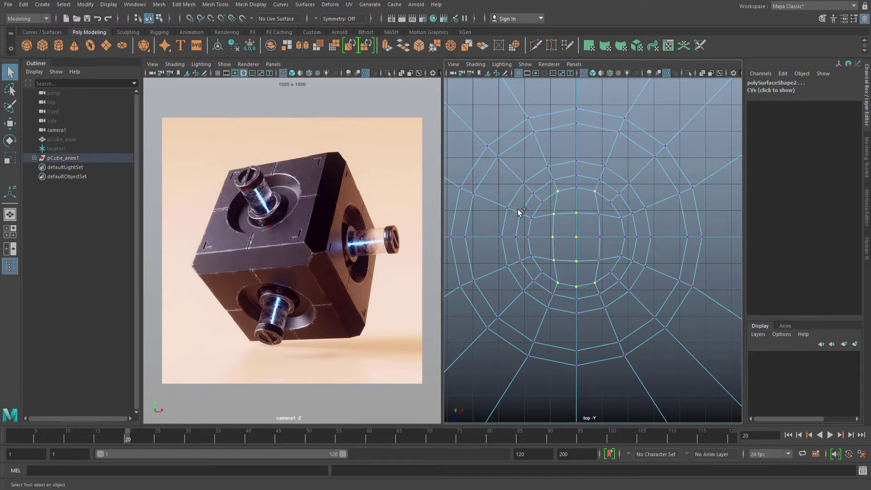
drag(556, 266, 622, 262)
alt+middle_drag(583, 187, 574, 195)
key(space)
click(565, 232)
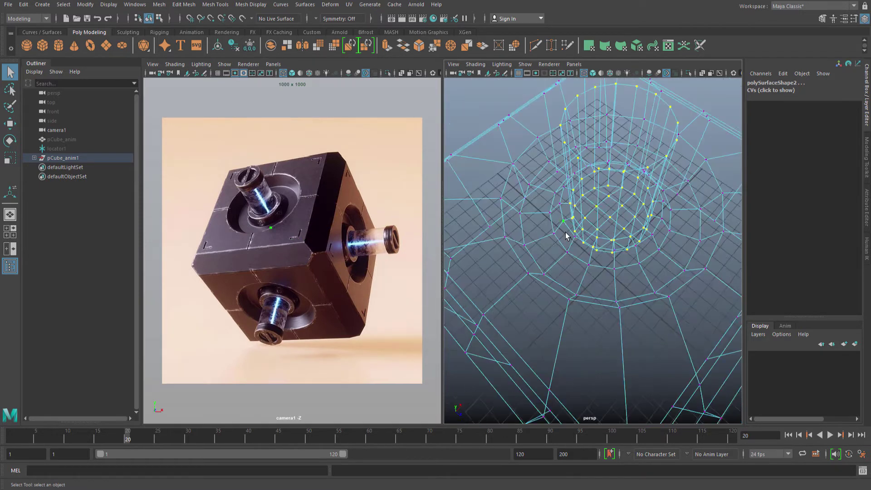
scroll(567, 234, up, 2)
key(5)
mouse_move(580, 231)
alt+mouse_down()
mouse_move(598, 233)
mouse_move(593, 210)
mouse_move(590, 243)
alt+mouse_up()
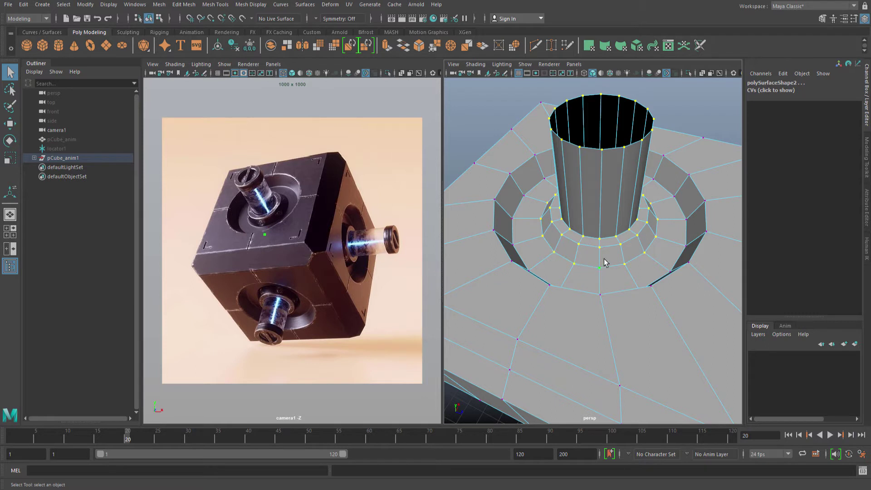
key(r)
alt+middle_drag(595, 227, 676, 174)
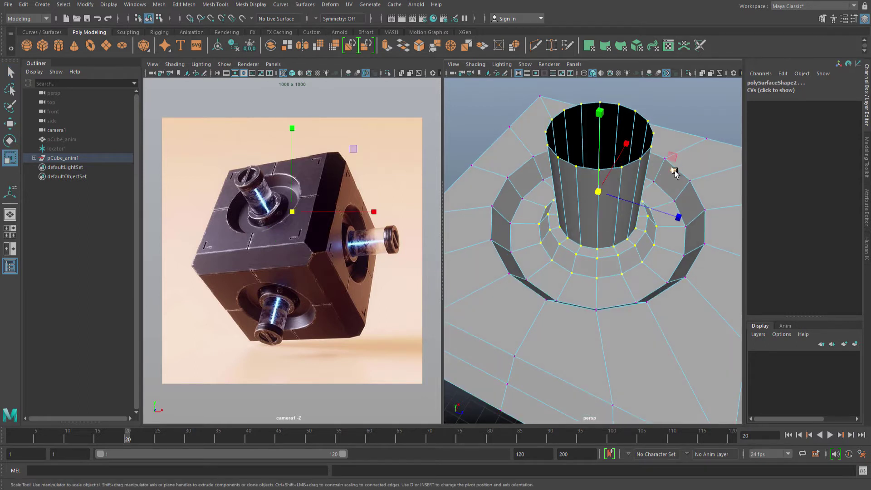
drag(674, 173, 673, 173)
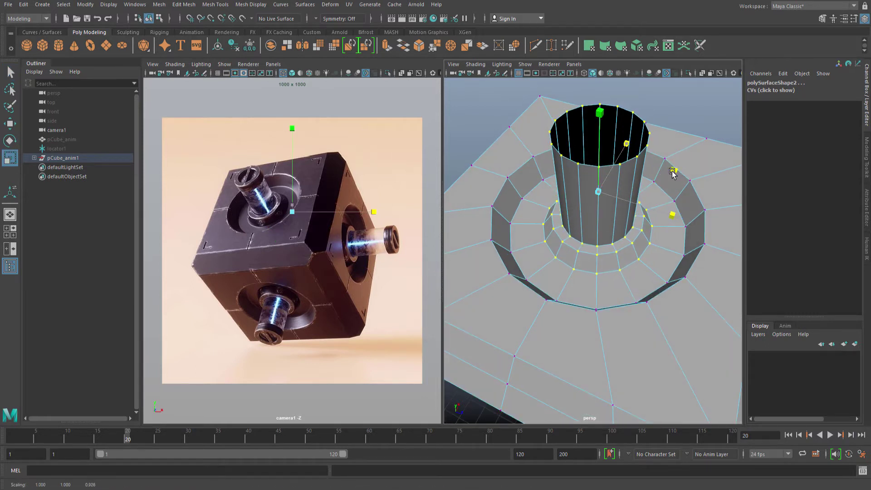
key(q)
alt+middle_drag(579, 218, 585, 206)
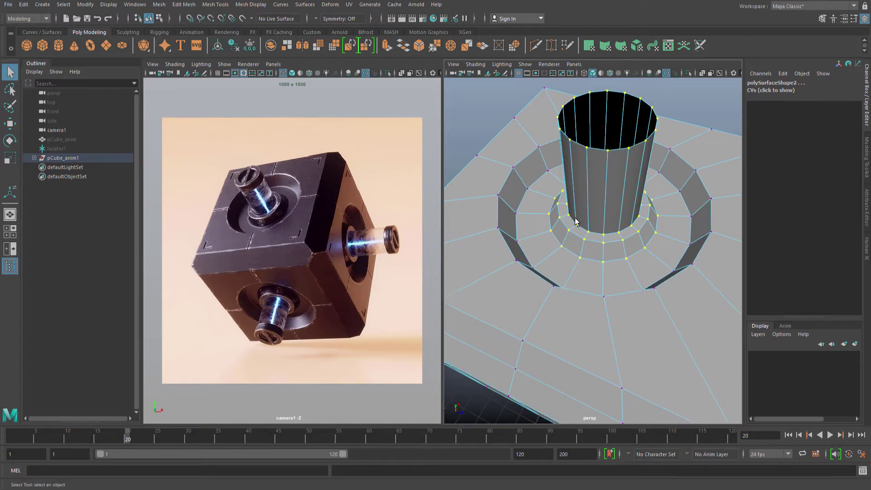
alt+drag(575, 221, 540, 233)
Select the face loop forming the outer wall of the circular recess and scale it slightly inward in the horizontal plane.
key(F11)
click(513, 204)
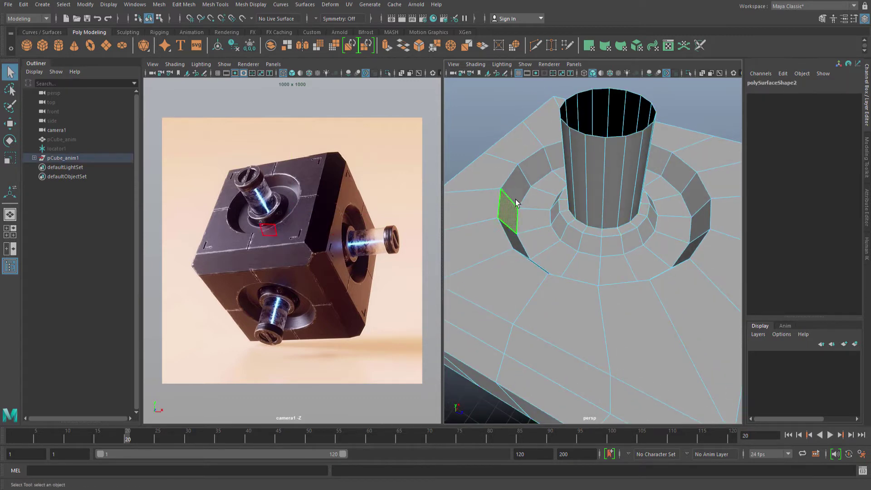
shift+double_click(519, 188)
key(r)
key(4)
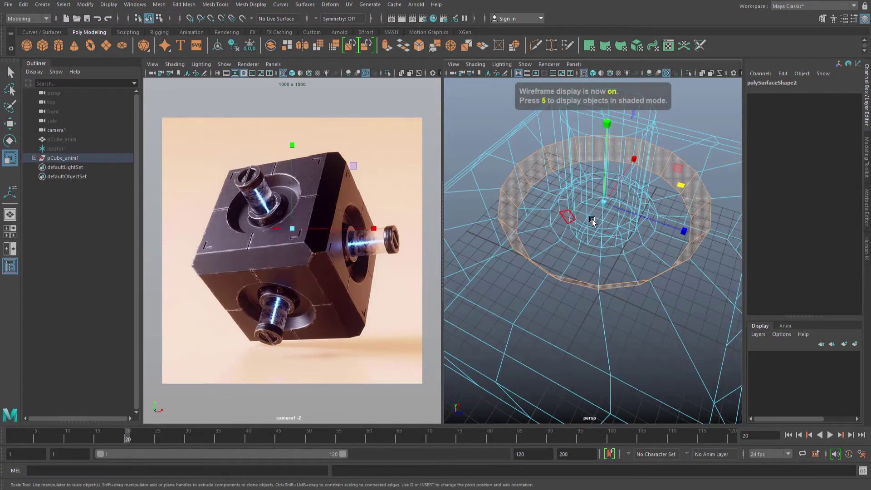
key(5)
mouse_move(680, 186)
mouse_down()
mouse_move(619, 202)
mouse_move(630, 209)
mouse_up()
key(q)
Scale the tube's side faces slightly inward in the horizontal plane, leaving a thin gap to the hole, and check from the top.
click(619, 202)
shift+double_click(603, 213)
key(r)
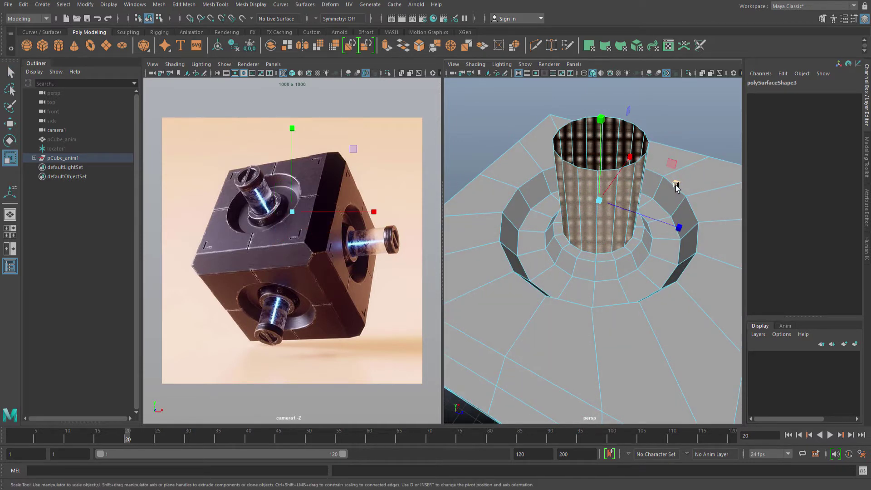
drag(676, 186, 672, 189)
click(675, 184)
scroll(578, 233, up, 5)
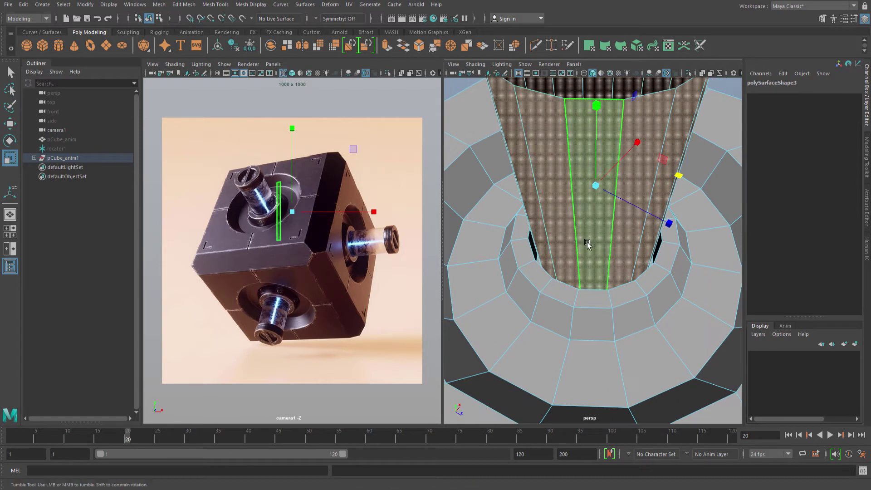
alt+drag(589, 242, 569, 252)
key(space)
alt+middle_drag(569, 252, 569, 243)
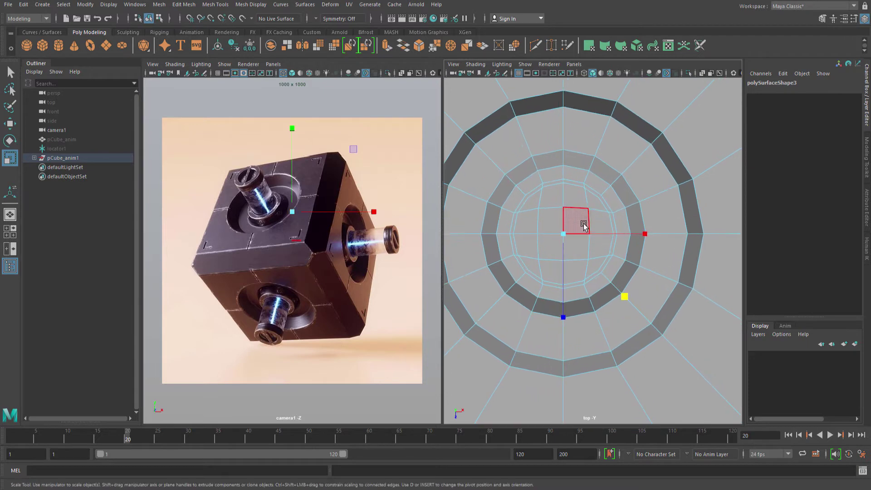
key(4)
alt+drag(577, 223, 676, 349)
key(q)
key(space)
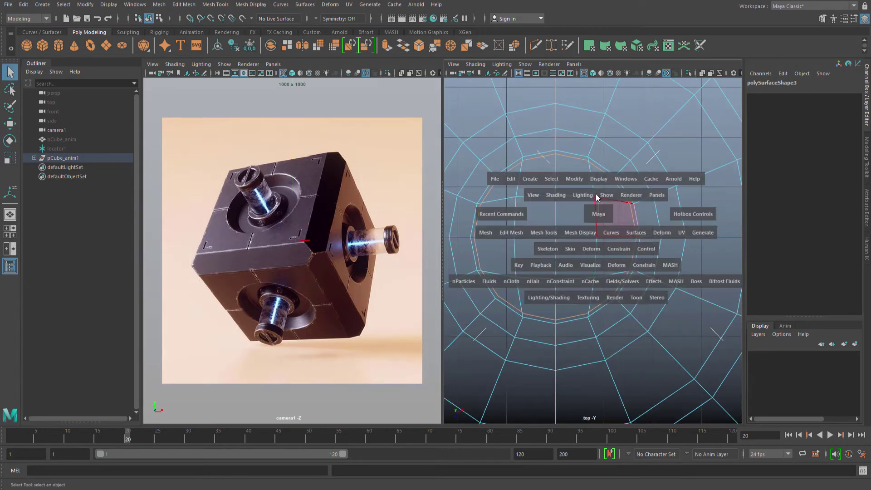
Return the cube and tube to object mode in the shaded perspective view and clear the selection.
mouse_move(598, 213)
mouse_down()
mouse_move(596, 197)
mouse_move(588, 212)
mouse_move(623, 184)
mouse_up()
key(5)
scroll(596, 202, down, 3)
shift+click(619, 173)
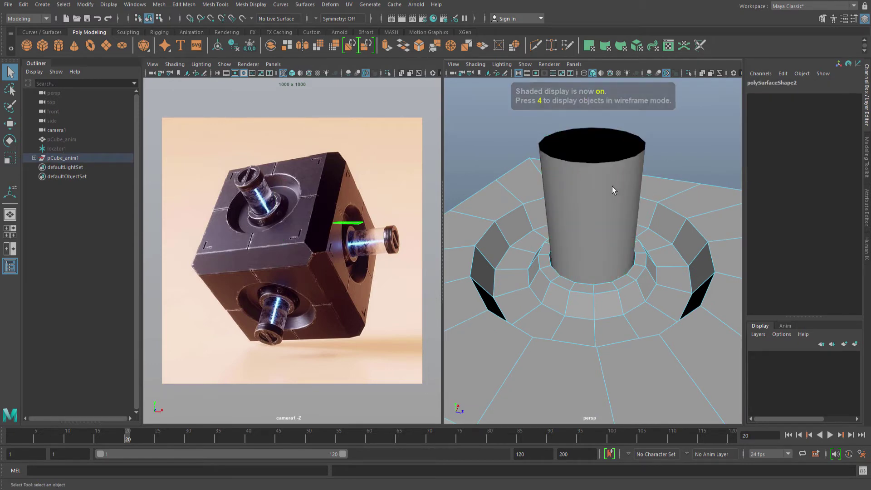
click(681, 152)
click(656, 192)
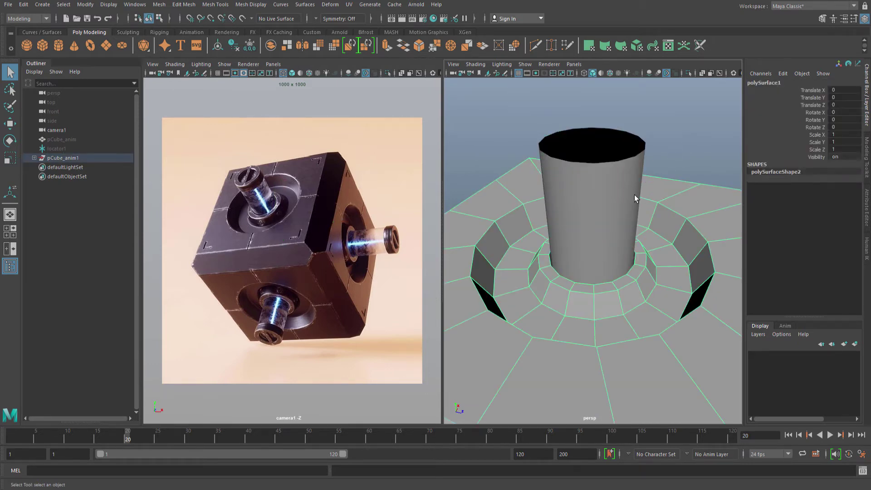
click(610, 198)
scroll(574, 214, down, 8)
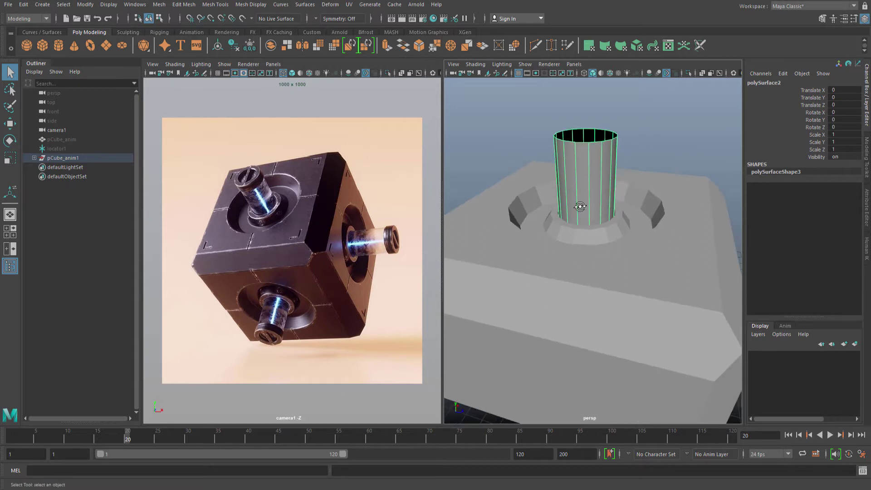
click(638, 165)
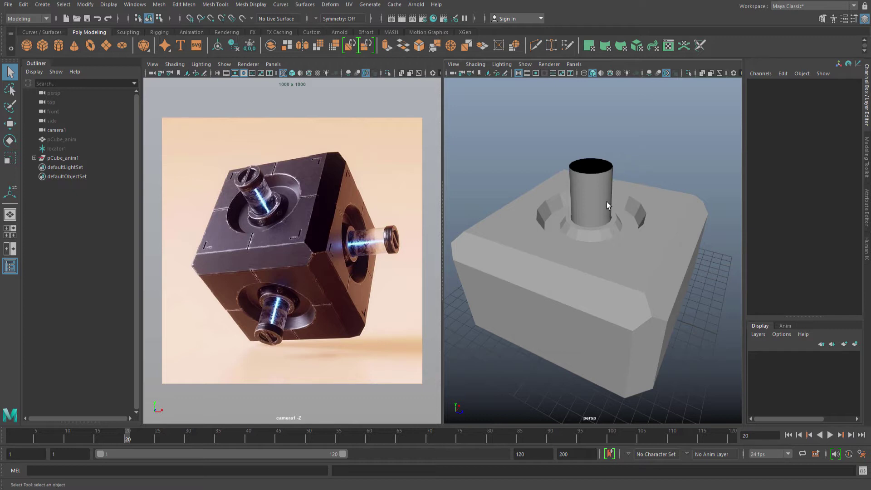
Select the tube on the socket and center its pivot.
alt+drag(606, 201, 599, 198)
click(610, 177)
alt+right_drag(576, 194, 604, 178)
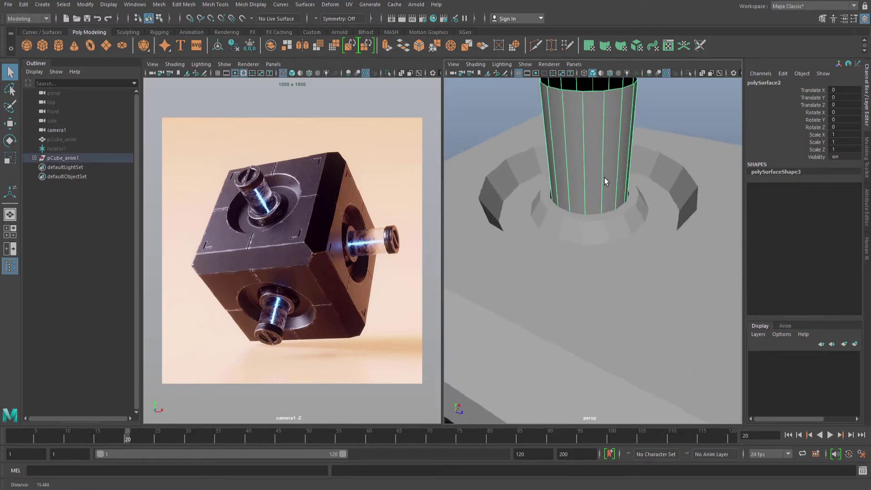
alt+middle_drag(604, 177, 606, 206)
alt+right_drag(603, 207, 586, 220)
alt+drag(586, 220, 589, 215)
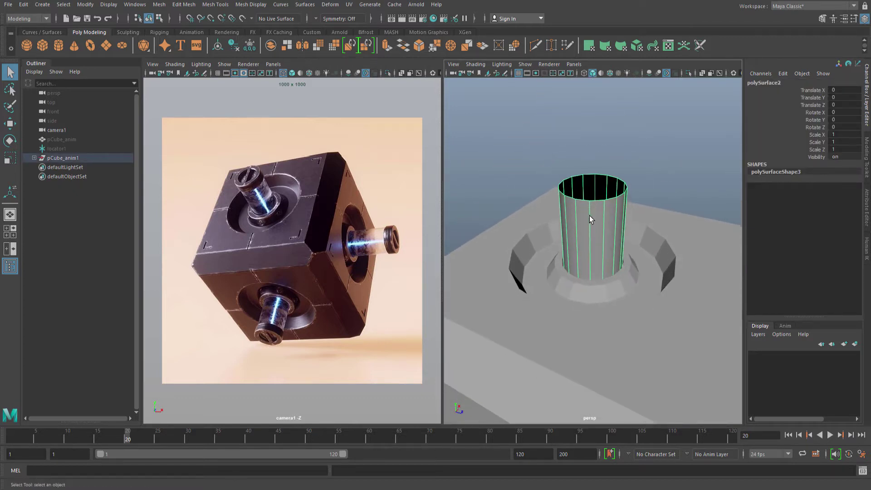
key(space)
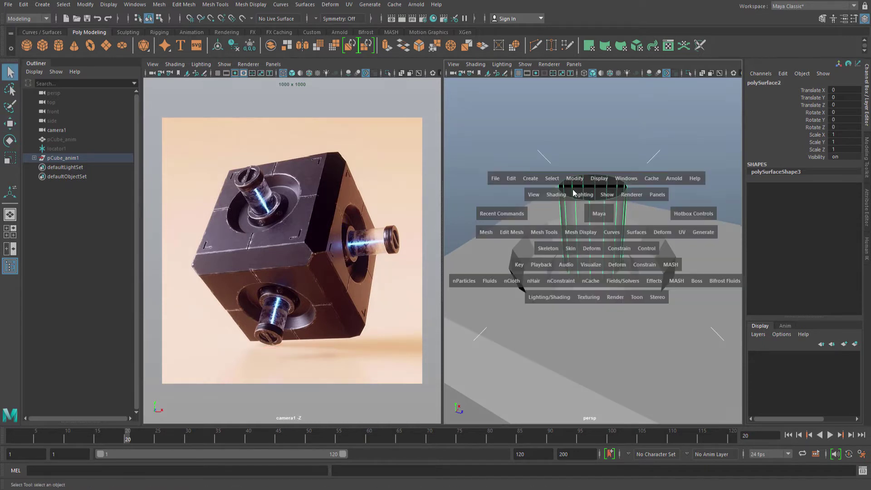
click(573, 179)
click(591, 250)
Duplicate the tube and raise the copy along Y to 1.627.
key(w)
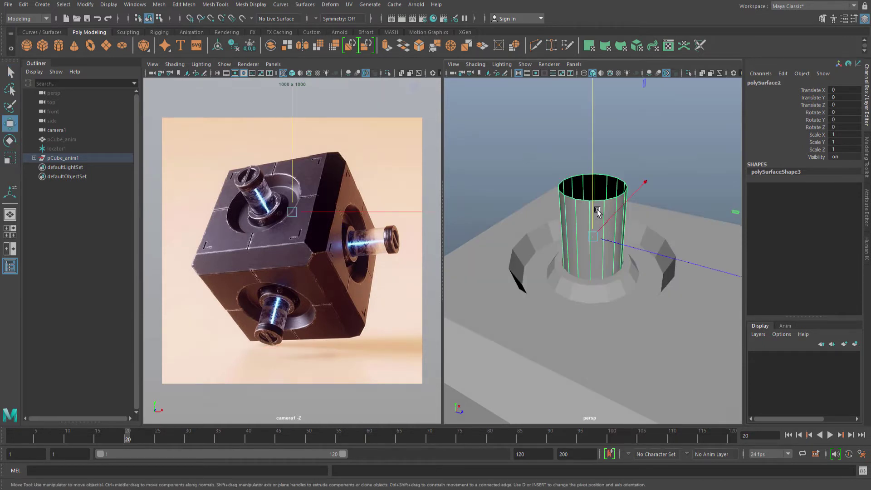
drag(592, 205, 611, 180)
alt+right_drag(610, 181, 593, 203)
key(q)
alt+drag(593, 203, 595, 179)
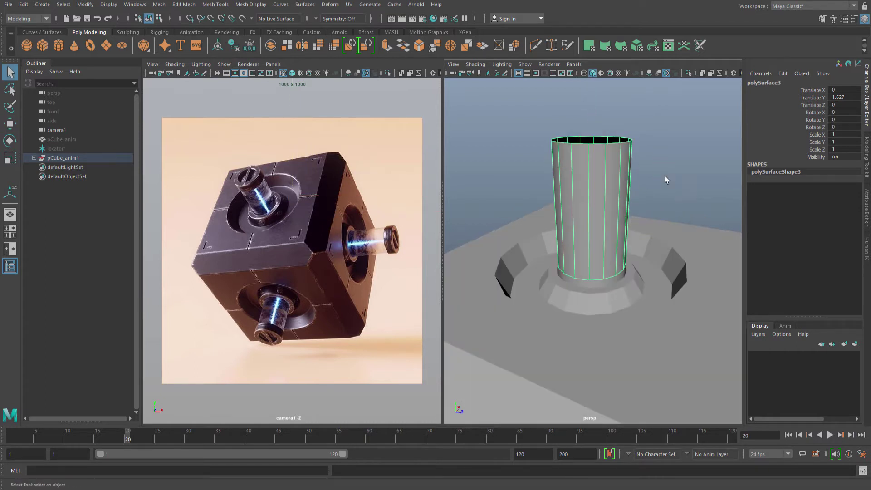
Raise the bottom vertices of the duplicated tube along Y to shorten it into a low ring.
key(F9)
key(4)
drag(646, 243, 540, 299)
key(5)
key(w)
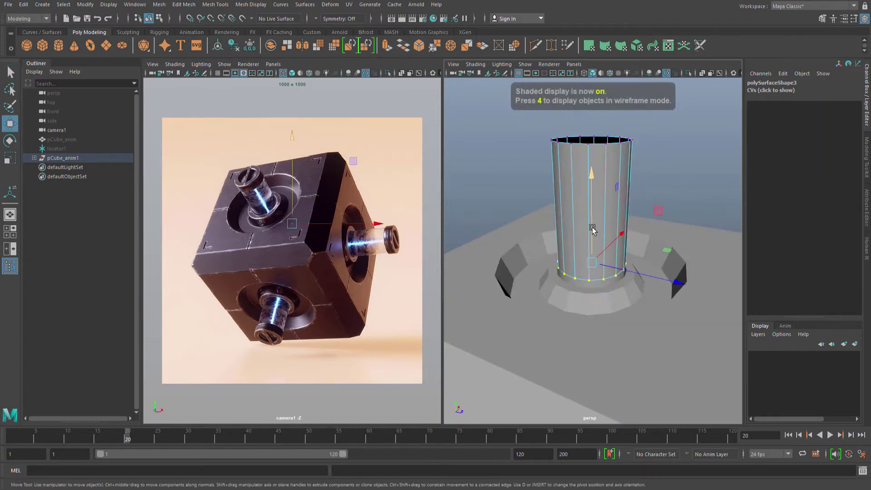
mouse_move(592, 226)
mouse_down()
mouse_move(597, 105)
mouse_move(597, 169)
mouse_up()
key(q)
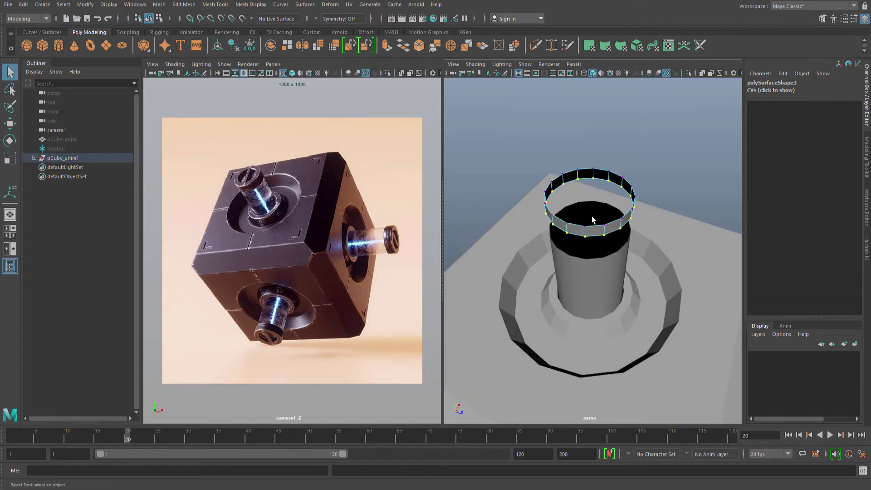
alt+drag(592, 220, 601, 194)
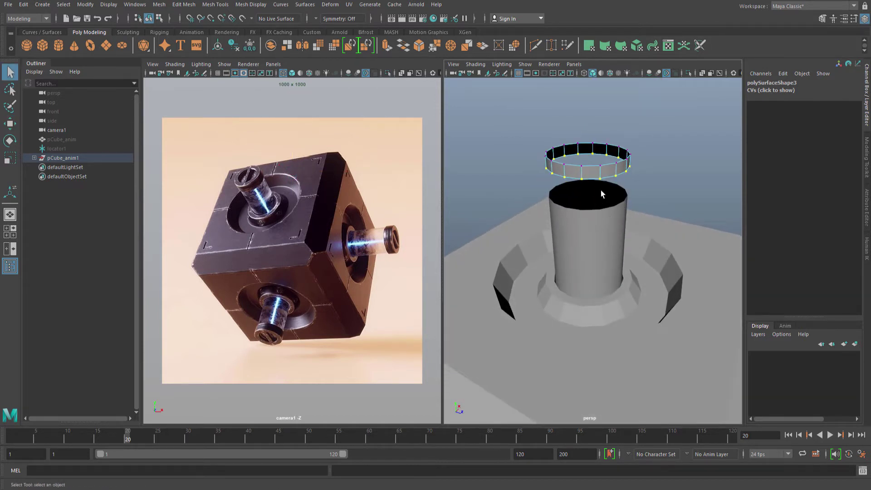
key(w)
drag(587, 135, 586, 143)
key(q)
Return the short ring to object mode and lower it onto the tube's upper end at Translate Y 0.625.
alt+middle_drag(596, 150, 592, 146)
right_drag(598, 146, 649, 117)
click(645, 119)
click(613, 150)
alt+middle_drag(595, 154, 594, 160)
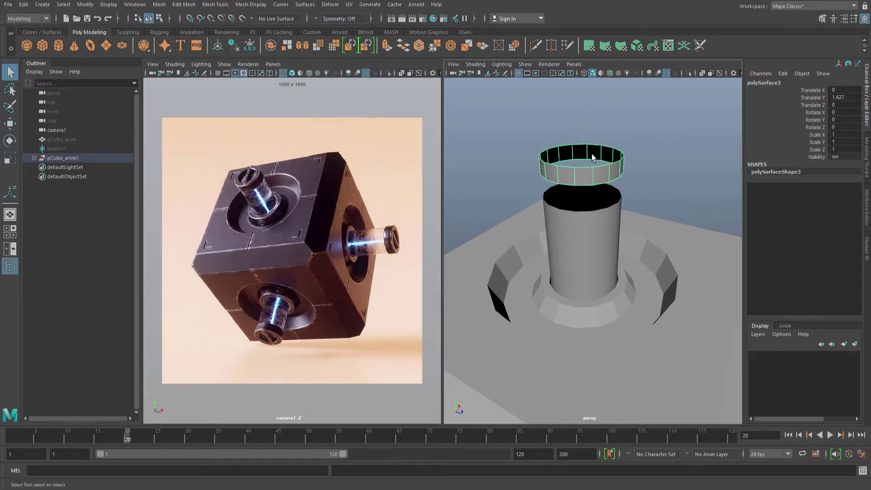
alt+drag(594, 161, 593, 166)
scroll(580, 164, up, 2)
key(w)
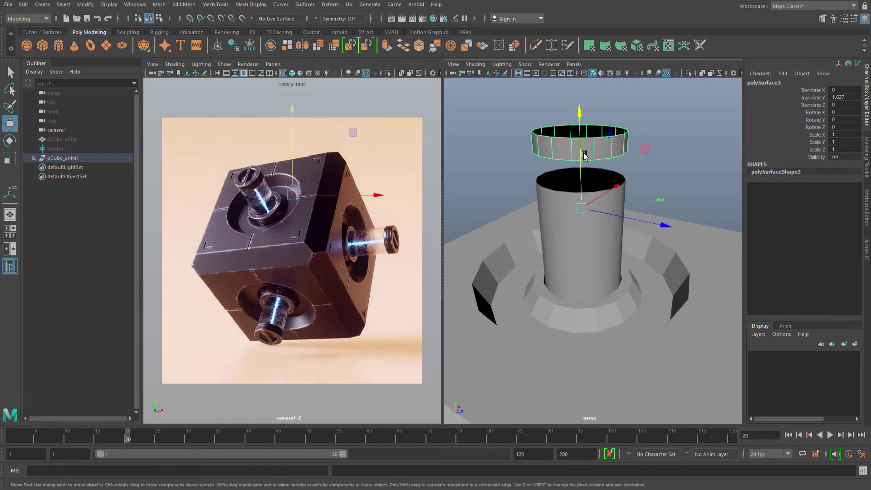
drag(580, 156, 587, 176)
key(q)
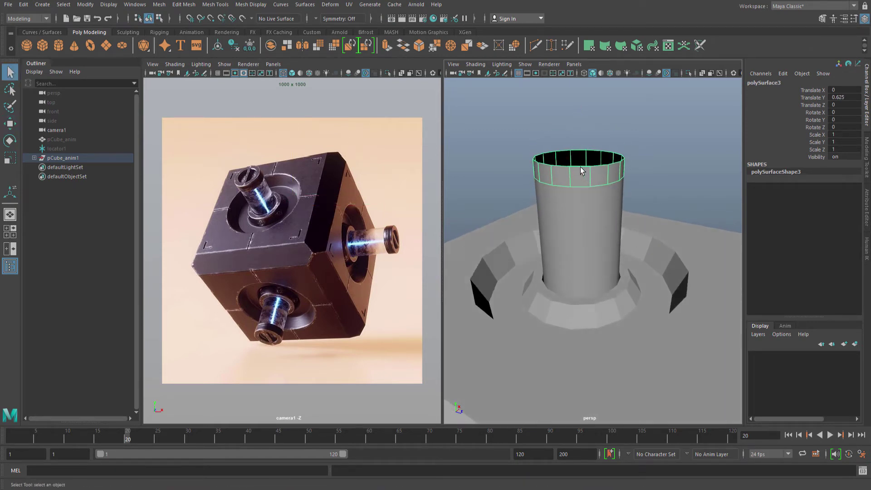
Smooth the ring twice with one division each time.
scroll(581, 171, up, 4)
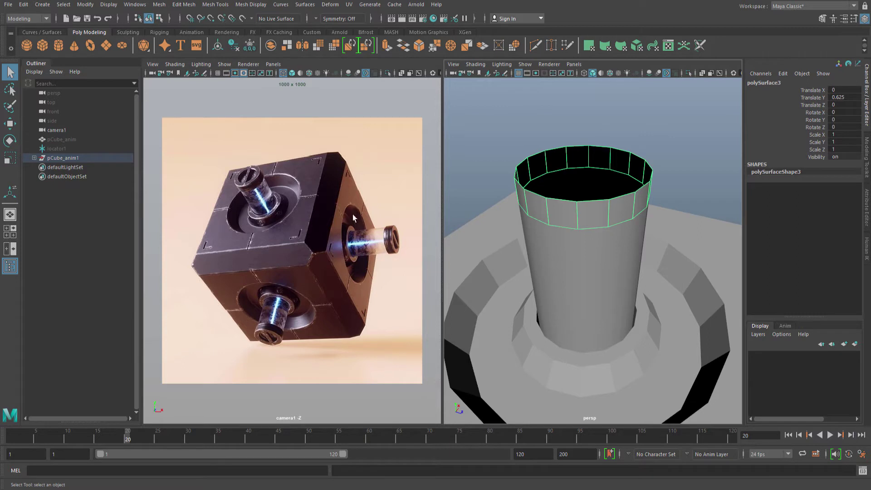
alt+middle_drag(595, 216, 587, 217)
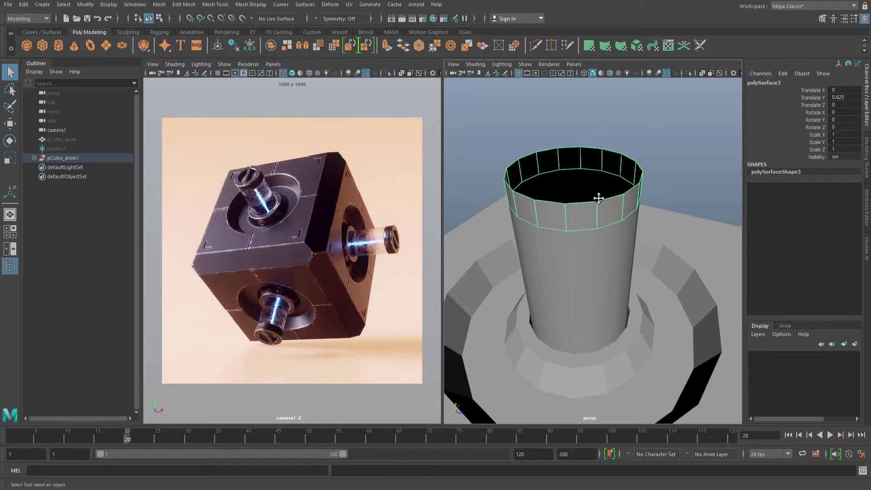
key(space)
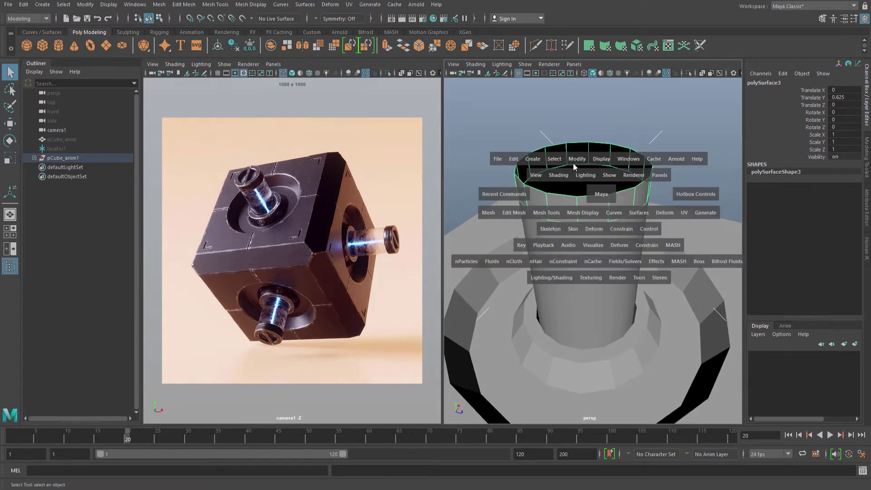
click(576, 159)
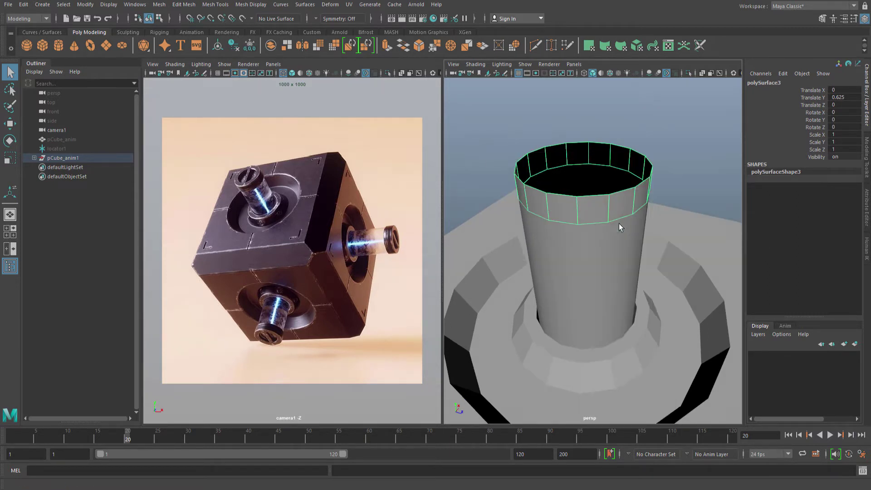
alt+right_drag(609, 213, 597, 175)
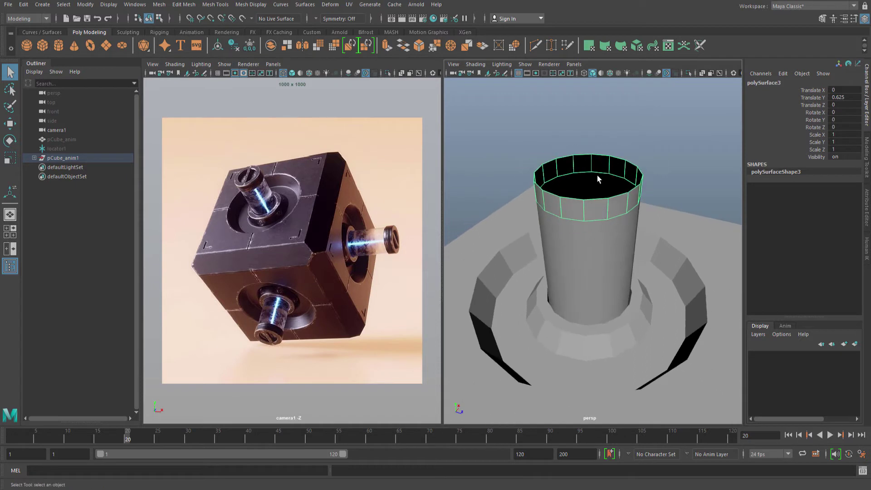
key(space)
click(495, 221)
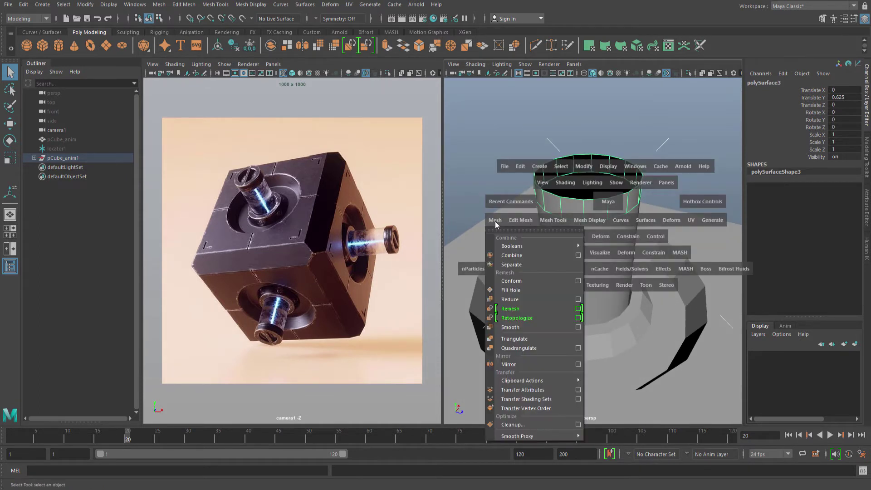
click(521, 326)
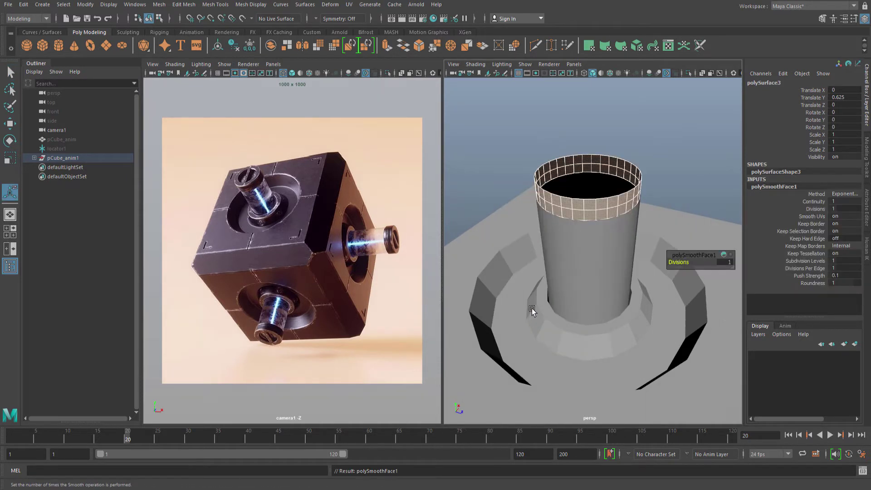
alt+middle_drag(594, 213, 591, 220)
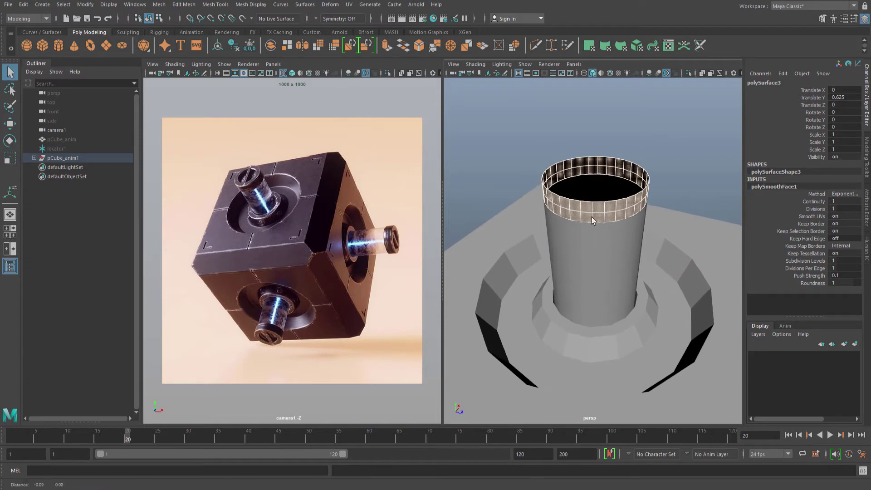
key(g)
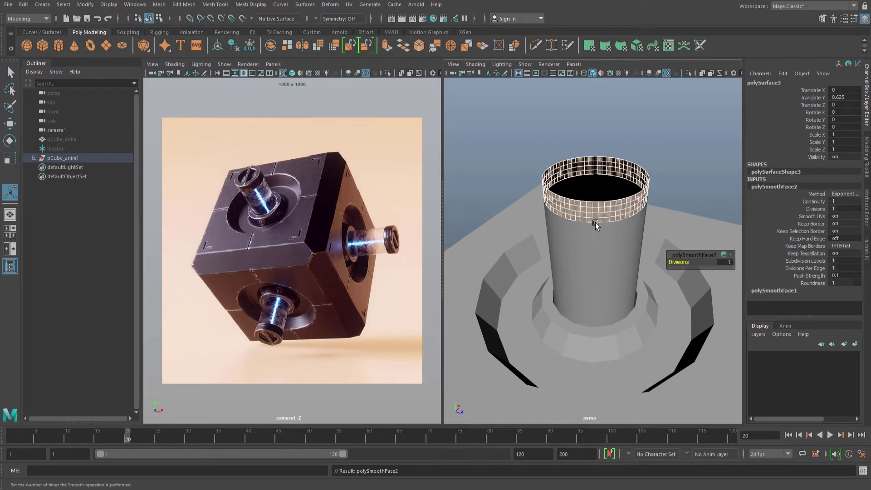
scroll(597, 219, up, 3)
scroll(597, 203, up, 1)
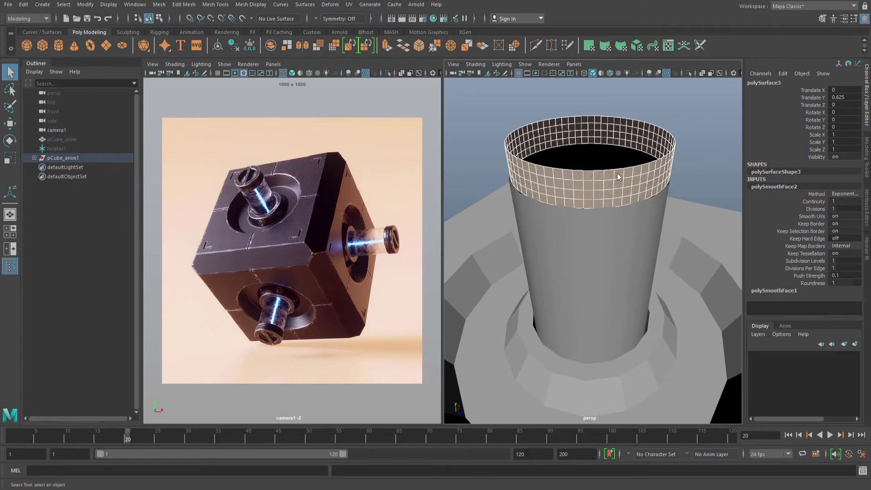
Check the smoothed ring's edges, delete its construction history and return it to object mode.
right_drag(616, 175, 617, 154)
double_click(608, 197)
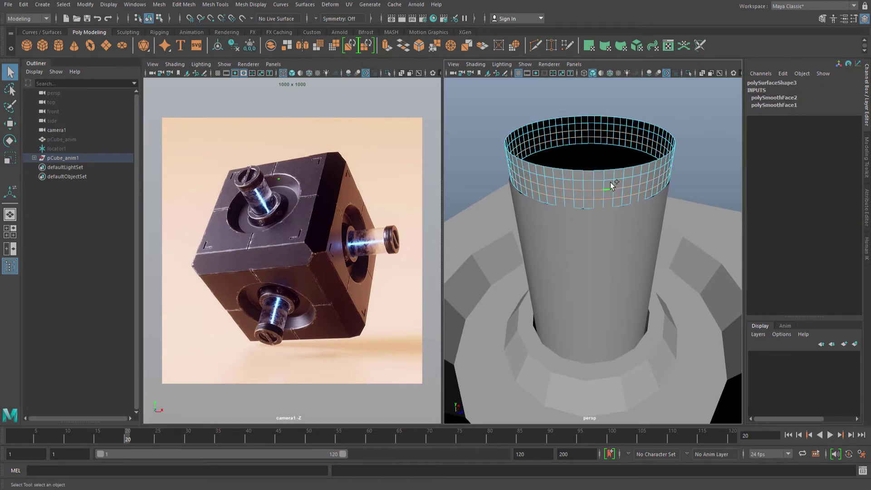
mouse_move(610, 194)
alt+mouse_down()
mouse_move(620, 195)
mouse_move(598, 195)
alt+mouse_up()
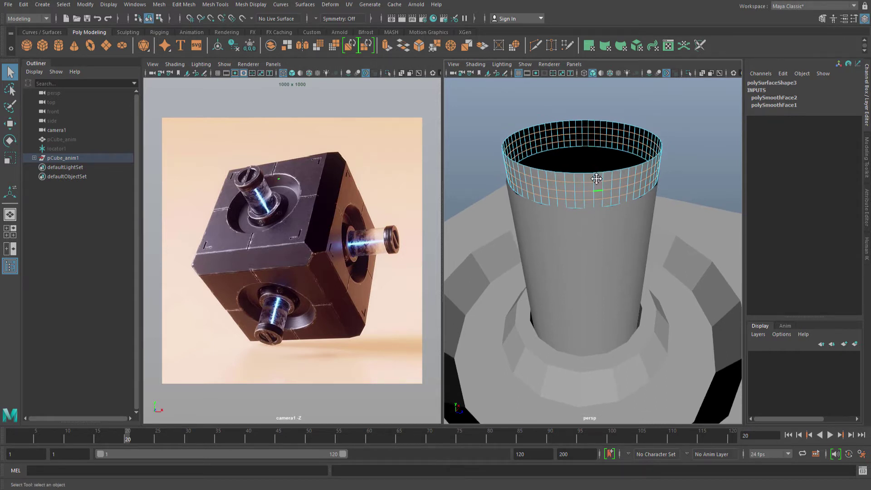
alt+drag(588, 191, 602, 206)
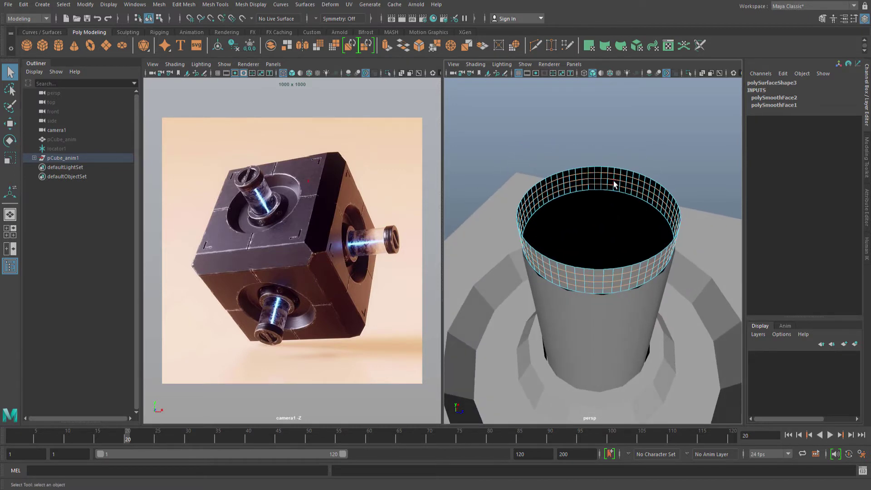
click(621, 177)
scroll(621, 175, down, 5)
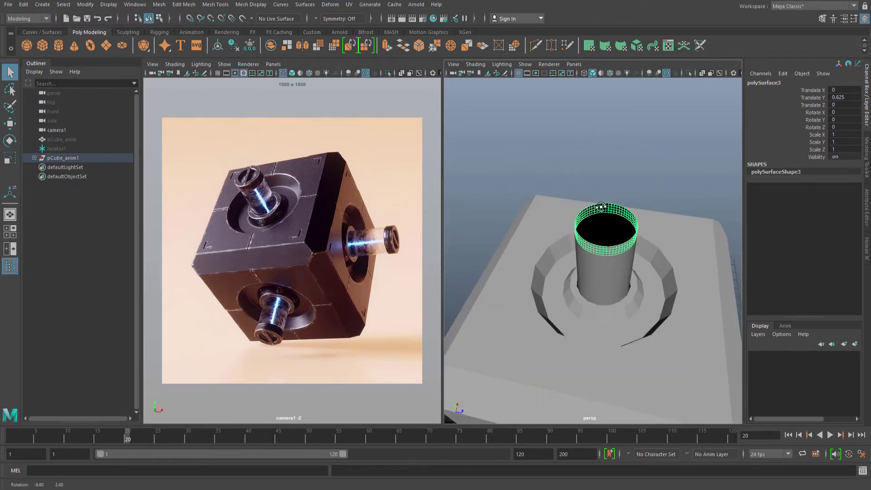
Isolate the ring in the top view with wireframe display.
alt+drag(598, 224, 606, 180)
key(space)
mouse_move(574, 197)
alt+middle_down()
mouse_move(592, 190)
mouse_move(580, 202)
alt+middle_up()
key(4)
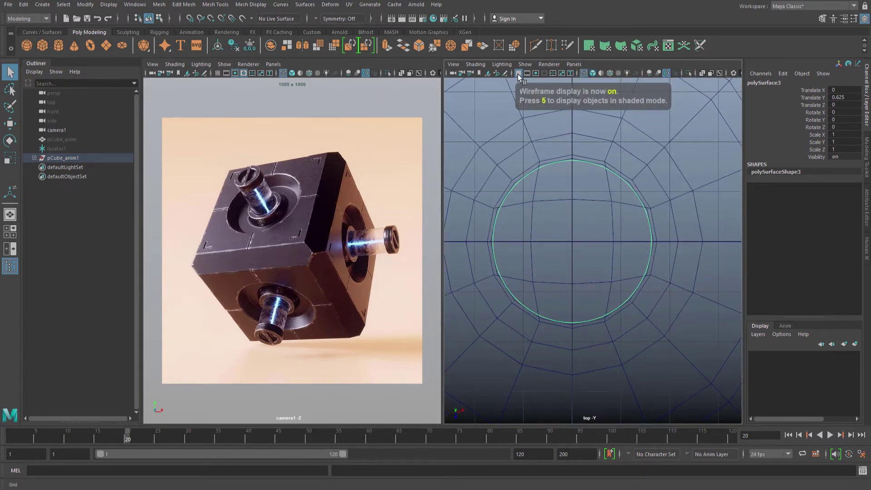
key(ctrl+1)
alt+middle_drag(586, 213, 615, 205)
Select five adjacent vertex columns at each of two opposite ends of the ring.
key(F8)
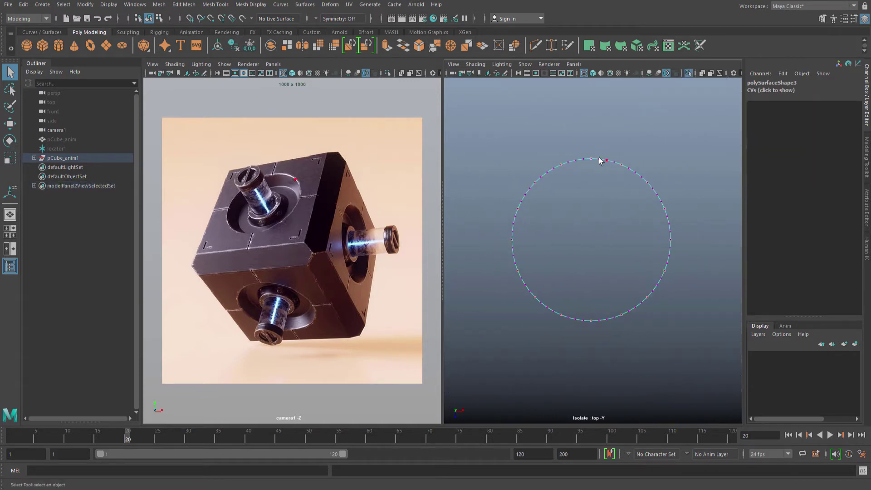
drag(580, 181, 579, 182)
click(594, 177)
alt+right_drag(594, 177, 609, 171)
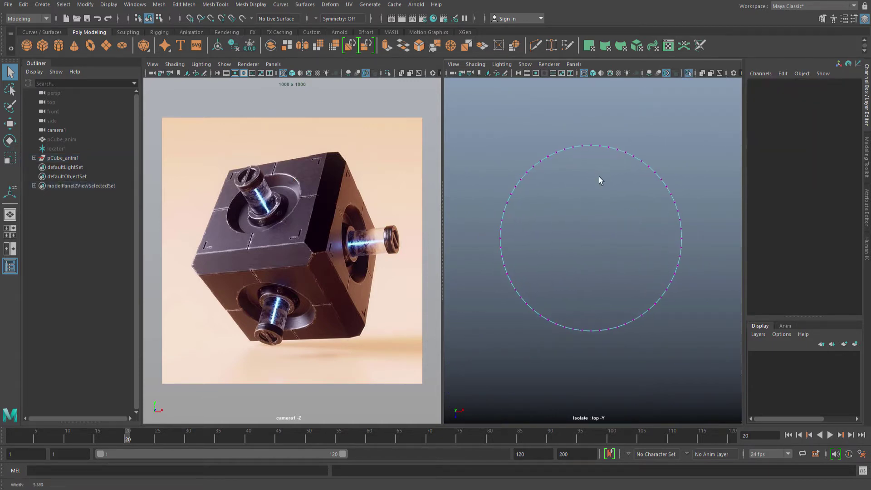
alt+middle_drag(577, 169, 579, 166)
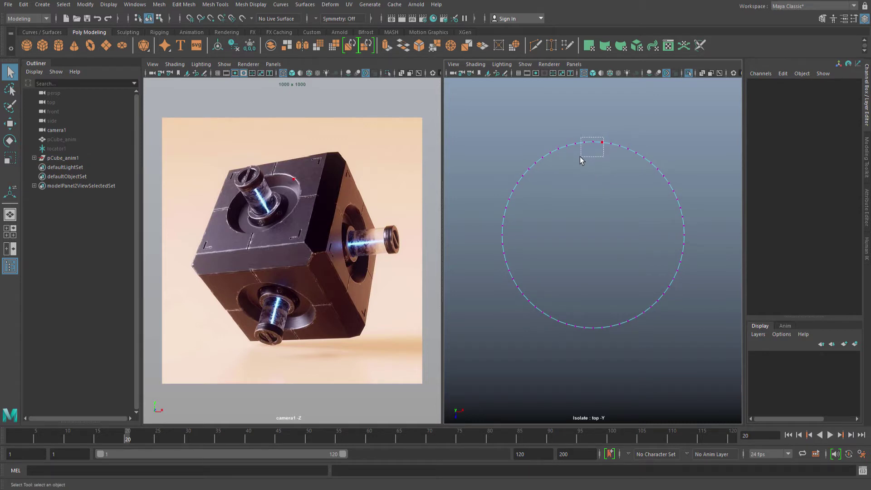
drag(580, 156, 581, 174)
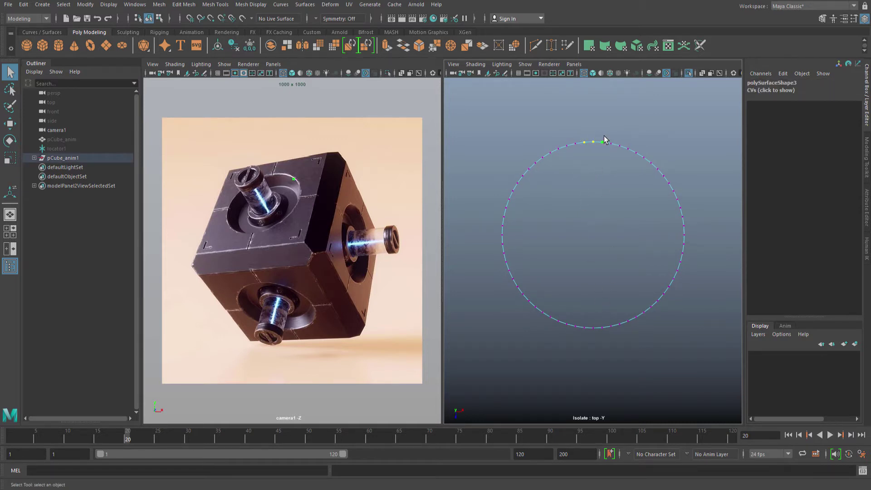
drag(606, 134, 581, 347)
alt+middle_drag(605, 261, 601, 243)
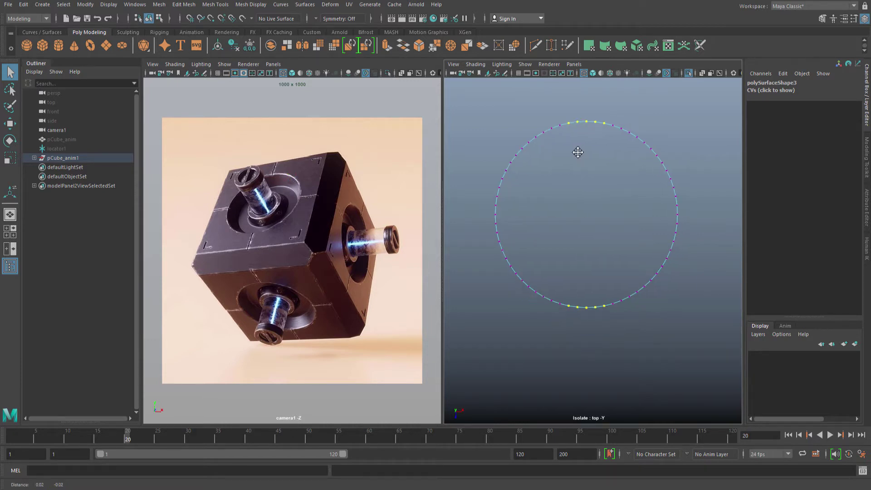
Frame the isolated ring in the shaded perspective view and examine the selected vertex columns from several angles.
key(space)
drag(581, 152, 622, 215)
key(5)
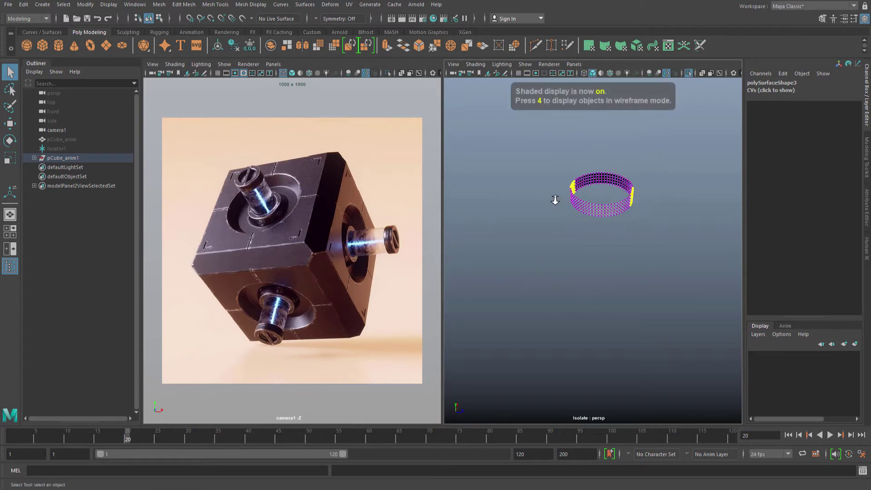
alt+right_drag(555, 200, 596, 210)
alt+middle_drag(590, 200, 597, 204)
key(f)
alt+drag(597, 226, 586, 297)
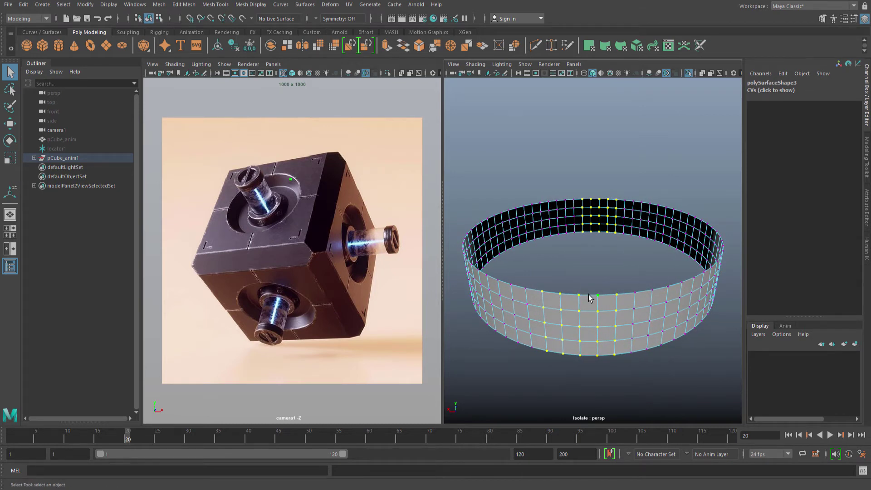
alt+drag(617, 215, 609, 247)
alt+right_drag(633, 230, 608, 238)
alt+drag(610, 247, 593, 252)
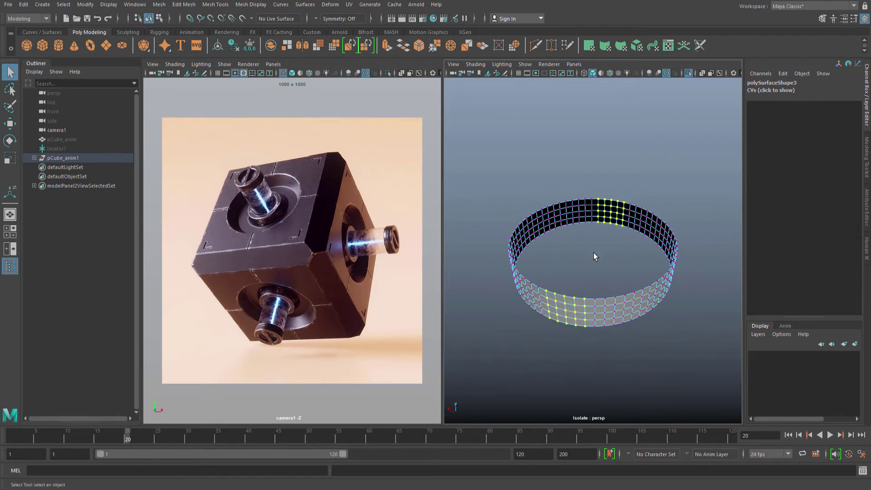
Extrude the ring's upper border edge loop inward by scaling it to form a flat rim.
right_drag(599, 264, 601, 244)
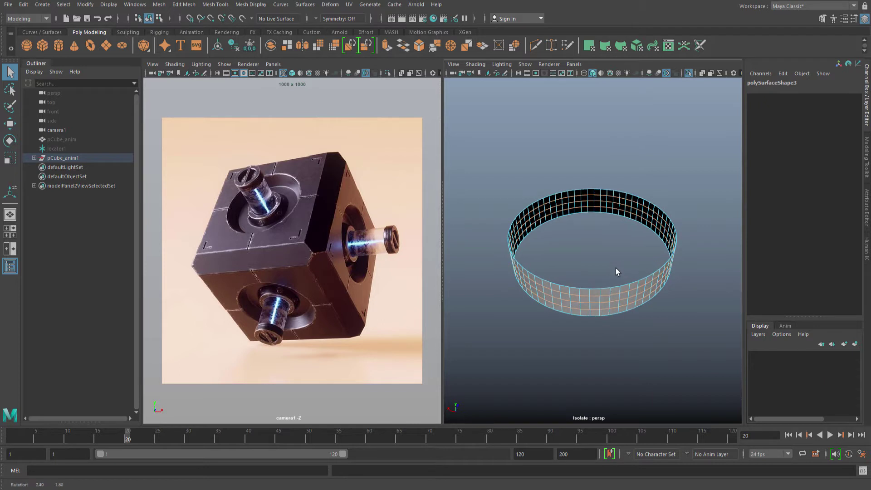
double_click(604, 289)
key(r)
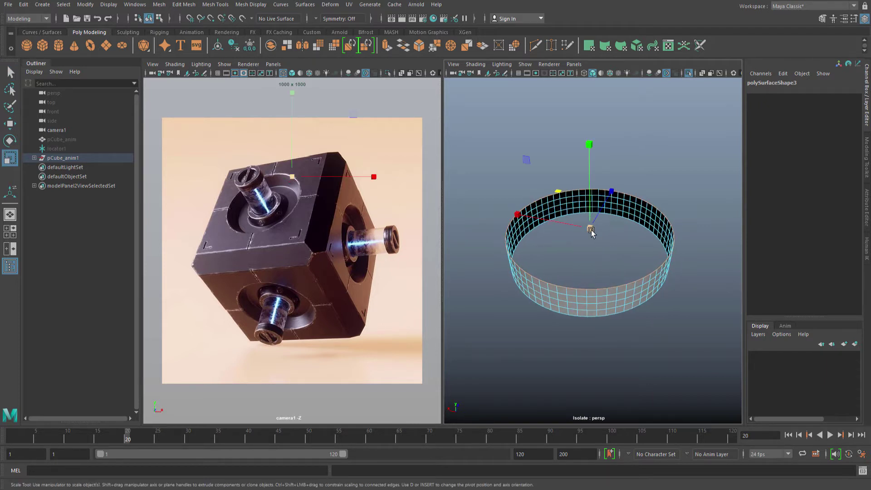
mouse_move(589, 231)
shift+mouse_down()
mouse_move(554, 238)
mouse_move(584, 230)
shift+mouse_up()
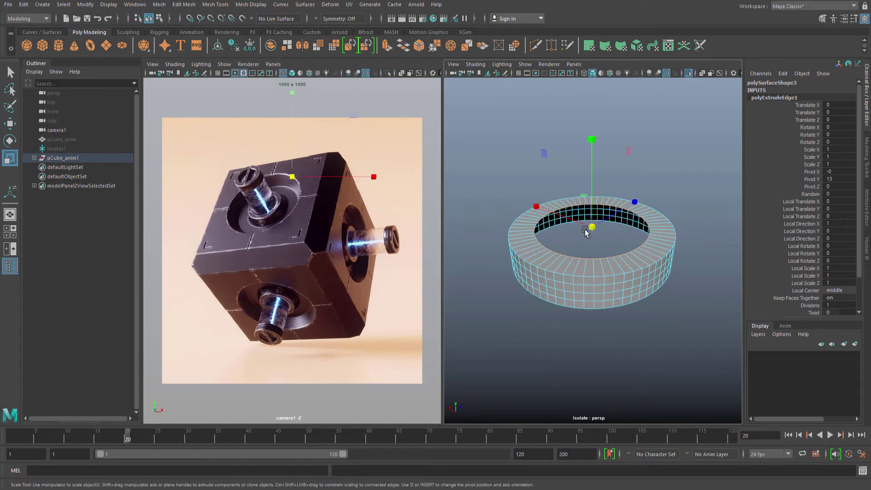
Extrude the rim's inner edge loop straight down into a short inner wall and check the ring from the top.
key(w)
scroll(609, 201, up, 2)
alt+middle_drag(609, 200, 608, 213)
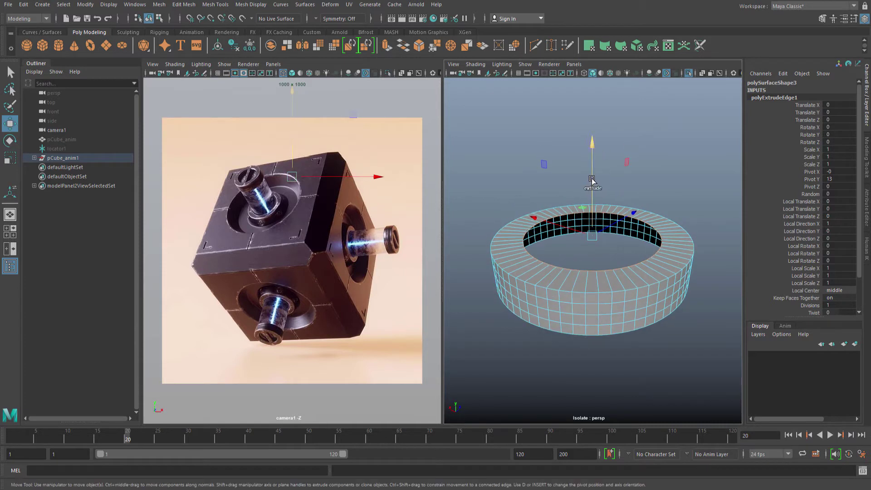
shift+drag(591, 184, 592, 210)
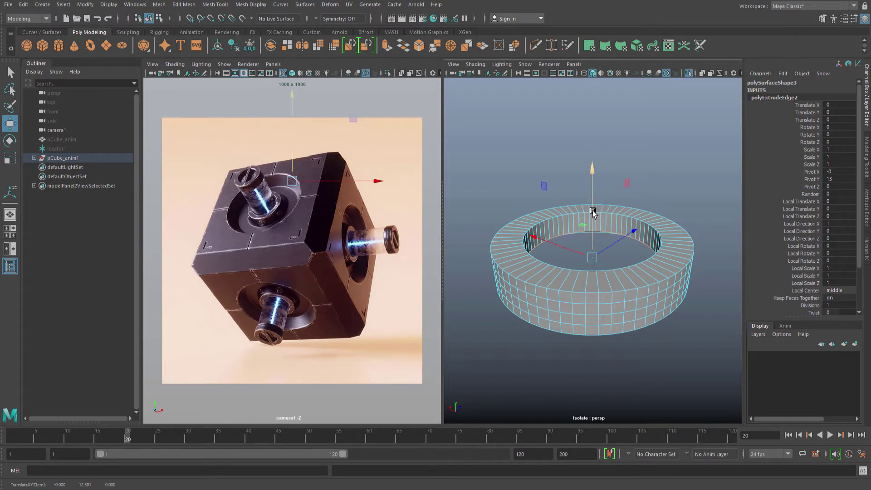
key(q)
mouse_move(584, 211)
alt+mouse_down()
mouse_move(589, 202)
mouse_move(577, 211)
alt+mouse_up()
key(space)
alt+middle_drag(577, 214, 581, 227)
scroll(583, 160, up, 1)
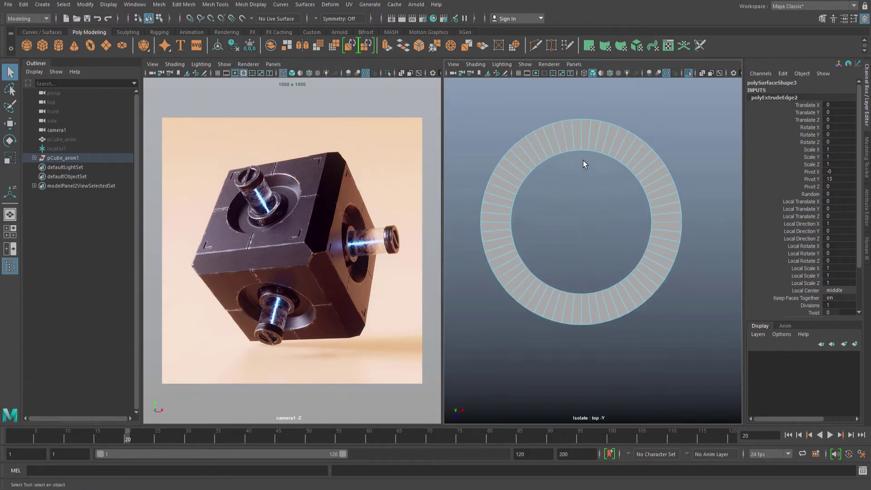
Bridge two adjacent inner-wall faces to the opposite pair with 0 divisions to form a straight bar across the ring.
alt+middle_drag(583, 160, 581, 162)
click(518, 73)
right_click(581, 162)
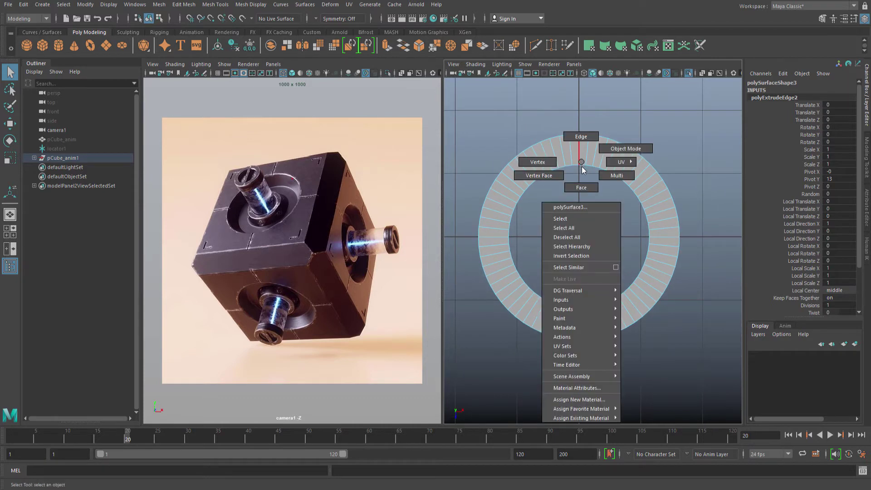
click(579, 186)
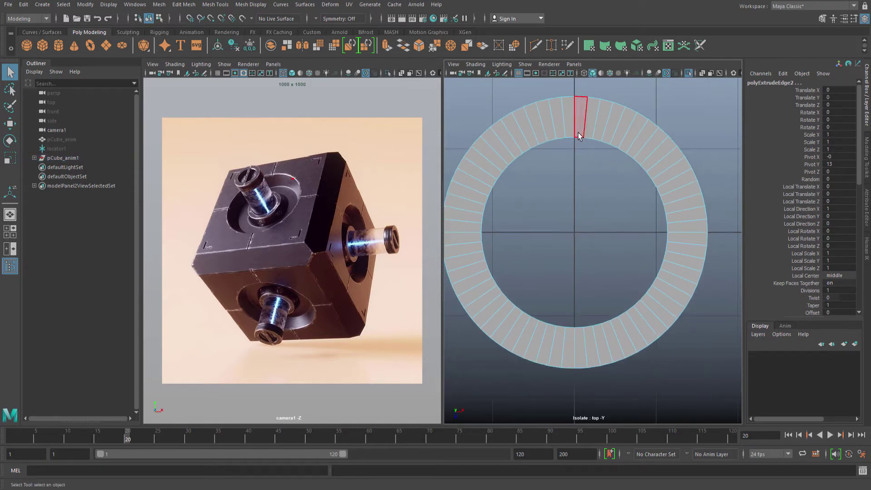
click(569, 119)
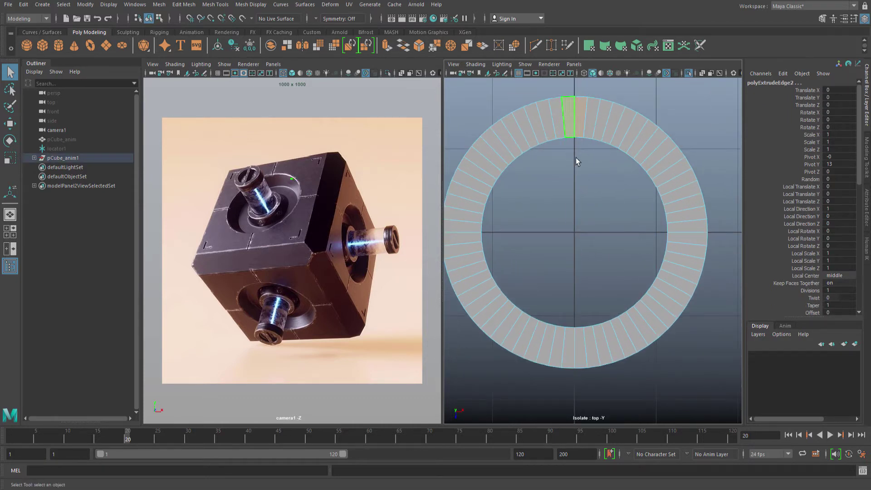
shift+click(574, 335)
alt+middle_drag(583, 212, 581, 187)
ctrl+drag(582, 286, 547, 335)
alt+middle_drag(582, 125, 580, 188)
ctrl+drag(599, 123, 552, 156)
alt+middle_drag(562, 159, 577, 163)
key(space)
drag(576, 163, 583, 145)
alt+drag(579, 179, 575, 172)
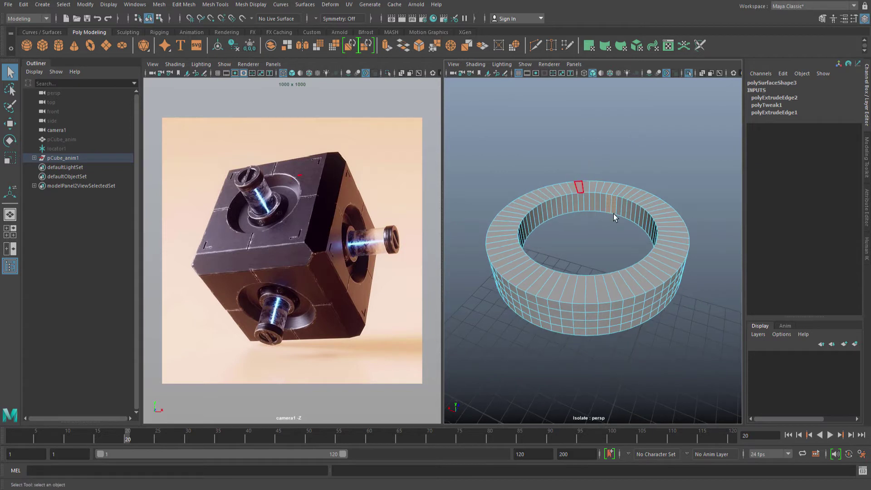
alt+drag(613, 213, 607, 214)
alt+right_drag(595, 224, 615, 224)
alt+drag(615, 224, 575, 205)
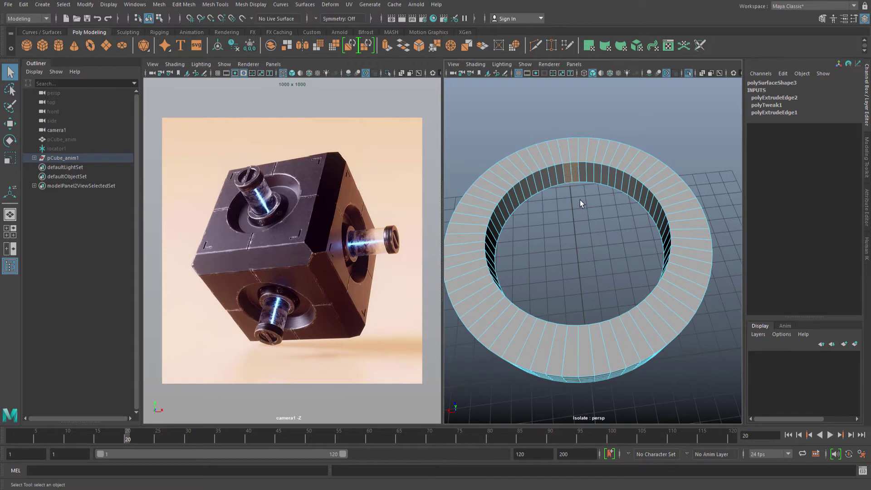
shift+right_click(579, 200)
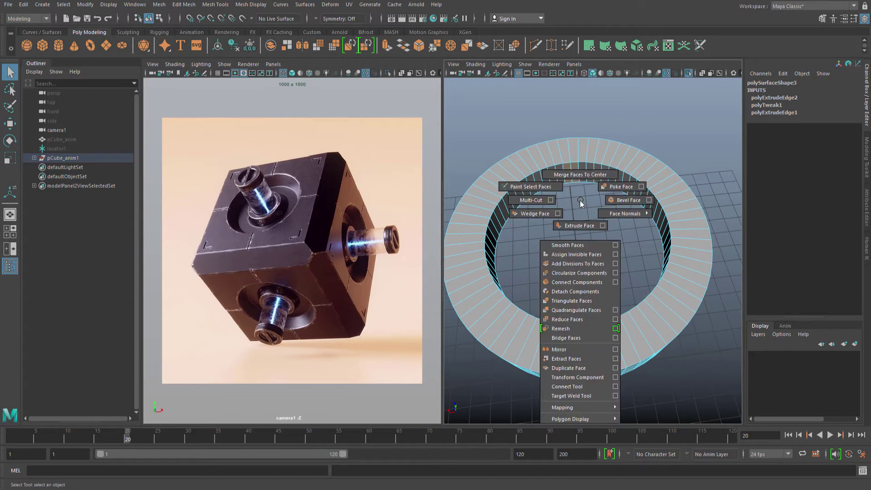
click(581, 341)
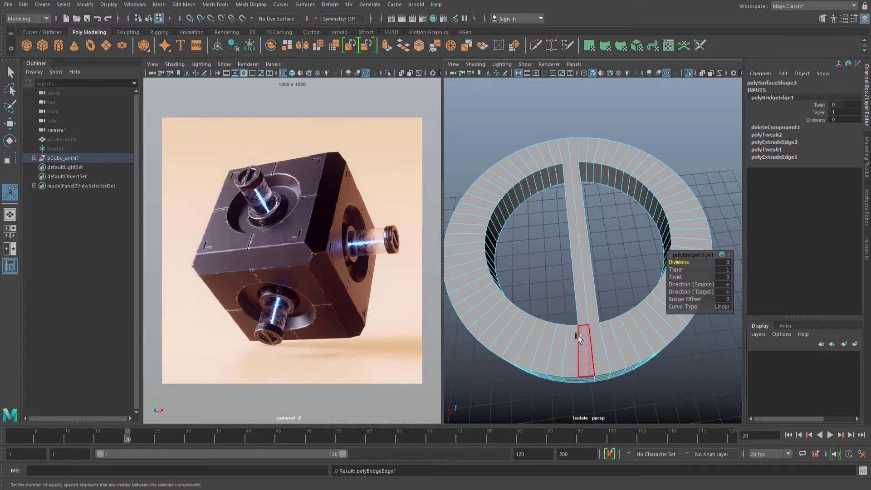
alt+drag(599, 208, 659, 149)
Delete the construction history of the barred ring and check its shape.
key(F8)
key(alt+shift+d)
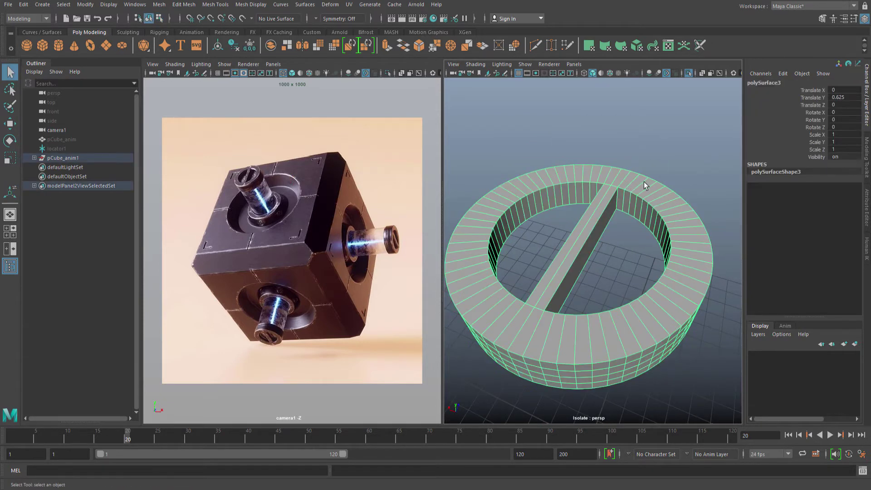
alt+drag(643, 182, 593, 210)
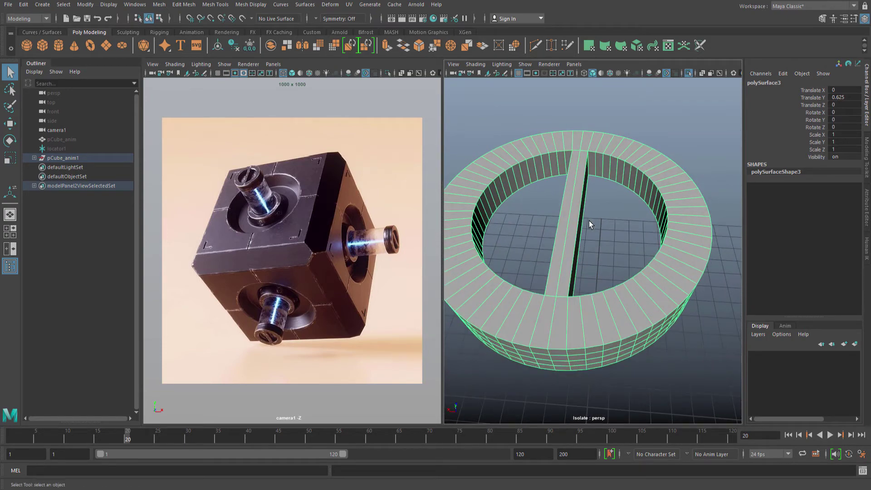
Insert an edge loop across the middle of the bar, working in the top view with wireframe display.
key(space)
drag(597, 214, 580, 222)
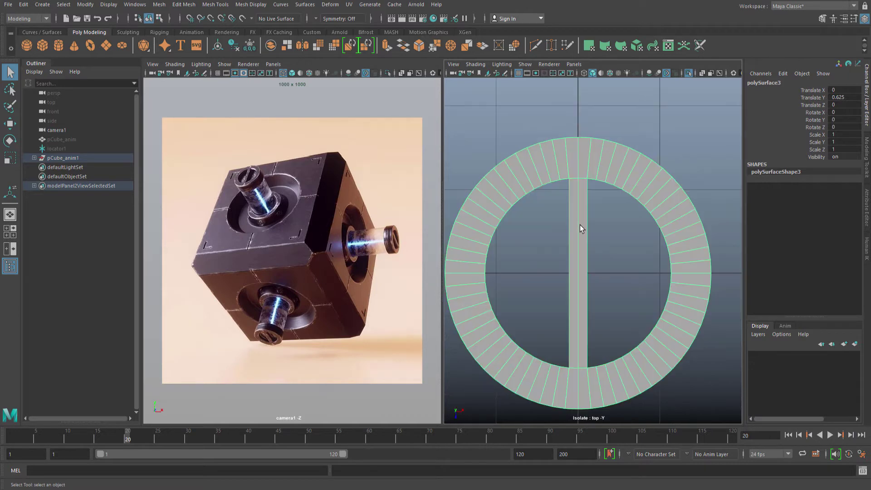
alt+middle_drag(579, 227, 578, 208)
key(4)
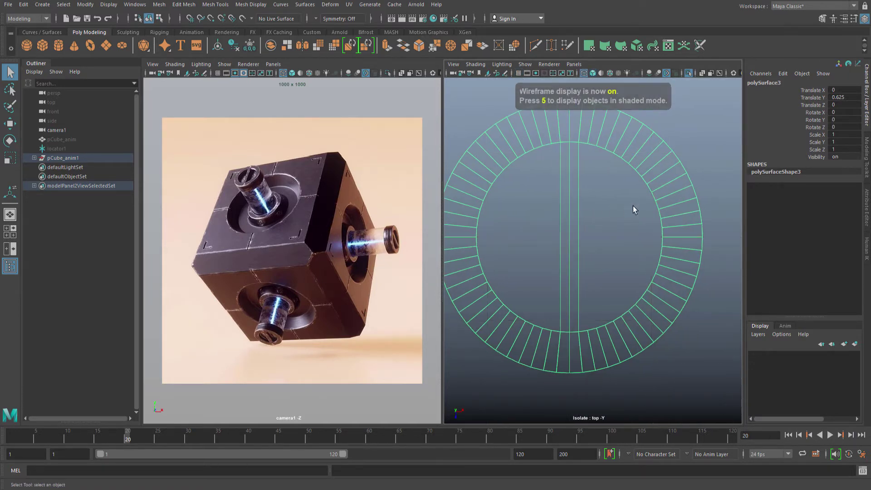
alt+middle_drag(633, 205, 624, 217)
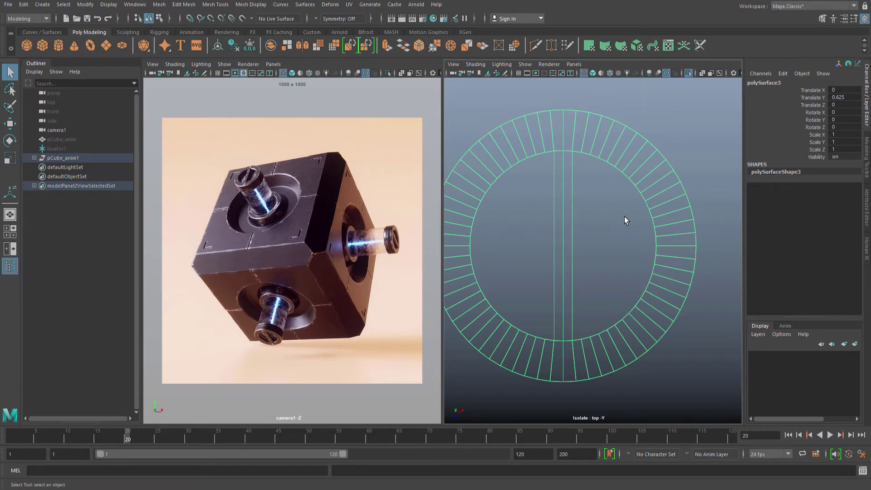
alt+middle_drag(658, 217, 658, 232)
key(F10)
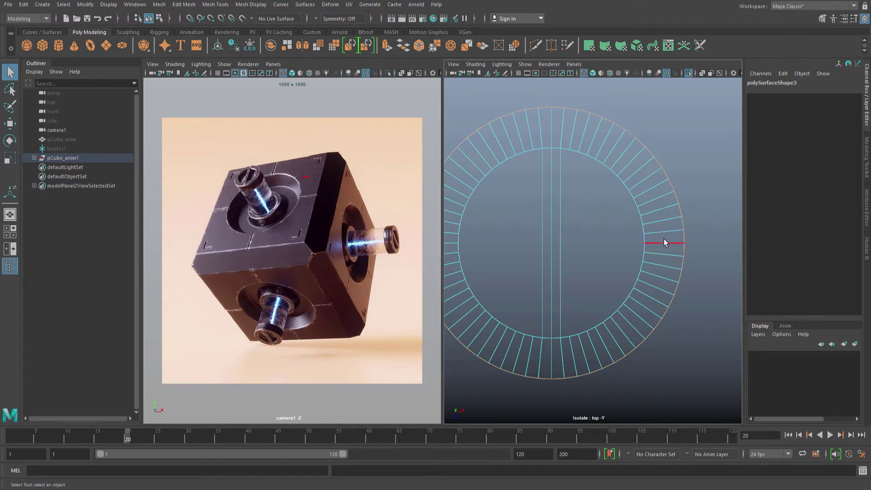
alt+middle_drag(595, 245, 602, 250)
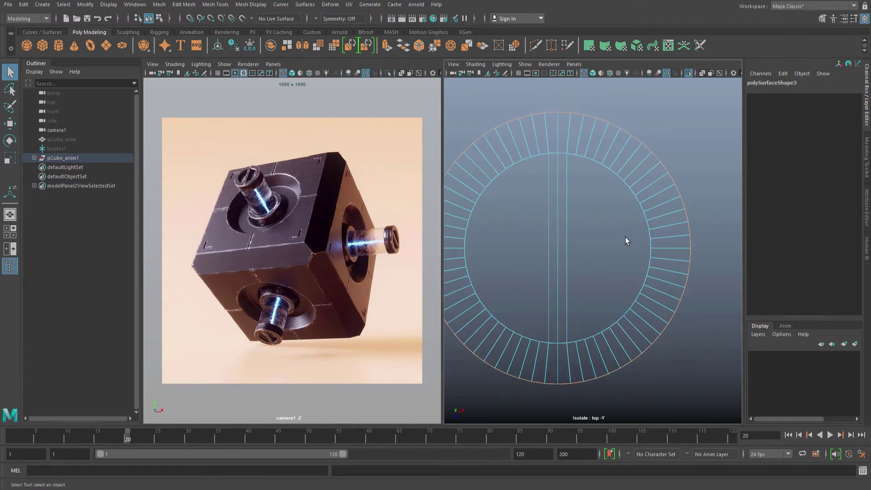
click(570, 248)
key(BackSpace)
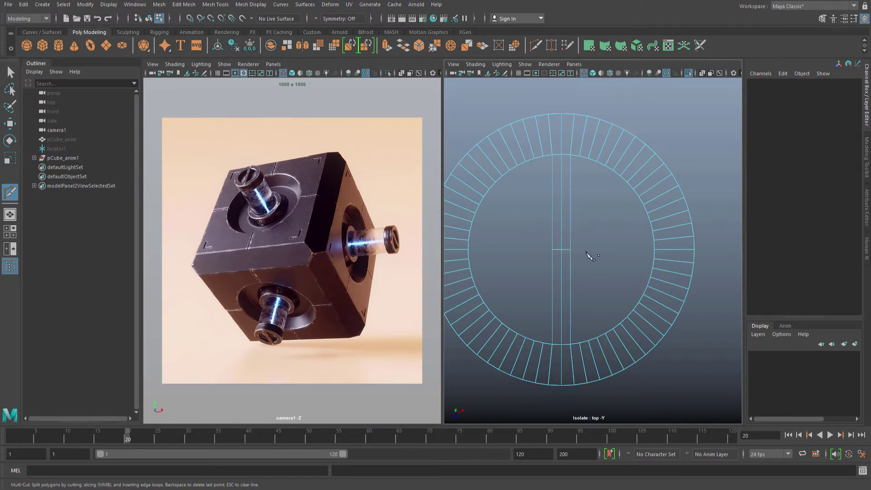
Snap the new middle vertex row of the bar into line with the ring's centre vertices.
key(q)
key(w)
drag(562, 274, 560, 276)
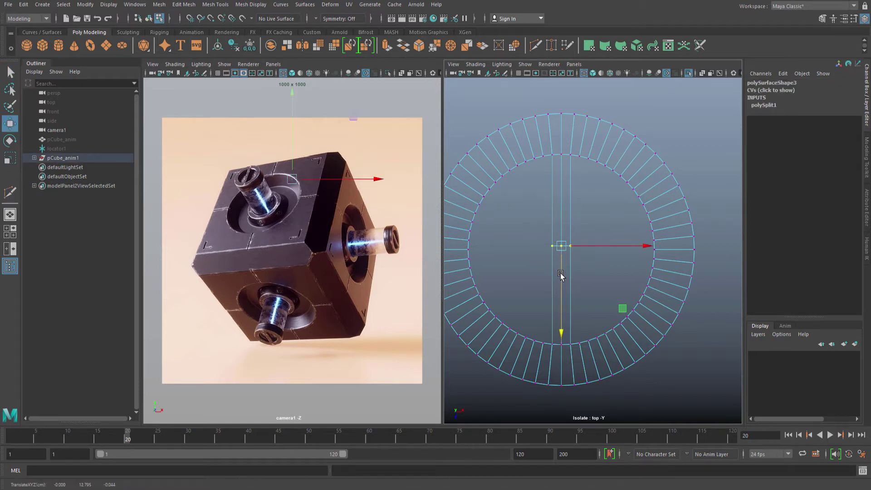
key(ctrl+z)
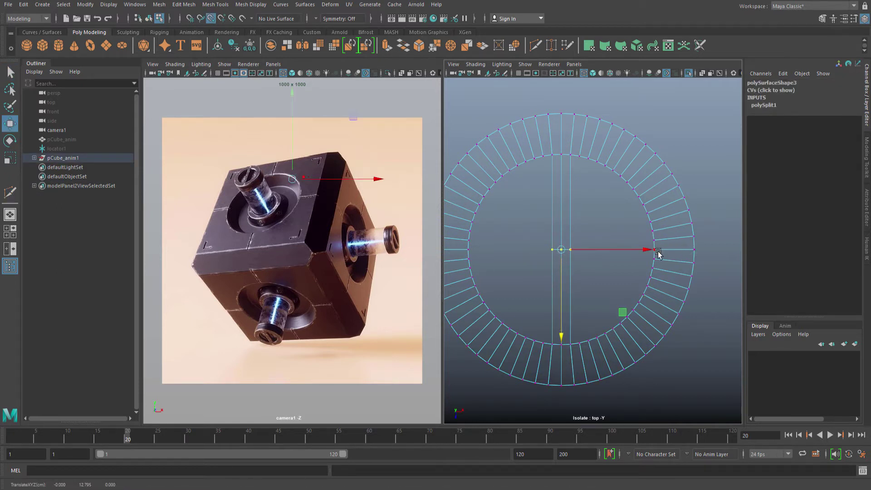
key(q)
key(F8)
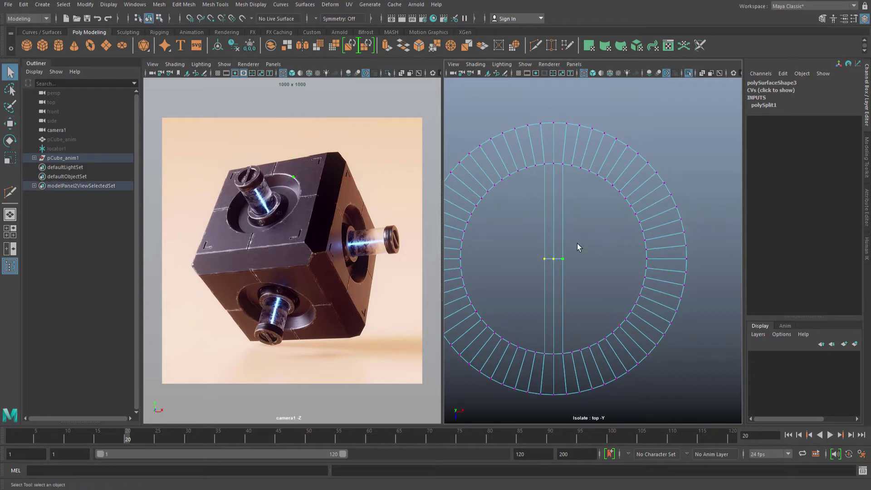
Insert four more edge loops across the bar with Multi-Cut, two on each side of the middle loop.
shift+right_drag(590, 242, 569, 242)
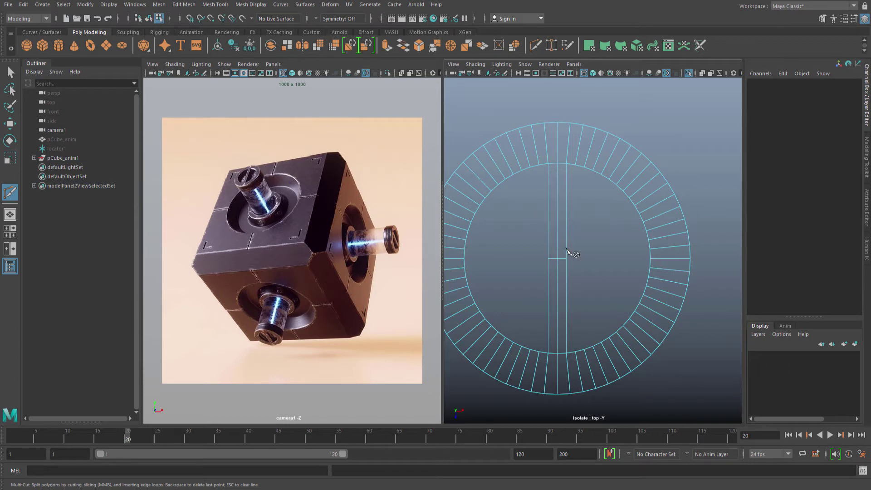
click(565, 249)
ctrl+click(563, 248)
ctrl+click(564, 271)
ctrl+click(564, 237)
ctrl+click(564, 282)
key(q)
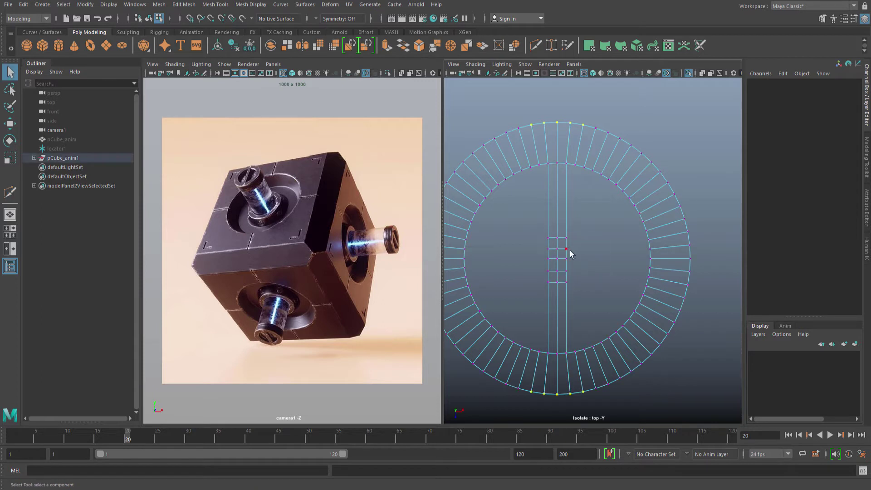
Snap the two vertex rows above the bar's middle row to the heights of the matching ring vertices.
drag(532, 268, 544, 262)
key(w)
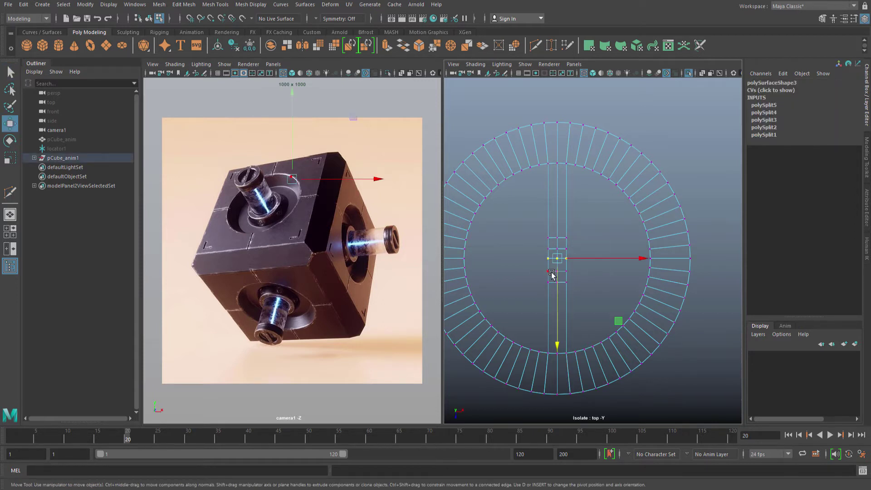
scroll(571, 251, down, 2)
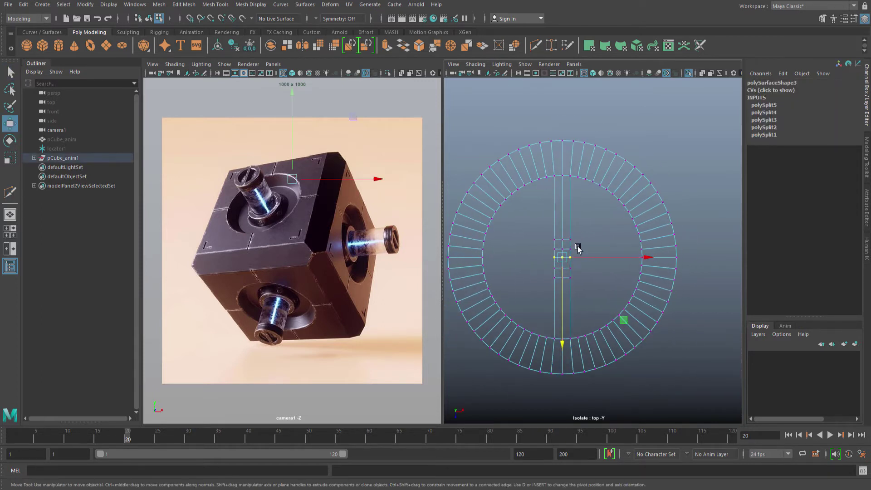
key(q)
key(w)
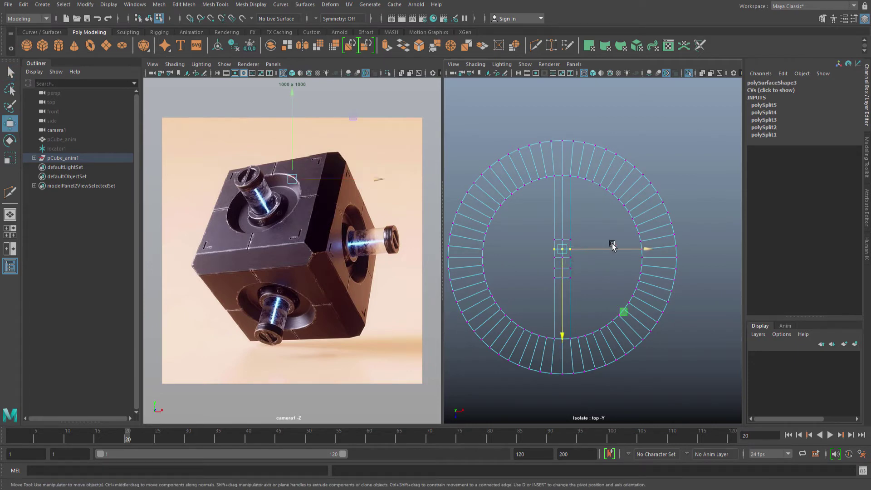
drag(561, 274, 559, 255)
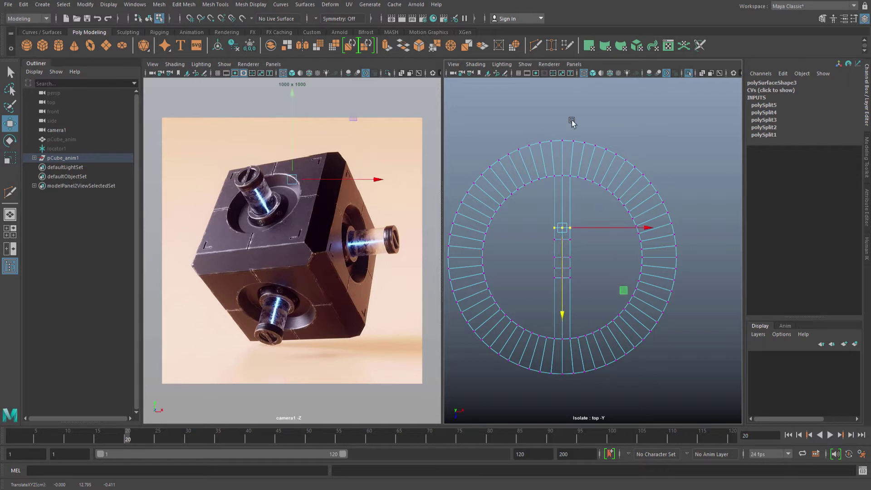
click(519, 75)
alt+right_drag(630, 249, 650, 253)
key(v)
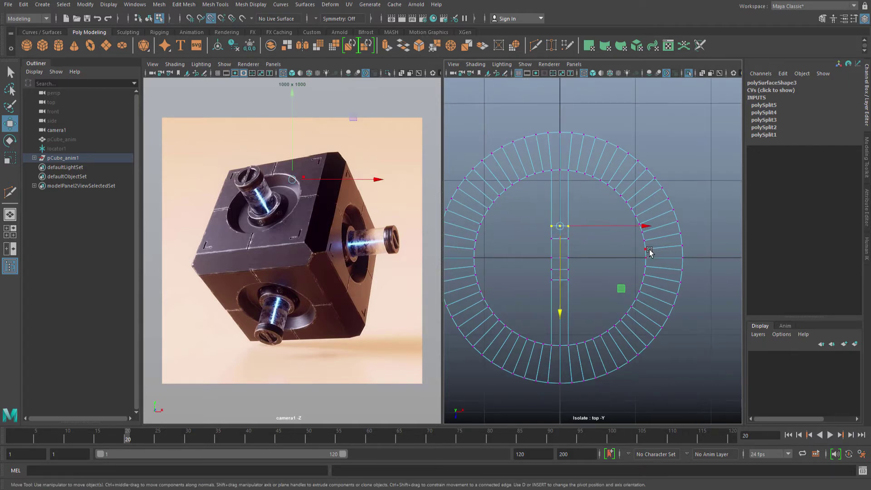
middle_drag(648, 251, 637, 255)
key(q)
drag(577, 225, 545, 242)
key(w)
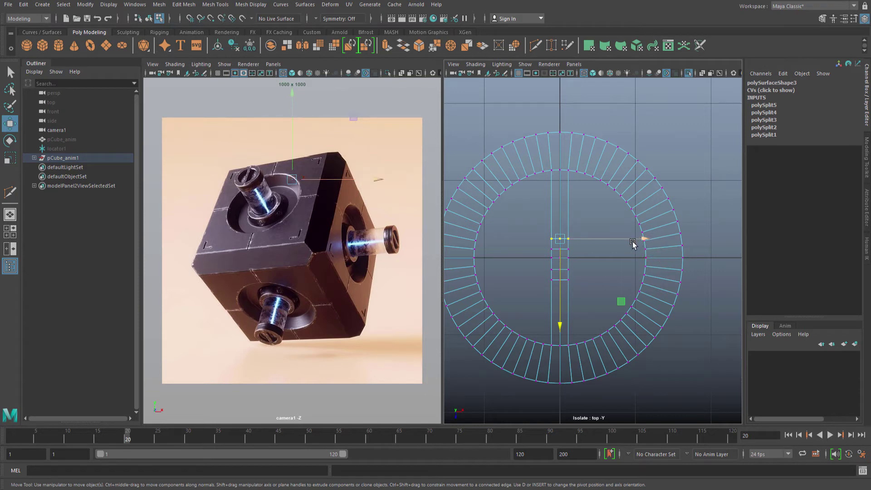
middle_drag(609, 266, 644, 241)
key(v)
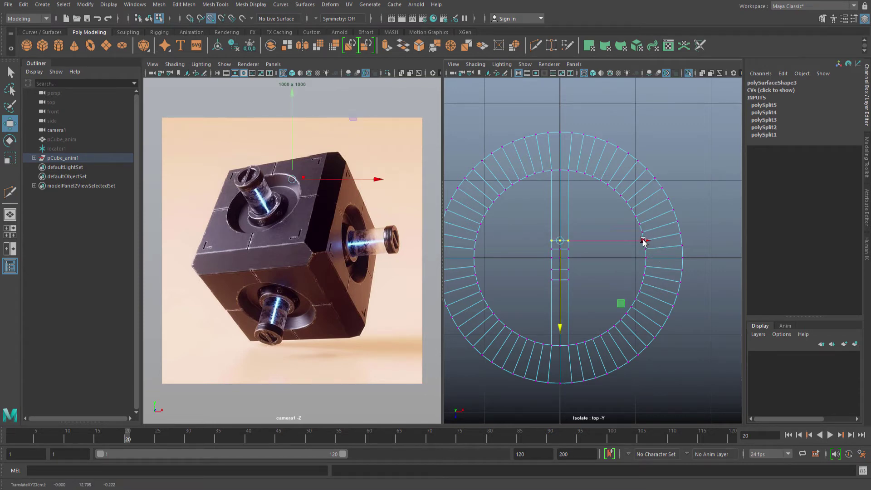
Snap the two vertex rows below the bar's middle row to the heights of the matching ring vertices.
key(q)
drag(548, 275, 548, 275)
key(w)
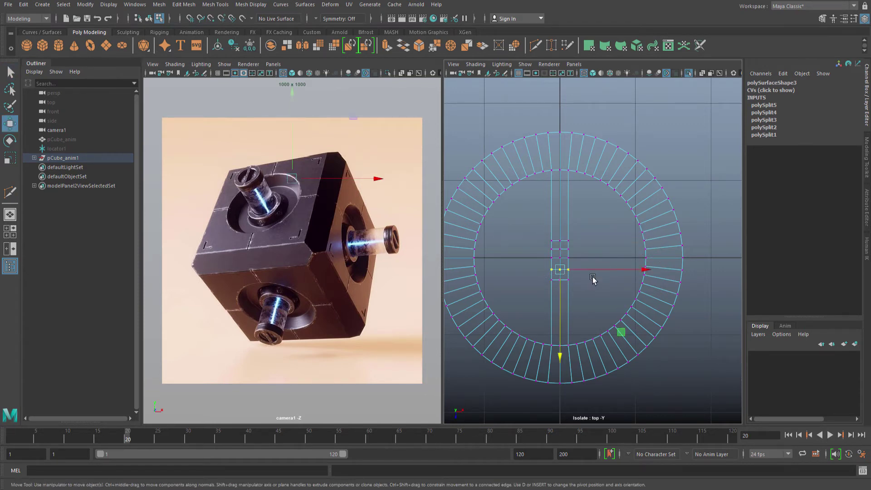
middle_drag(558, 294, 559, 282)
key(v)
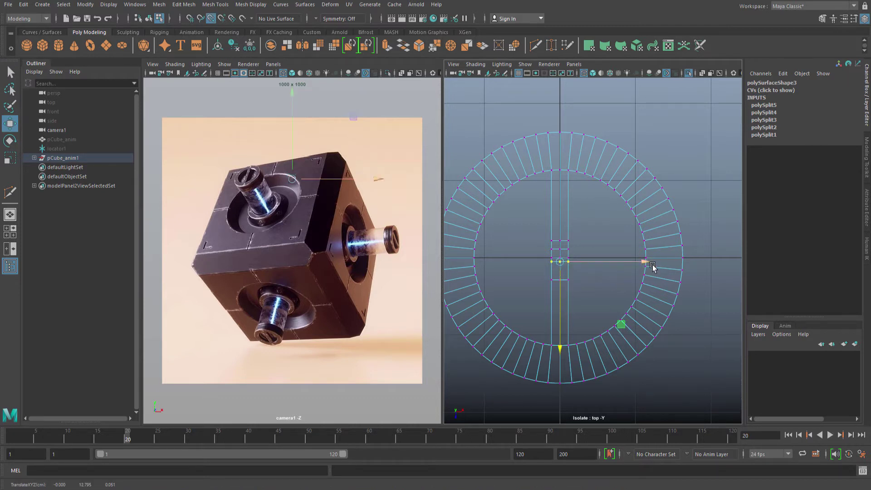
middle_drag(653, 267, 580, 292)
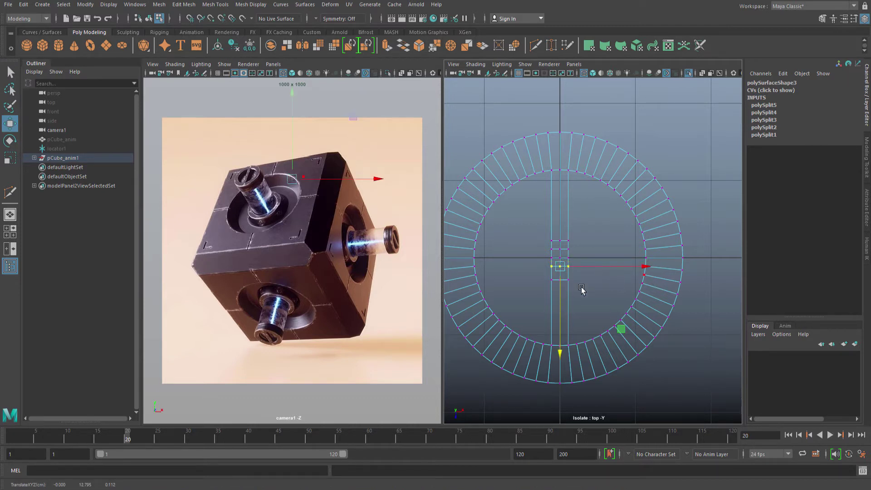
key(q)
drag(541, 275, 583, 290)
key(w)
middle_drag(593, 303, 645, 278)
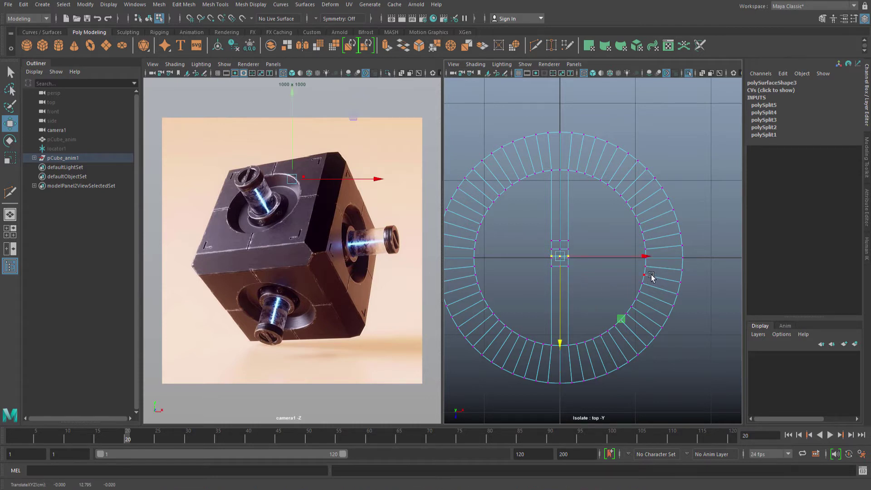
middle_drag(649, 272, 645, 283)
key(q)
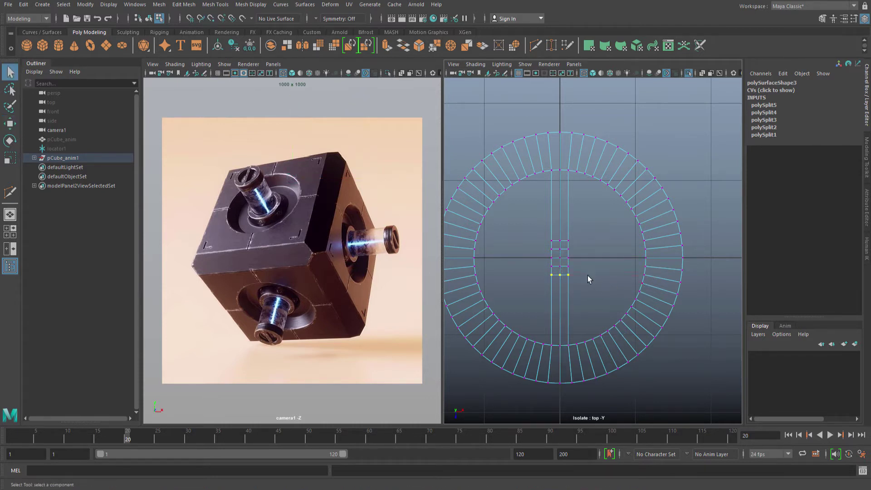
Select the vertices of the bar's subdivided middle section and show them in a maximized, shaded perspective view.
alt+middle_drag(586, 276, 579, 279)
key(F8)
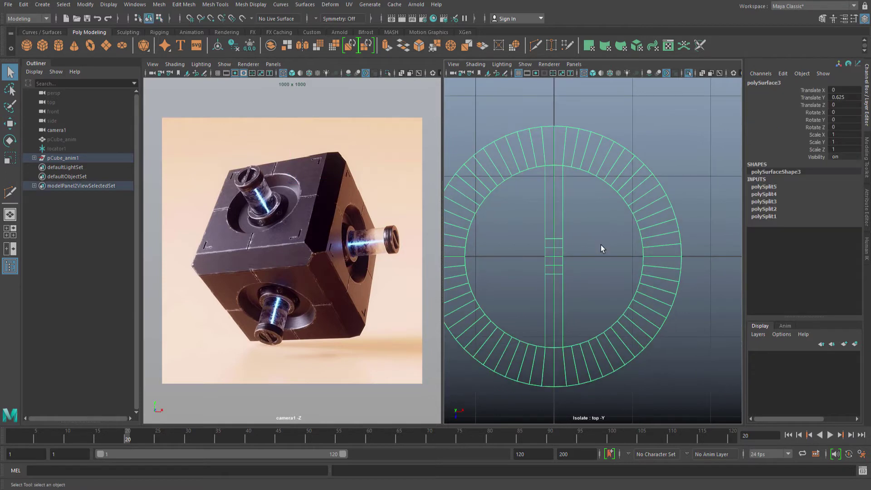
key(F8)
drag(589, 239, 535, 277)
key(space)
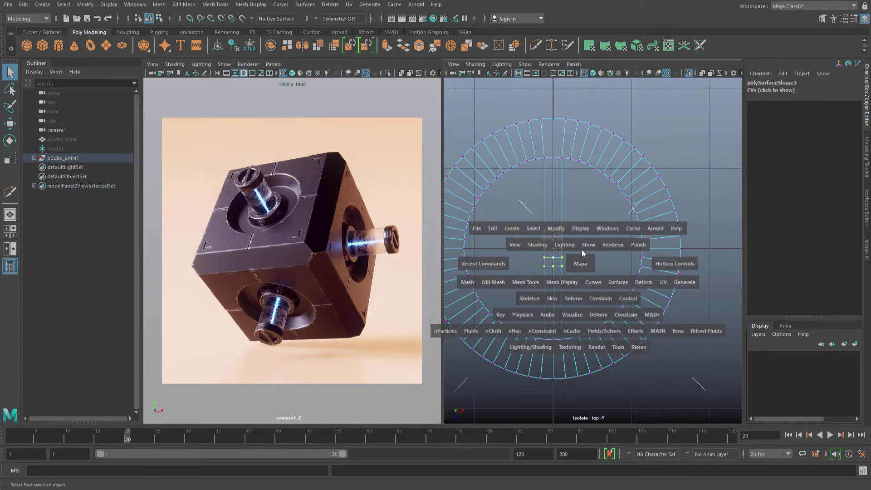
drag(581, 249, 581, 262)
key(5)
scroll(599, 251, up, 5)
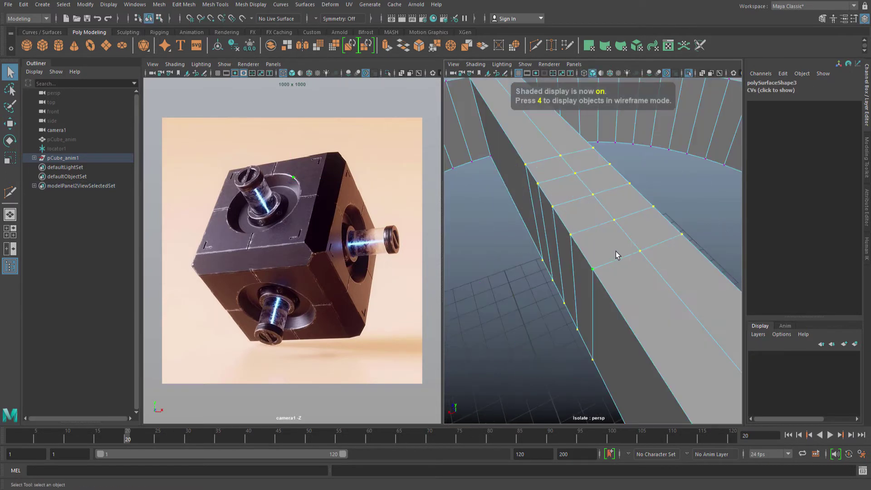
alt+middle_drag(615, 251, 576, 210)
alt+drag(577, 210, 603, 224)
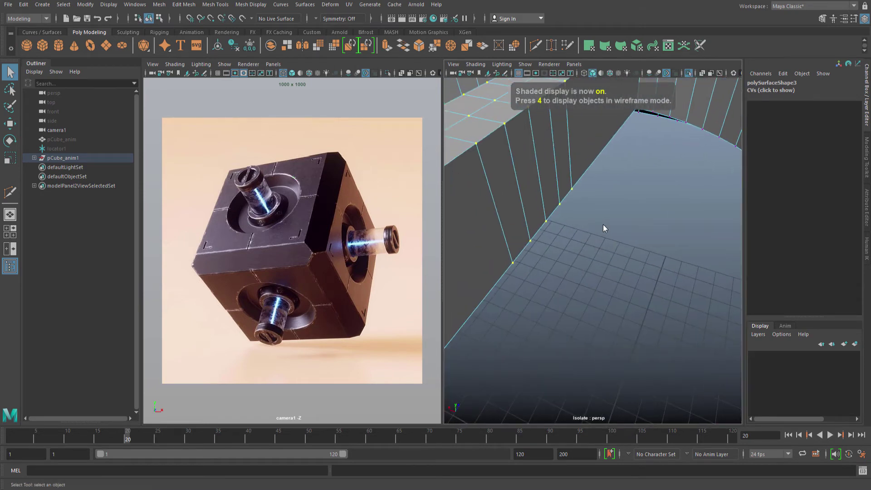
key(space)
alt+drag(533, 232, 424, 220)
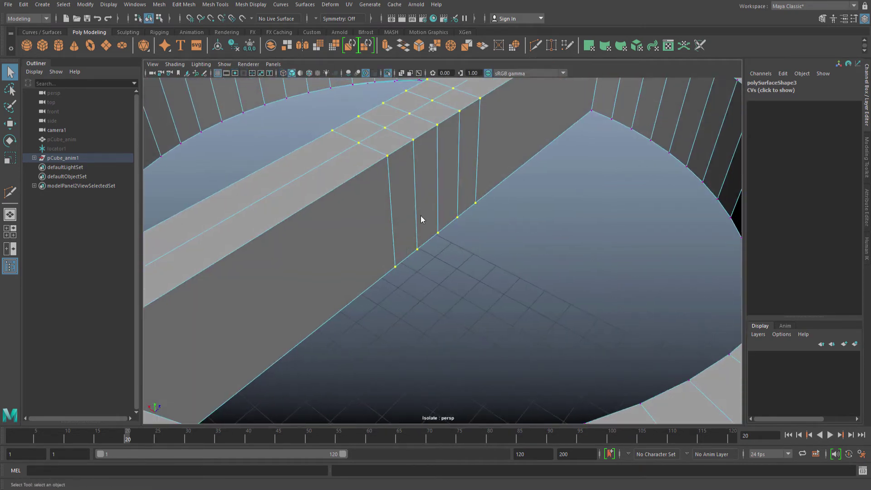
Bridge the four lower middle edges on one side of the bar to the facing ring edges and delete the mesh's history.
key(F10)
click(406, 260)
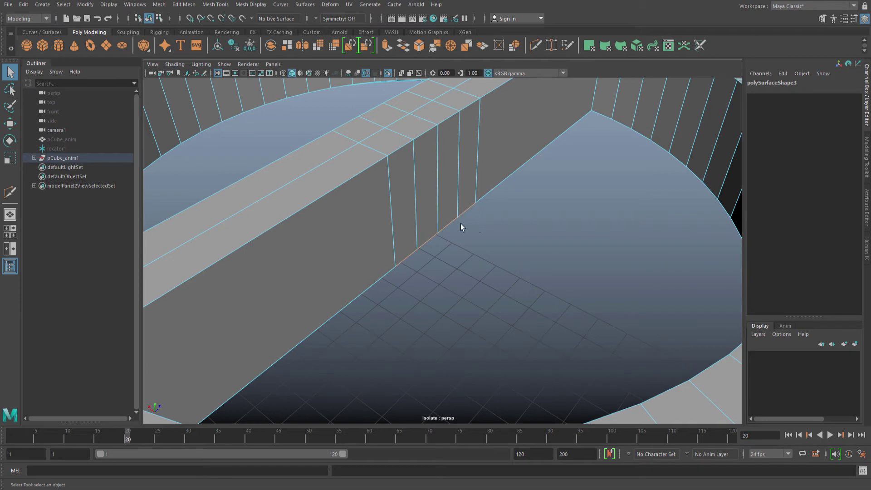
mouse_move(461, 223)
alt+mouse_down()
mouse_move(548, 219)
mouse_move(562, 206)
mouse_move(605, 198)
mouse_move(466, 176)
mouse_move(486, 193)
mouse_move(454, 197)
mouse_move(439, 241)
mouse_move(447, 208)
mouse_move(460, 216)
alt+mouse_up()
shift+right_drag(461, 216, 442, 278)
key(q)
alt+drag(473, 233, 461, 243)
right_drag(483, 218, 529, 174)
key(alt+shift+d)
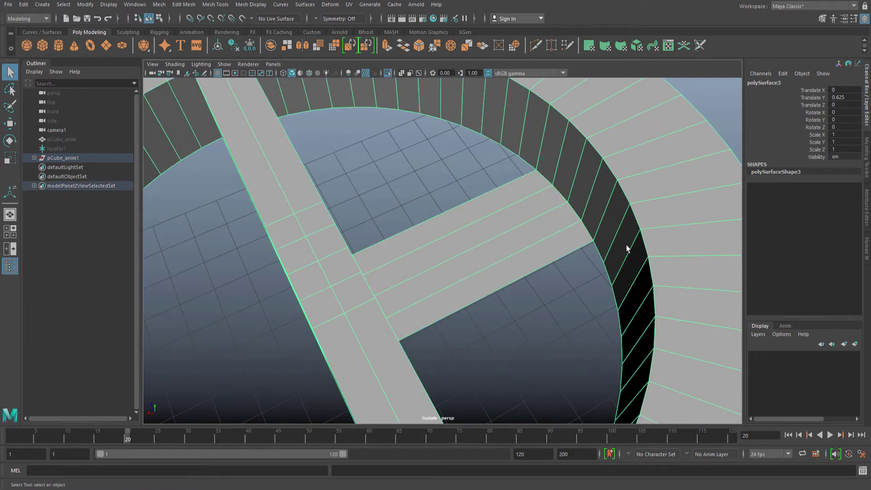
alt+drag(451, 241, 470, 260)
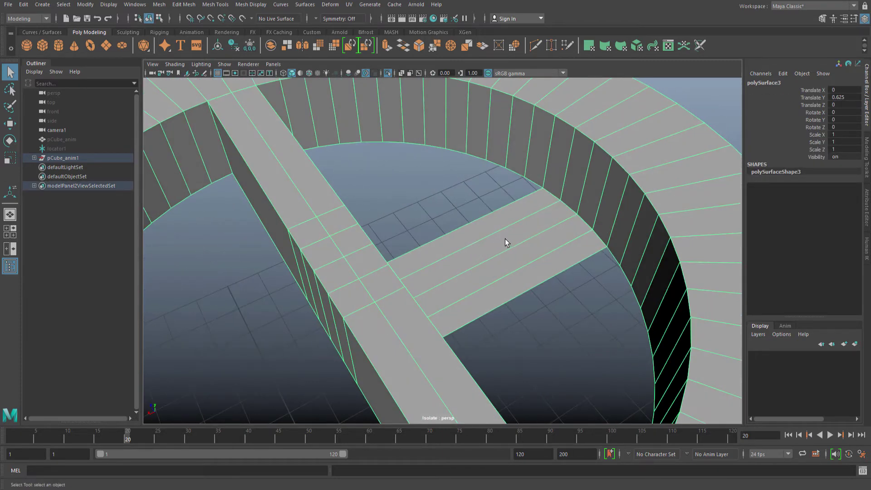
mouse_move(498, 233)
alt+mouse_down()
mouse_move(577, 229)
mouse_move(496, 261)
mouse_move(503, 220)
alt+mouse_up()
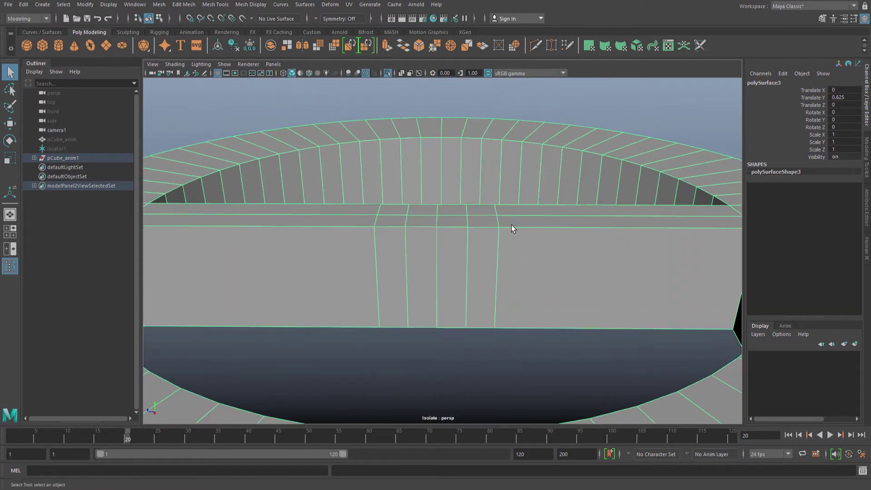
Insert four further edge loops across the bar with Multi-Cut, two beyond each end of the existing subdivided section.
shift+right_drag(531, 226, 513, 229)
ctrl+drag(516, 229, 522, 229)
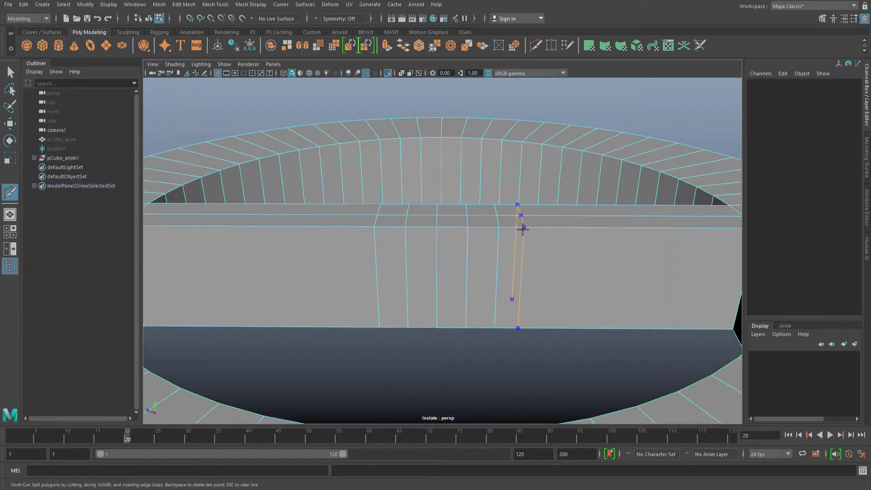
ctrl+click(521, 232)
ctrl+click(348, 228)
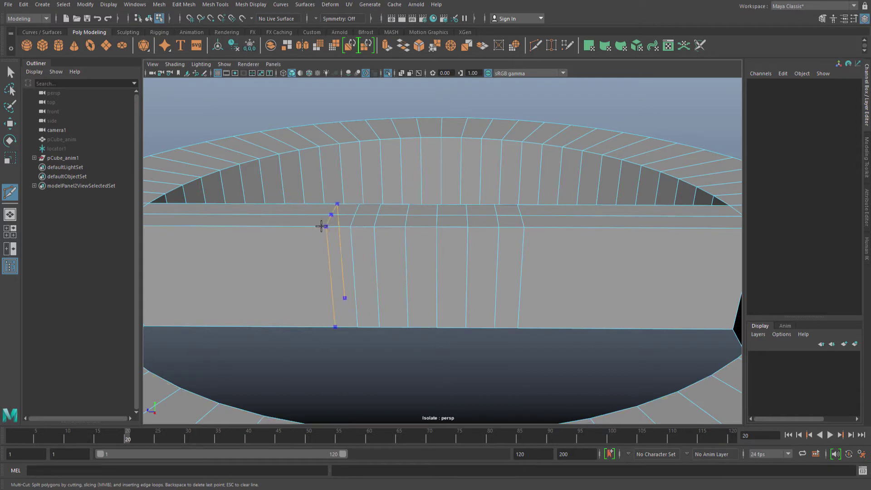
ctrl+click(319, 234)
ctrl+click(548, 234)
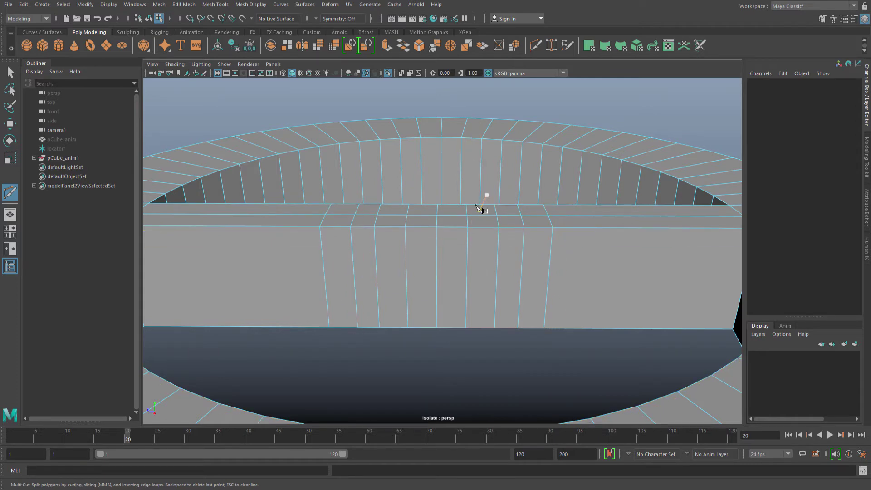
alt+drag(476, 205, 445, 214)
key(q)
Show the cap ring and bar in the maximized top view in wireframe display.
key(space)
alt+middle_drag(395, 219, 450, 217)
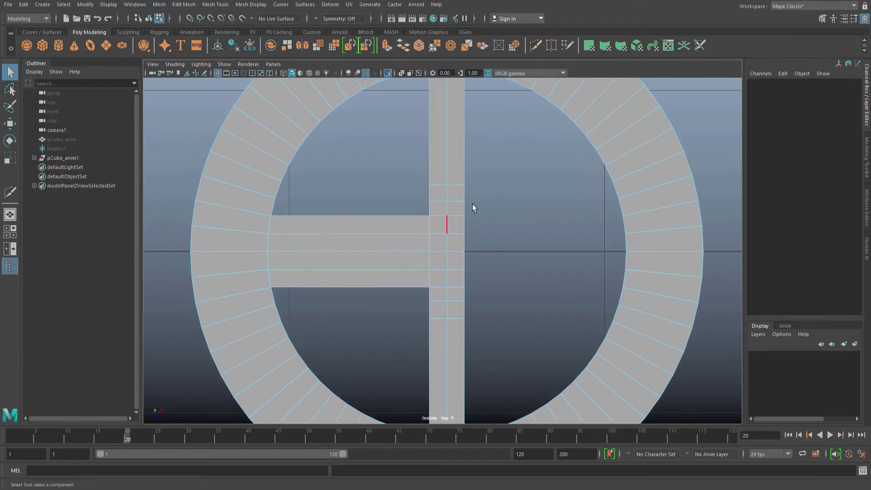
key(4)
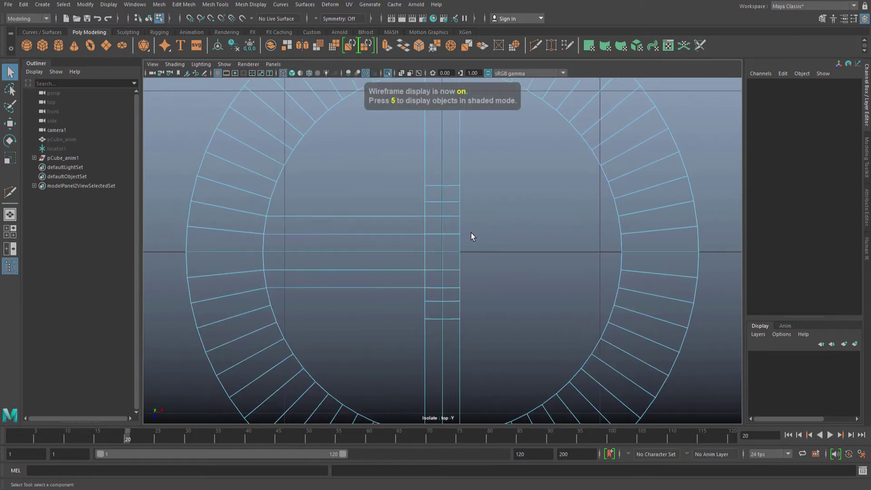
alt+middle_drag(461, 231, 456, 229)
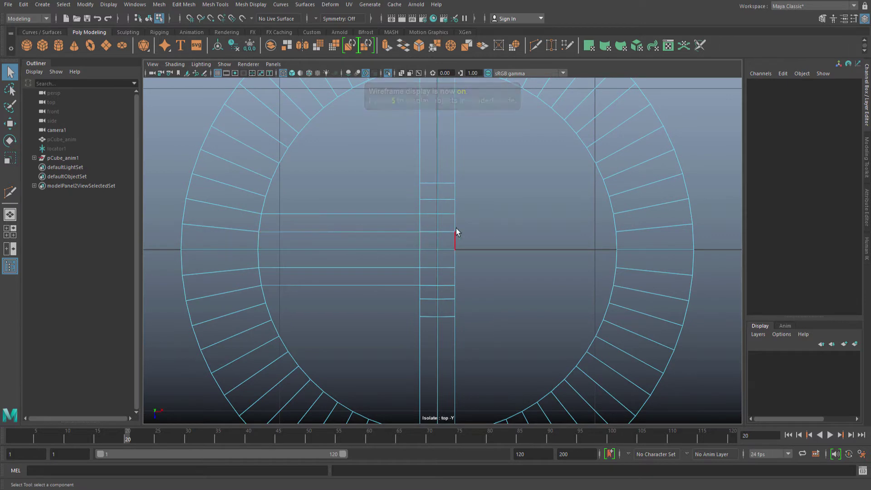
Bridge the four lower middle edges on the bar's open side to the facing ring edges and delete the mesh's history.
right_drag(473, 230, 472, 212)
click(457, 274)
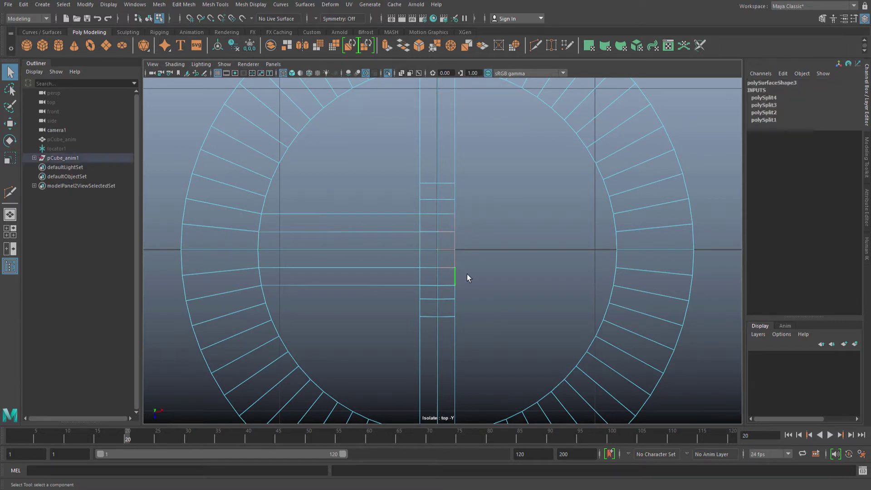
alt+middle_drag(464, 225, 457, 221)
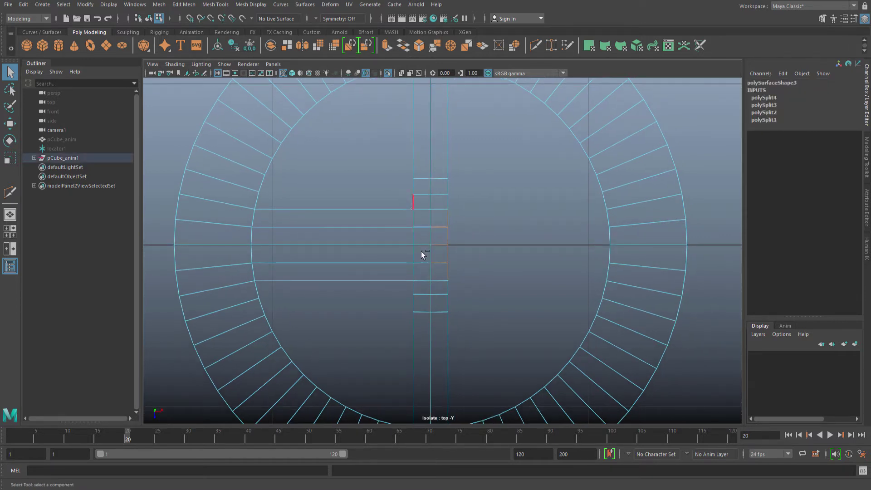
drag(436, 290, 433, 292)
alt+middle_drag(543, 241, 533, 255)
key(space)
drag(533, 255, 557, 230)
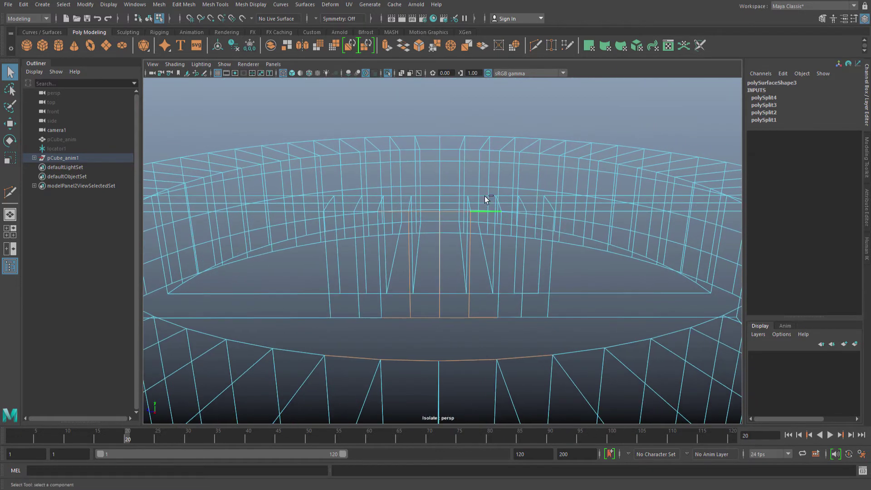
scroll(429, 238, down, 6)
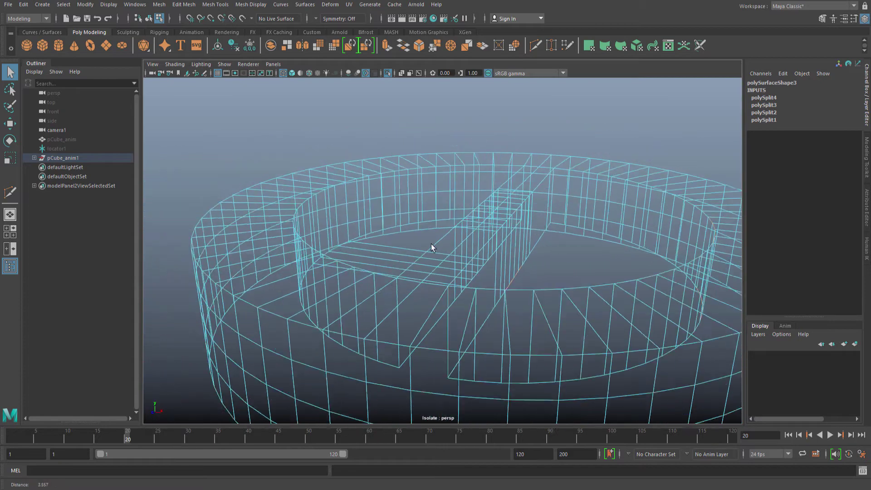
alt+drag(431, 244, 547, 230)
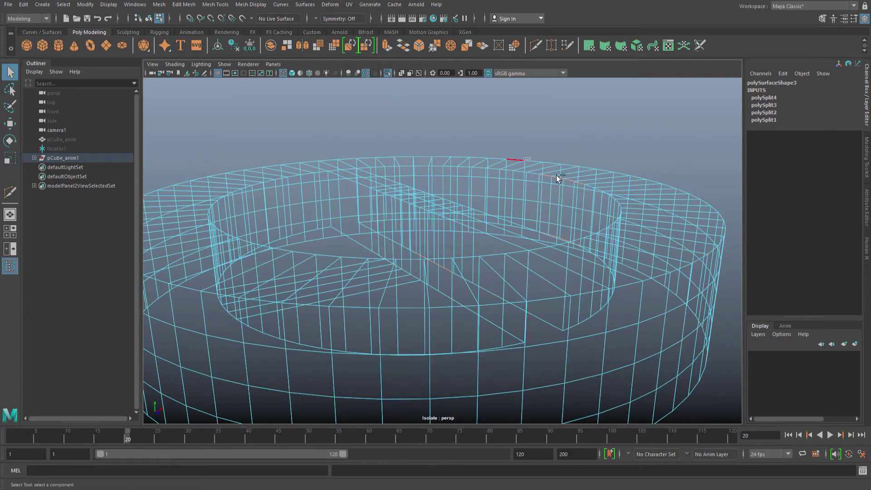
alt+drag(574, 192, 481, 246)
shift+right_drag(482, 246, 462, 359)
alt+drag(460, 213, 457, 219)
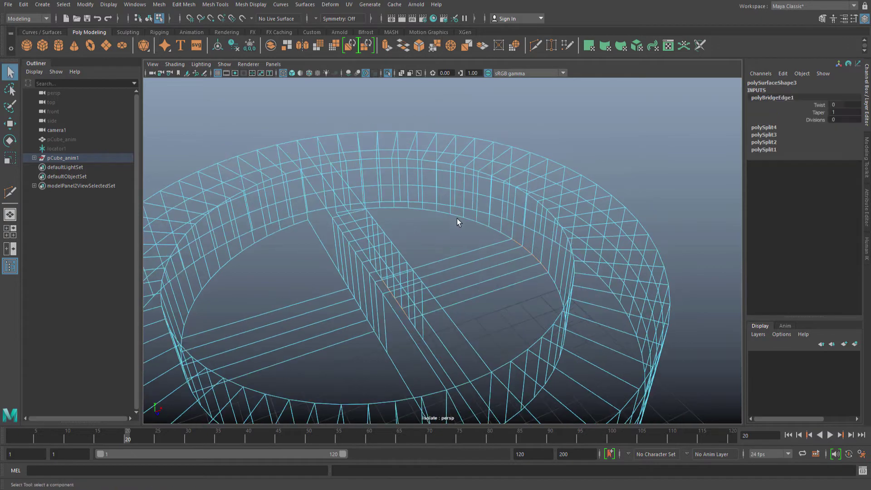
right_drag(456, 219, 524, 157)
alt+drag(496, 195, 440, 241)
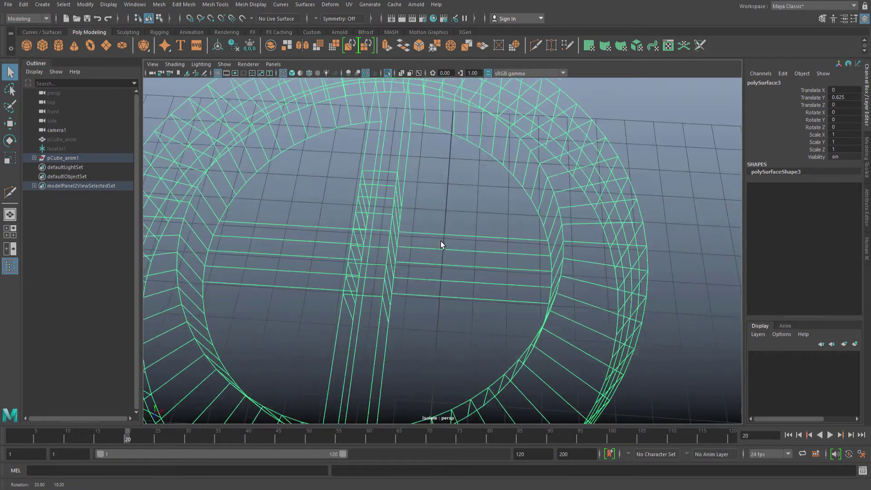
Snap the two new vertex rows of the bar above the bridged strip to the heights of the matching ring vertices.
key(space)
drag(447, 208, 440, 209)
alt+middle_drag(432, 216, 442, 225)
right_drag(441, 225, 411, 224)
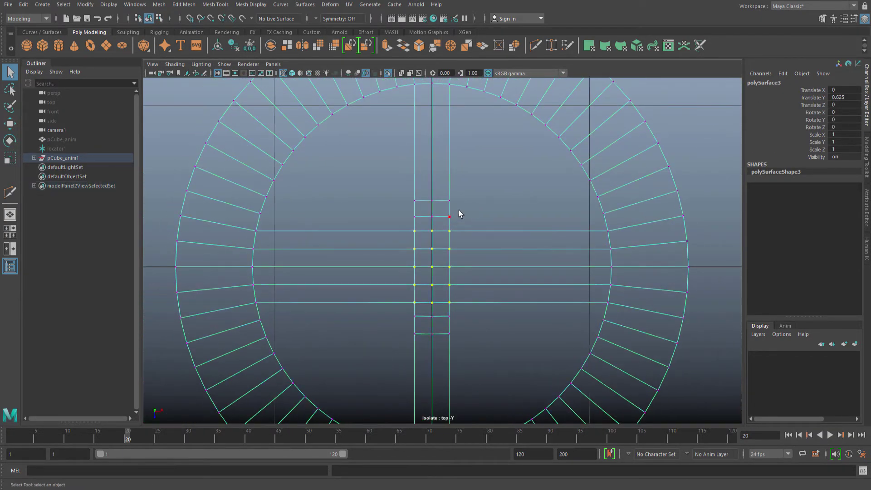
drag(458, 209, 405, 223)
key(w)
scroll(490, 237, down, 4)
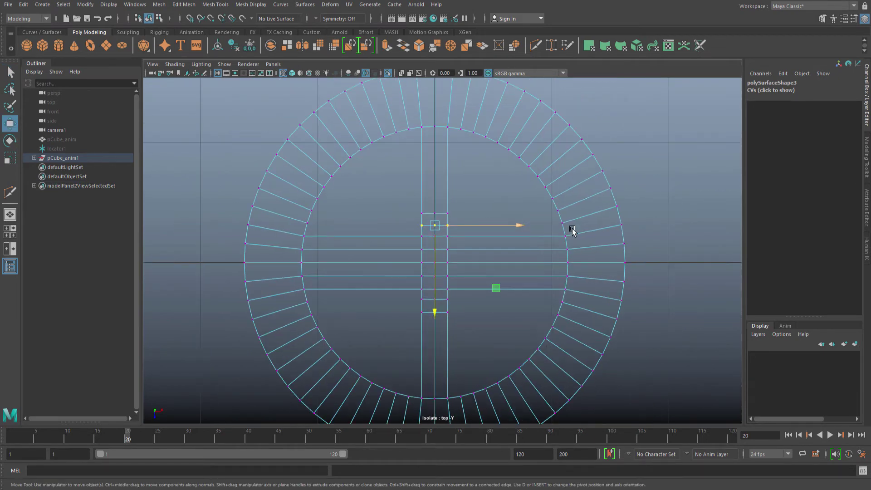
middle_drag(423, 224, 558, 210)
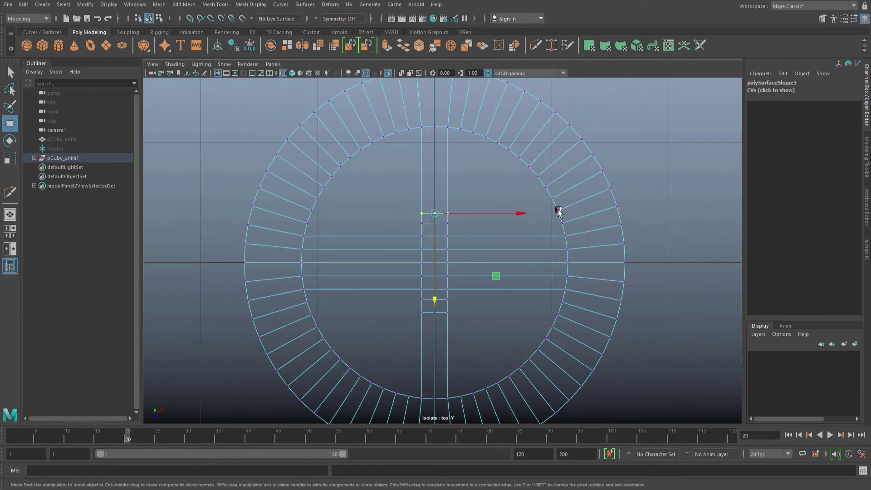
key(q)
Snap the two new vertex rows of the bar below the bridged strip to the heights of the matching ring vertices.
alt+middle_drag(484, 276, 488, 261)
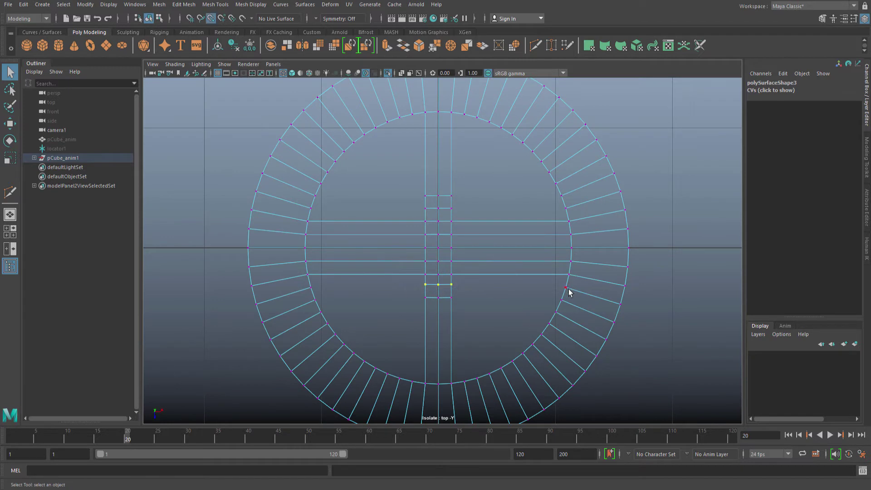
key(w)
middle_drag(570, 287, 561, 301)
key(q)
key(w)
key(q)
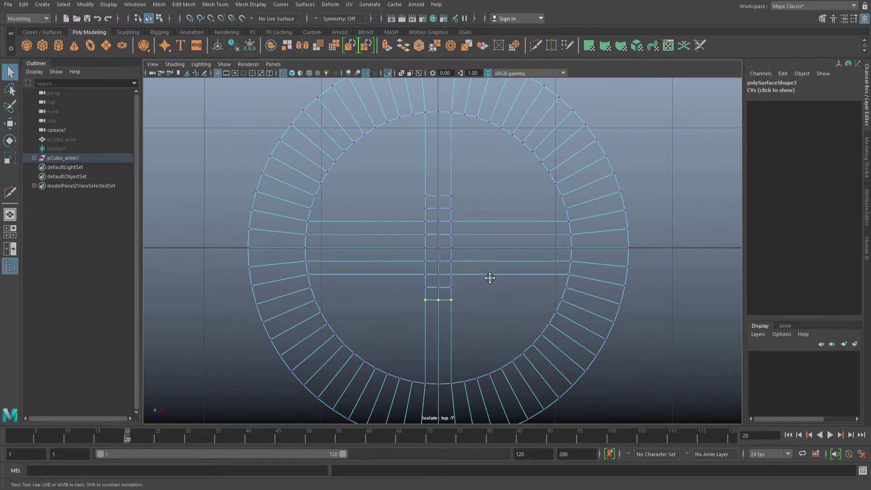
alt+middle_drag(490, 277, 490, 271)
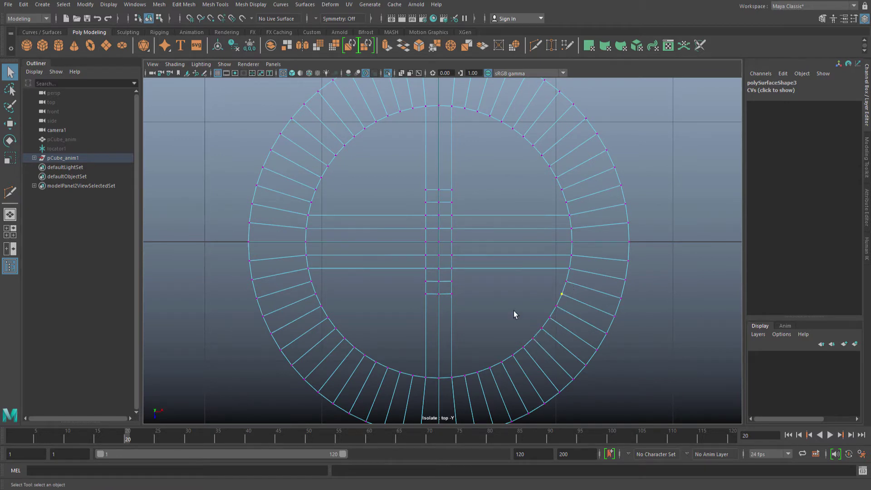
key(F8)
alt+middle_drag(464, 286, 470, 283)
shift+right_drag(461, 298, 456, 302)
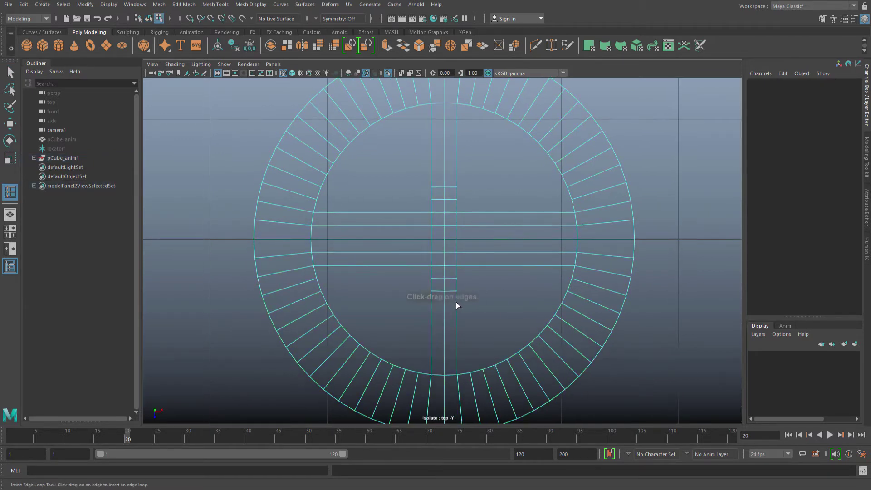
key(q)
key(F8)
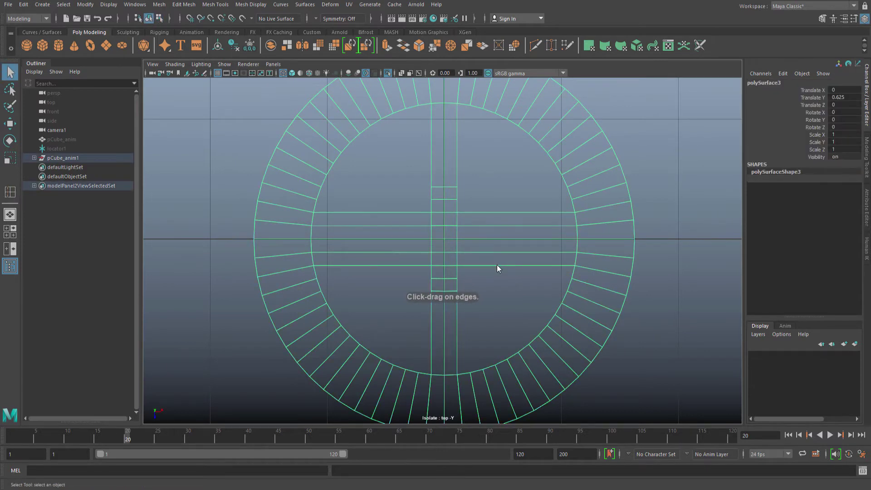
Insert three more edge loops with Multi-Cut across the lower part of the bar, below its existing loops.
shift+right_drag(497, 234, 447, 234)
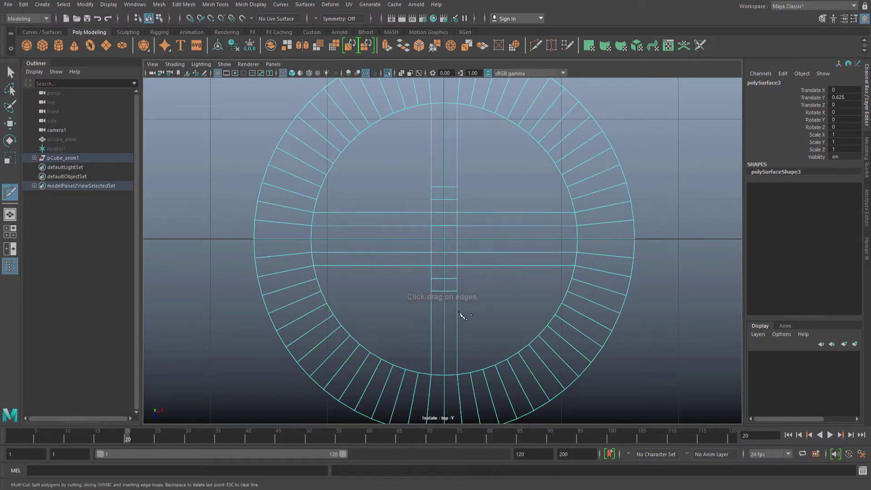
click(431, 305)
click(456, 305)
right_click(455, 303)
click(431, 321)
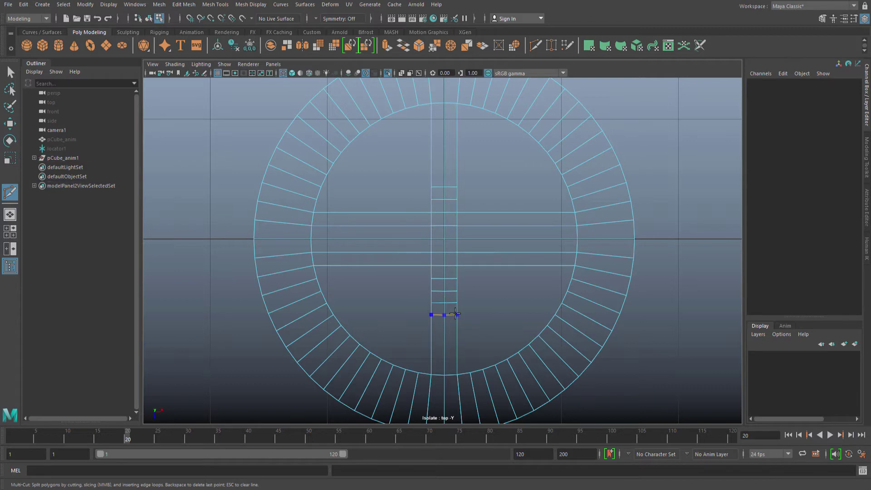
click(456, 321)
right_click(477, 323)
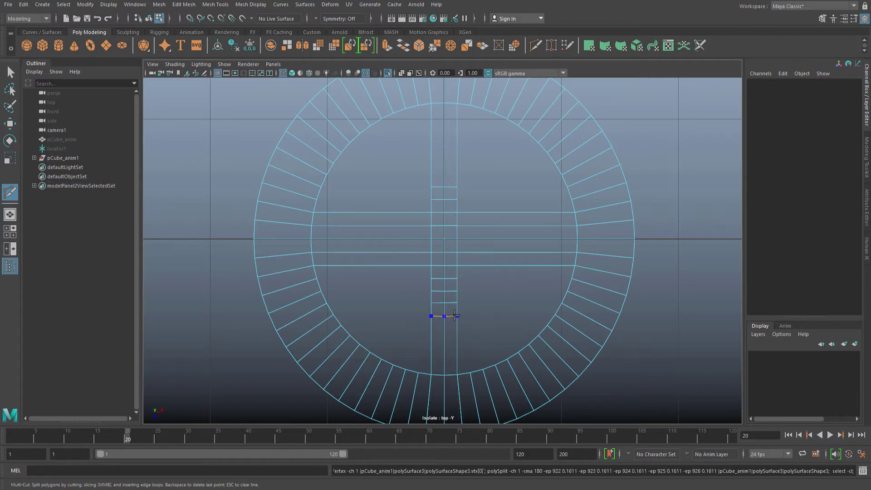
ctrl+click(454, 315)
ctrl+click(456, 327)
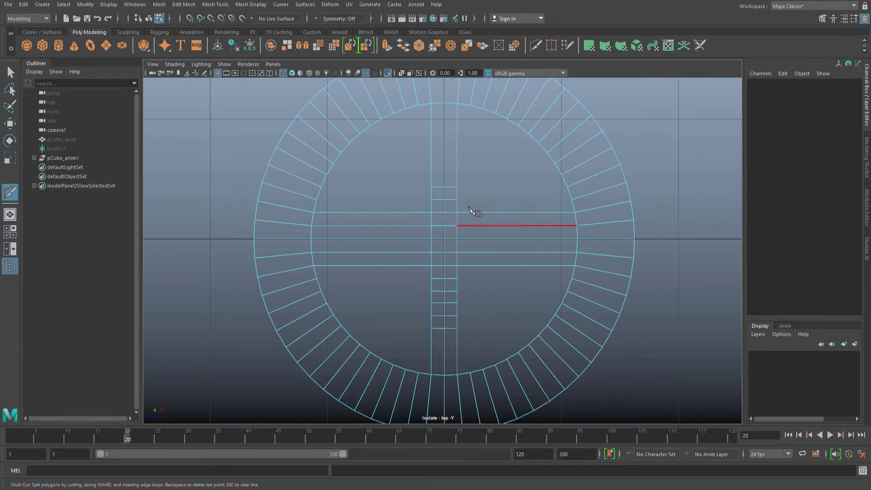
alt+middle_drag(472, 210, 461, 207)
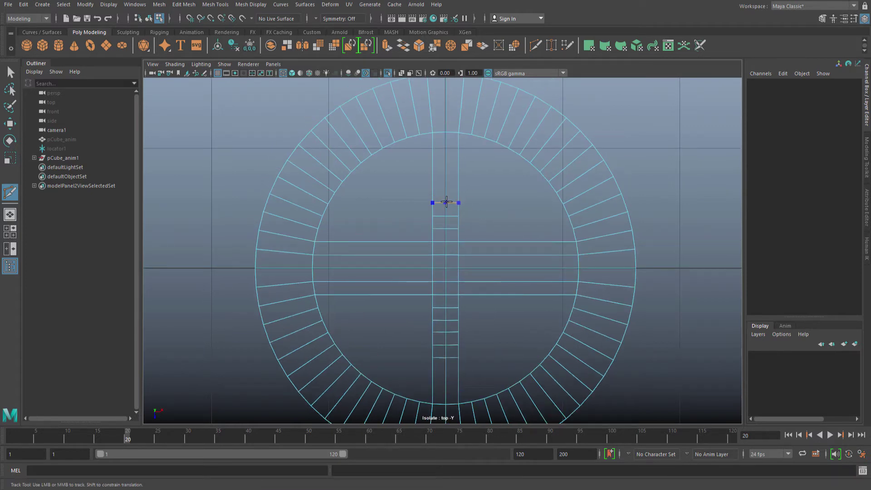
Insert another edge loop near the bar's upper end and start snapping the new upper vertex rows to the matching ring vertex heights.
ctrl+click(446, 202)
key(q)
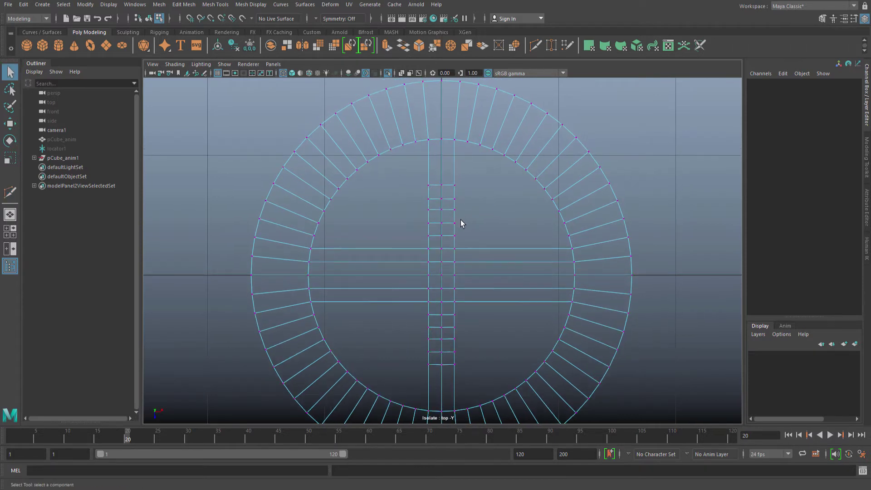
scroll(461, 214, down, 2)
double_click(439, 227)
key(w)
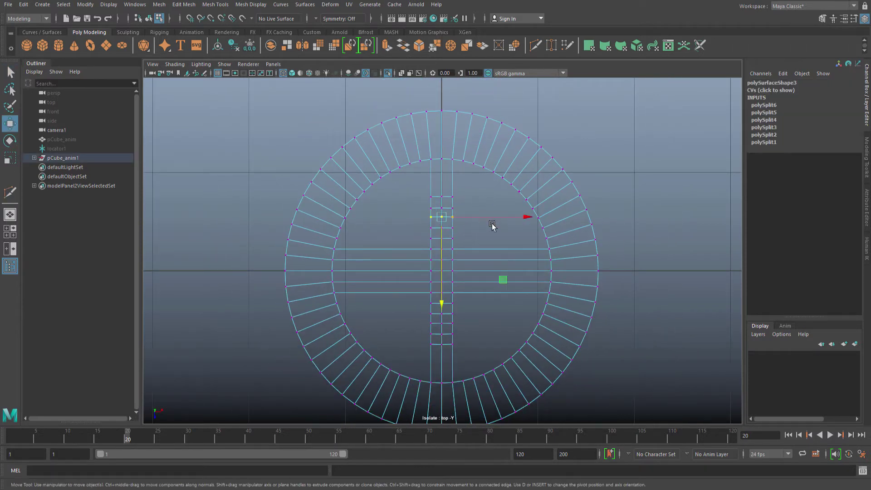
scroll(526, 225, down, 1)
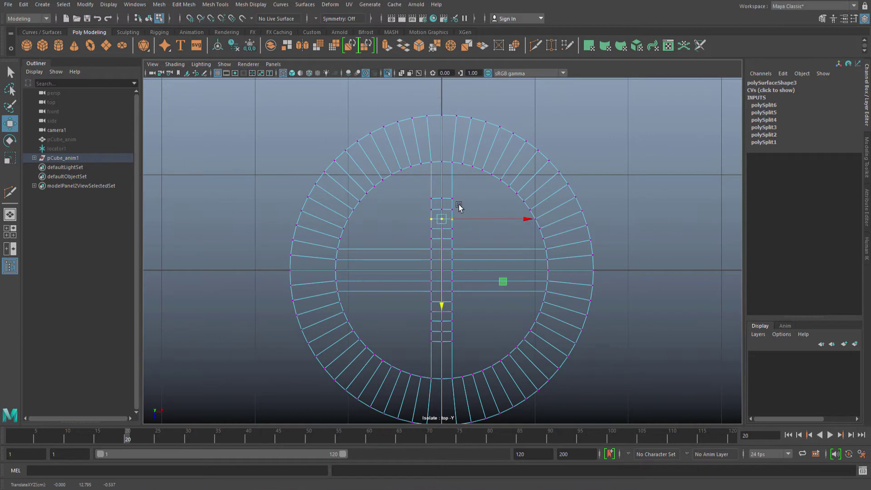
drag(460, 205, 424, 202)
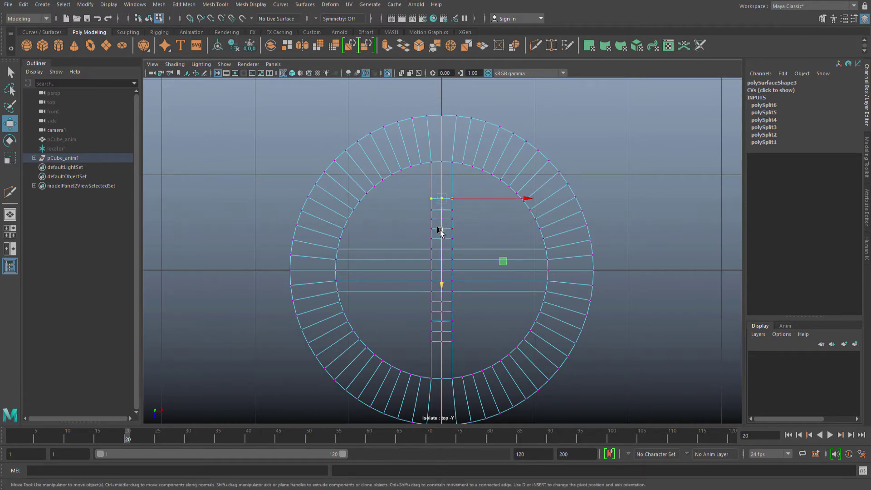
drag(439, 231, 439, 227)
drag(528, 188, 455, 217)
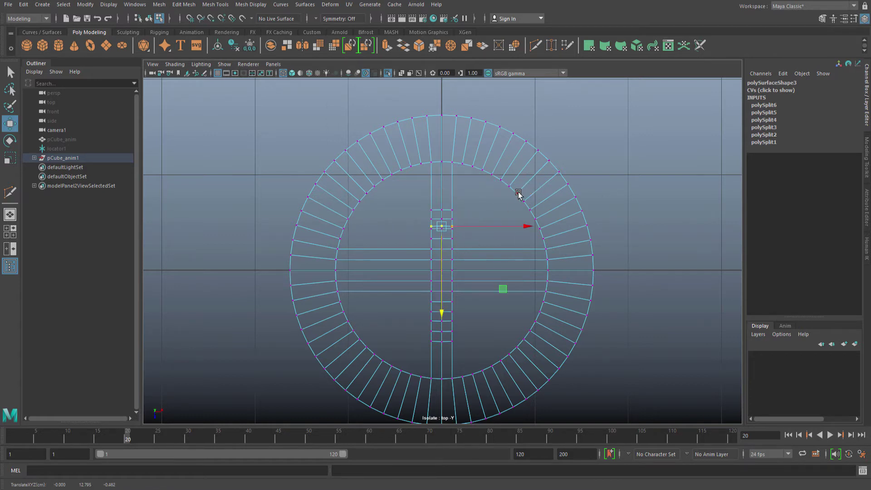
Snap the remaining new vertex rows in the upper part of the bar to the heights of the matching ring vertices.
key(q)
drag(416, 213, 416, 213)
key(w)
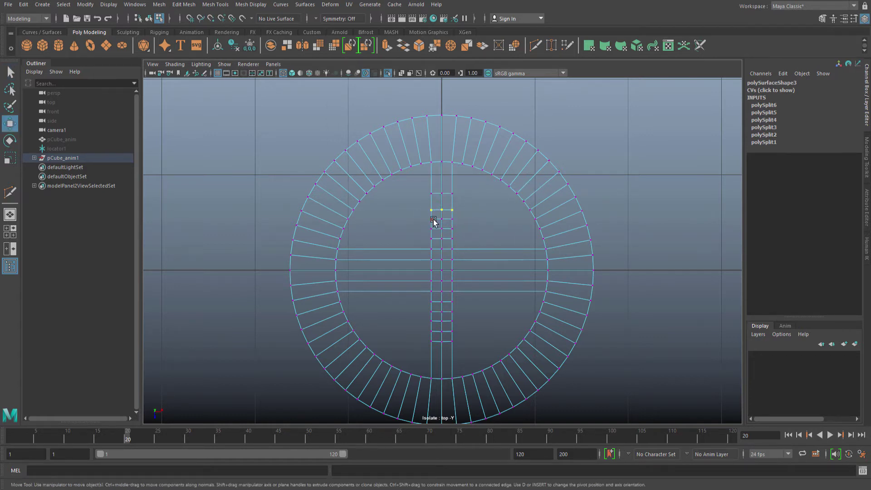
click(441, 231)
middle_drag(433, 192, 472, 199)
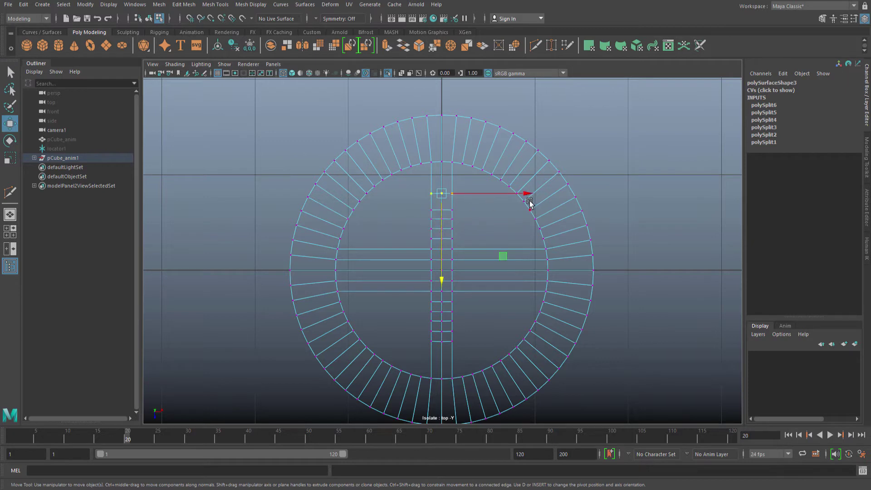
Snap the three new vertex rows in the lower part of the bar to the heights of the matching ring vertices.
key(q)
alt+middle_drag(457, 341, 461, 305)
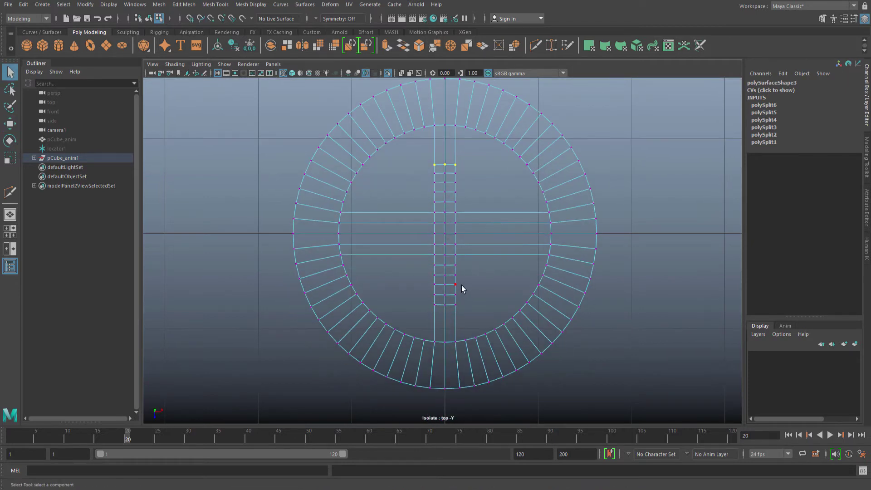
drag(460, 281, 430, 293)
key(w)
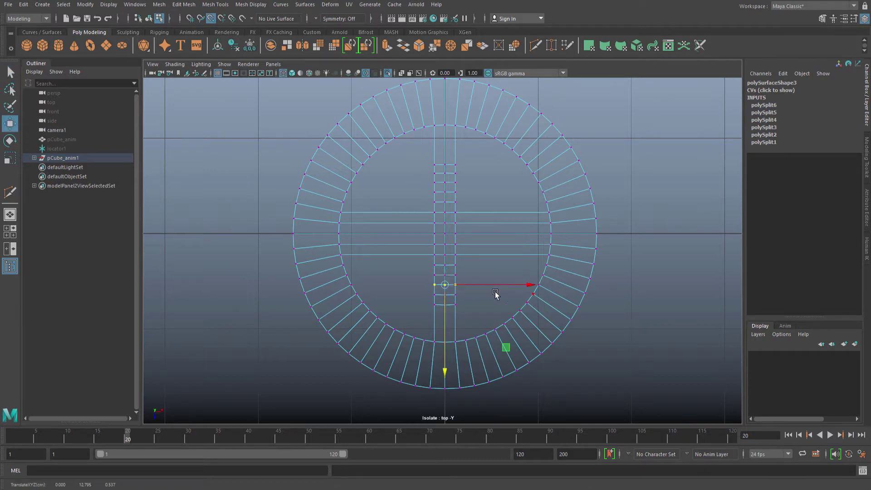
key(q)
key(w)
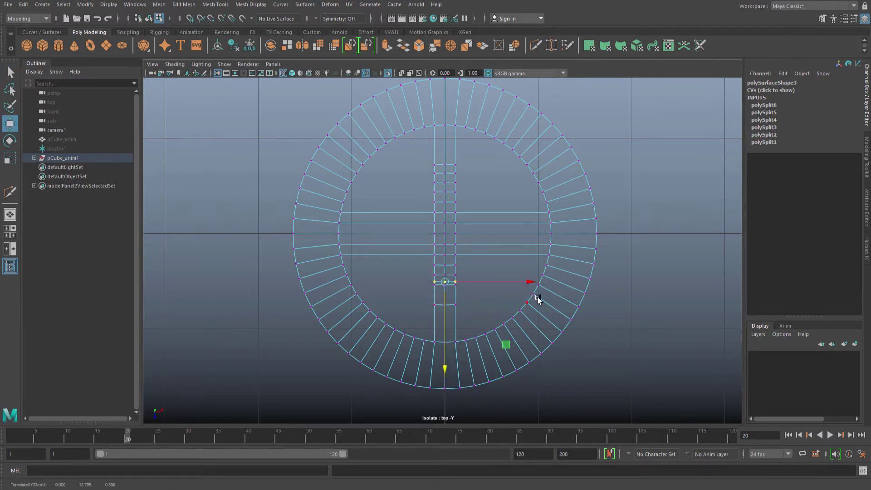
key(q)
key(w)
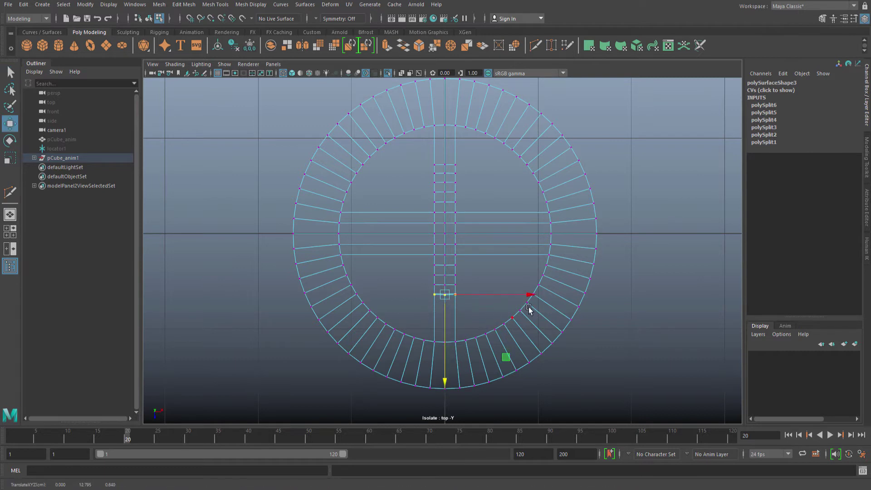
drag(528, 302, 528, 310)
key(q)
Return the mesh to object mode and delete its history.
alt+middle_drag(469, 270, 468, 299)
key(F8)
key(alt+shift+d)
alt+middle_drag(475, 218, 470, 228)
Select the bar's side edges above and below the bridged strip together with the facing inner ring edges.
key(F10)
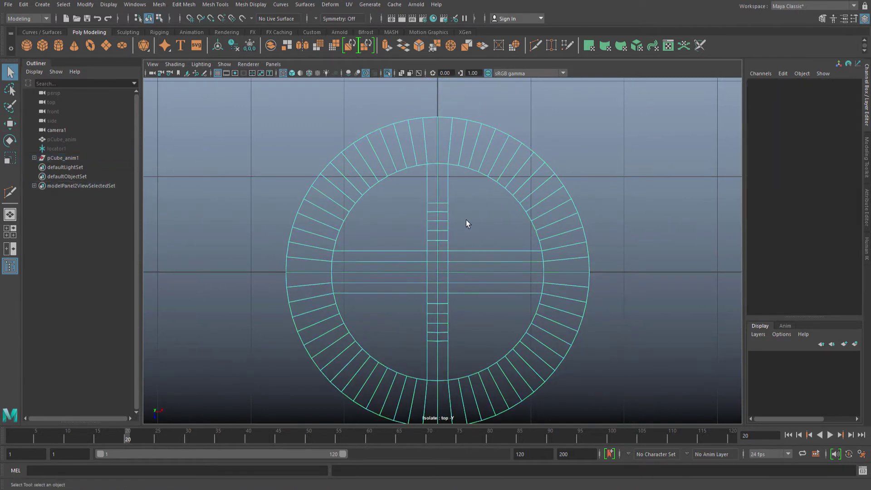
drag(442, 246, 442, 246)
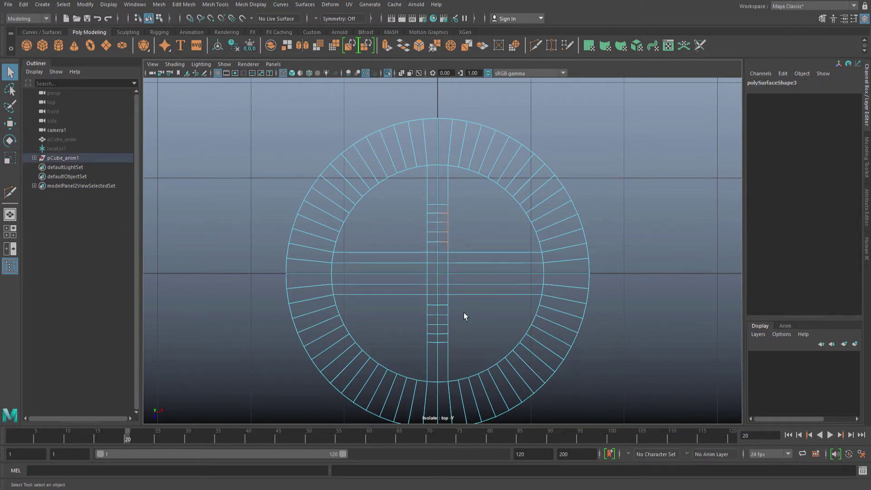
shift+drag(444, 338, 443, 340)
alt+middle_drag(509, 320, 504, 307)
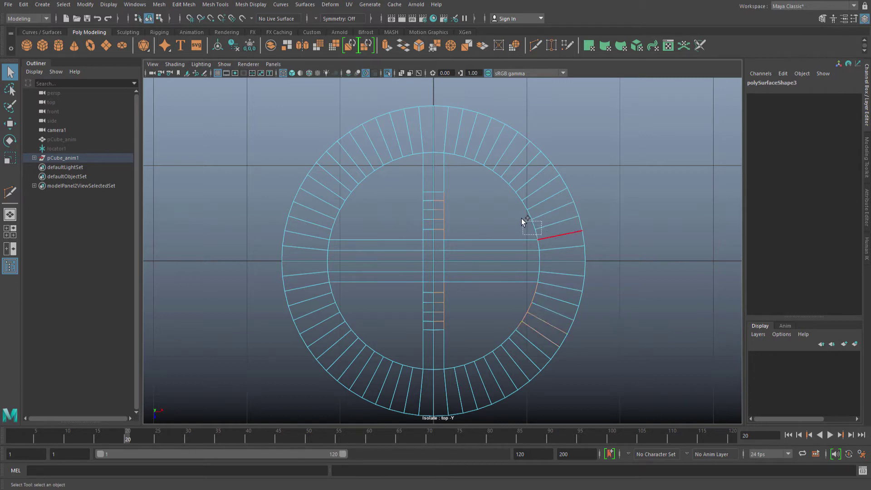
shift+drag(516, 206, 512, 198)
alt+middle_drag(489, 202, 487, 211)
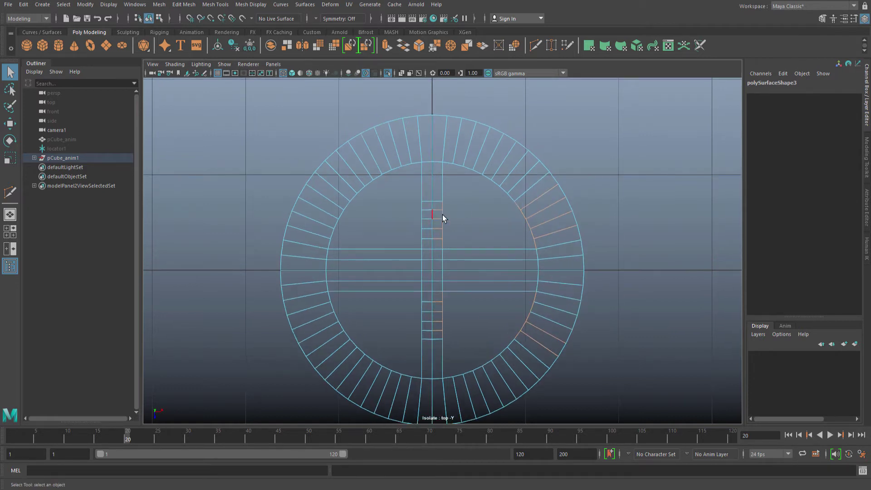
Deselect the bar's cross edges, the ring's radial edges and the upper edges, keeping only the lower border edges of both gaps.
ctrl+drag(437, 347, 438, 348)
alt+middle_drag(573, 202, 559, 202)
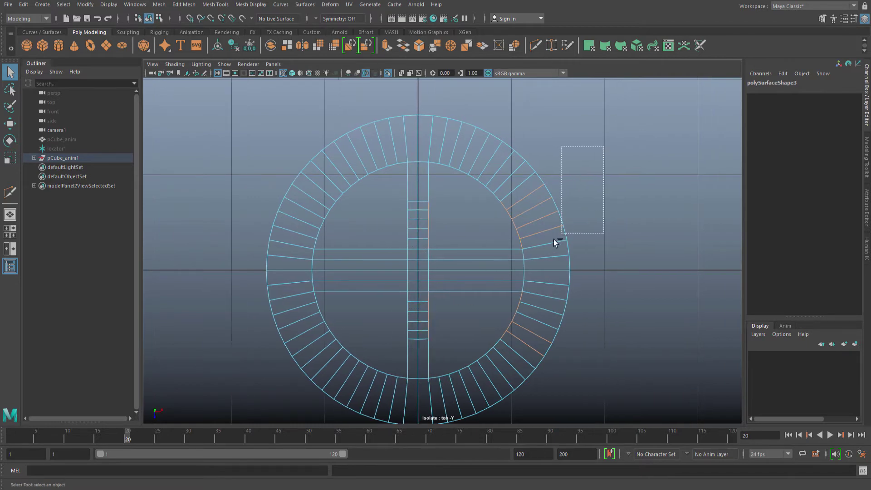
ctrl+drag(553, 239, 548, 254)
alt+middle_drag(548, 254, 550, 231)
ctrl+drag(532, 353, 534, 354)
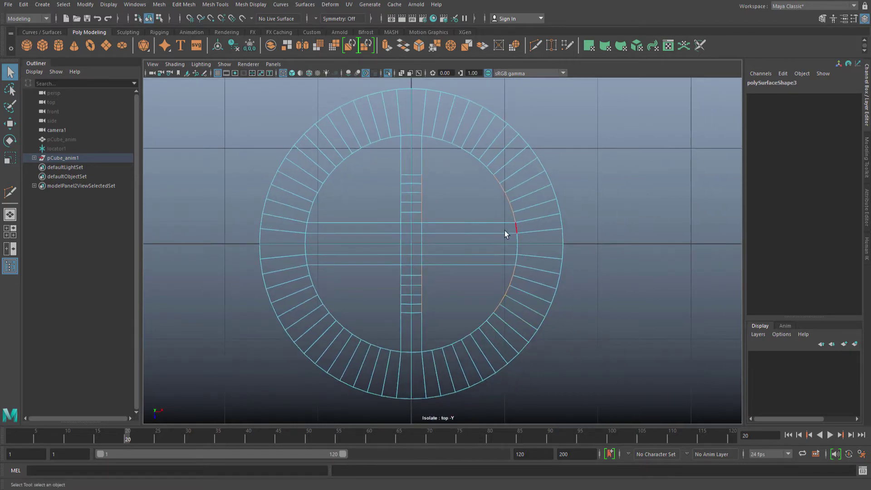
key(space)
click(493, 248)
alt+drag(494, 247, 436, 262)
drag(231, 175, 616, 261)
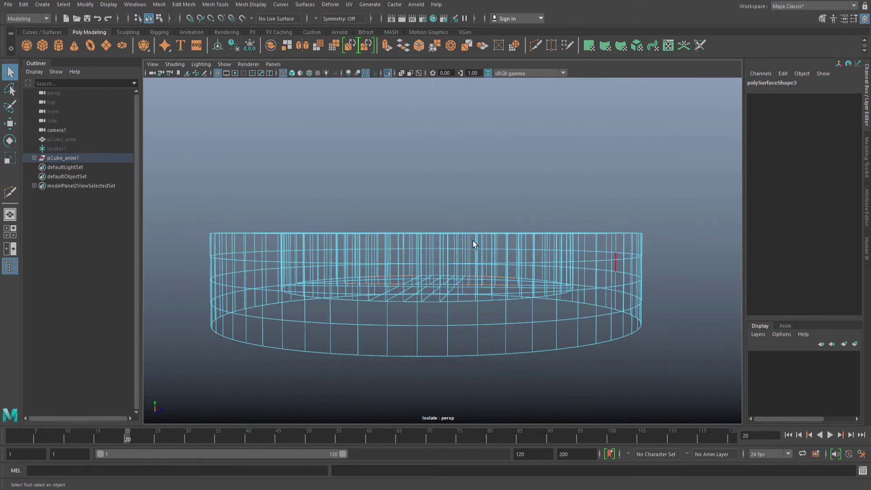
key(5)
mouse_move(470, 251)
alt+mouse_down()
mouse_move(455, 285)
mouse_move(487, 268)
alt+mouse_up()
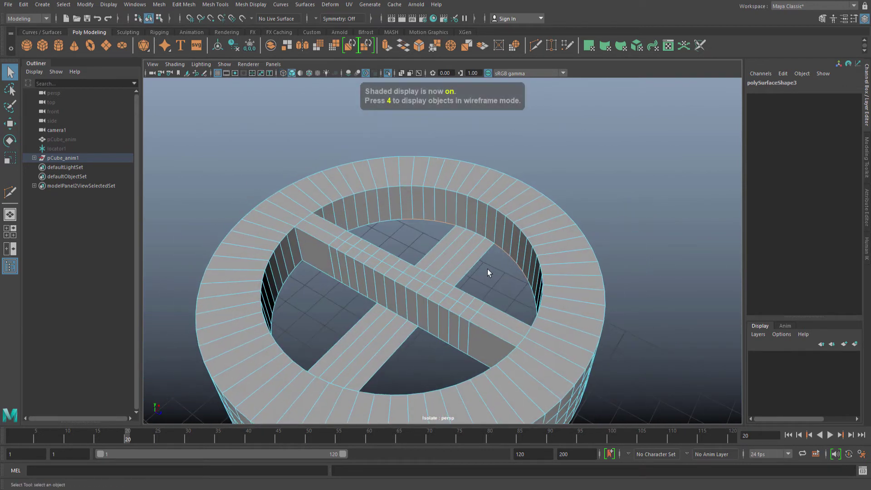
Try to bridge both selected groups of bar and ring edges in a single operation.
shift+right_drag(489, 267, 474, 379)
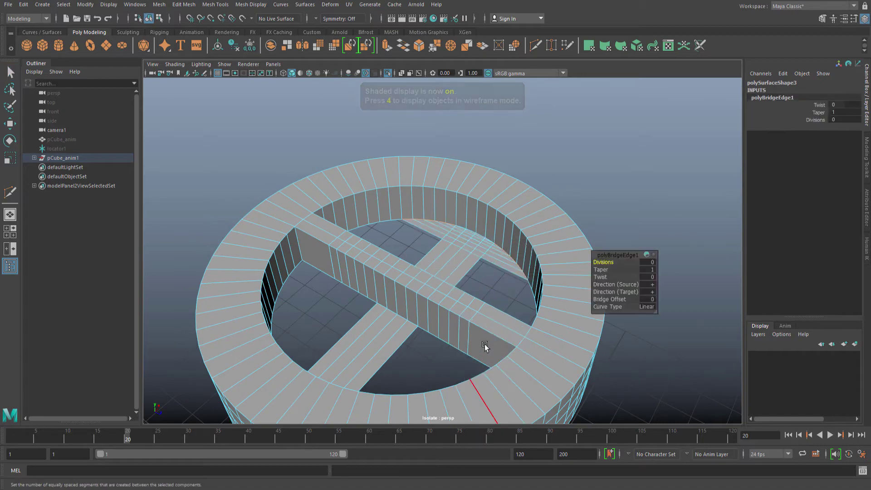
mouse_move(475, 258)
alt+mouse_down()
mouse_move(483, 261)
mouse_move(467, 203)
mouse_move(533, 220)
mouse_move(496, 289)
mouse_move(554, 270)
mouse_move(483, 253)
alt+mouse_up()
key(ctrl+z)
key(q)
Deselect one of the two edge groups and bridge the other group's bar edges to its facing ring edges.
ctrl+drag(569, 165, 439, 327)
alt+drag(504, 265, 452, 239)
key(g)
key(q)
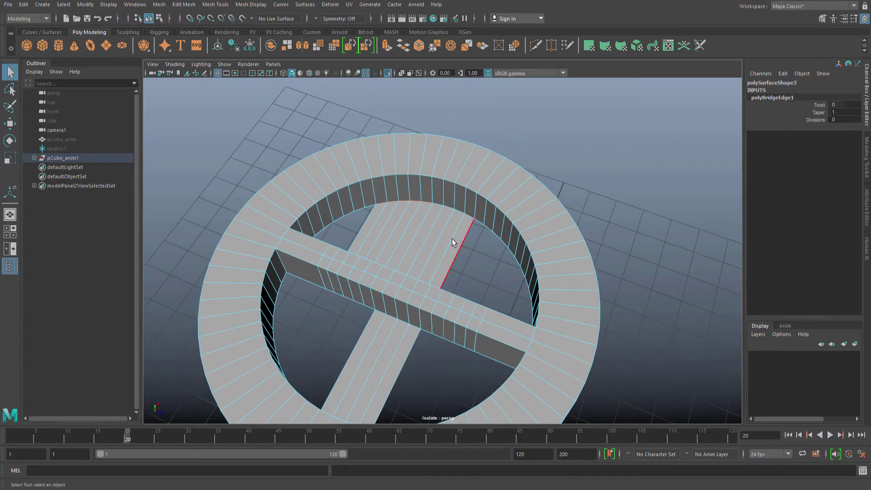
Bridge the bar and ring edges on the remaining side of the strip and delete the mesh's history.
scroll(492, 225, up, 2)
click(488, 217)
shift+click(498, 227)
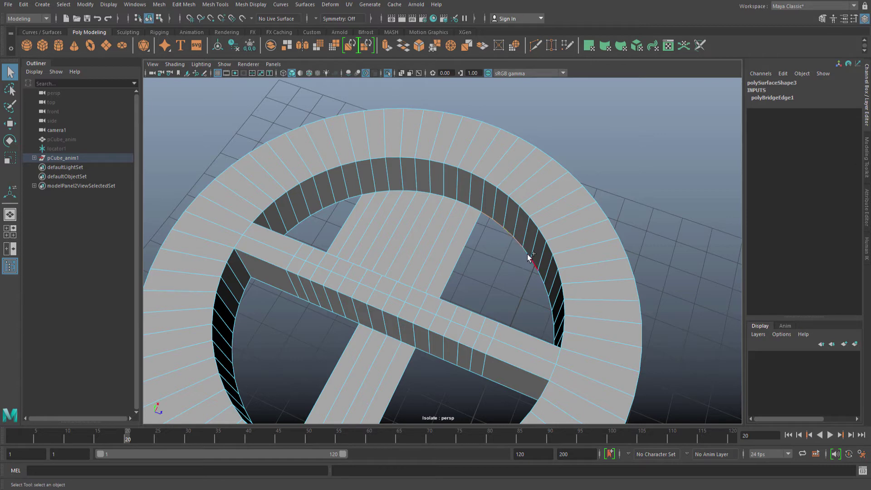
alt+drag(510, 248, 423, 244)
scroll(421, 240, up, 1)
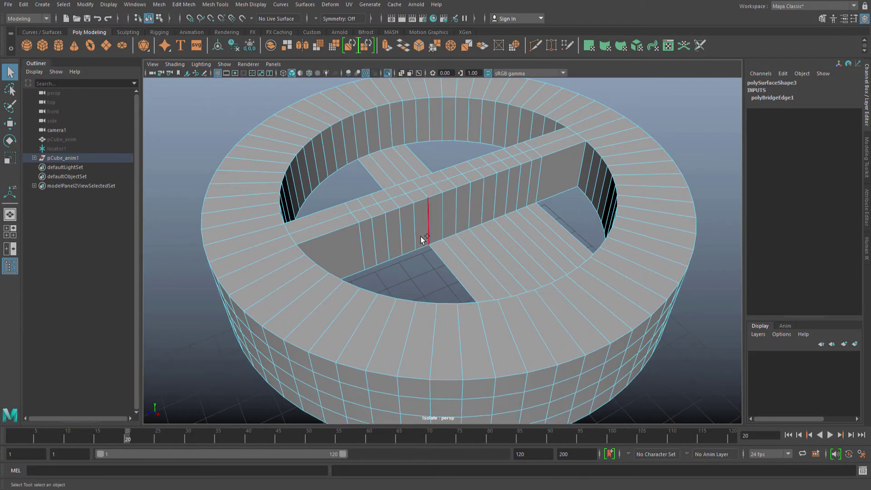
shift+click(370, 270)
alt+drag(370, 271, 440, 235)
scroll(395, 259, up, 1)
key(g)
key(q)
right_drag(440, 235, 503, 189)
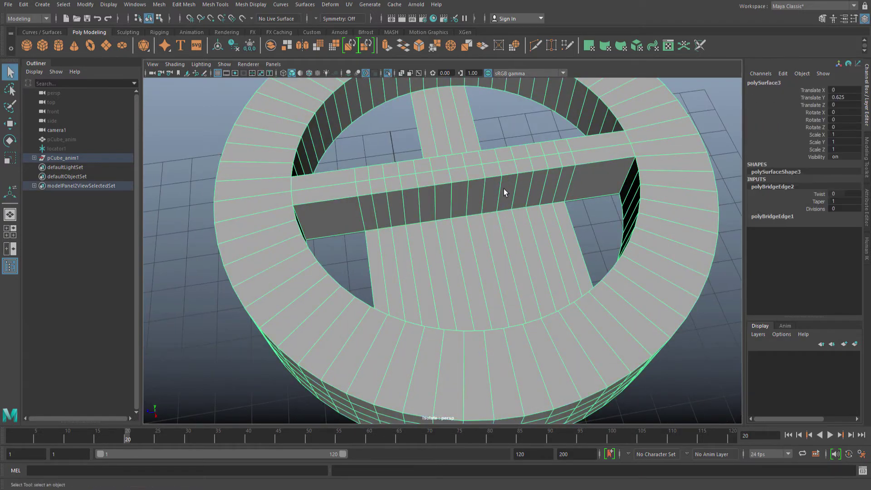
key(alt+shift+d)
Insert an edge loop with Multi-Cut across the bridged faces, close to the bar.
alt+drag(499, 225, 528, 241)
alt+middle_drag(467, 271, 448, 241)
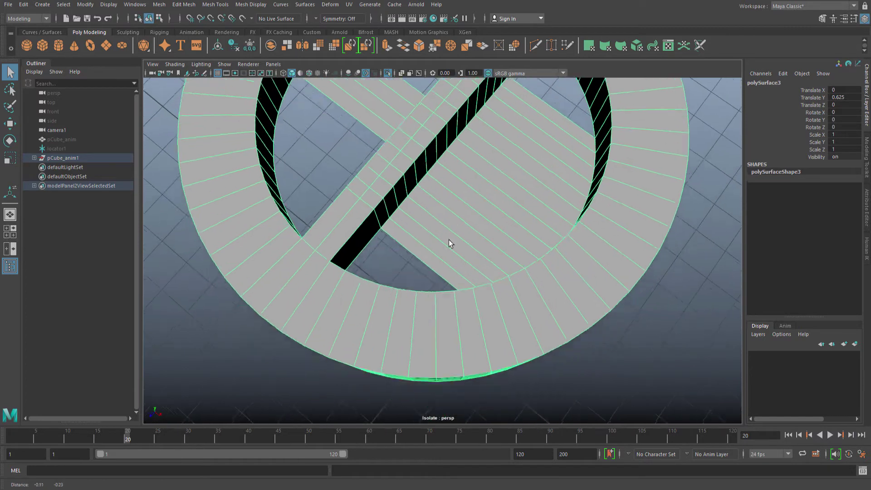
alt+drag(449, 243, 445, 202)
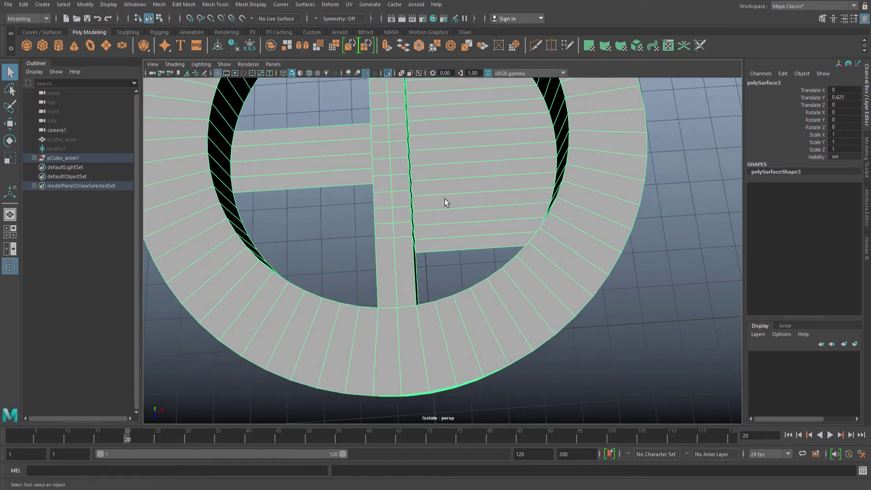
shift+right_drag(444, 203, 433, 210)
ctrl+click(425, 211)
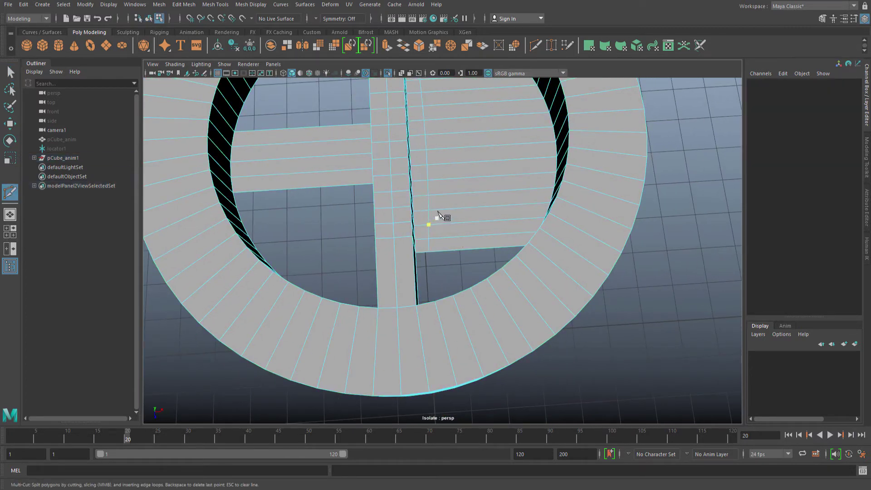
Straighten the new edge loop parallel to the bar and move it along X toward the ring.
key(q)
double_click(427, 189)
key(w)
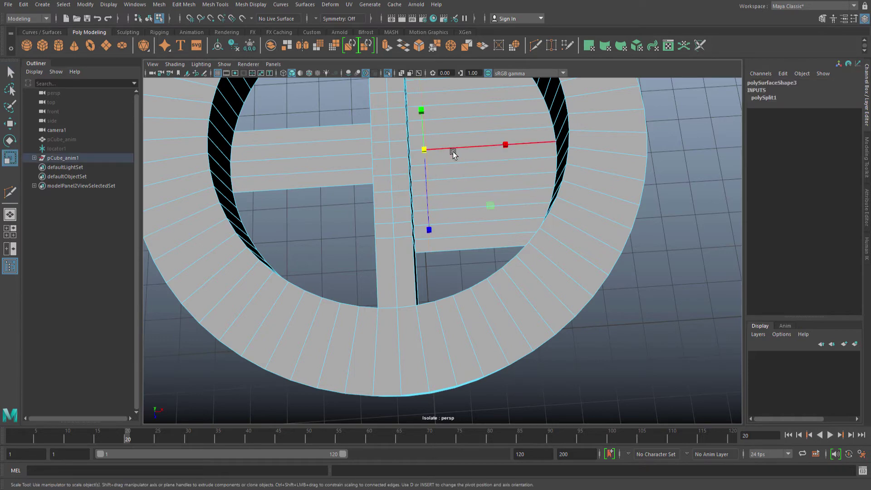
alt+drag(454, 152, 509, 130)
key(r)
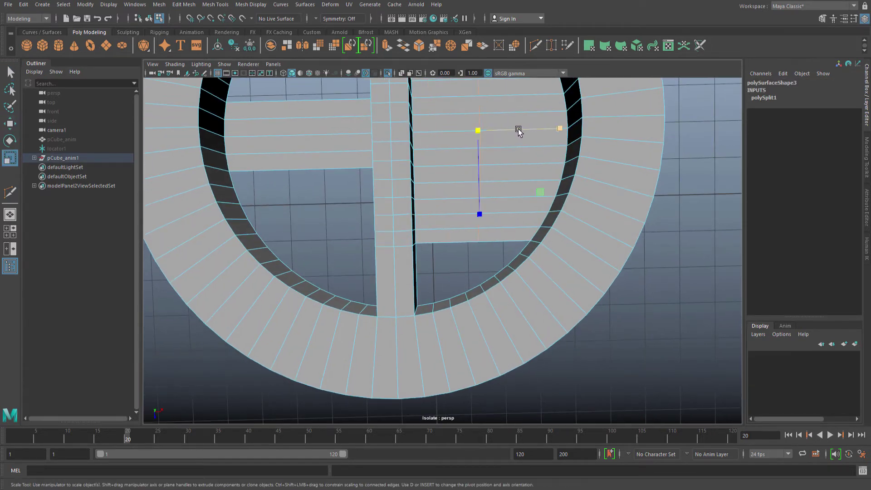
key(w)
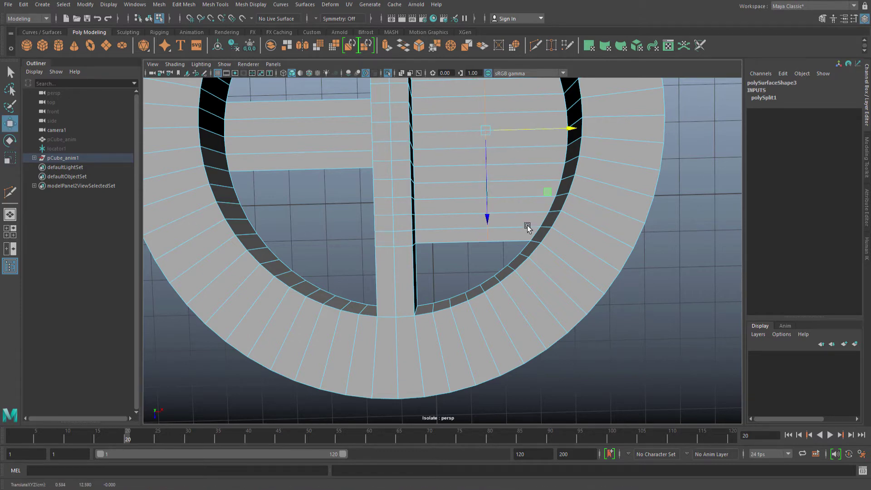
alt+drag(526, 223, 463, 235)
key(q)
Show the mesh in wireframe from the top in object mode and delete its history.
key(space)
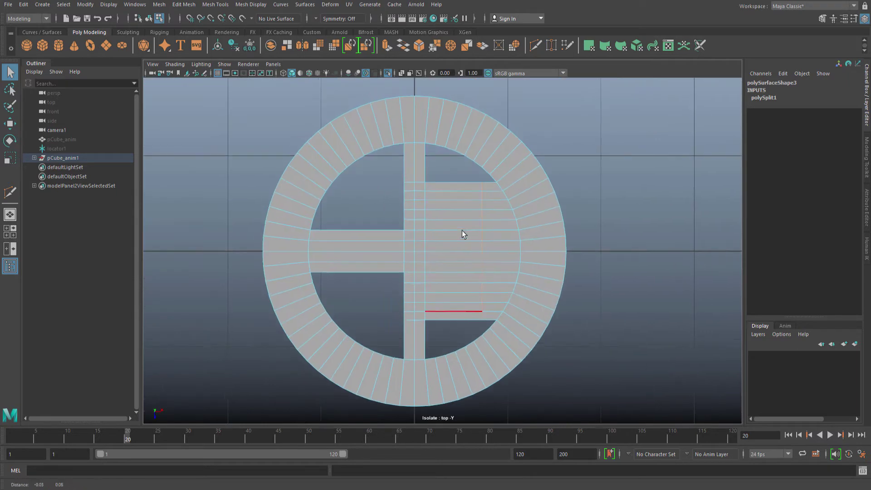
alt+middle_drag(463, 236, 466, 226)
key(4)
key(F8)
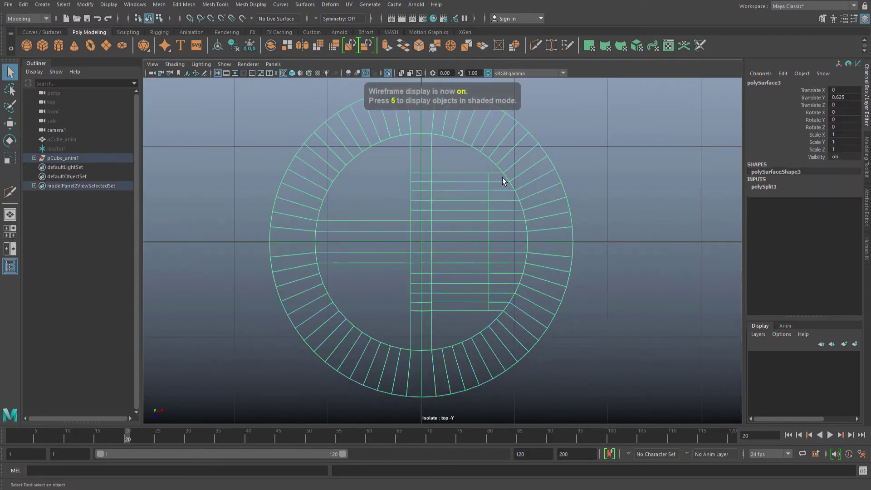
Check the inner ring vertices between the bridged area's upper corner and the bar's upper end.
right_drag(480, 164, 485, 165)
click(484, 158)
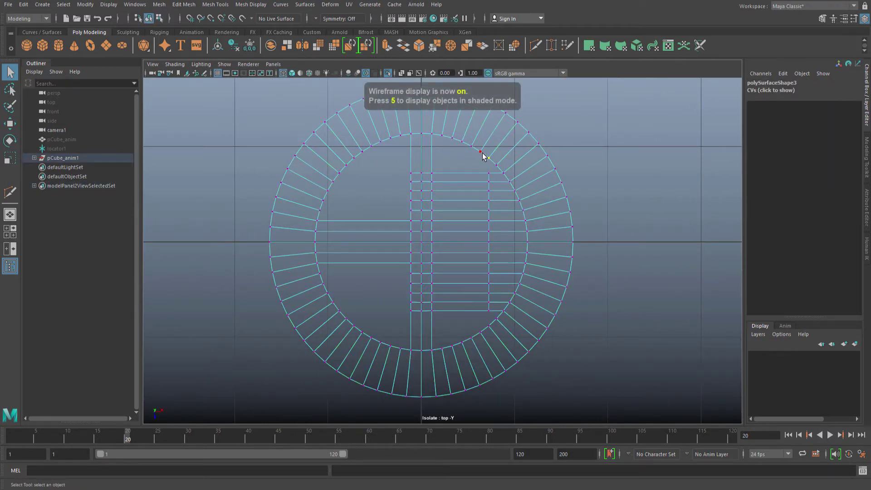
drag(482, 155, 438, 132)
alt+middle_drag(445, 145, 458, 163)
shift+right_drag(466, 167, 438, 177)
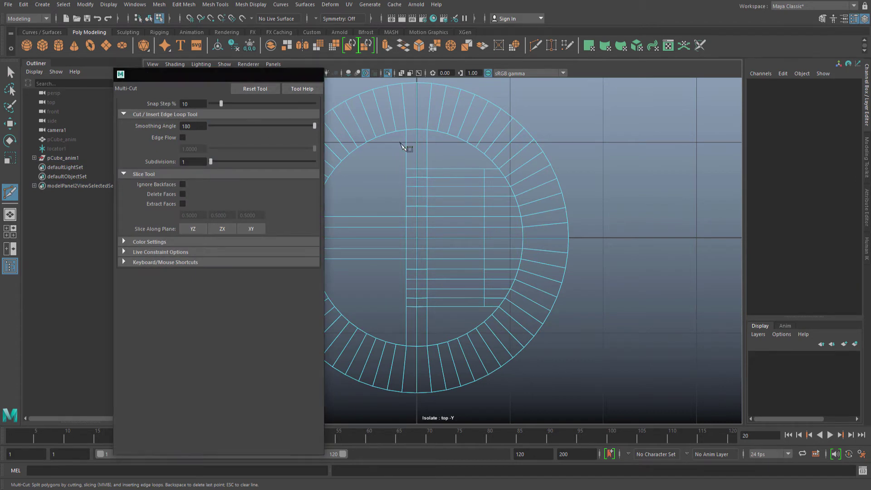
alt+middle_drag(432, 166, 418, 168)
key(q)
Insert five evenly spaced edge loops parallel to the bar across the bridged area, and delete the mesh's history.
right_drag(413, 177, 442, 153)
alt+middle_drag(429, 173, 428, 163)
shift+right_drag(428, 163, 409, 178)
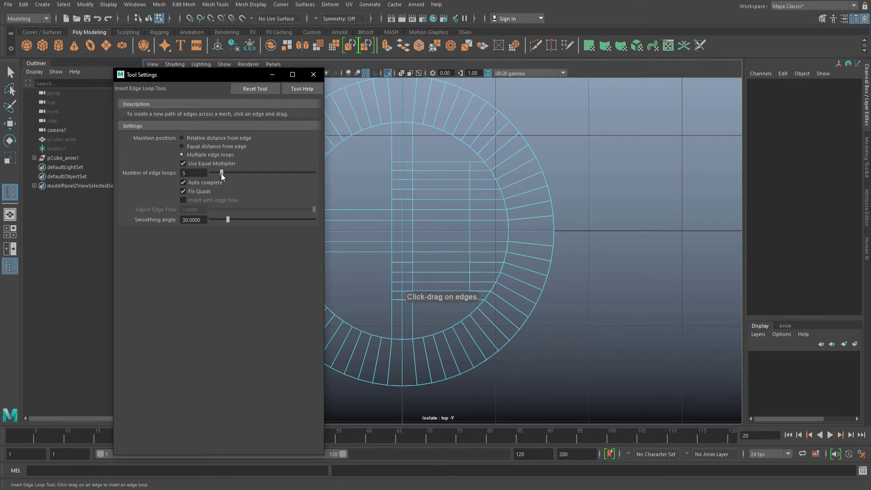
click(313, 81)
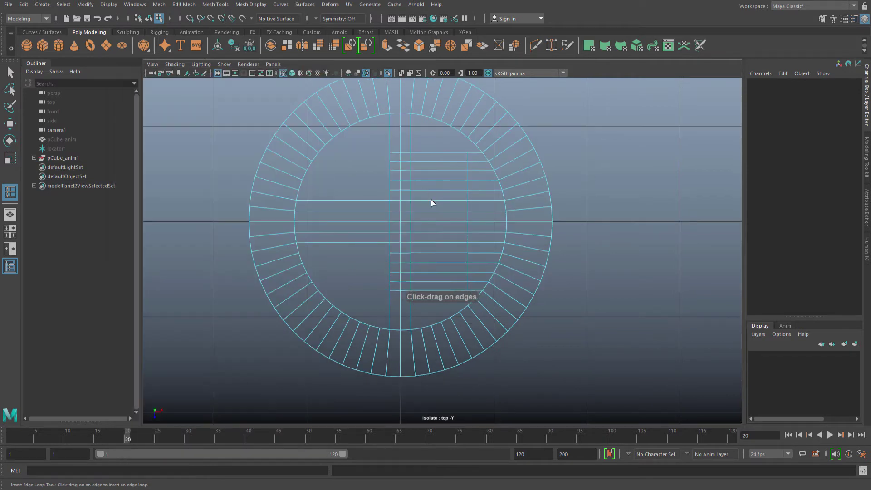
click(431, 200)
alt+middle_drag(444, 182, 445, 182)
key(q)
right_drag(403, 201, 468, 158)
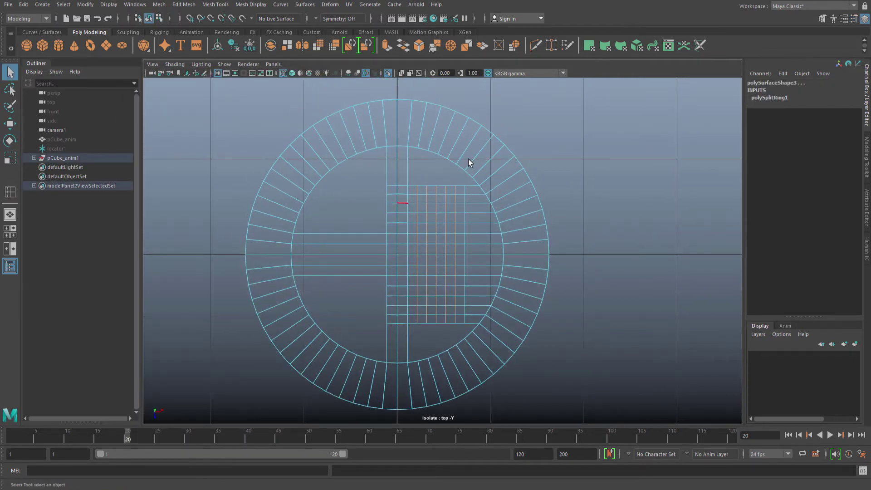
key(alt+shift+d)
Bridge the grid's upper border edges to the facing edges on the inner ring, beside the bar's upper end.
alt+right_drag(430, 190, 442, 181)
alt+middle_drag(442, 181, 447, 189)
alt+right_drag(426, 190, 451, 167)
alt+middle_drag(451, 167, 448, 186)
alt+right_drag(414, 197, 434, 197)
alt+middle_drag(438, 297, 429, 266)
alt+middle_drag(412, 207, 412, 221)
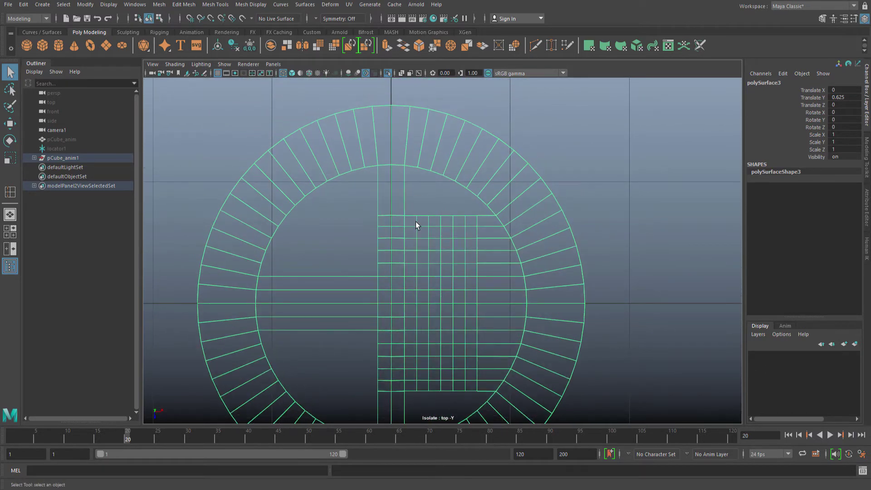
right_drag(414, 222, 411, 204)
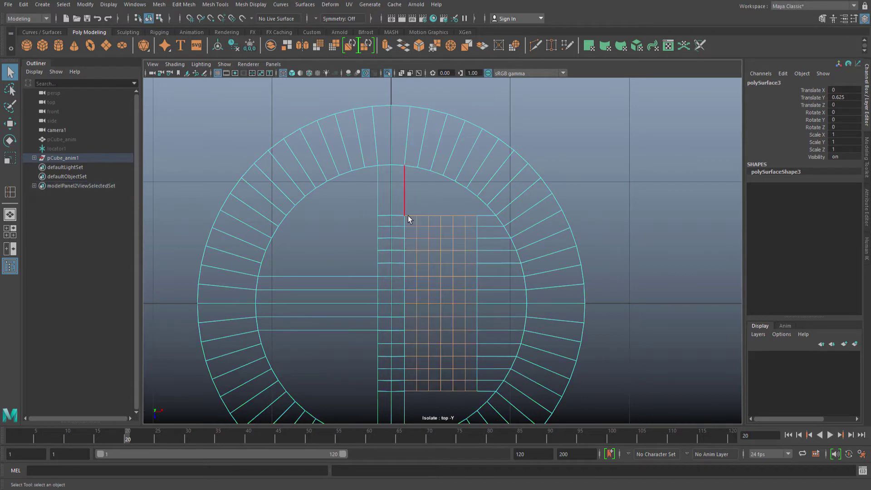
shift+click(411, 168)
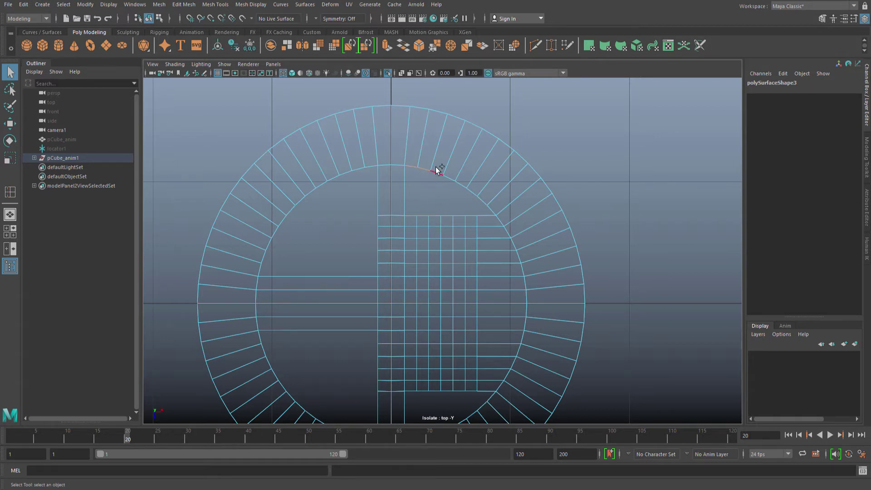
shift+click(450, 179)
alt+middle_drag(505, 172, 498, 162)
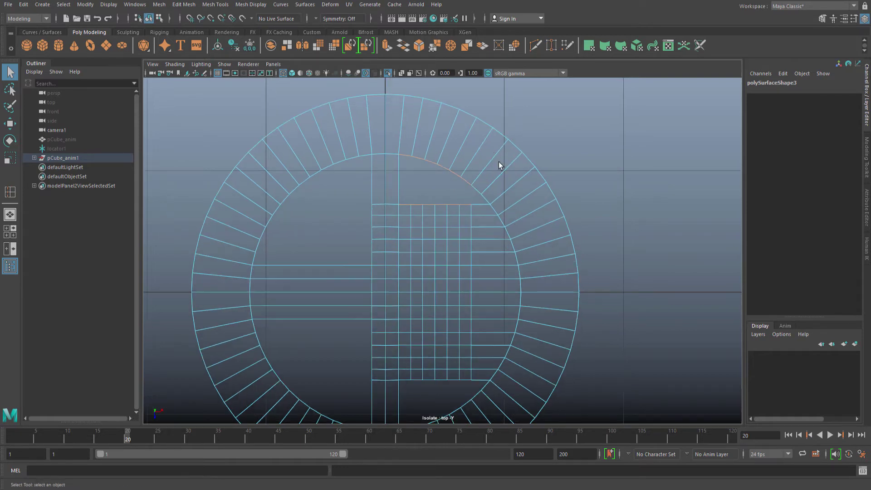
key(space)
click(489, 192)
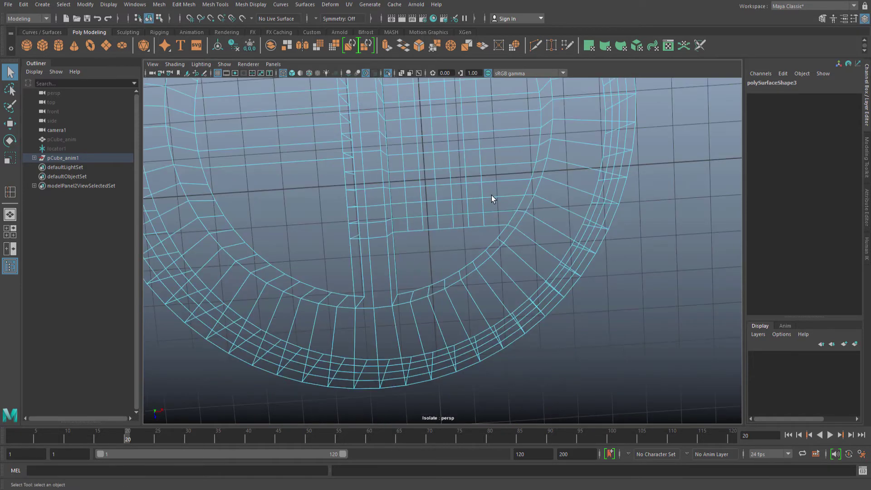
key(f)
alt+drag(485, 219, 542, 170)
alt+right_drag(543, 170, 389, 205)
alt+drag(390, 206, 454, 232)
ctrl+drag(384, 187, 498, 237)
alt+drag(498, 238, 453, 246)
shift+right_drag(472, 221, 453, 334)
Show the bridged mesh shaded in object mode and delete its history.
key(q)
mouse_move(453, 265)
alt+mouse_down()
mouse_move(442, 290)
mouse_move(453, 289)
alt+mouse_up()
key(5)
right_drag(453, 289, 546, 211)
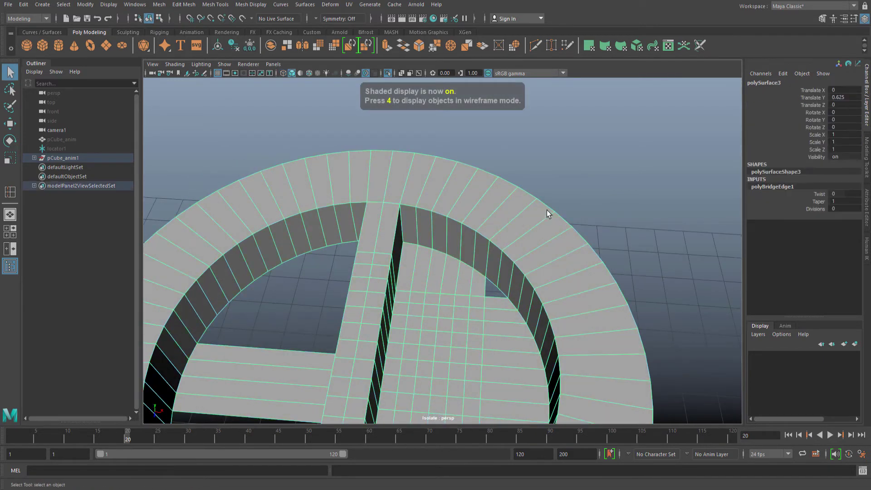
key(alt+shift+d)
Bridge the grid's border edges at the bar's other end to an equal number of facing inner ring edges.
scroll(465, 275, down, 3)
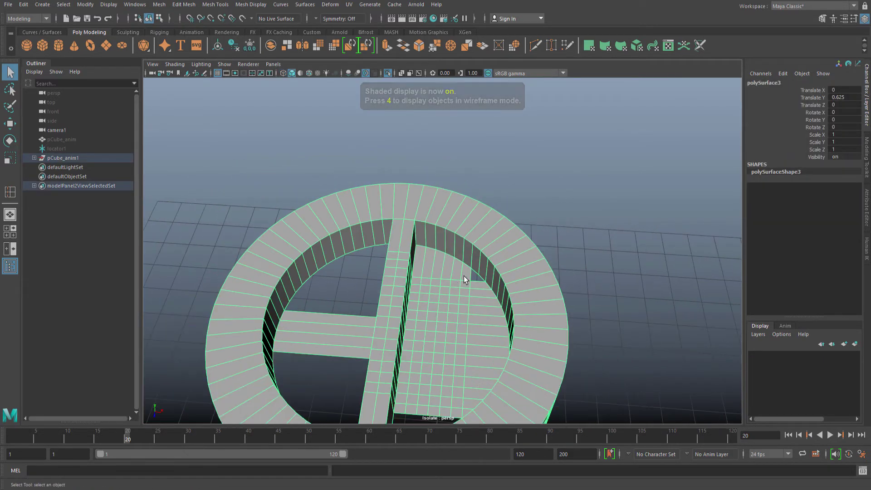
alt+drag(462, 276, 468, 222)
scroll(539, 261, up, 5)
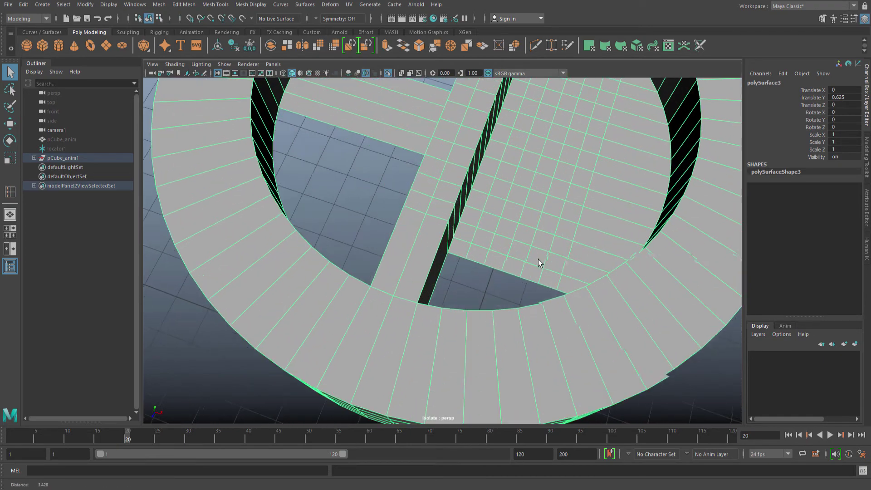
key(F10)
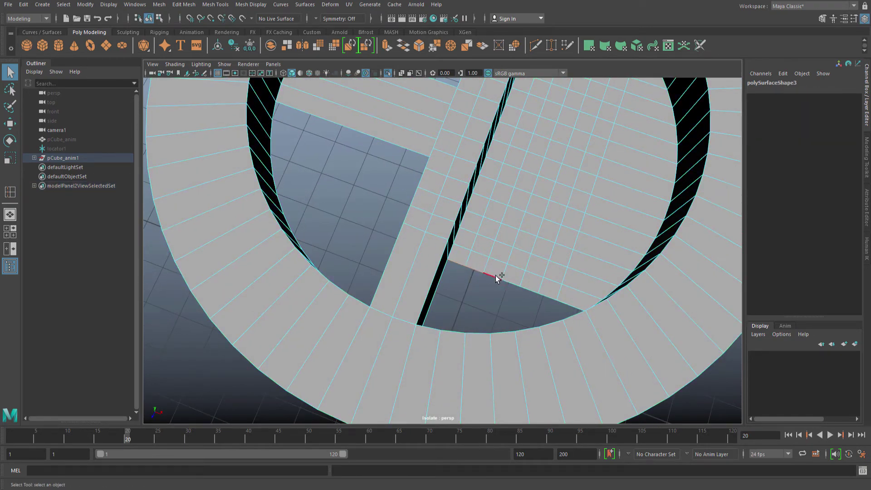
alt+drag(546, 300, 361, 227)
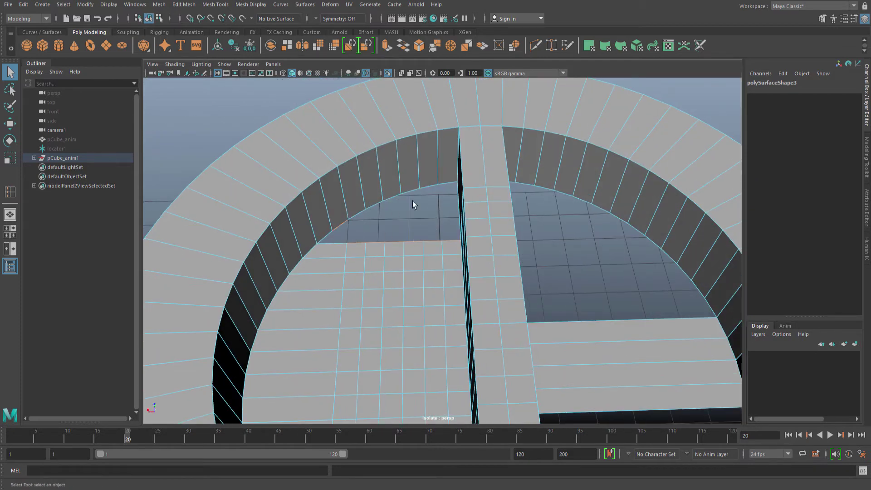
alt+drag(445, 184, 414, 202)
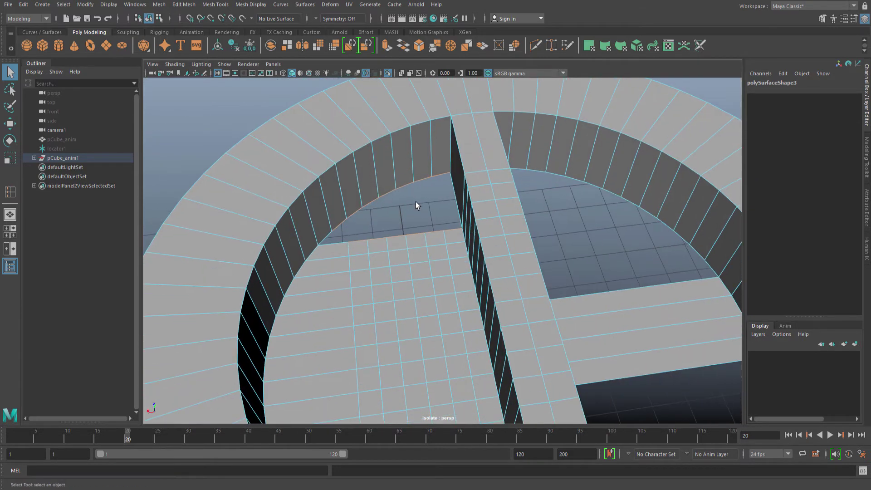
shift+right_click(415, 202)
shift+right_drag(415, 202, 411, 313)
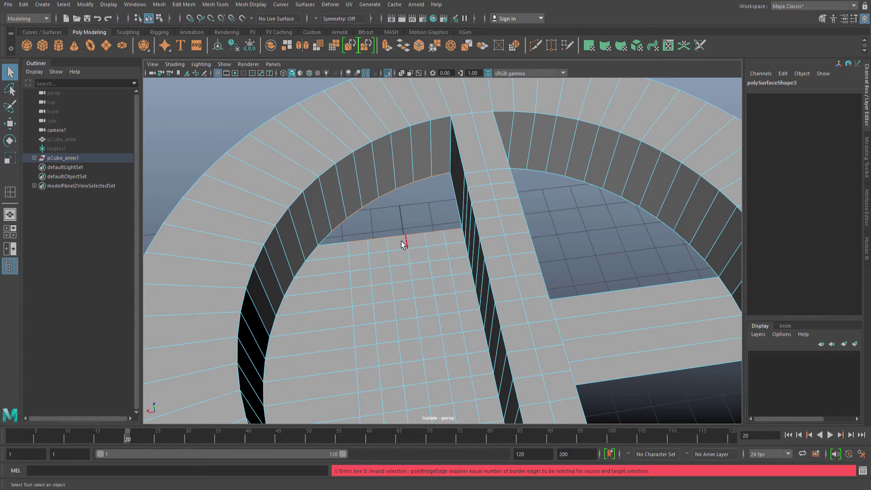
alt+drag(401, 244, 382, 232)
key(4)
shift+right_drag(382, 232, 376, 350)
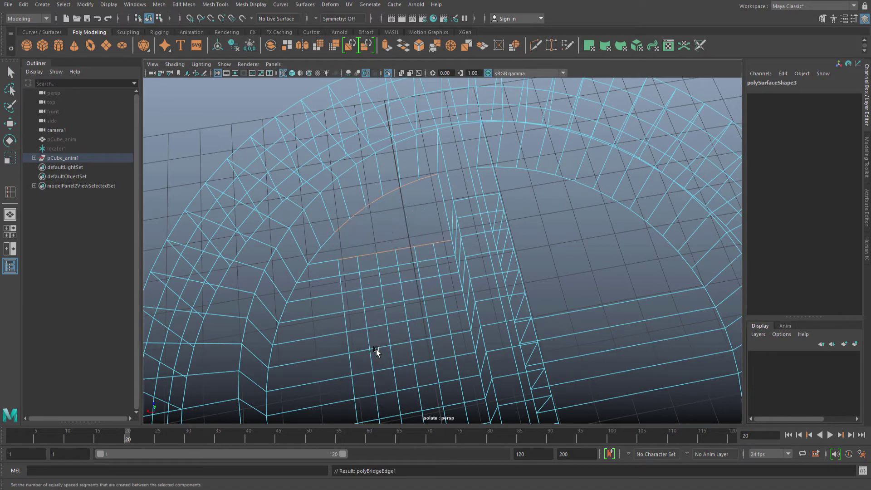
Return to object mode, delete the history of the second bridge and display the whole cap shaded.
key(q)
alt+drag(372, 221, 369, 231)
right_drag(370, 231, 439, 185)
key(alt+shift+d)
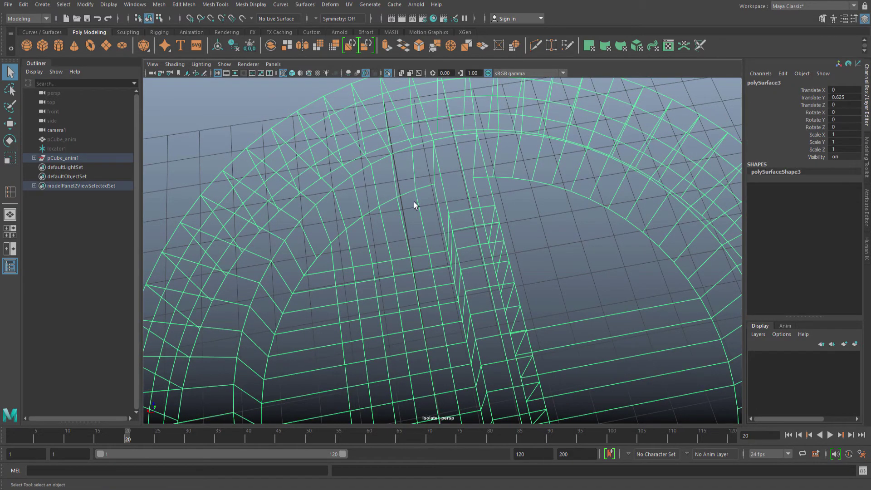
key(5)
alt+drag(414, 201, 475, 226)
alt+right_drag(475, 227, 412, 246)
alt+drag(412, 246, 489, 211)
alt+middle_drag(482, 212, 475, 257)
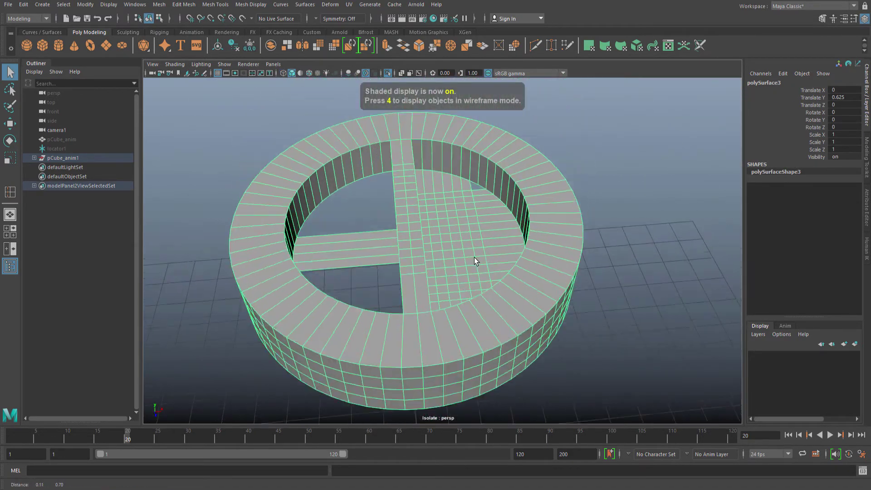
Fill the small corner hole between the grid and the inner ring with the Append to Polygon tool.
alt+drag(474, 258, 425, 205)
alt+right_drag(426, 206, 725, 240)
key(y)
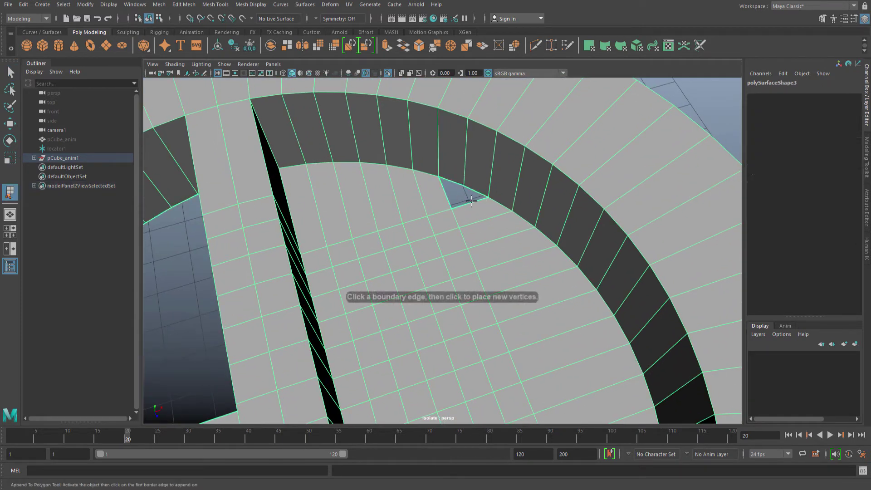
click(469, 200)
key(Return)
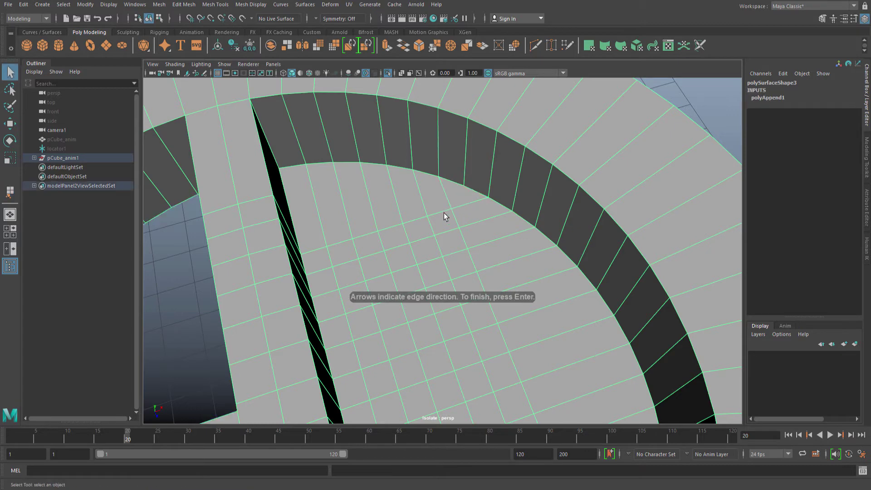
Fill the matching corner hole at the opposite end with Append to Polygon and delete the mesh's history.
alt+drag(443, 213, 507, 178)
key(y)
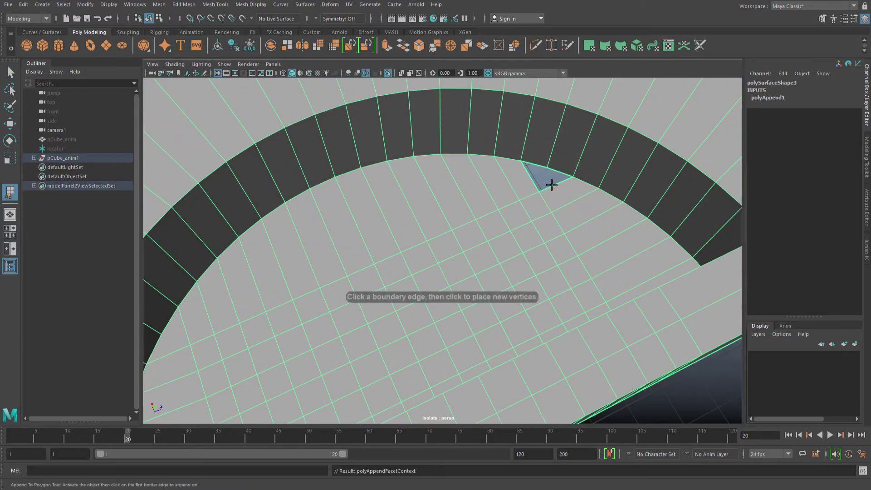
click(551, 184)
click(532, 172)
key(Return)
scroll(443, 188, down, 4)
alt+drag(532, 184, 448, 205)
key(alt+shift+d)
In the top view, delete all faces of the cap's unfilled half up to its vertical centre line.
key(space)
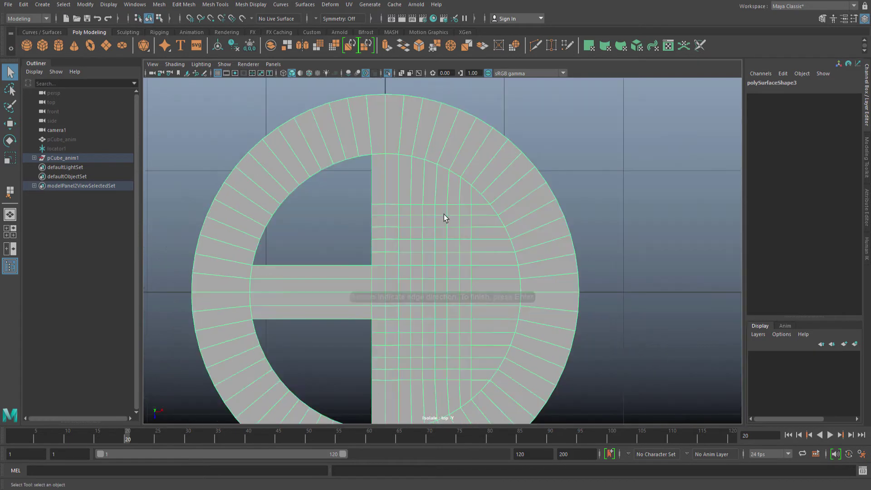
alt+middle_drag(444, 214, 504, 160)
scroll(469, 171, down, 6)
alt+middle_drag(441, 182, 452, 152)
alt+right_drag(452, 152, 530, 194)
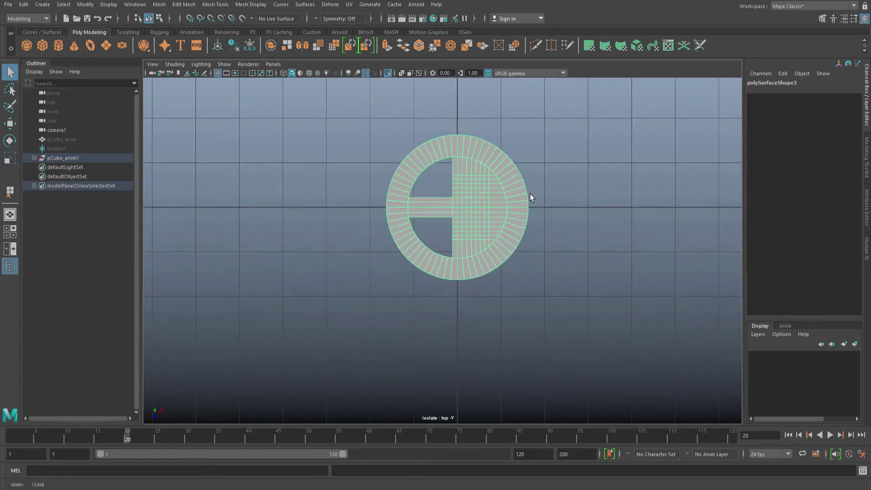
alt+middle_drag(452, 182, 437, 198)
alt+right_drag(437, 198, 436, 208)
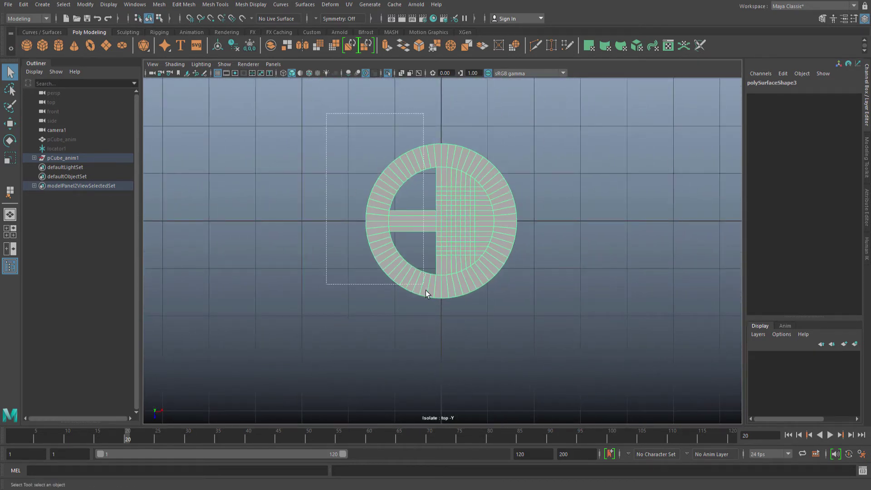
drag(437, 323, 435, 324)
alt+drag(449, 231, 457, 232)
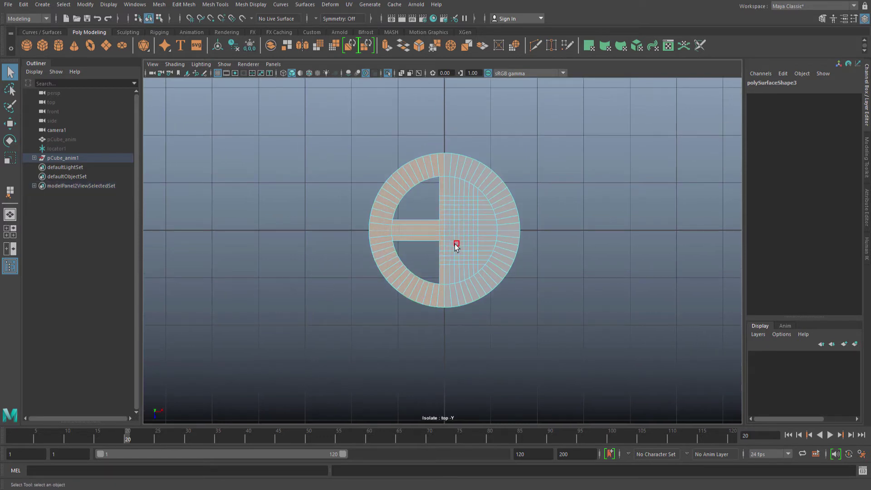
key(Delete)
alt+right_drag(440, 245, 507, 236)
Snap the remaining half's pivot to the vertex at the middle of its straight cut edge.
right_drag(467, 202, 538, 164)
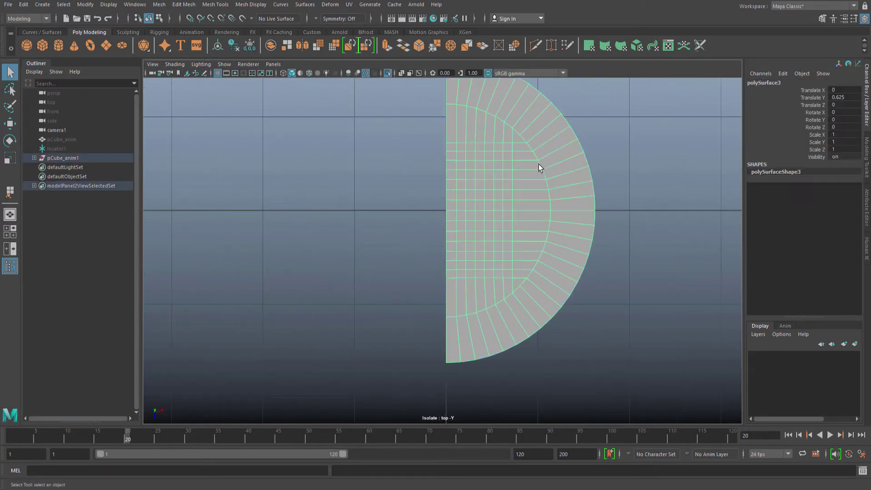
alt+middle_drag(497, 189, 498, 202)
key(w)
key(d)
key(v)
middle_drag(402, 206, 448, 223)
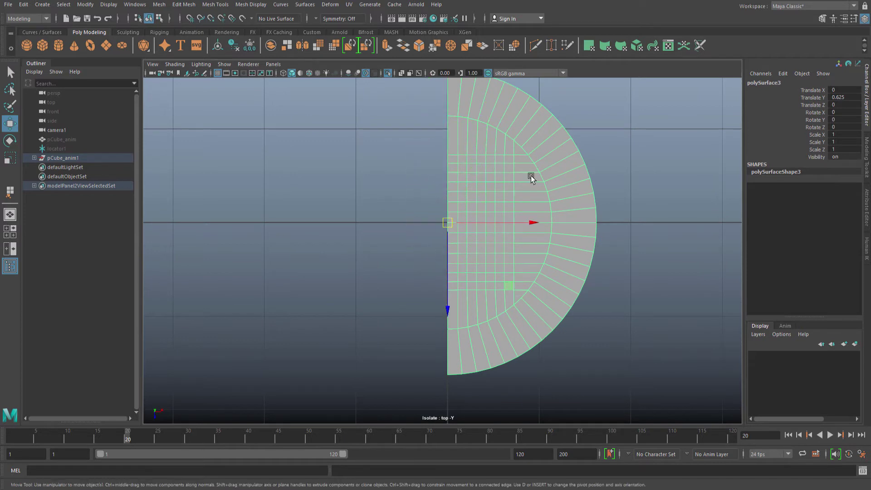
Duplicate the half cap and mirror the copy by setting its Scale X to -1.
alt+middle_drag(531, 178, 528, 192)
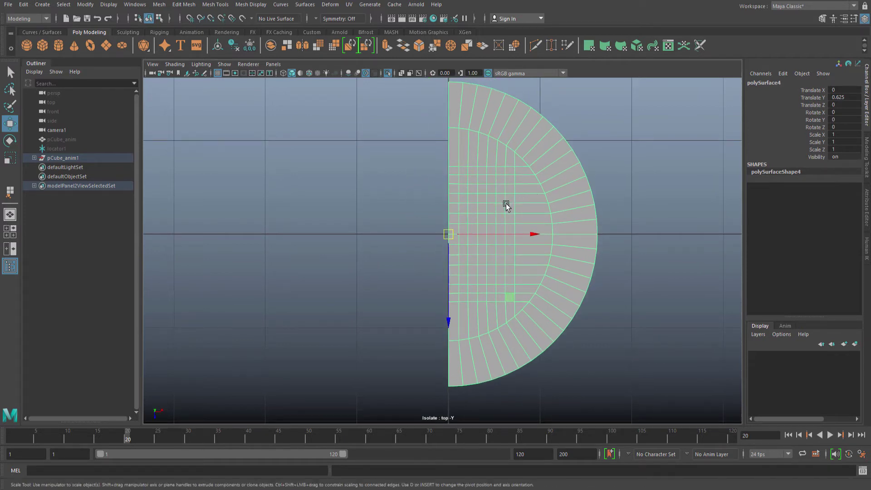
key(r)
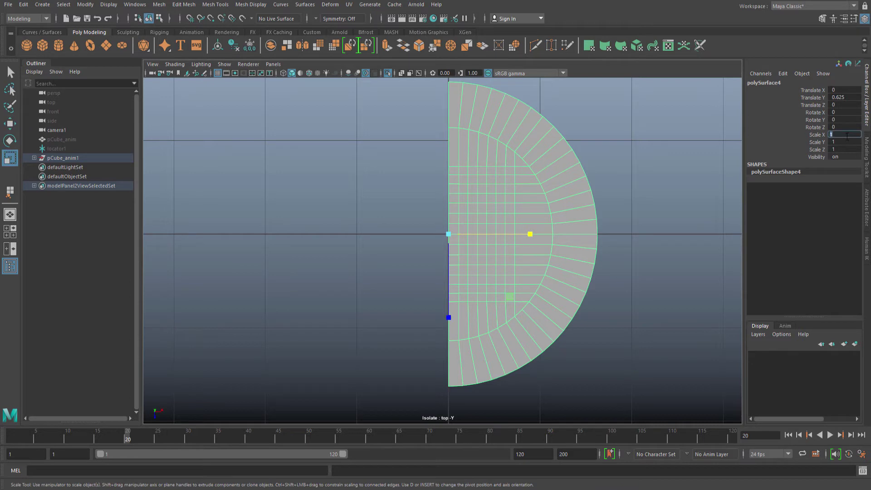
click(846, 136)
text(-1)
key(Return)
alt+middle_drag(540, 175, 531, 187)
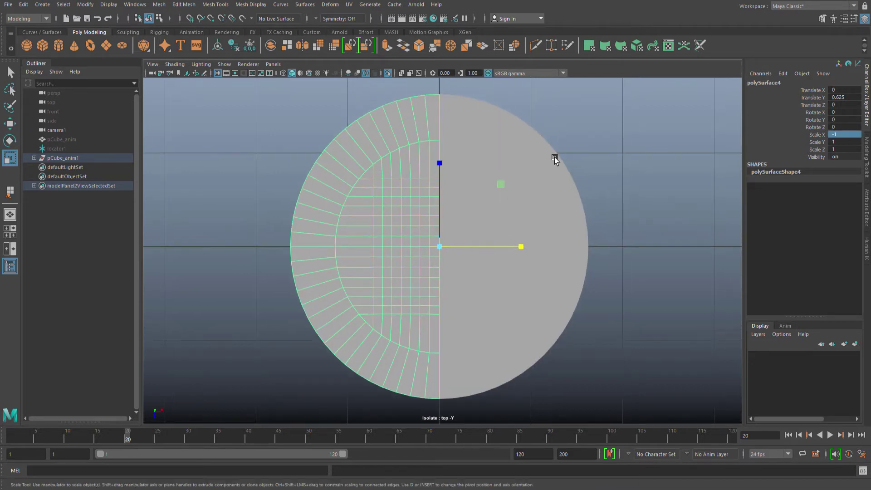
Select both cap halves and combine them into a single mesh.
key(q)
click(460, 196)
shift+click(434, 201)
alt+middle_drag(431, 202, 423, 205)
key(space)
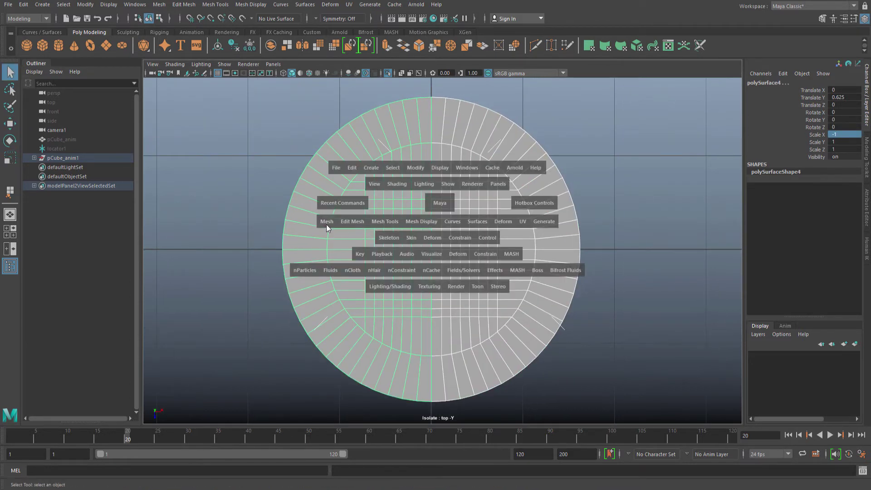
click(327, 222)
click(347, 261)
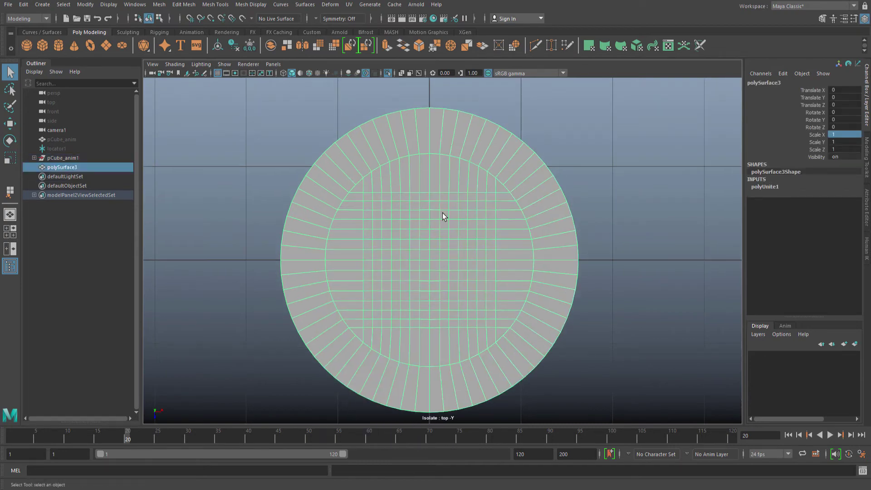
Merge all vertices of the combined cap with a threshold of 0.01 and return to object mode.
key(space)
alt+drag(438, 210, 505, 237)
scroll(494, 194, up, 5)
scroll(493, 194, down, 8)
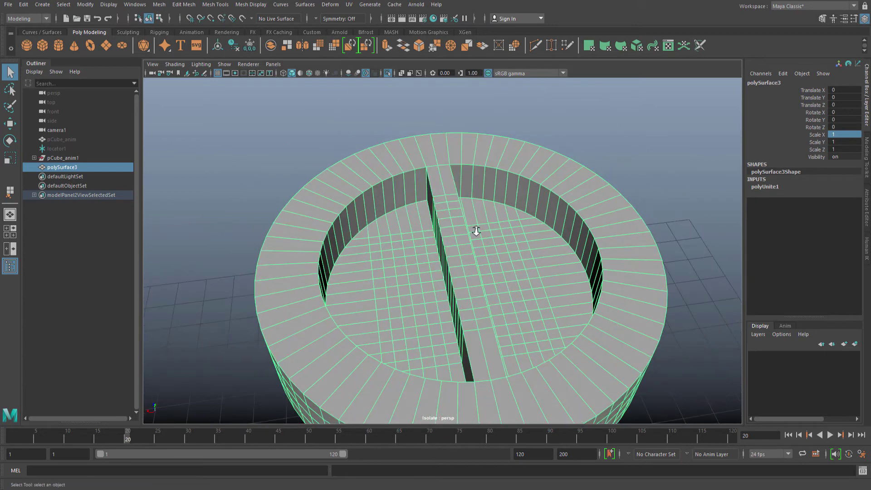
key(F9)
drag(246, 129, 611, 395)
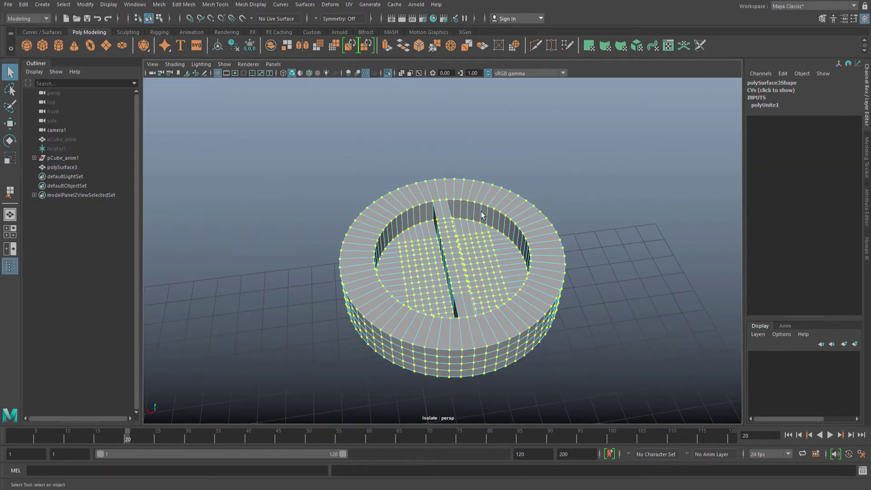
alt+drag(480, 238, 469, 235)
right_click(469, 236)
right_drag(469, 237, 544, 194)
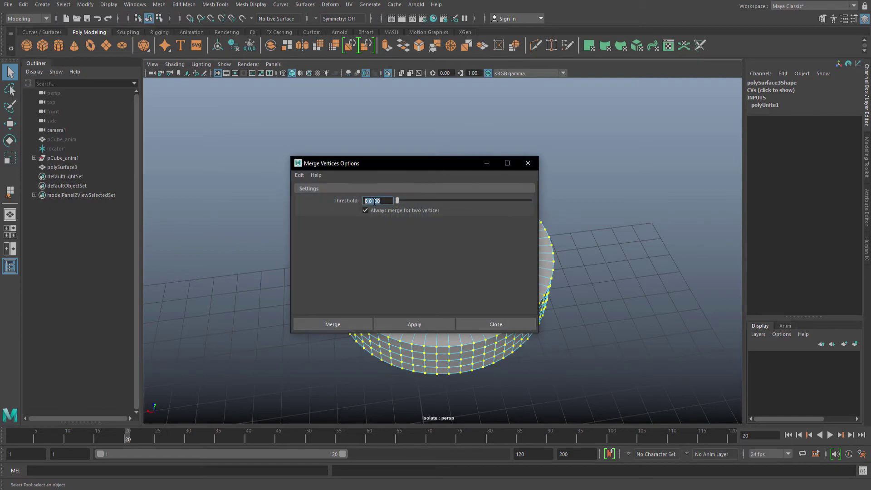
click(383, 325)
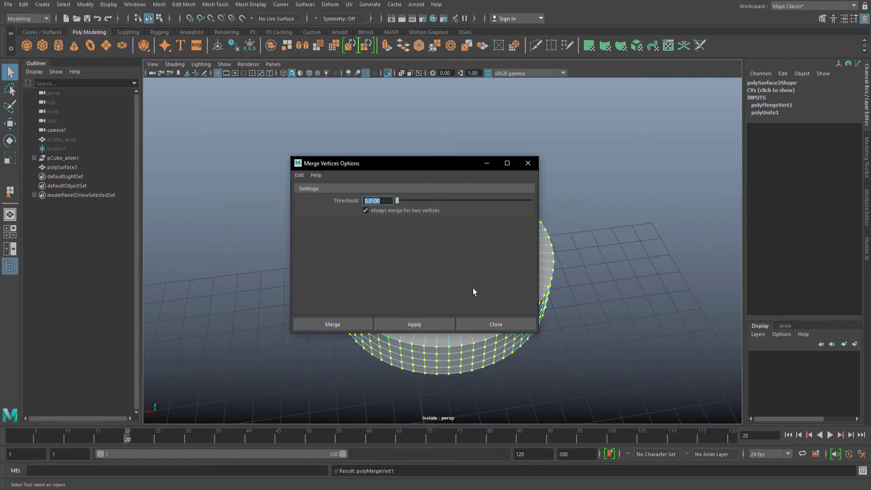
click(482, 325)
alt+drag(485, 317, 492, 257)
right_drag(492, 257, 608, 167)
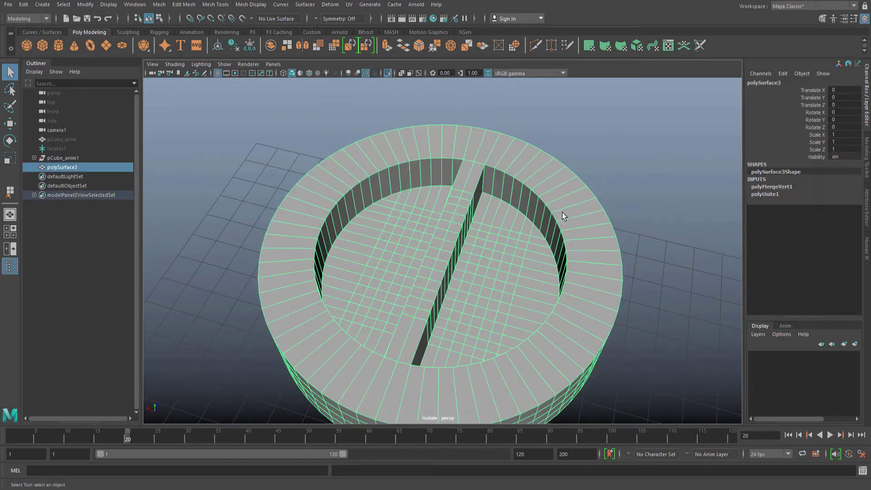
Preview the merged cap with smoothing and examine its unsmoothed surface around the recess and bar.
key(3)
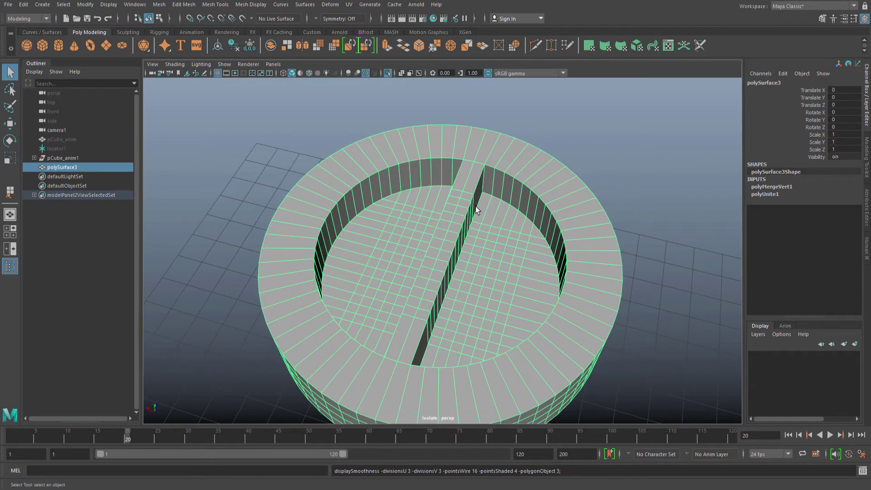
alt+drag(466, 218, 588, 223)
key(1)
click(603, 183)
alt+drag(475, 240, 521, 238)
alt+right_drag(520, 238, 447, 233)
alt+middle_drag(447, 233, 444, 191)
alt+drag(444, 192, 475, 195)
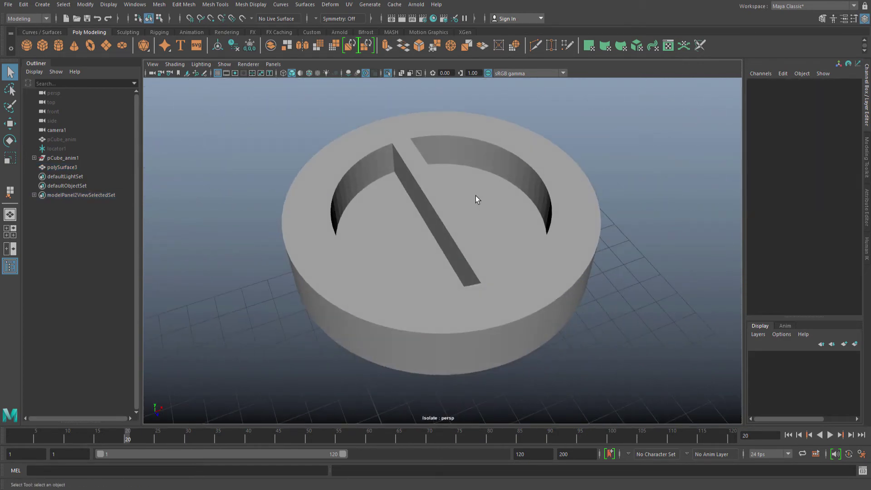
Delete the merged cap's construction history and save the scene.
click(491, 205)
key(alt+shift+d)
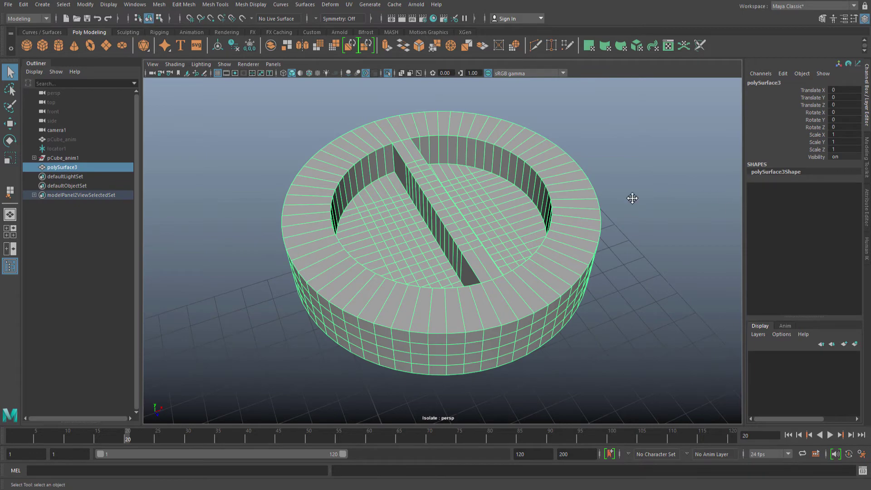
alt+drag(632, 194, 632, 199)
click(624, 209)
key(ctrl+s)
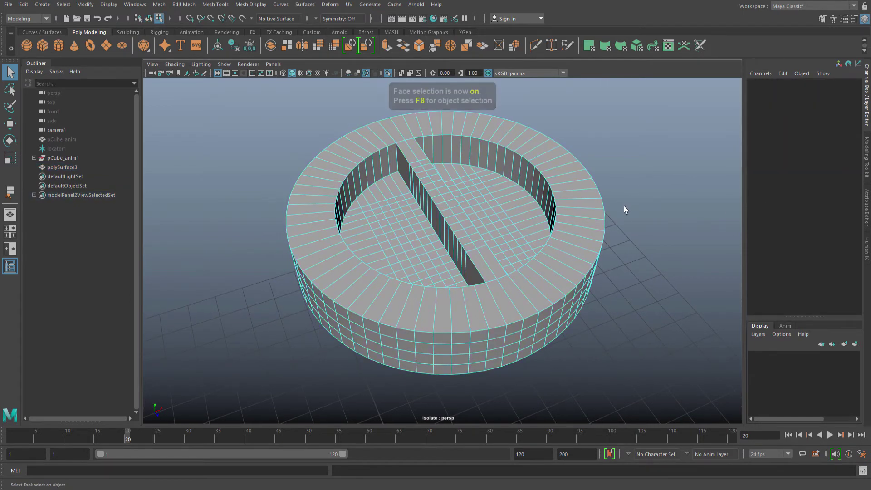
Exit isolation and examine the cap on its cylinder and the cube body, including a smoothed preview of the body.
click(385, 73)
scroll(513, 278, down, 10)
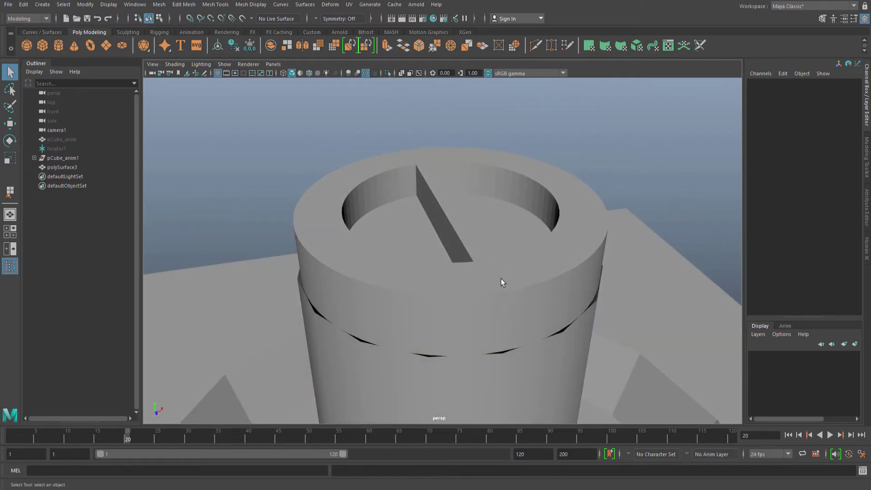
click(454, 256)
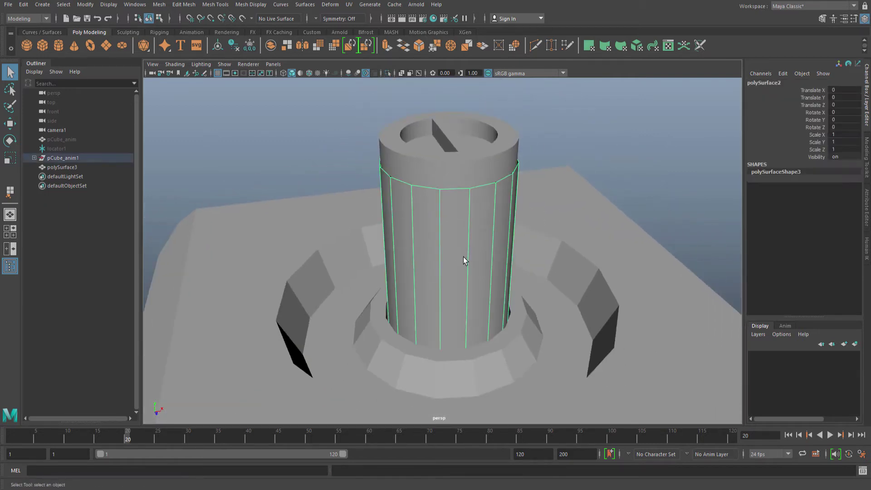
scroll(565, 186, down, 5)
click(565, 186)
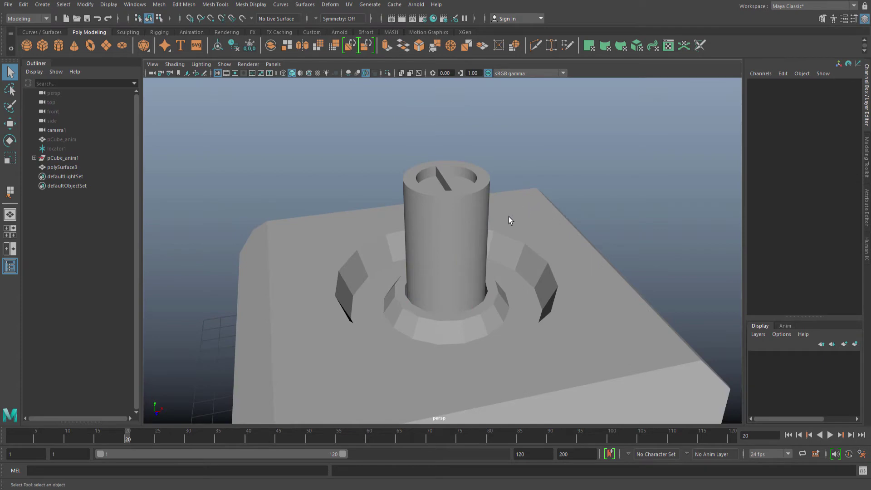
alt+drag(507, 216, 530, 249)
click(532, 223)
key(3)
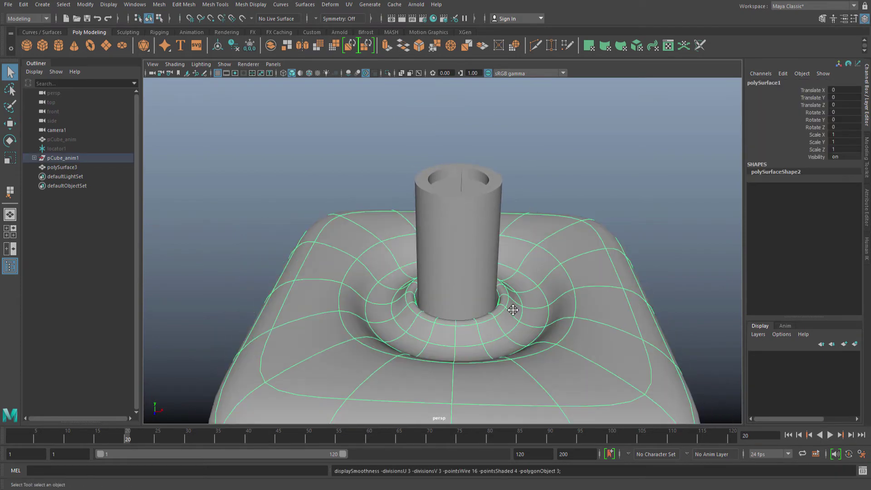
scroll(513, 309, down, 5)
key(1)
alt+drag(578, 205, 541, 243)
scroll(598, 221, up, 3)
click(598, 221)
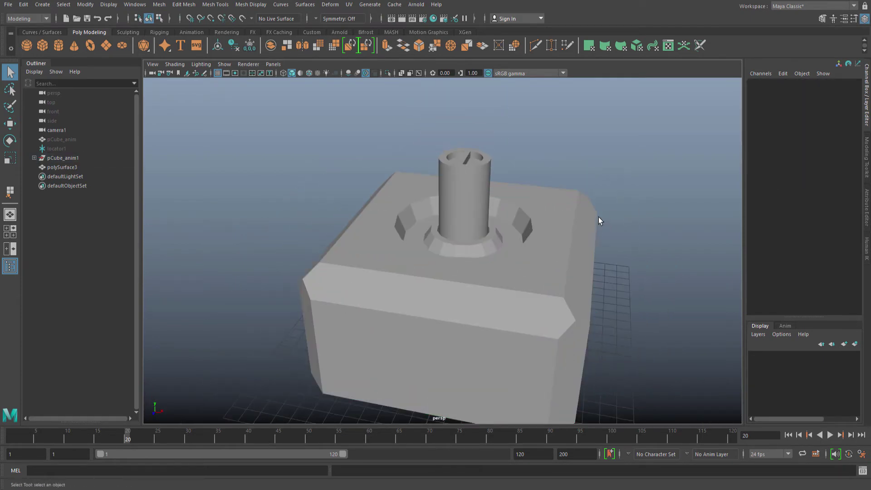
alt+drag(599, 220, 532, 241)
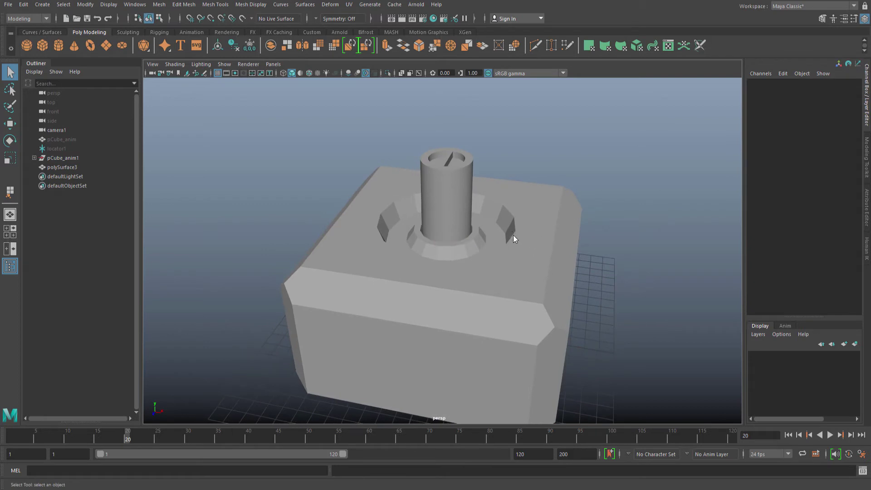
Show the reference camera view beside the perspective view and isolate the cap, framed from below.
key(space)
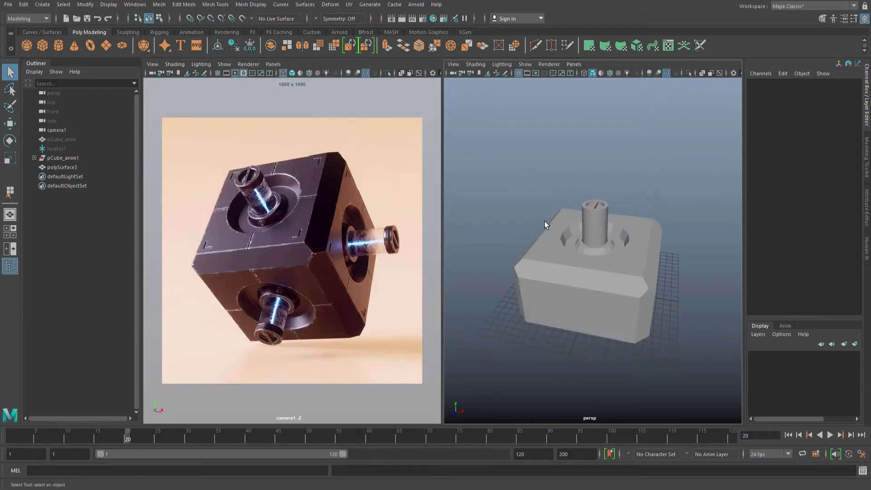
click(594, 212)
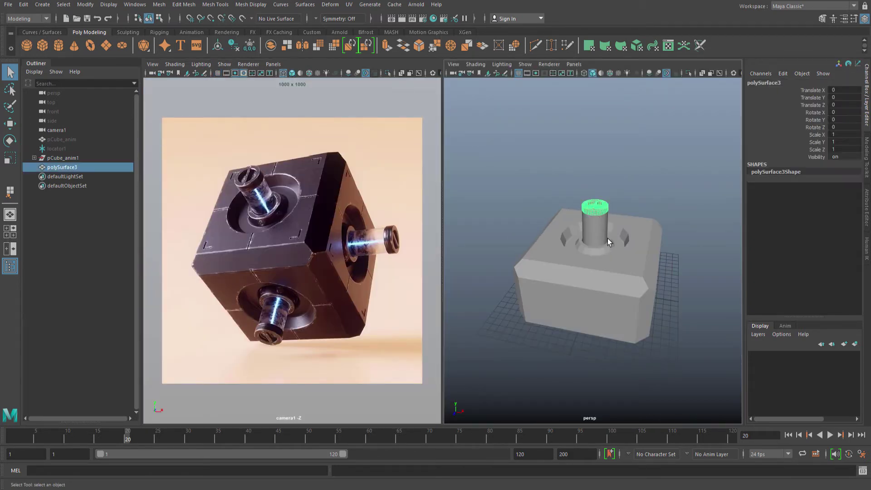
key(f)
alt+drag(612, 222, 562, 156)
key(ctrl+1)
alt+middle_drag(559, 157, 564, 170)
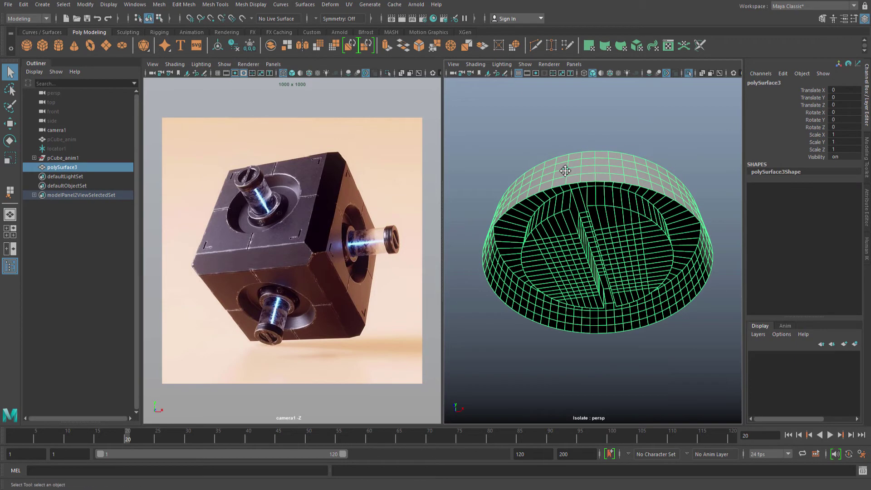
Extrude the cap's open bottom border edge loop slightly inward by scaling to give the wall thickness.
alt+drag(565, 170, 575, 194)
right_drag(567, 191, 567, 171)
click(565, 190)
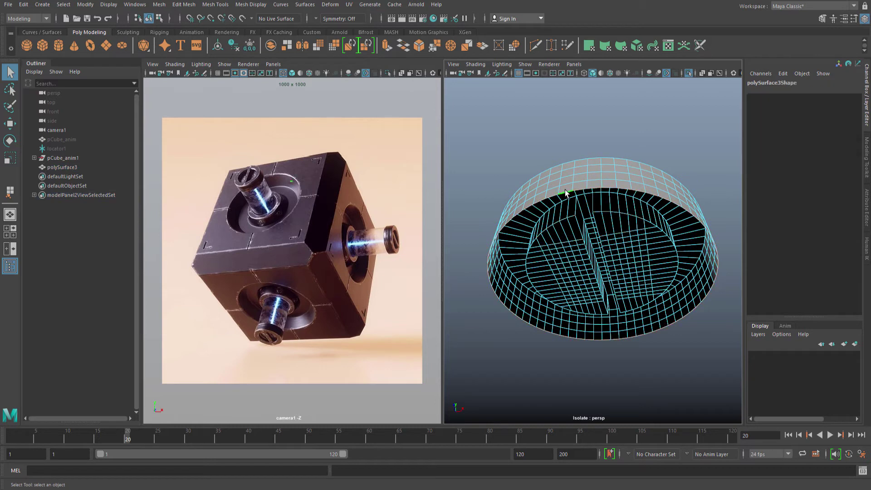
mouse_move(569, 196)
alt+mouse_down()
mouse_move(577, 199)
mouse_move(568, 196)
alt+mouse_up()
key(r)
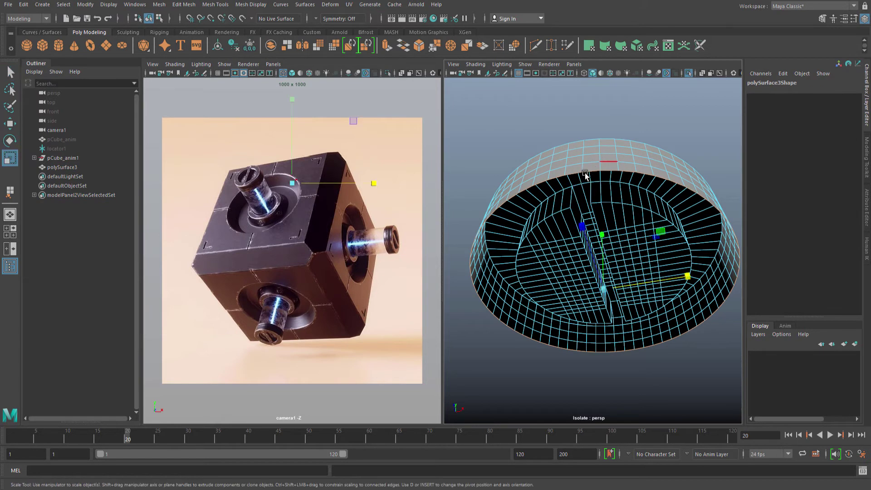
shift+drag(604, 291, 595, 291)
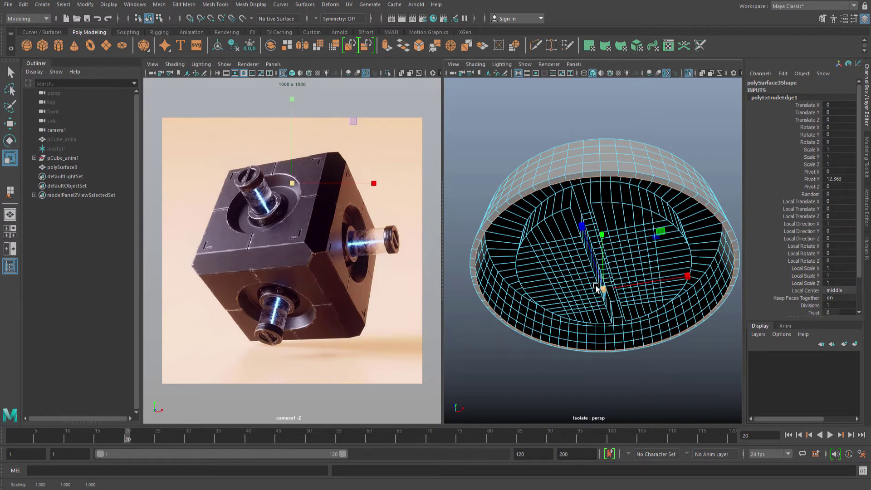
Extrude the inner bottom edge loop up inside the cap to form an inner wall and return to object mode.
key(q)
key(w)
mouse_move(602, 261)
shift+mouse_down()
mouse_move(613, 238)
mouse_move(597, 301)
mouse_move(606, 316)
mouse_move(600, 225)
mouse_move(607, 248)
shift+mouse_up()
key(q)
alt+right_drag(628, 263, 601, 262)
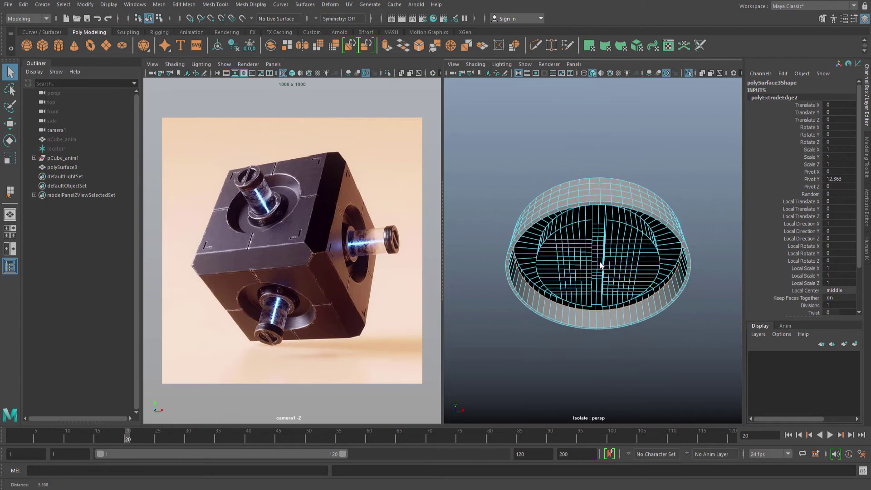
alt+middle_drag(602, 261, 603, 243)
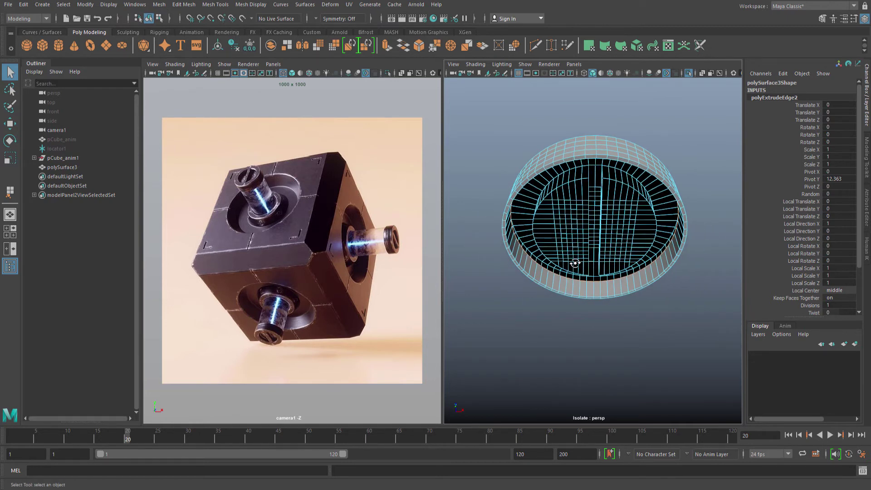
alt+drag(574, 263, 626, 319)
right_drag(606, 262, 634, 231)
click(659, 195)
alt+drag(663, 235, 674, 270)
click(635, 266)
click(680, 303)
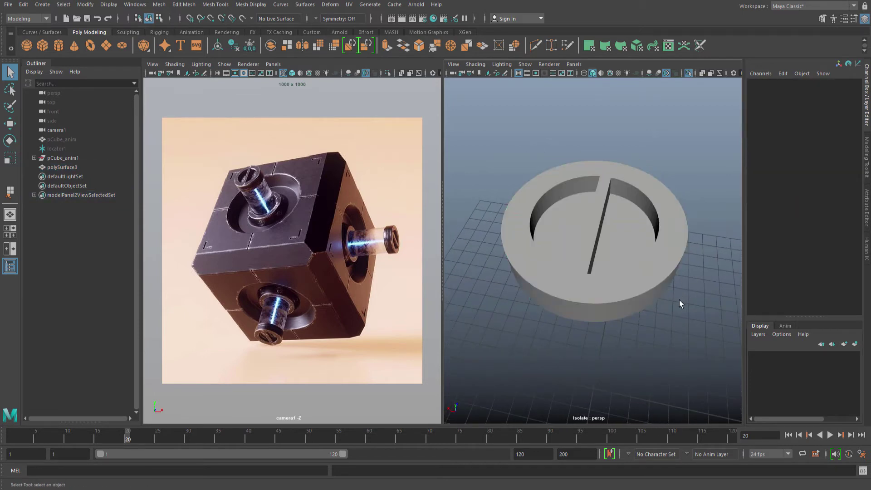
Exit isolation and scale the cap to 1.032 in X and Z, leaving its height scale at 1.
alt+drag(680, 303, 611, 280)
key(ctrl+1)
click(606, 267)
key(r)
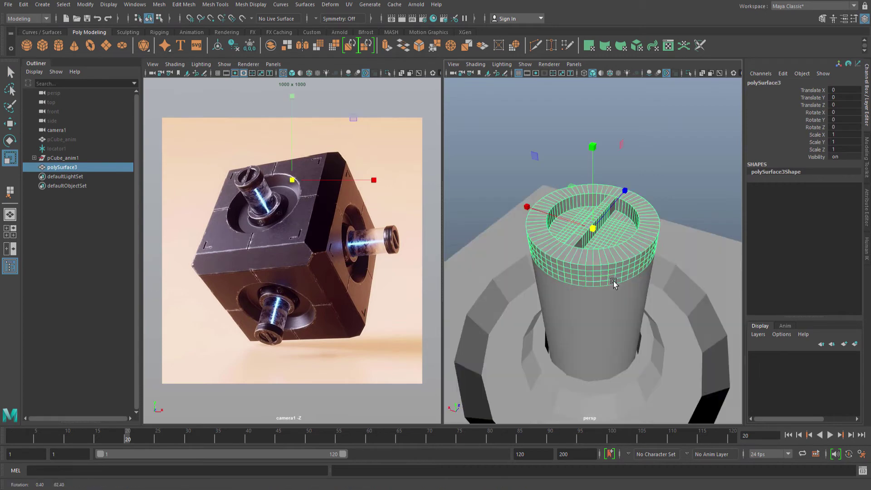
key(space)
drag(559, 158, 630, 222)
alt+drag(580, 179, 575, 190)
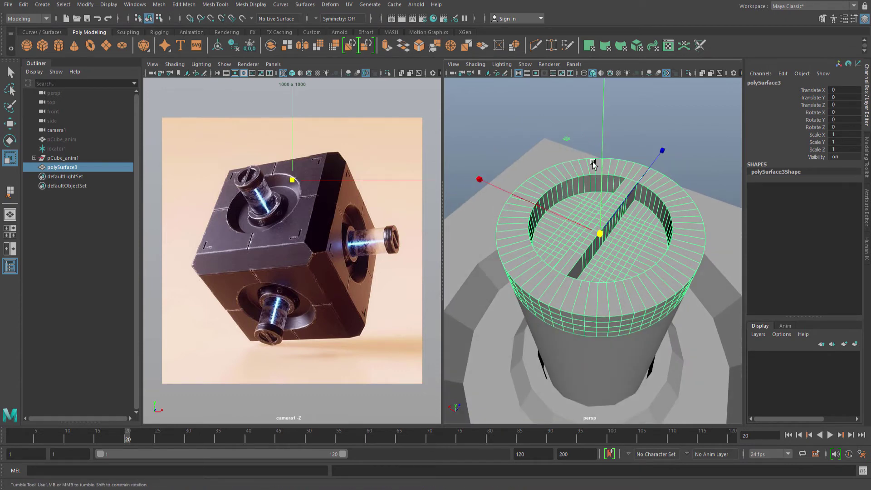
alt+drag(593, 162, 540, 194)
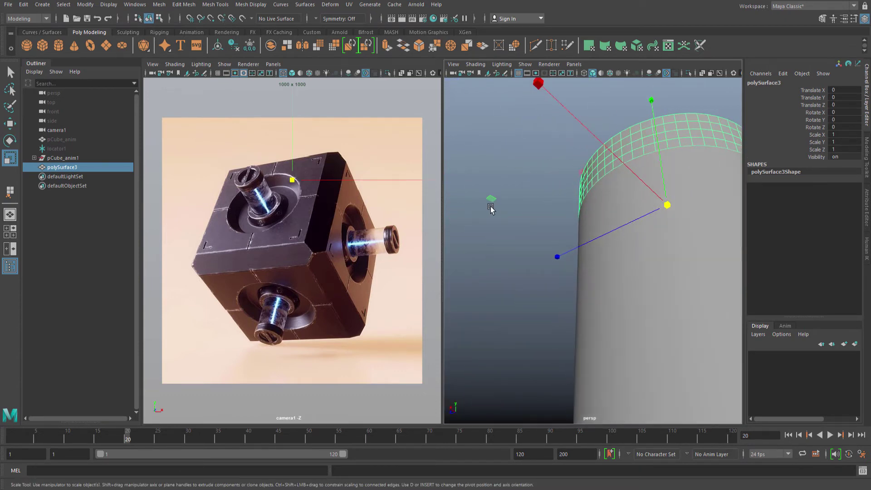
middle_click(492, 200)
middle_drag(491, 200, 488, 200)
drag(490, 198, 492, 198)
Lower the cap over the cylinder's upper end to Translate Y -0.206.
key(q)
mouse_move(600, 181)
alt+mouse_down()
mouse_move(607, 190)
mouse_move(587, 201)
mouse_move(623, 200)
mouse_move(617, 188)
alt+mouse_up()
click(594, 210)
key(4)
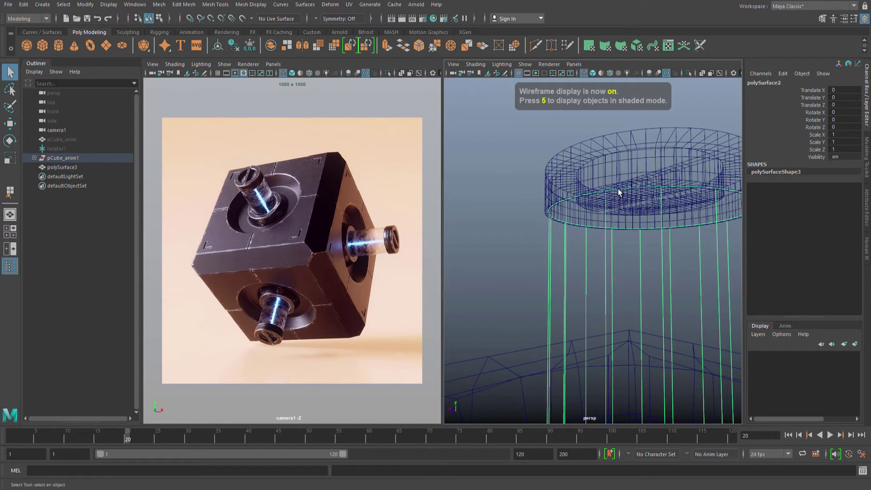
key(5)
click(614, 167)
key(w)
drag(641, 153, 648, 173)
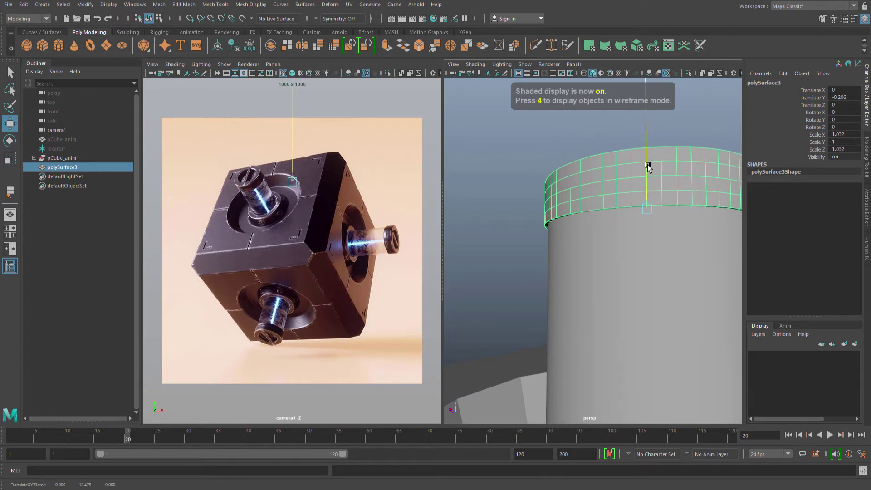
key(q)
Examine how the cap overlaps the cylinder in wireframe and shaded display.
alt+right_drag(648, 172, 491, 205)
alt+drag(565, 222, 564, 280)
click(565, 282)
key(4)
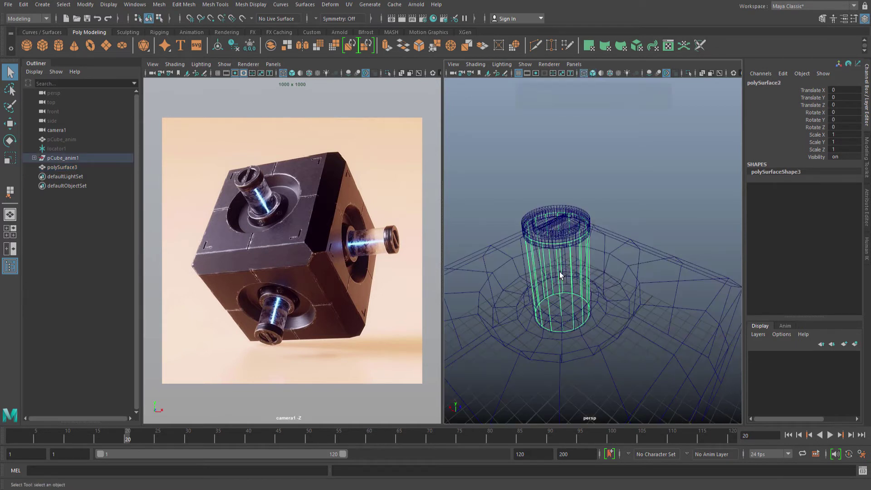
key(5)
alt+middle_drag(567, 258, 584, 214)
alt+drag(583, 274, 592, 275)
alt+drag(565, 189, 570, 194)
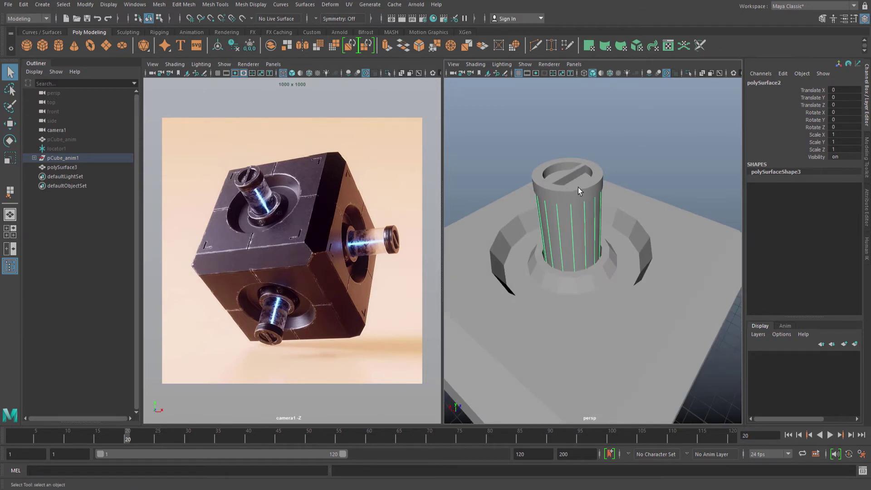
Bevel the upper rim edge loop of one half of the cap's recess with fraction 0.5 and 1 segment.
click(577, 188)
key(f)
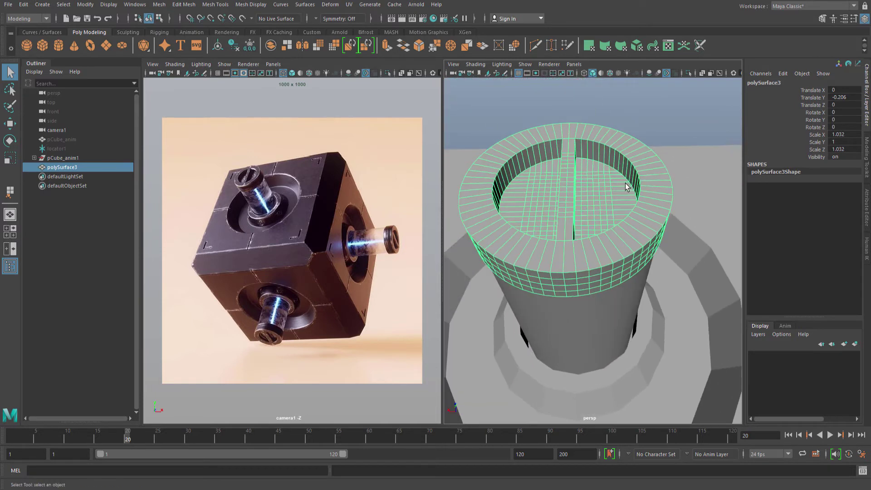
alt+drag(584, 179, 579, 175)
alt+right_drag(579, 175, 605, 157)
alt+drag(605, 157, 576, 144)
right_drag(589, 115, 588, 100)
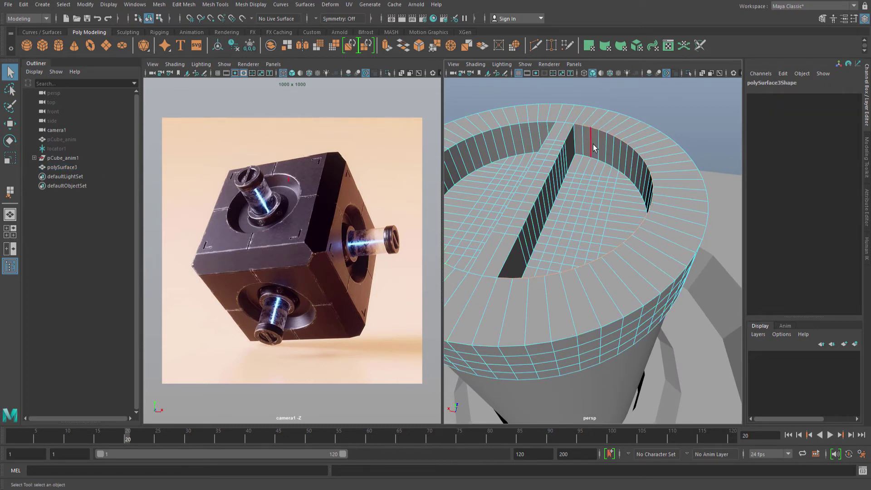
alt+drag(571, 132, 568, 129)
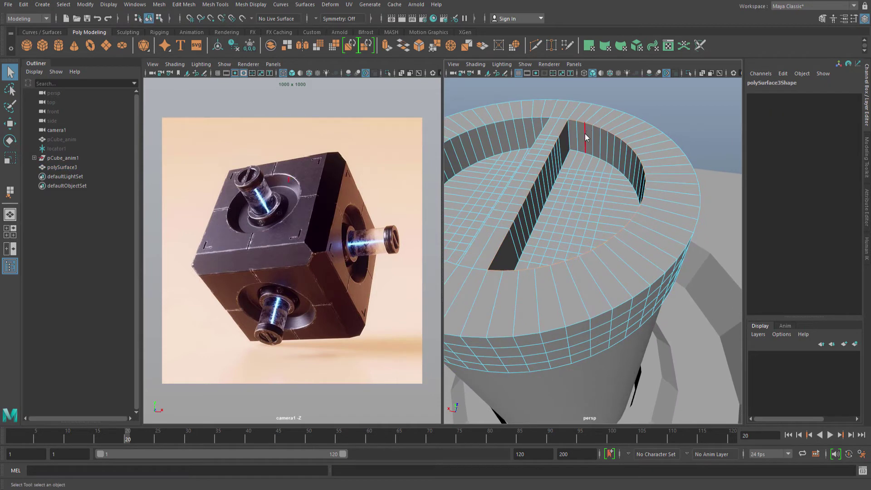
shift+right_drag(585, 133, 620, 133)
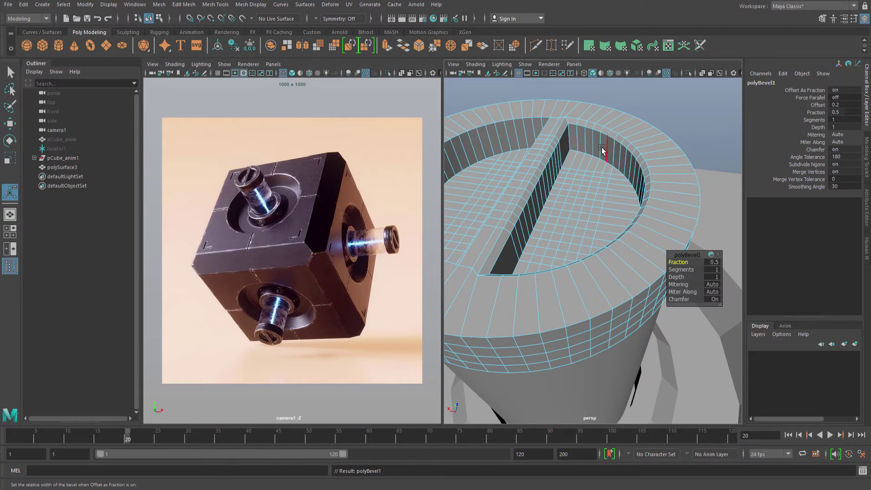
alt+drag(582, 155, 626, 160)
key(q)
Bevel the upper rim edge loop of the other recess half with fraction 0.5 and return to object mode.
double_click(570, 128)
key(ctrl+b)
key(q)
scroll(619, 162, up, 5)
alt+middle_drag(620, 162, 597, 163)
scroll(596, 163, down, 5)
right_drag(565, 192, 594, 164)
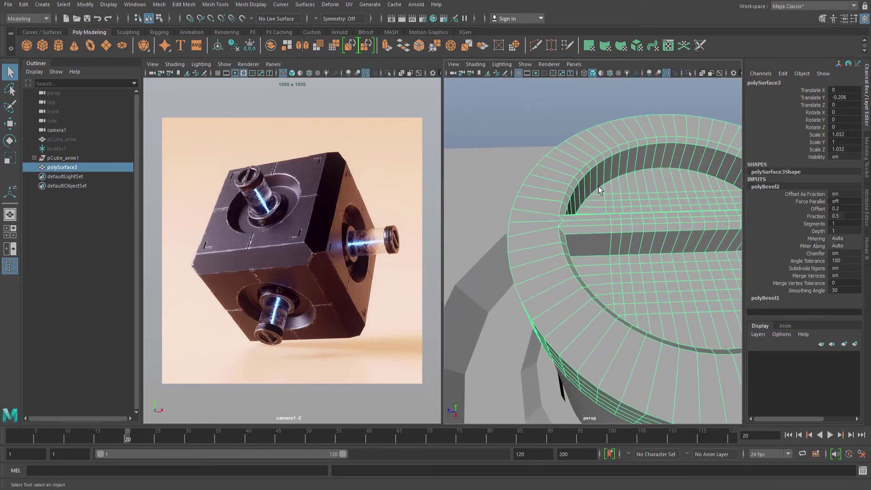
Delete the bevelled cap's construction history and inspect its rim and side wall.
alt+drag(598, 186, 613, 138)
scroll(613, 137, up, 3)
click(630, 129)
click(620, 156)
key(alt+shift+d)
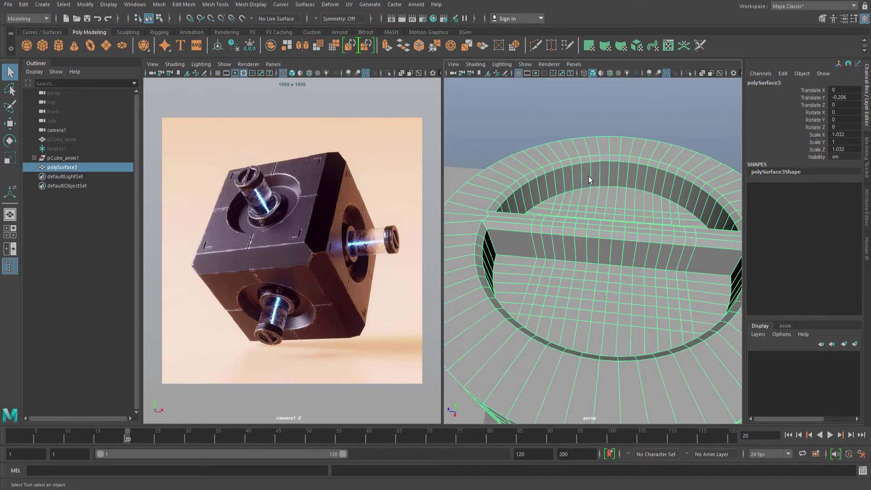
alt+drag(589, 176, 572, 189)
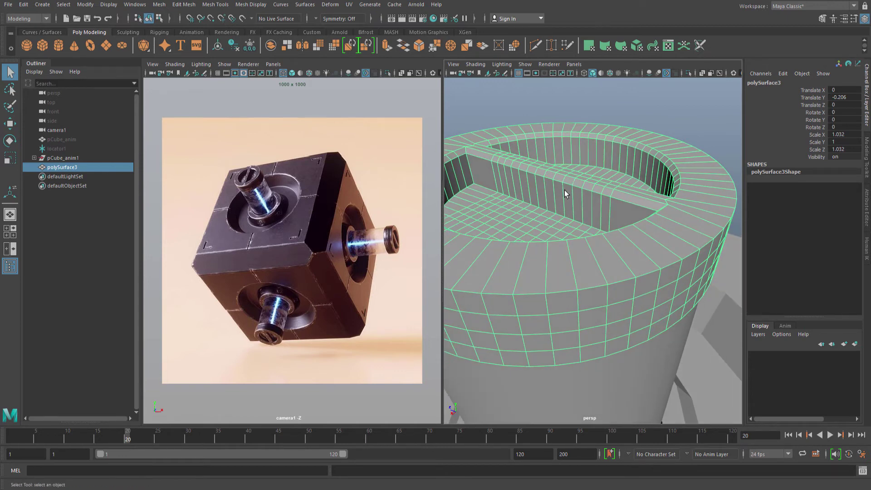
alt+drag(564, 189, 576, 220)
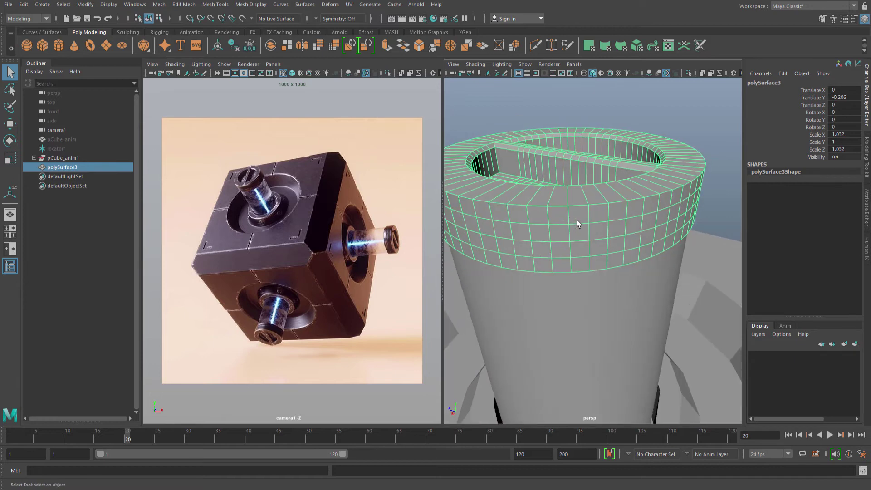
Bevel the outer edge loop around the cap's upper rim with a fraction of 0.3 and 3 segments.
right_drag(575, 220, 612, 210)
double_click(578, 206)
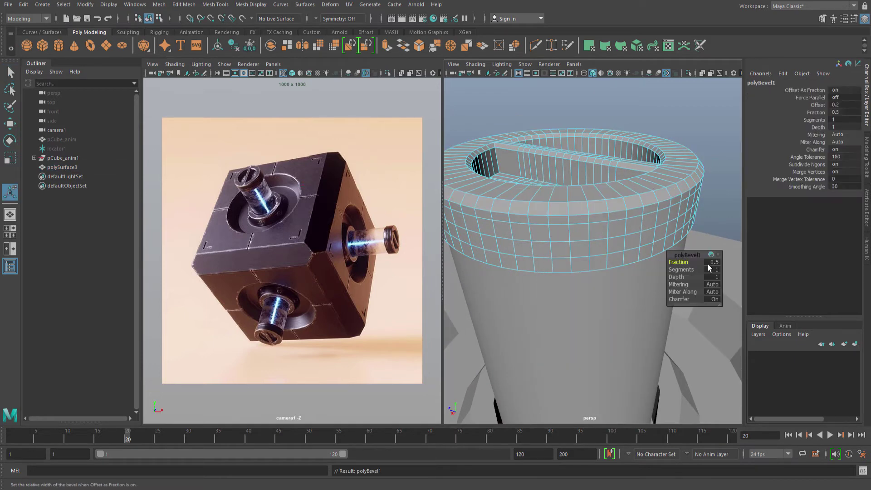
click(711, 262)
text(0.2)
key(Return)
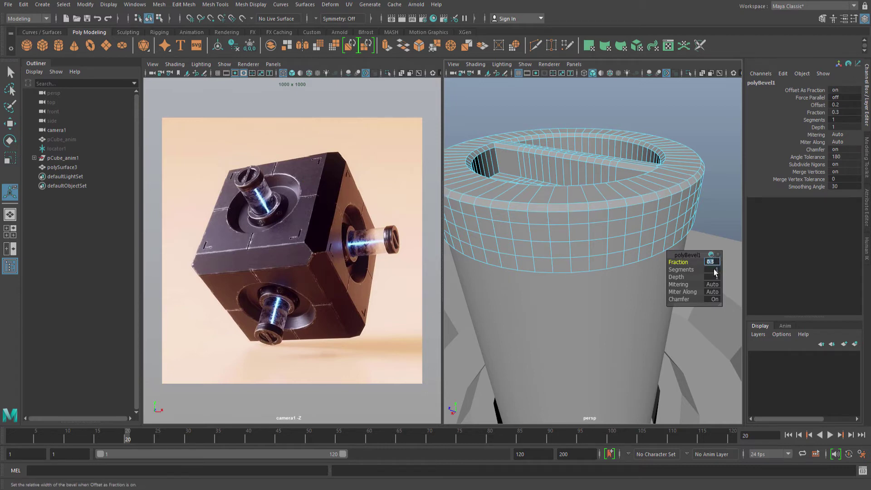
click(715, 271)
text(2)
key(Return)
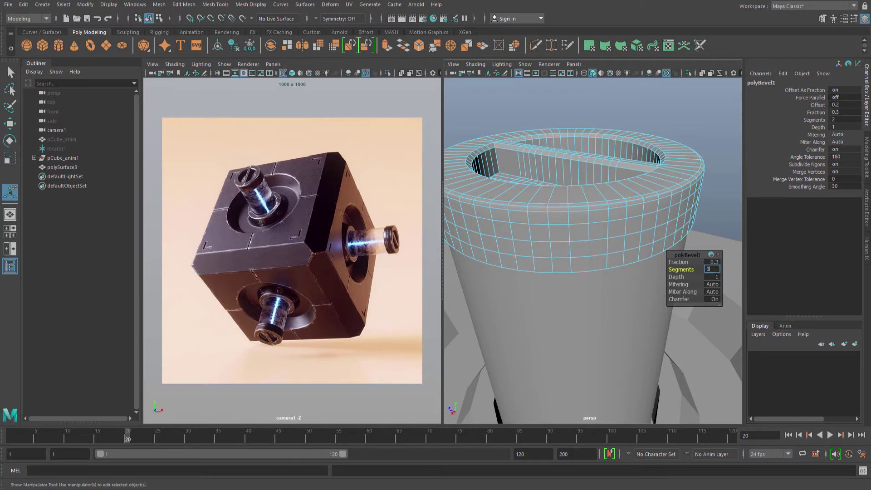
key(Return)
Set the upper rim bevel's fraction to 0.4 and return to object selection.
click(719, 262)
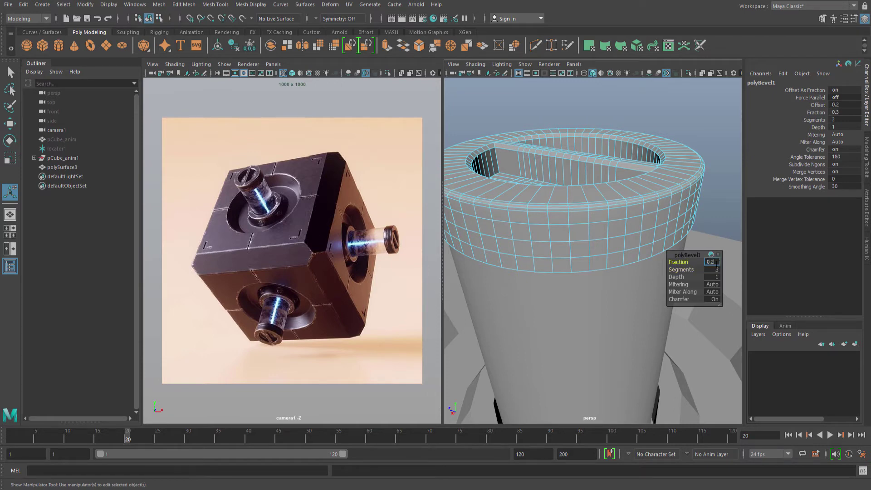
text(0.2)
key(BackSpace)
text(35)
key(Return)
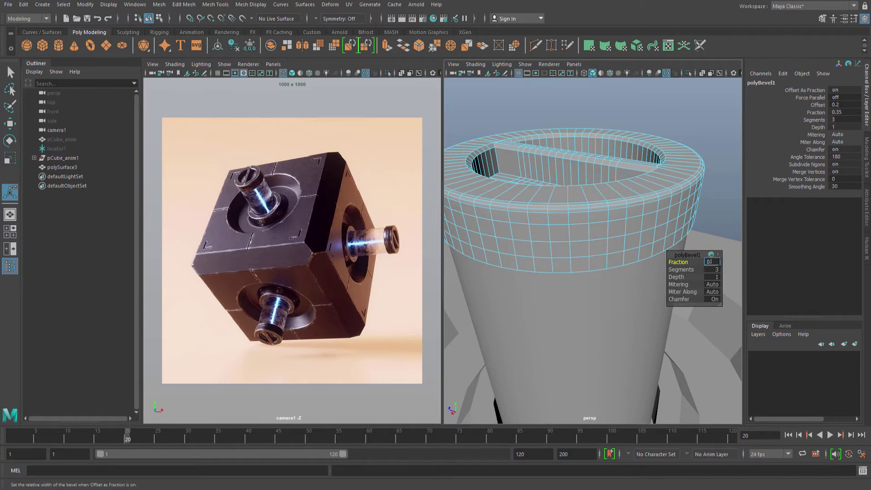
text(0.4)
key(Return)
alt+drag(605, 188, 606, 190)
key(q)
right_drag(606, 190, 684, 132)
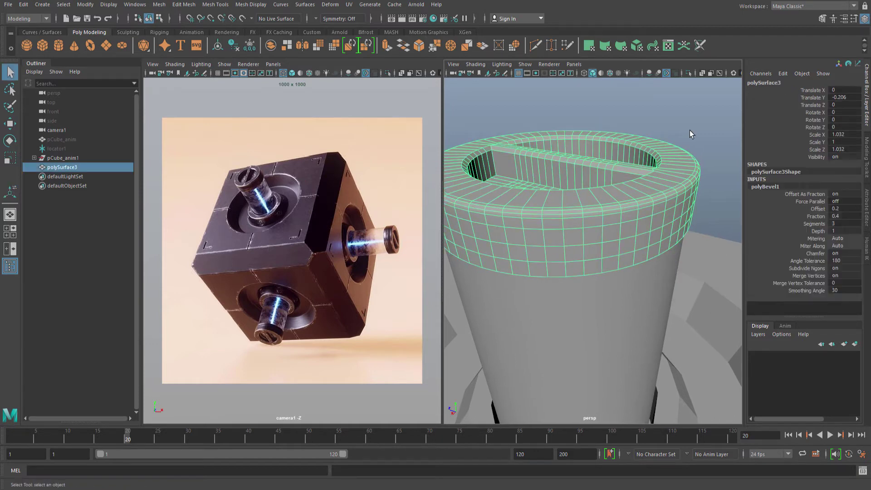
Examine the beveled upper rim of the cap from several angles, with and without the wireframe selection highlight.
click(689, 130)
click(661, 178)
alt+drag(654, 204, 688, 211)
click(703, 166)
alt+right_drag(687, 211, 603, 216)
alt+drag(603, 215, 644, 219)
click(640, 225)
key(f)
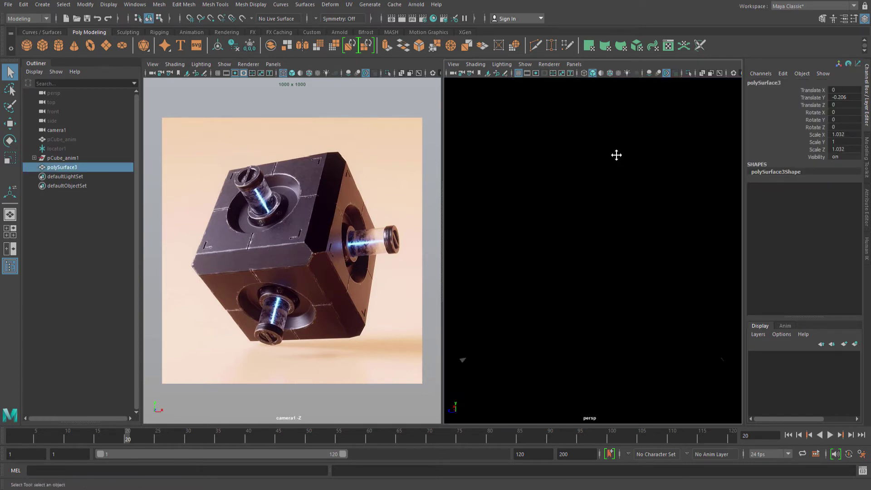
Isolate the cap in the perspective view with its open underside exposed.
alt+drag(616, 191, 608, 194)
alt+right_drag(570, 194, 586, 193)
alt+drag(586, 193, 594, 205)
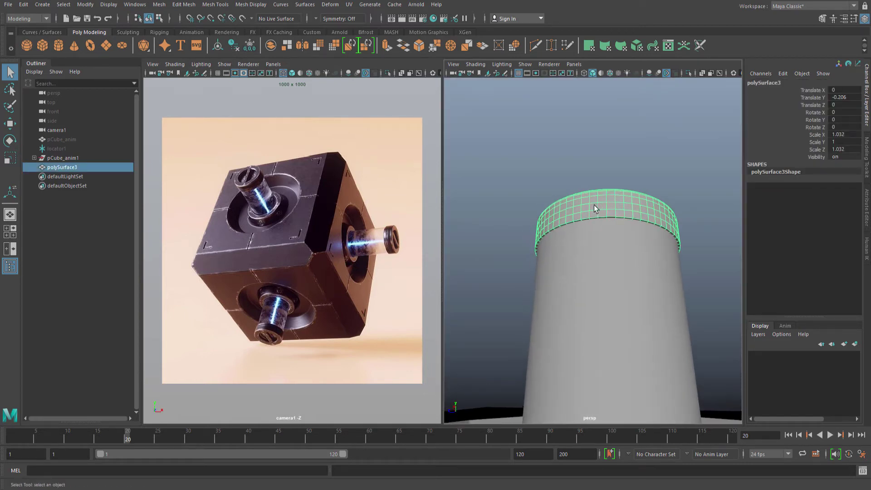
alt+right_drag(561, 207, 585, 209)
key(ctrl+1)
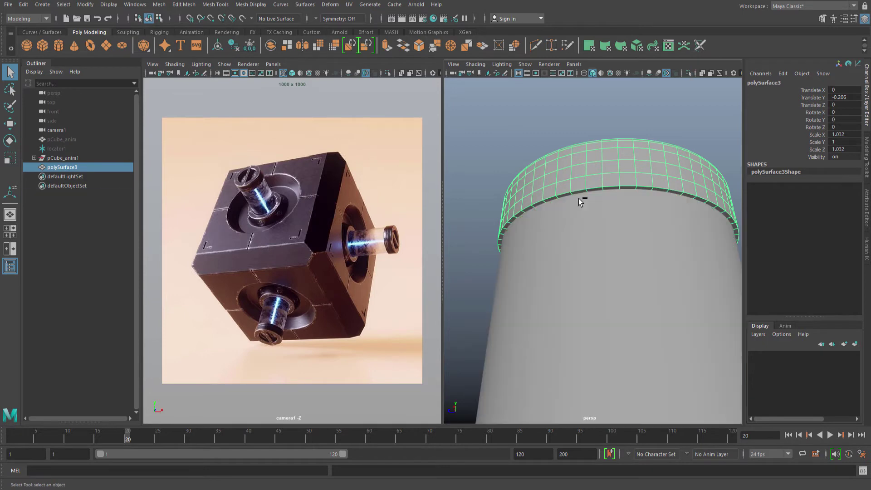
alt+drag(588, 212, 567, 197)
alt+right_drag(566, 198, 561, 126)
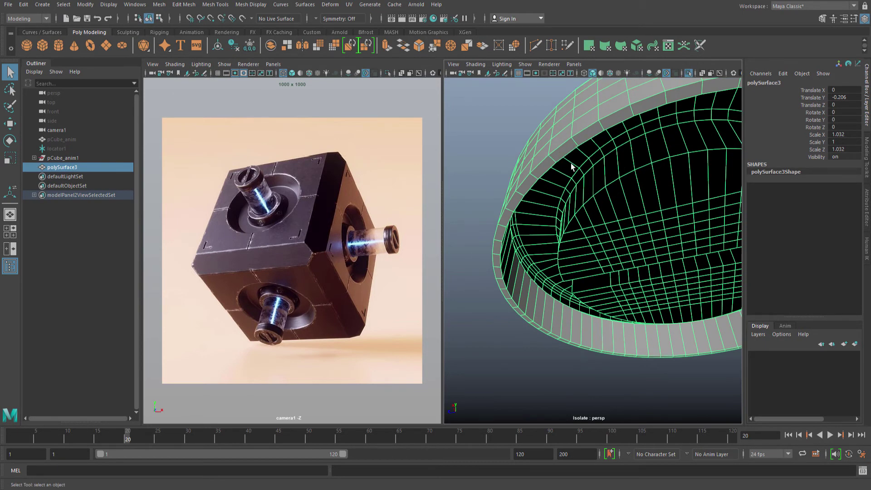
Bevel the outer edge loop around the cap's lower rim with 3 segments and return to object selection.
mouse_move(577, 151)
alt+mouse_down()
mouse_move(562, 150)
mouse_move(575, 155)
mouse_move(579, 142)
alt+mouse_up()
right_drag(579, 142, 579, 123)
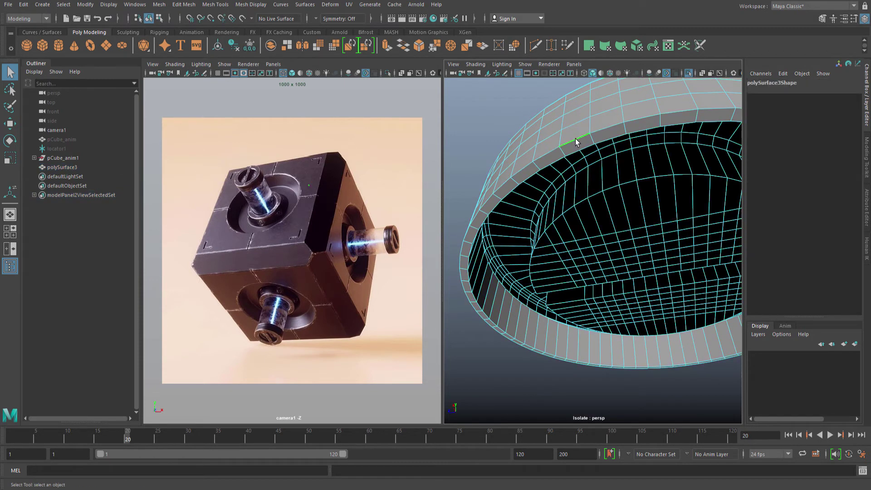
alt+drag(576, 141, 577, 142)
shift+right_drag(577, 139, 616, 139)
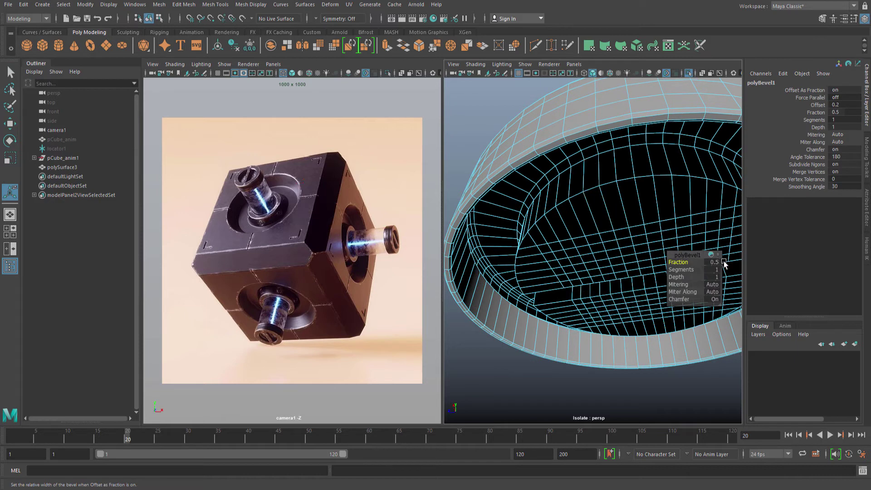
click(715, 270)
text(2)
key(Return)
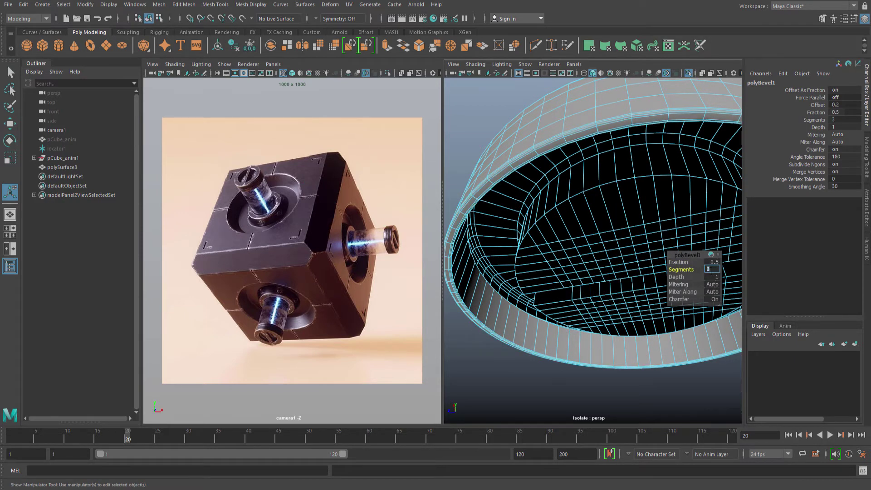
text(3)
key(Return)
key(q)
right_drag(589, 161, 640, 136)
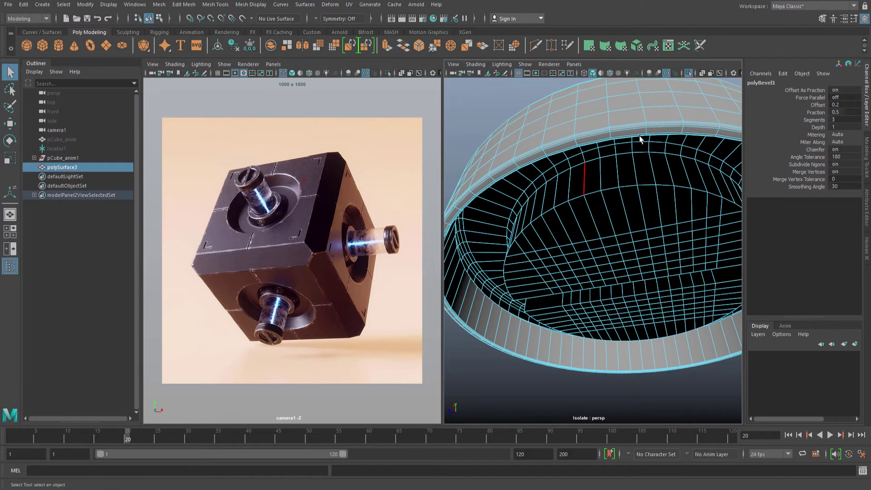
Examine the isolated cap from above and the sides to check the shading of its bevels.
alt+drag(608, 146, 587, 183)
scroll(585, 193, down, 3)
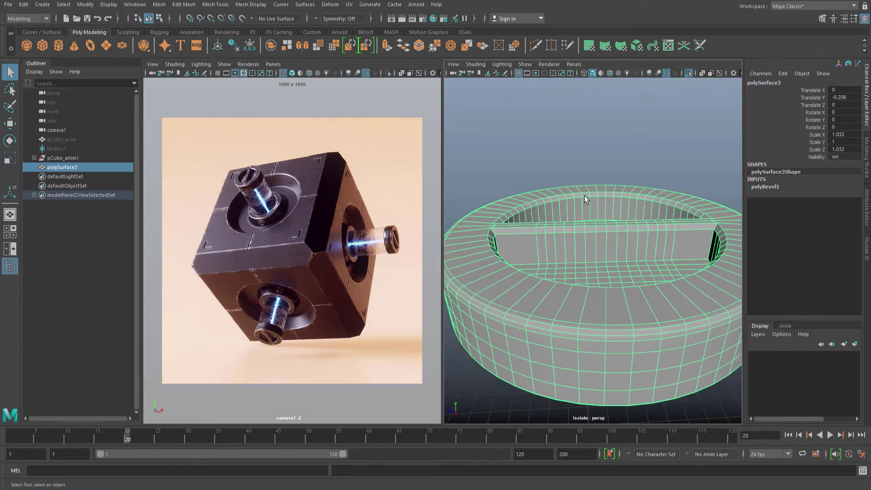
scroll(586, 193, down, 2)
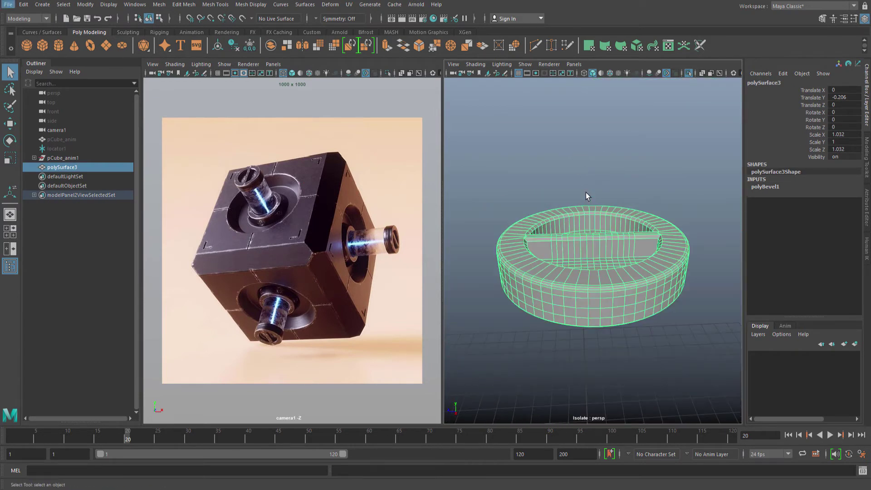
alt+drag(586, 193, 603, 209)
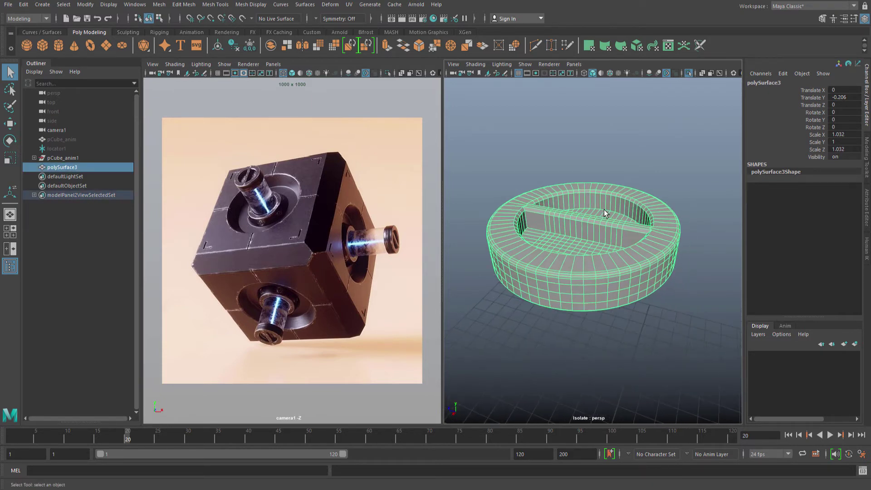
click(624, 181)
click(615, 199)
alt+drag(611, 203, 585, 235)
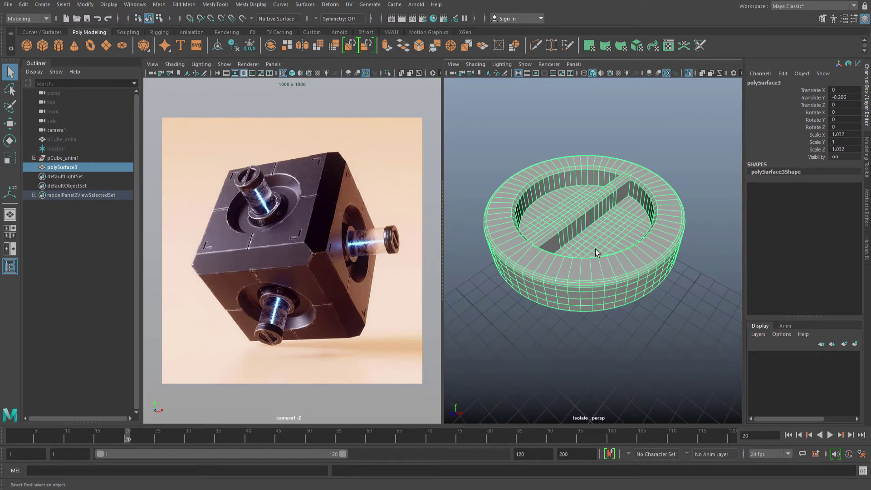
click(684, 193)
alt+drag(685, 193, 595, 230)
click(613, 222)
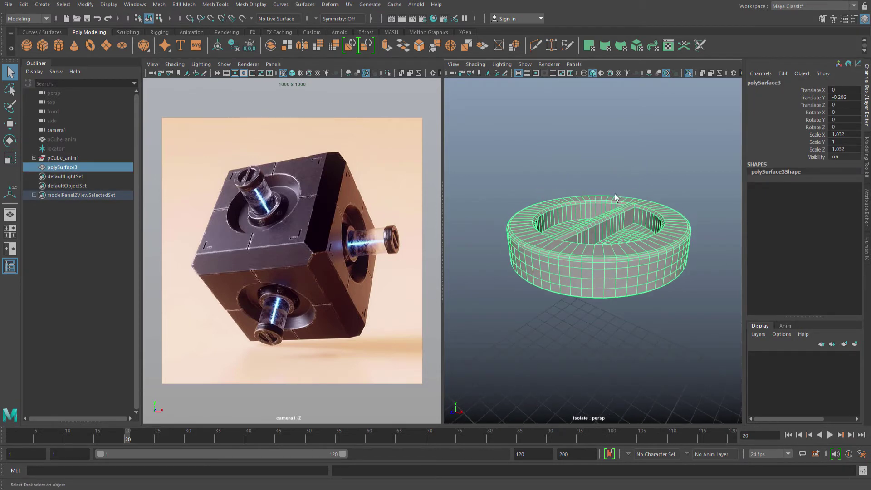
alt+drag(615, 194, 605, 213)
click(641, 191)
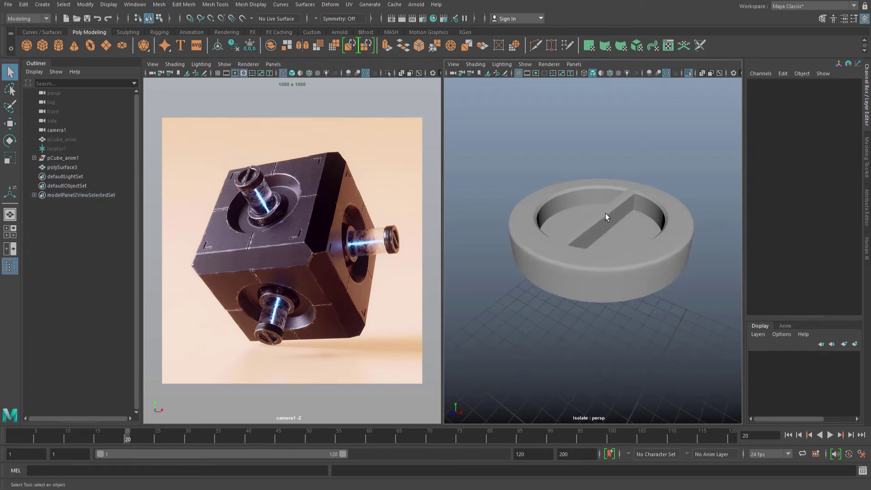
End the cap's isolation and isolate the cube body with the circular recess instead.
key(ctrl+1)
alt+middle_drag(602, 241, 575, 281)
click(587, 279)
click(554, 301)
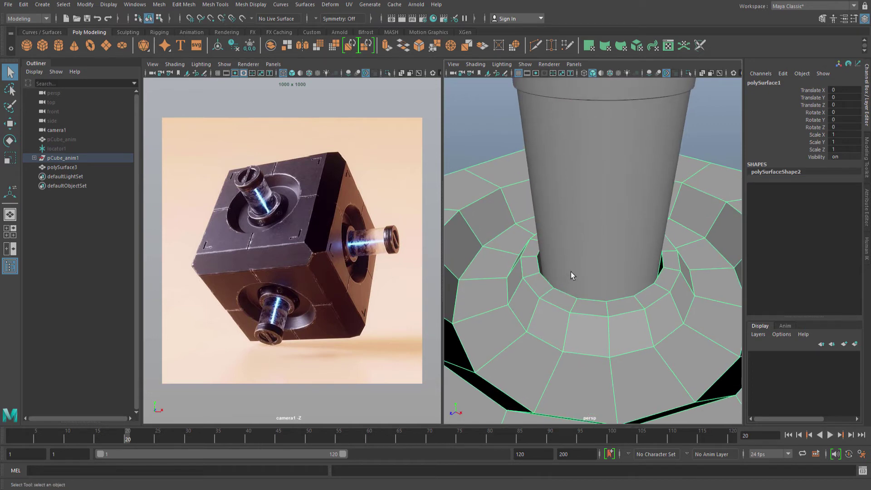
key(ctrl+1)
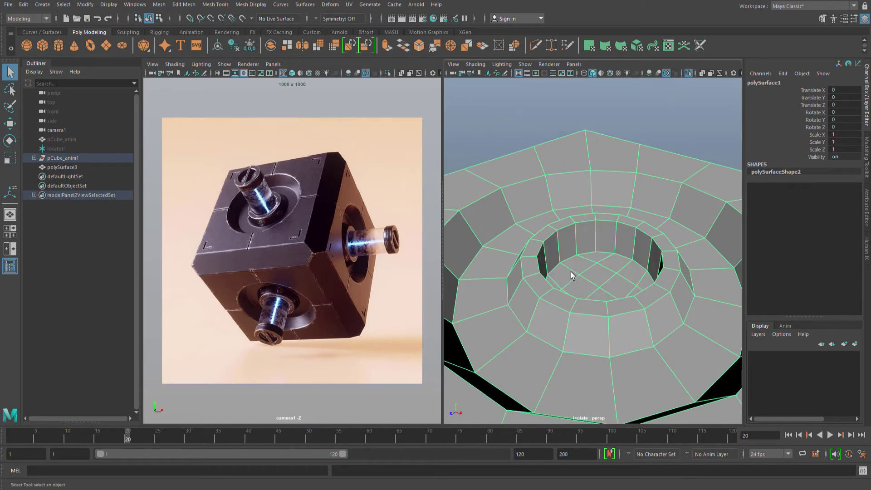
alt+drag(589, 207, 622, 186)
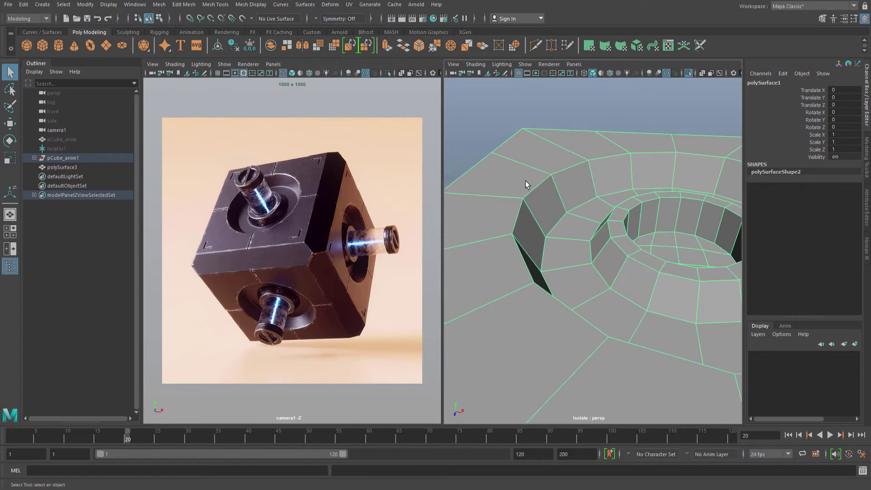
Bevel the edge loop around the outer rim of the cube's circular recess with a fraction of 0.2.
alt+drag(530, 181, 547, 204)
right_drag(549, 204, 553, 180)
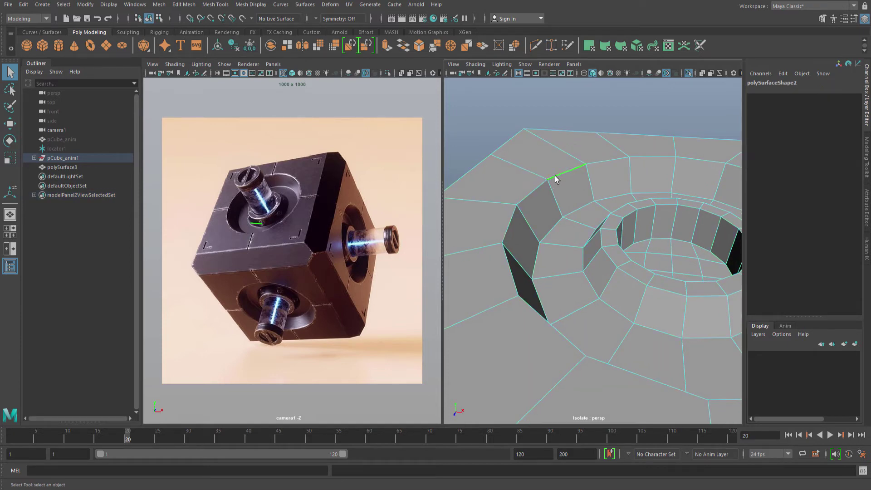
double_click(554, 175)
alt+drag(554, 175, 511, 226)
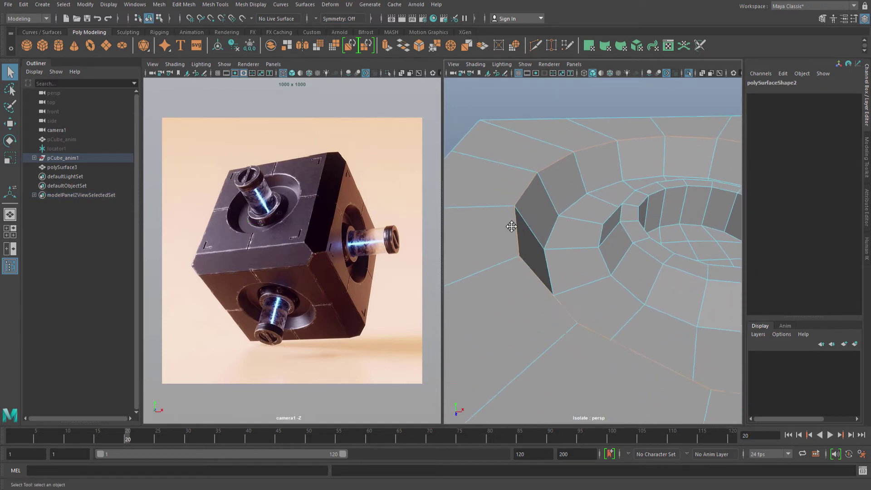
shift+right_drag(511, 226, 548, 224)
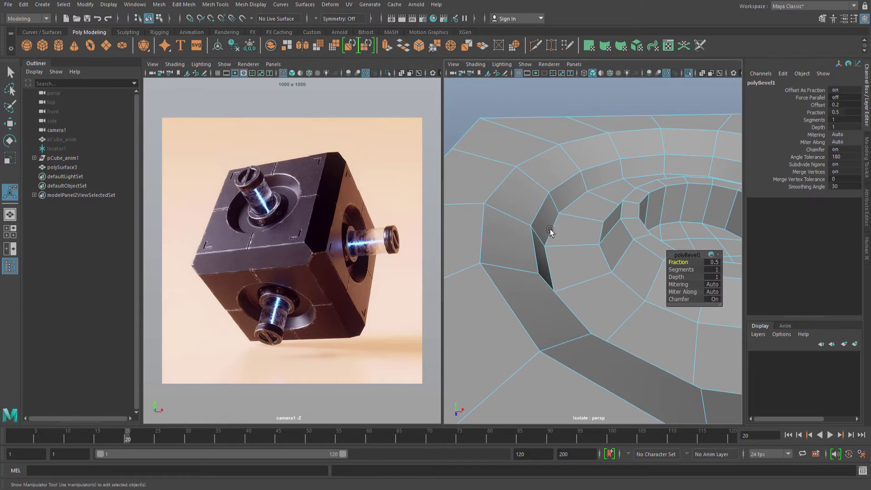
alt+drag(550, 231, 563, 246)
click(716, 262)
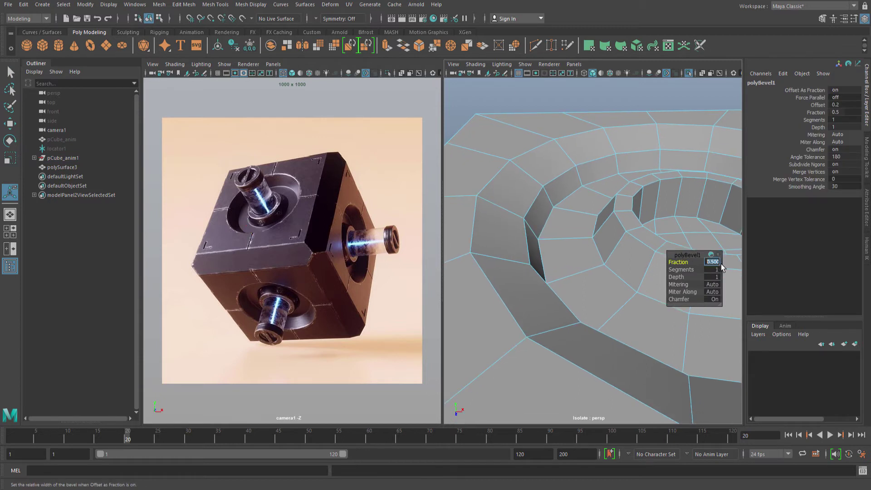
text(0.2)
key(Return)
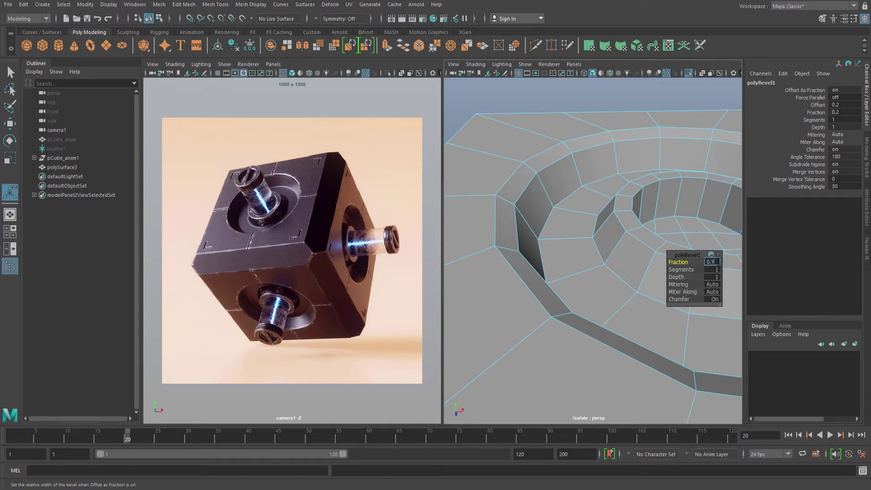
Try fractions of 0.15, 0.1, 0.05 and 0.8 for the recess rim bevel.
text(0.15)
key(Return)
text(0.1)
key(Return)
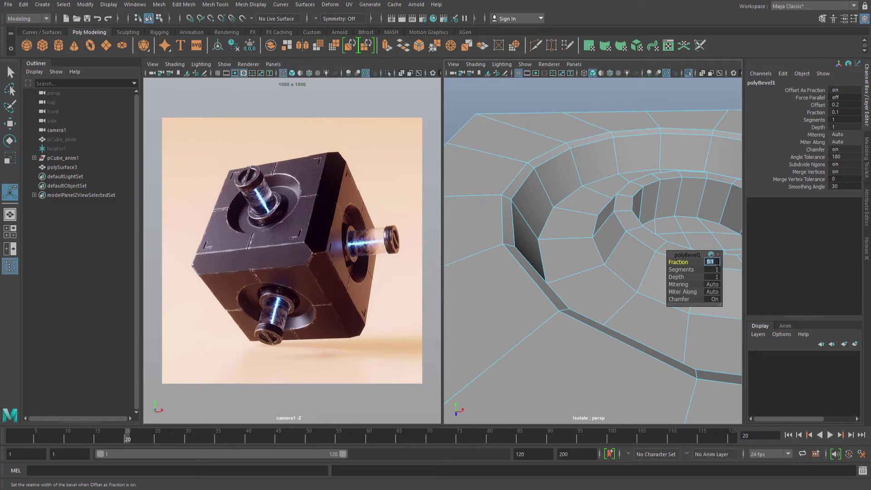
text(0.05)
key(Return)
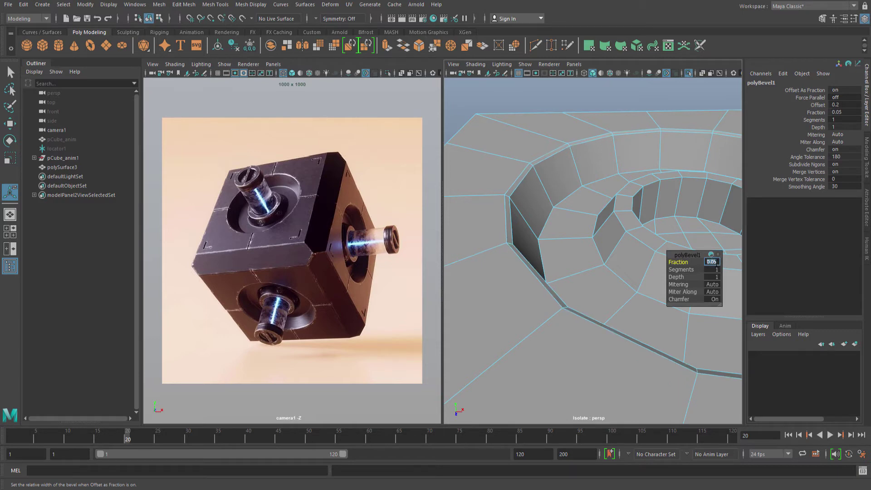
text(0.8)
key(Return)
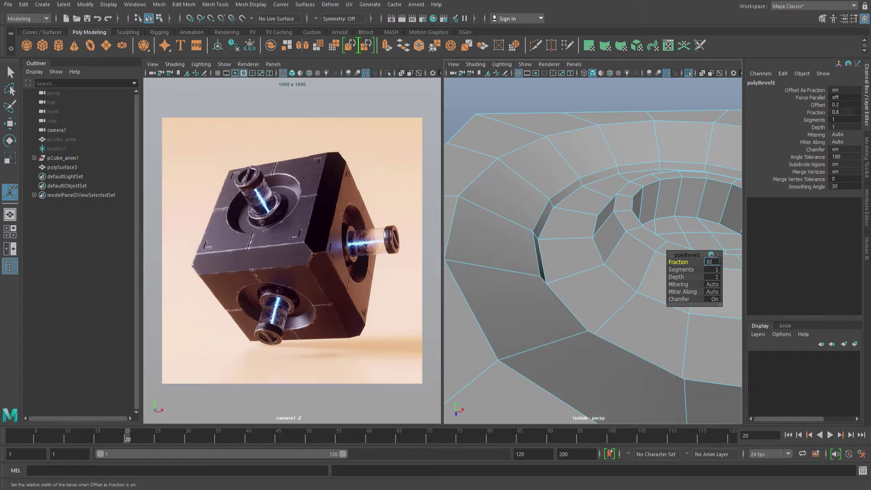
Set the recess rim bevel to a fraction of 0.08 with 3 segments and exit the bevel adjustment.
text(0.08)
key(Return)
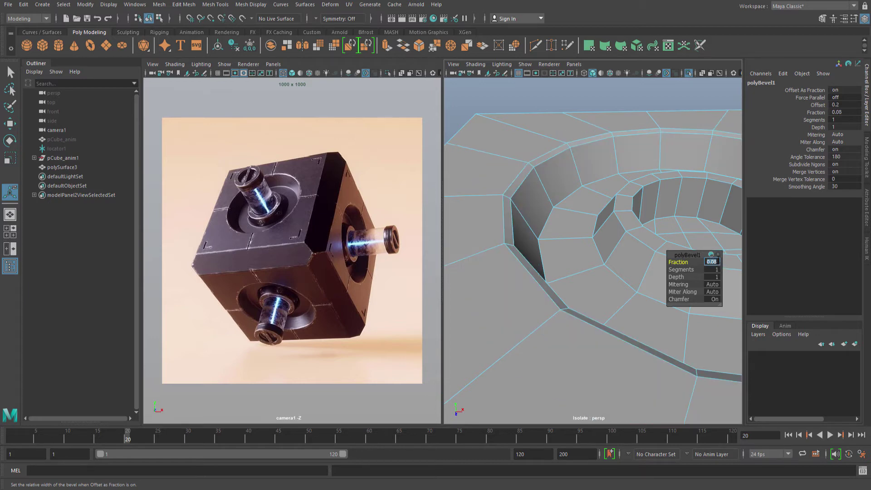
click(719, 270)
text(3)
key(Return)
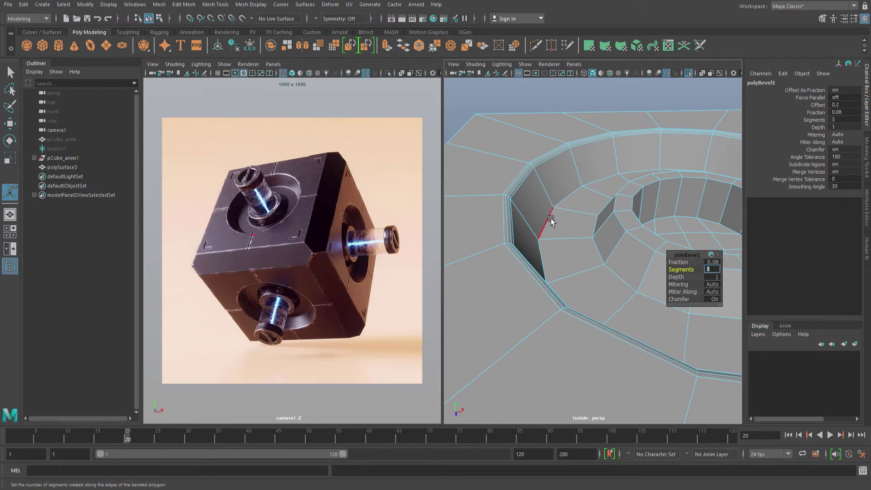
key(q)
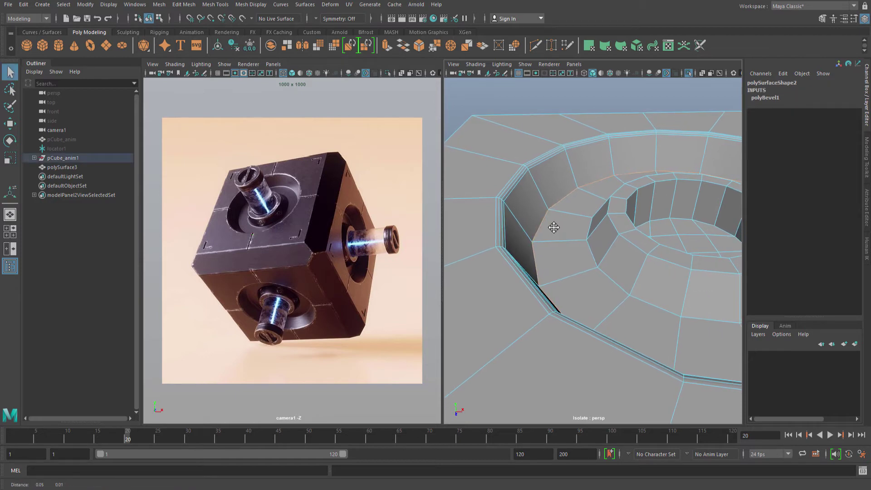
Bevel the edge loop where the recess's outer wall meets its floor with a fraction of 0.08 and 3 segments.
double_click(553, 239)
key(ctrl+b)
click(711, 262)
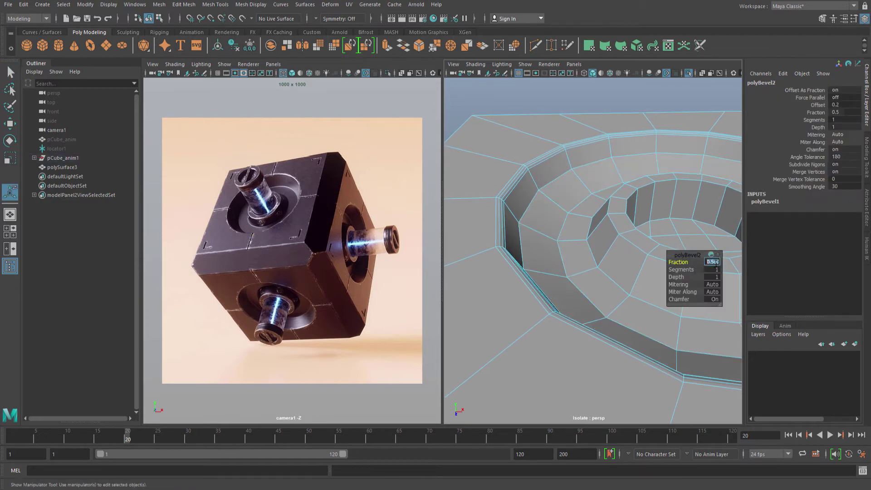
text(0.08)
key(Return)
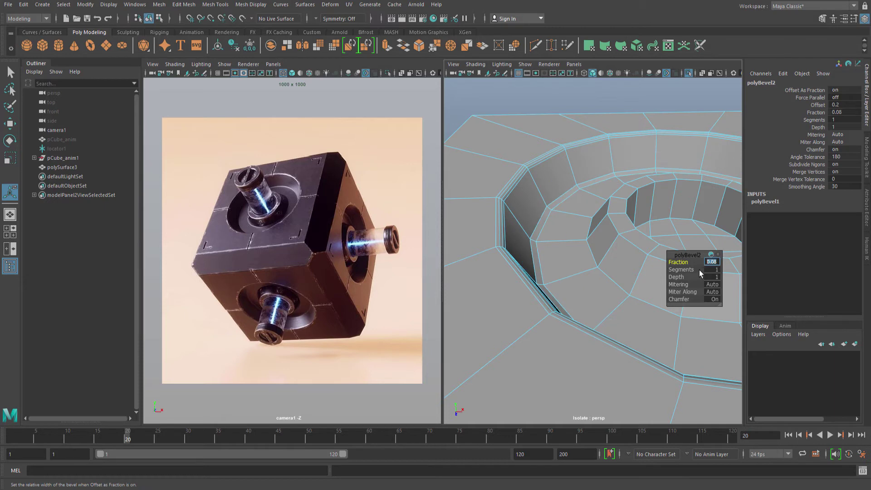
click(712, 269)
text(3)
key(Return)
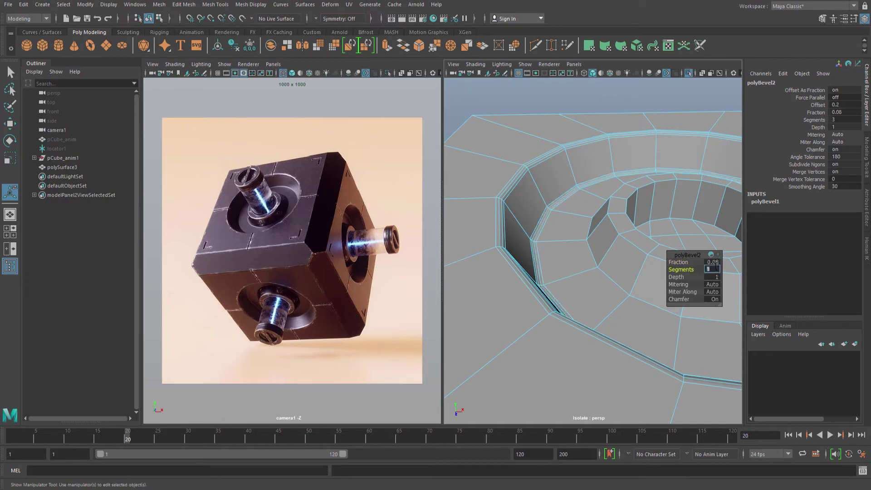
Set the wall-to-floor bevel's fraction to 0.05 and exit the bevel adjustment.
click(712, 261)
text(0.0)
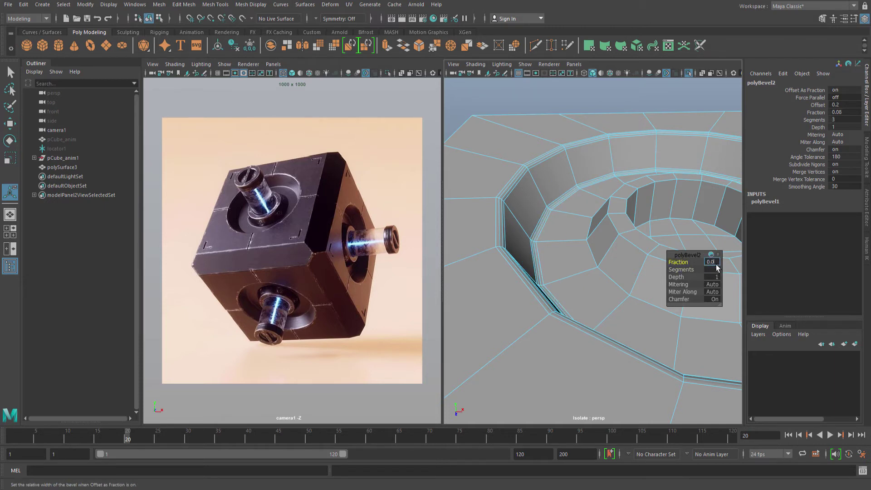
text(5)
key(Return)
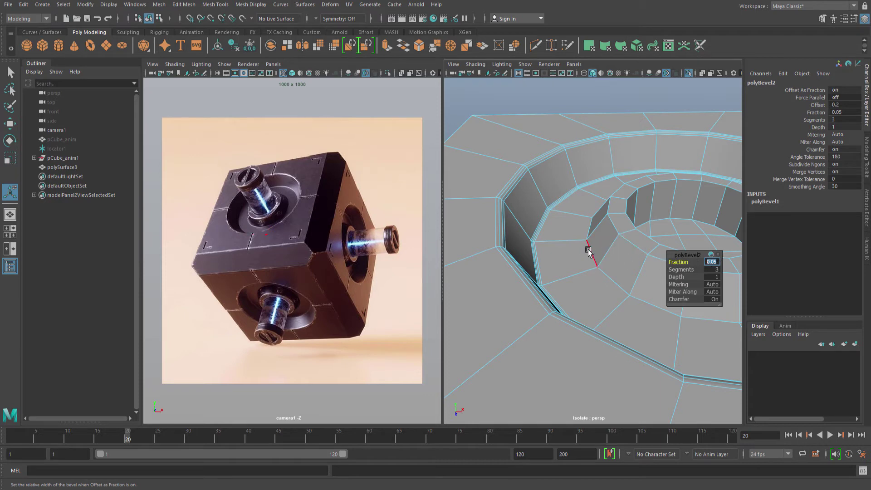
scroll(588, 250, down, 3)
key(q)
Bevel the edge loop at the base of the recess's raised inner ring with a fraction of 0.05 and 3 segments.
scroll(603, 258, down, 3)
scroll(603, 258, up, 3)
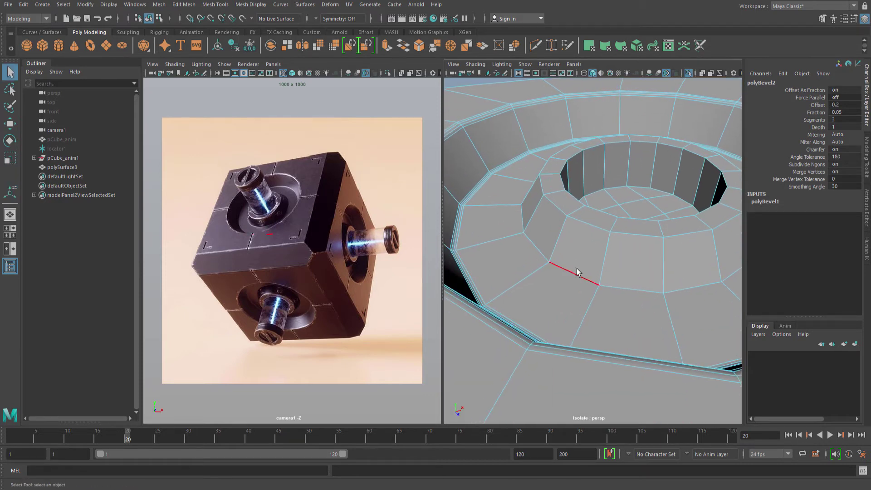
click(574, 272)
alt+drag(573, 257, 564, 265)
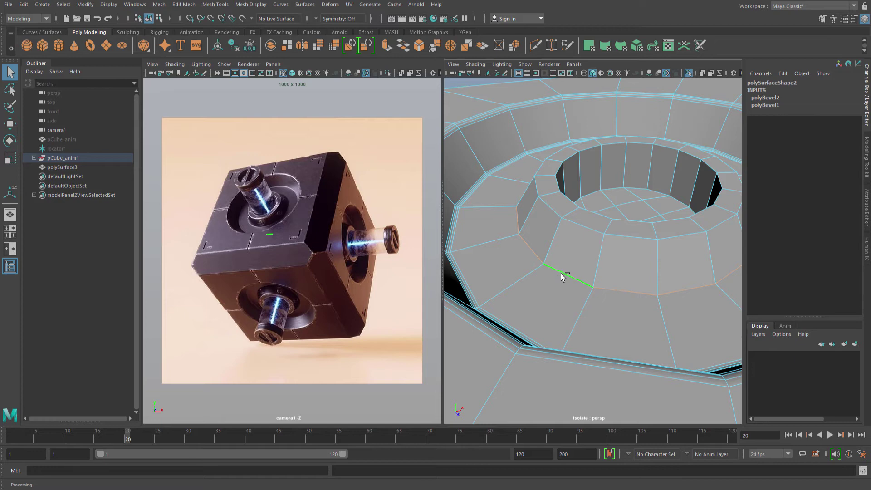
shift+right_drag(557, 273, 585, 278)
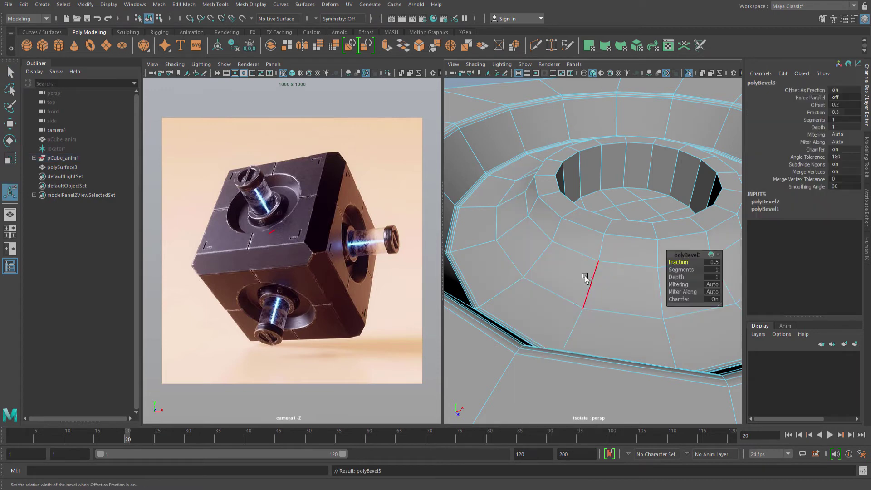
click(713, 262)
text(0.)
text(3)
key(Return)
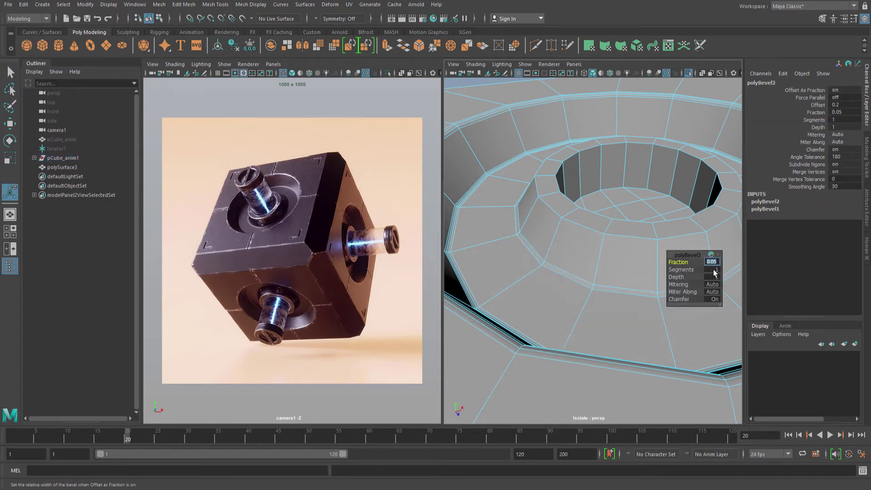
click(712, 269)
text(3)
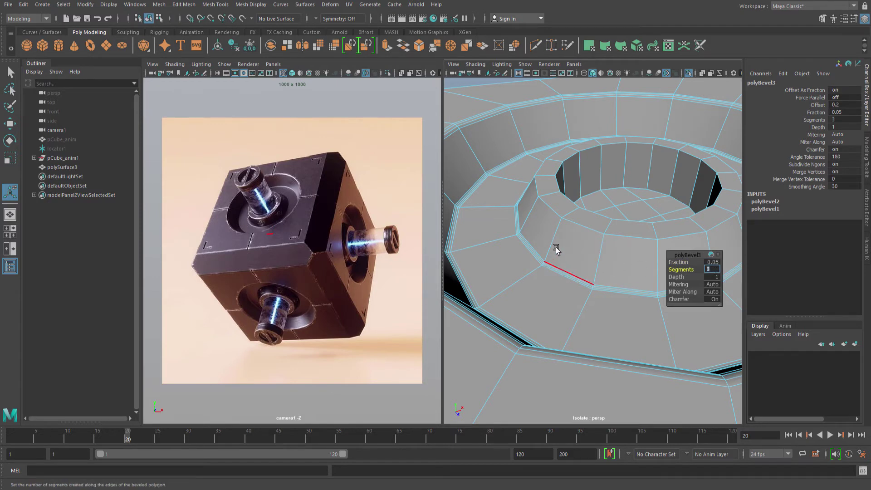
alt+drag(555, 253, 571, 269)
key(q)
Return the cube body to object mode and delete its construction history.
right_drag(563, 269, 600, 238)
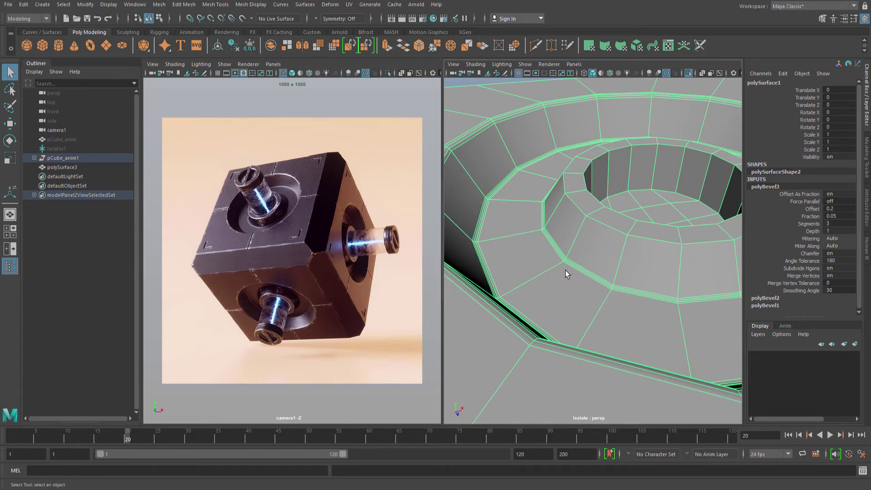
key(alt+shift+d)
alt+drag(563, 270, 555, 268)
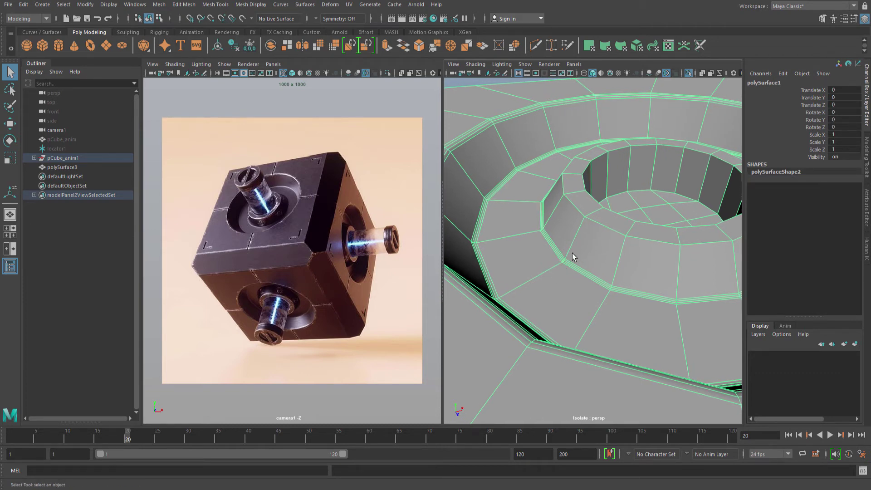
Insert an edge loop on the recess floor just outside the inner ring's base bevel with the Multi-Cut tool.
alt+drag(572, 253, 591, 278)
alt+right_drag(592, 278, 630, 262)
alt+middle_drag(629, 262, 585, 232)
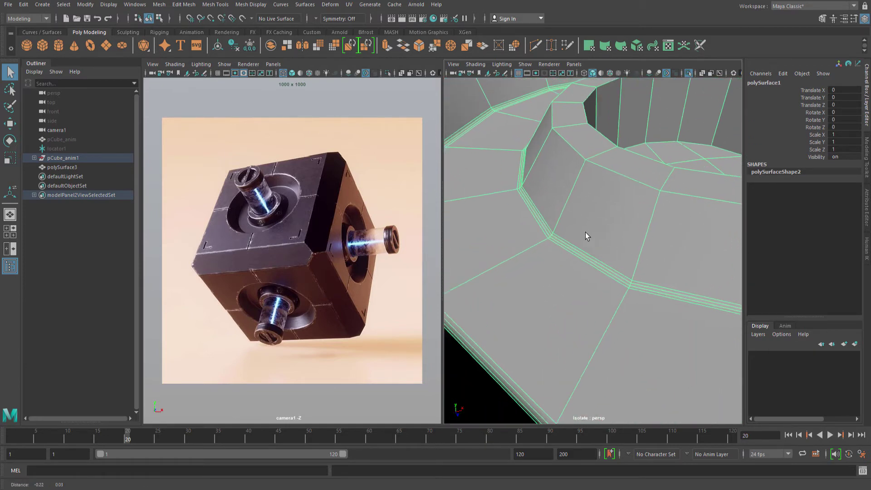
alt+right_drag(585, 232, 515, 236)
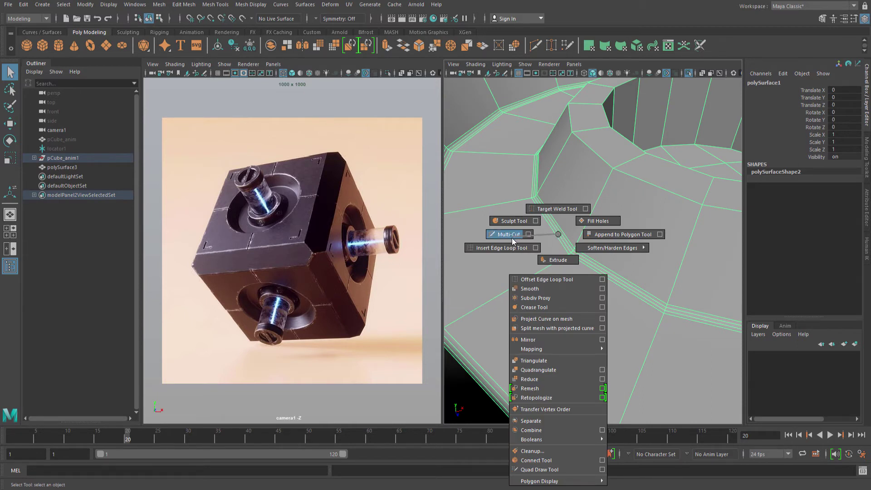
shift+right_drag(511, 237, 510, 237)
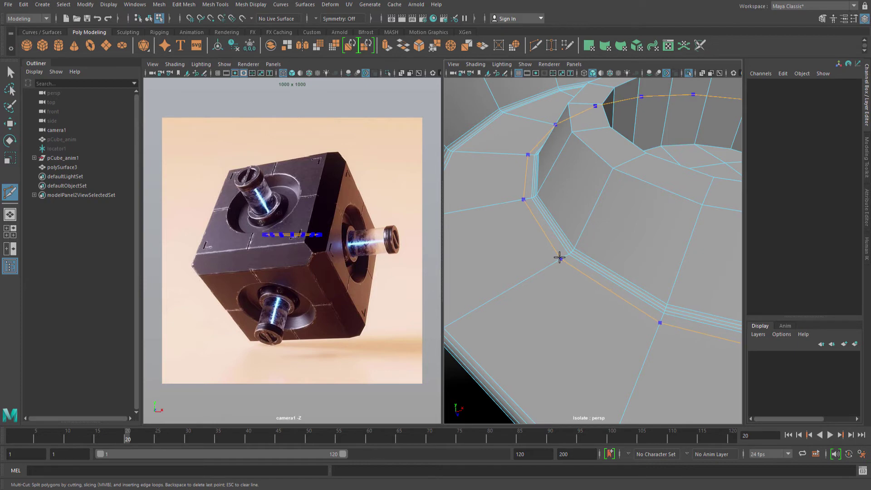
ctrl+click(558, 258)
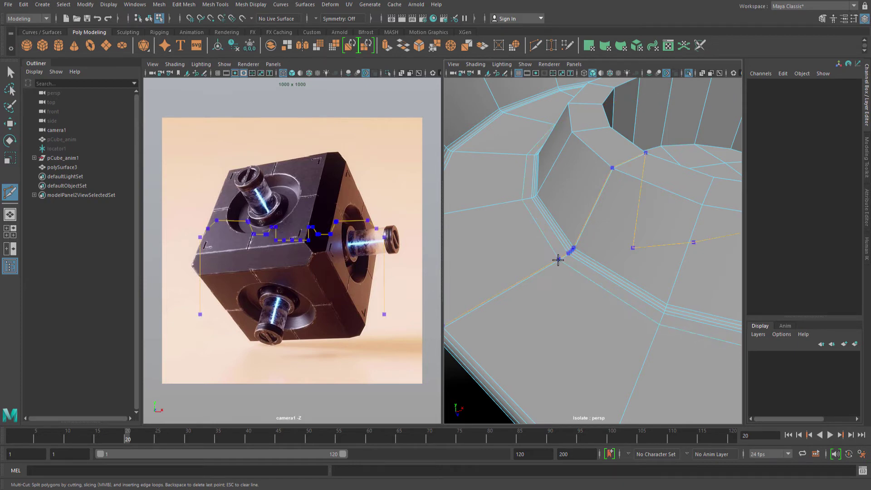
key(q)
Bevel the new floor edge loop with a fraction of 0.05 to split it into a narrow strip of faces.
alt+drag(579, 232, 546, 202)
scroll(559, 239, up, 3)
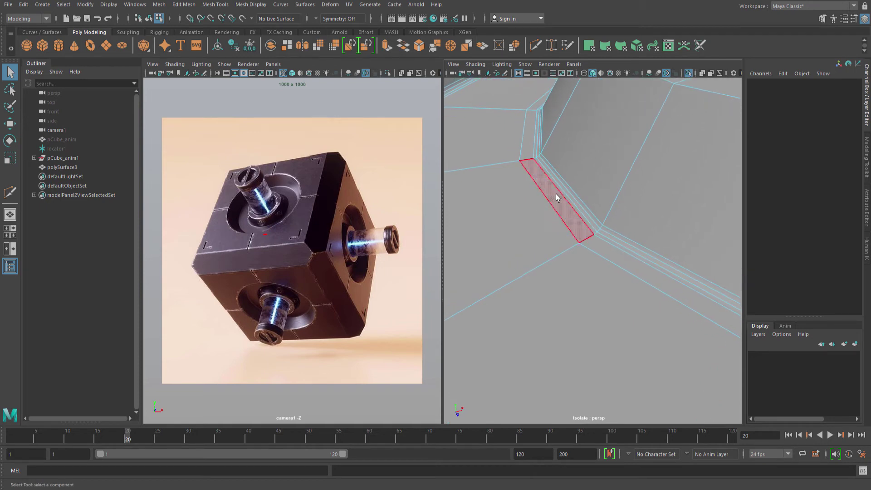
alt+drag(545, 191, 543, 198)
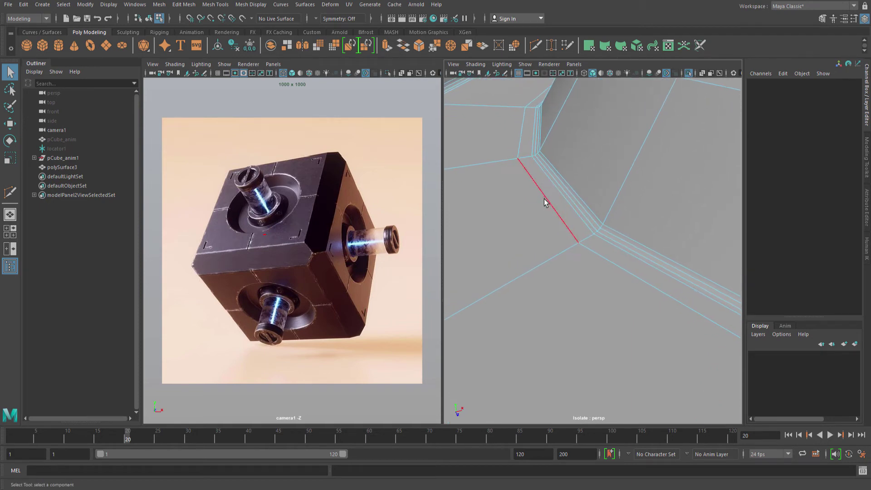
double_click(547, 199)
scroll(549, 199, up, 2)
shift+right_drag(549, 198, 569, 202)
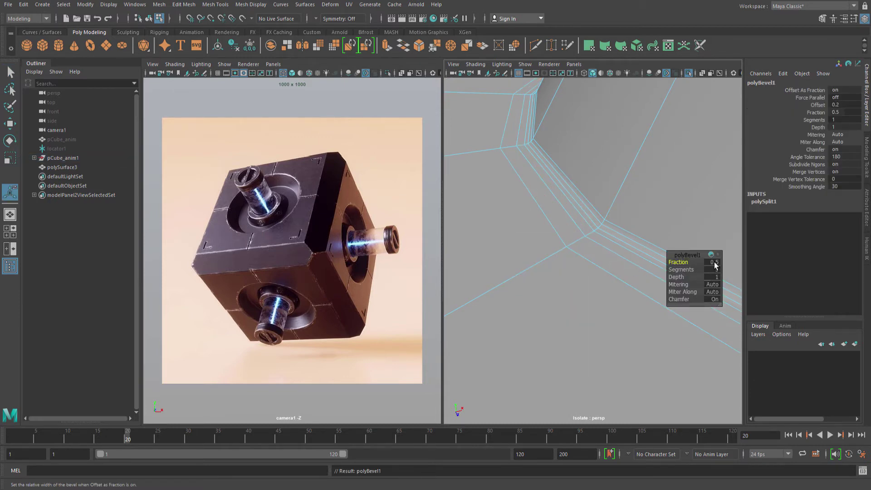
click(715, 262)
text(0.02)
key(Return)
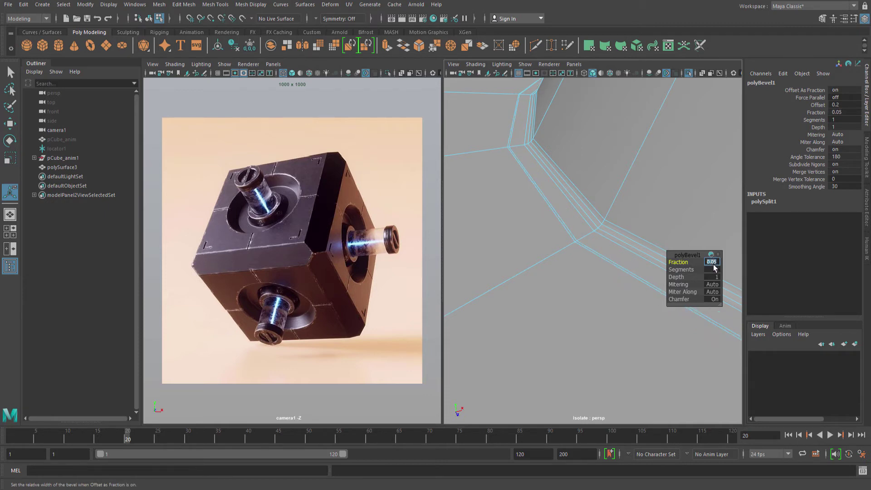
alt+middle_drag(525, 169, 537, 173)
key(q)
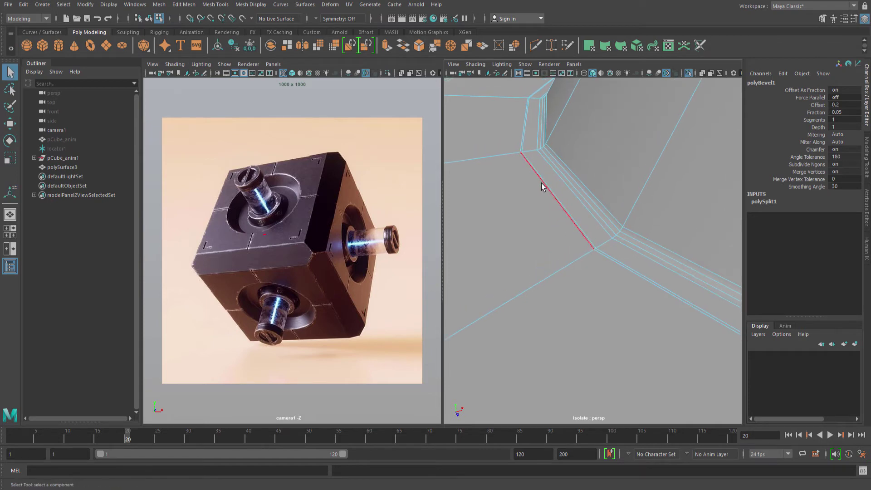
Extrude the narrow ring of faces on the recess floor downward into a groove and delete the groove's bottom faces.
scroll(542, 186, up, 10)
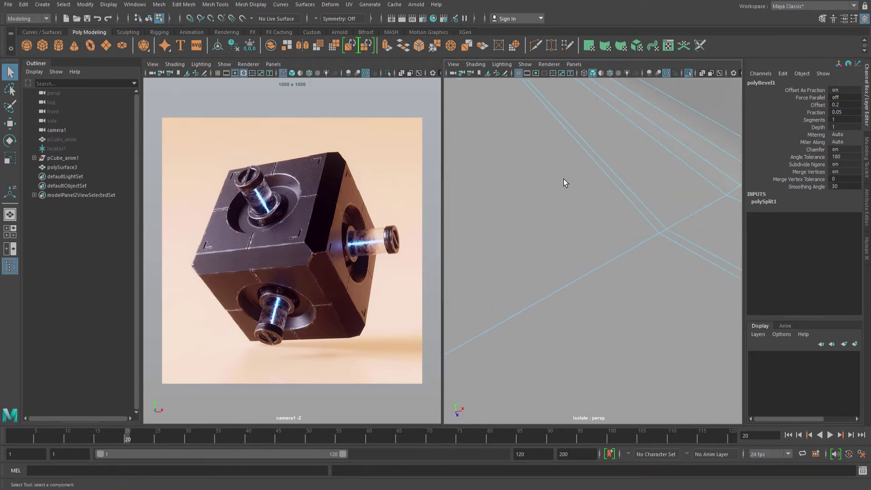
alt+middle_drag(563, 179, 569, 176)
scroll(568, 178, down, 1)
click(564, 192)
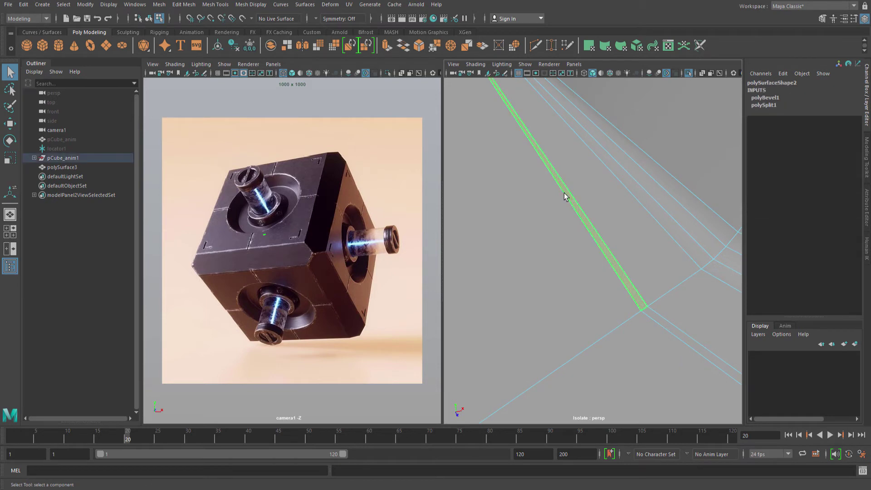
alt+middle_drag(614, 259, 599, 247)
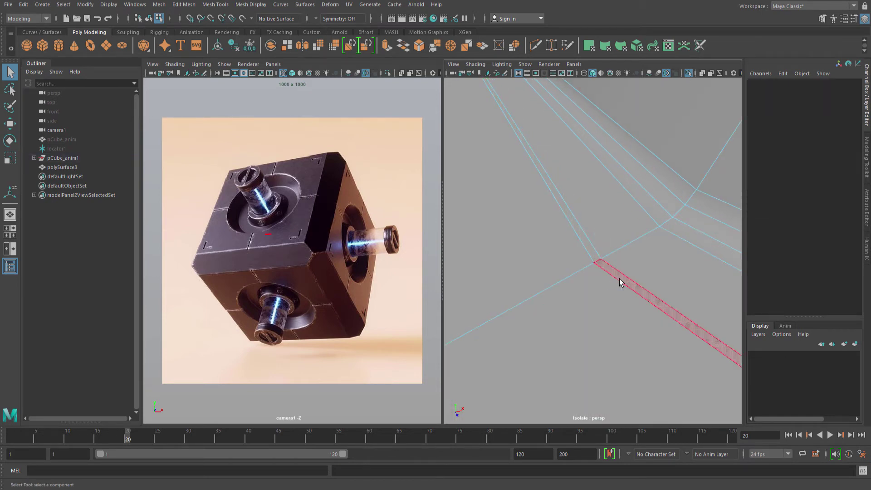
click(620, 282)
click(591, 247)
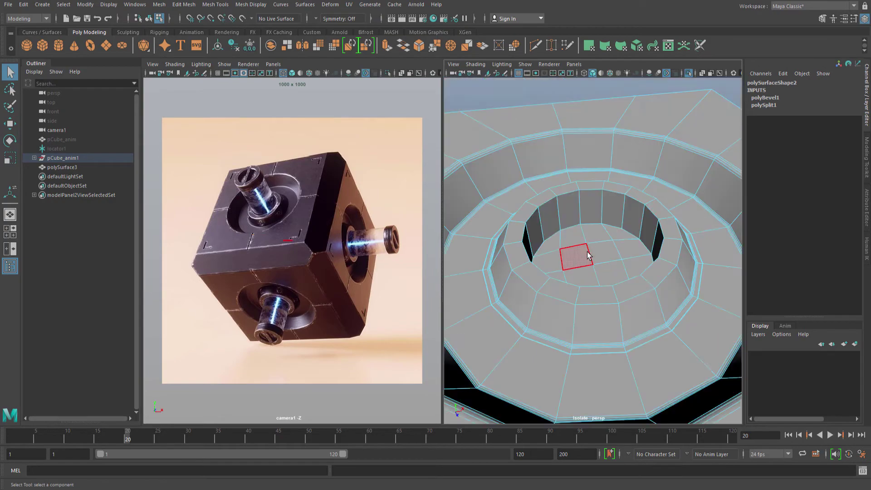
key(4)
mouse_move(618, 266)
alt+mouse_down()
mouse_move(570, 286)
mouse_move(643, 259)
mouse_move(566, 258)
mouse_move(590, 258)
mouse_move(569, 243)
mouse_move(604, 210)
mouse_move(585, 218)
mouse_move(615, 198)
mouse_move(614, 210)
mouse_move(630, 169)
alt+mouse_up()
key(5)
key(w)
key(4)
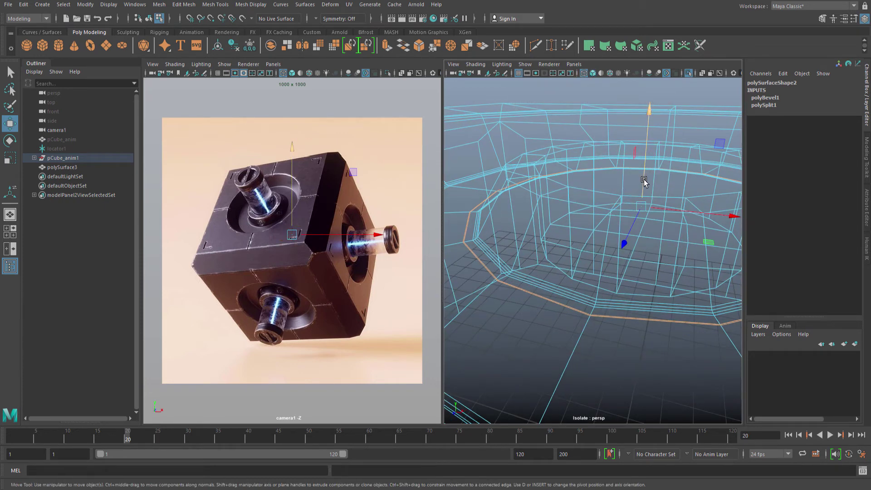
shift+drag(645, 177, 644, 186)
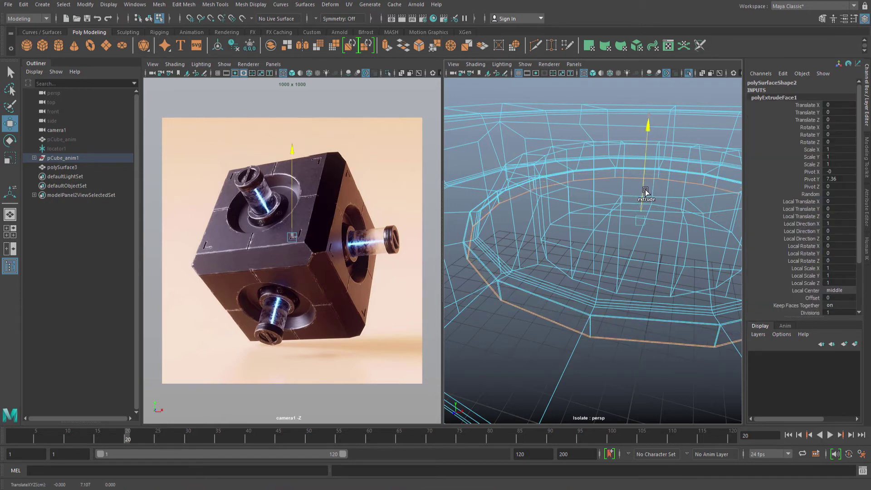
key(q)
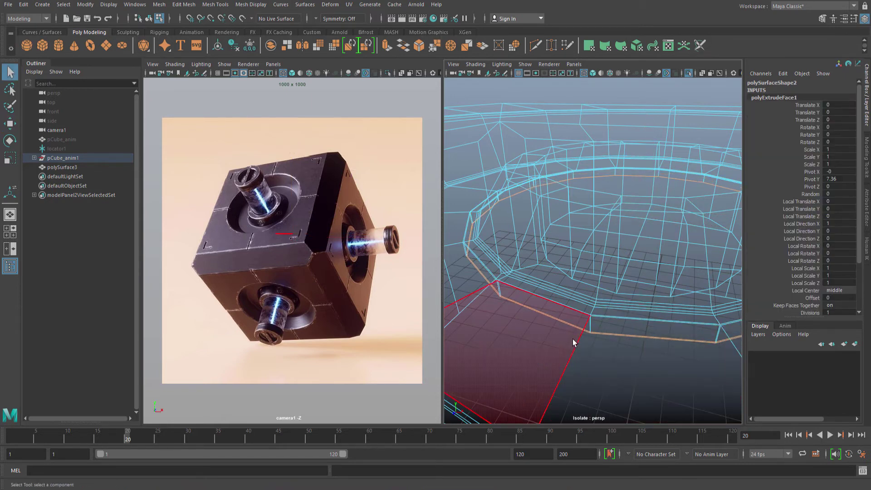
key(Delete)
Examine the open groove around the inner ring in shaded view from several angles.
mouse_move(544, 315)
alt+mouse_down()
mouse_move(565, 300)
mouse_move(562, 286)
alt+mouse_up()
key(5)
alt+middle_drag(559, 278, 566, 268)
alt+drag(566, 268, 560, 293)
alt+right_drag(560, 293, 611, 248)
alt+drag(610, 248, 610, 202)
alt+middle_drag(610, 203, 565, 173)
mouse_move(565, 173)
alt+mouse_down()
mouse_move(550, 180)
mouse_move(584, 218)
mouse_move(585, 208)
mouse_move(694, 176)
mouse_move(641, 186)
mouse_move(653, 175)
mouse_move(576, 194)
mouse_move(579, 179)
mouse_move(566, 268)
alt+mouse_up()
click(556, 197)
Switch the grooved cube body back to object mode and clear its construction history.
mouse_move(565, 268)
alt+right_down()
mouse_move(564, 222)
mouse_move(604, 203)
alt+right_up()
mouse_move(604, 203)
alt+mouse_down()
mouse_move(602, 212)
mouse_move(591, 202)
mouse_move(617, 203)
alt+mouse_up()
key(F8)
key(alt+shift+d)
key(ctrl+shift+x)
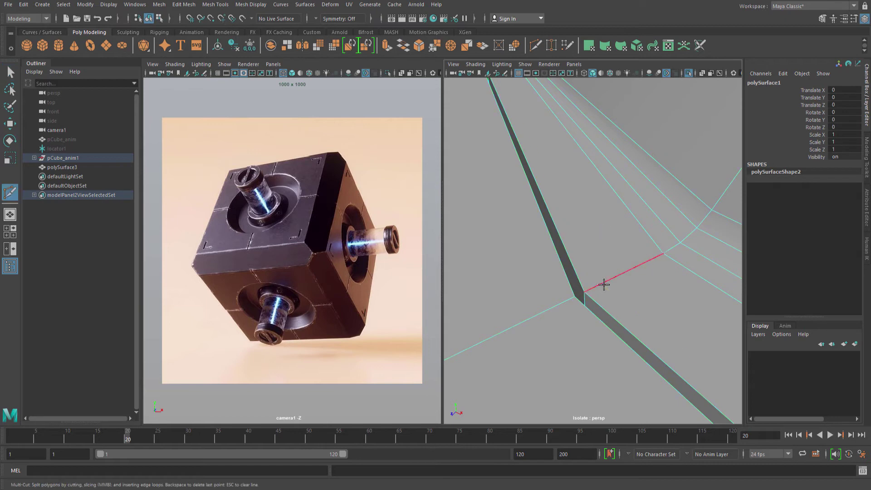
ctrl+click(600, 283)
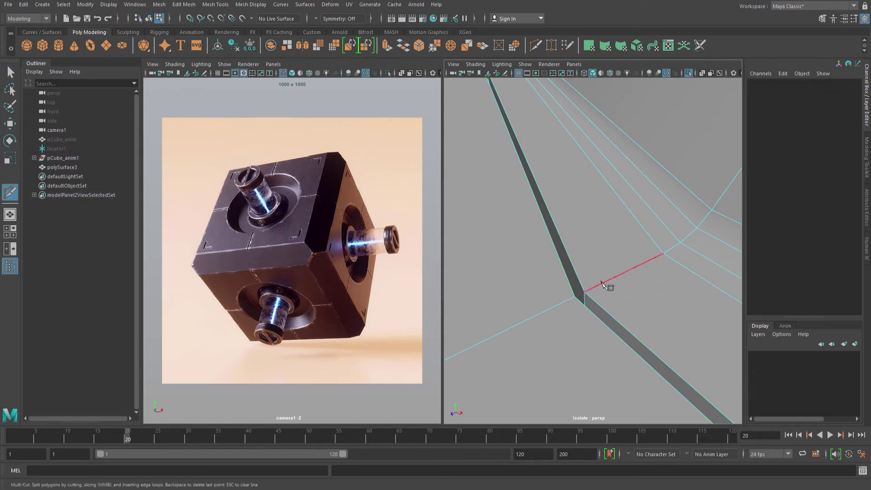
key(q)
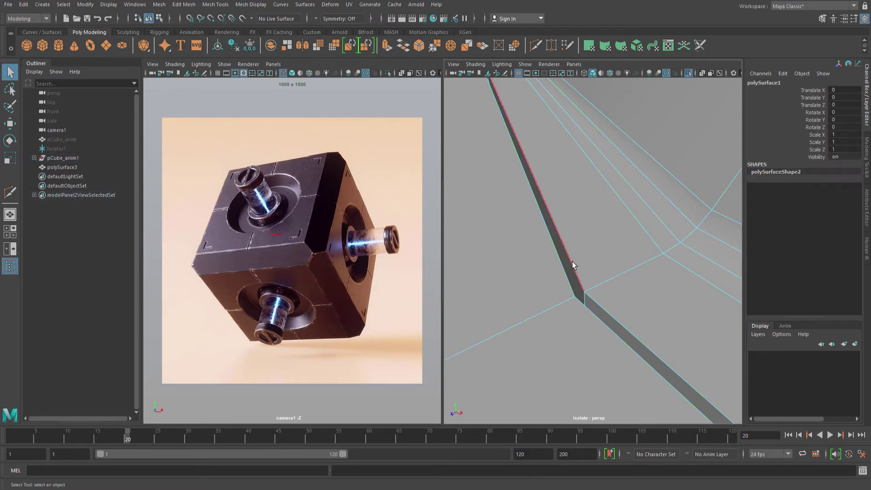
Bevel the groove's inner top edge loop, trying a fraction of 0.05 before setting it to 0.2.
click(572, 263)
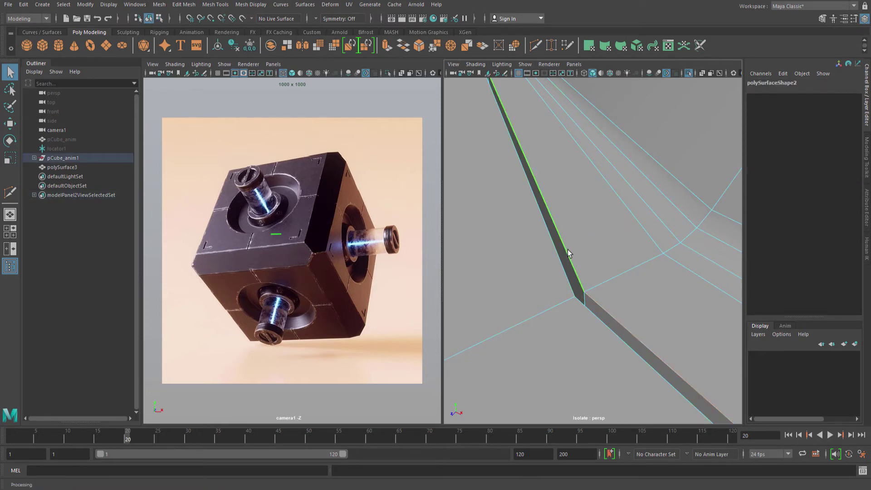
shift+right_drag(568, 249, 607, 252)
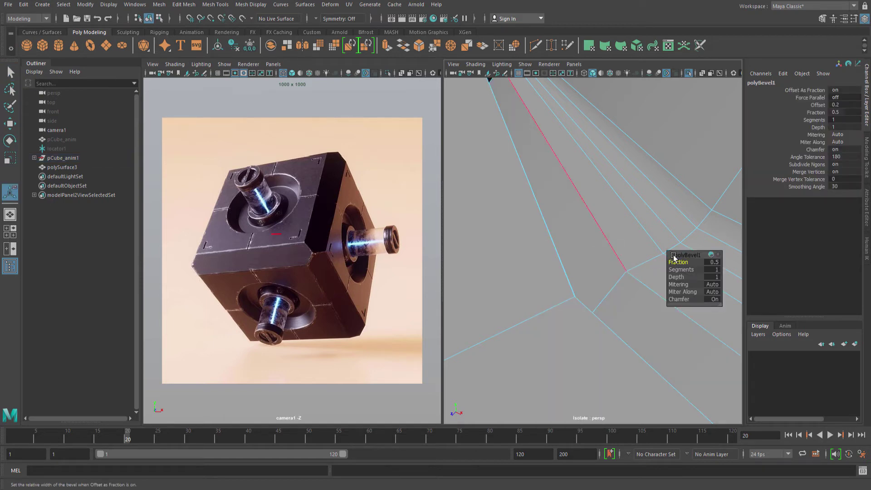
click(715, 263)
text(0.05)
key(Return)
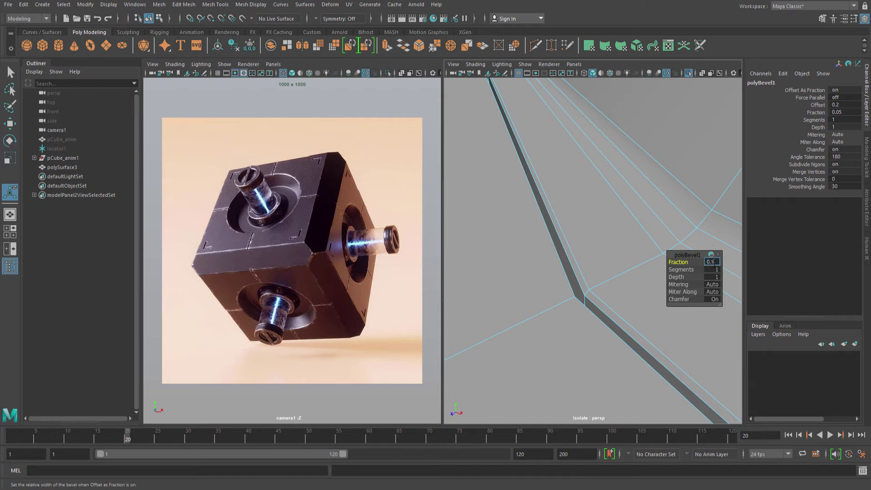
key(Return)
key(Return)
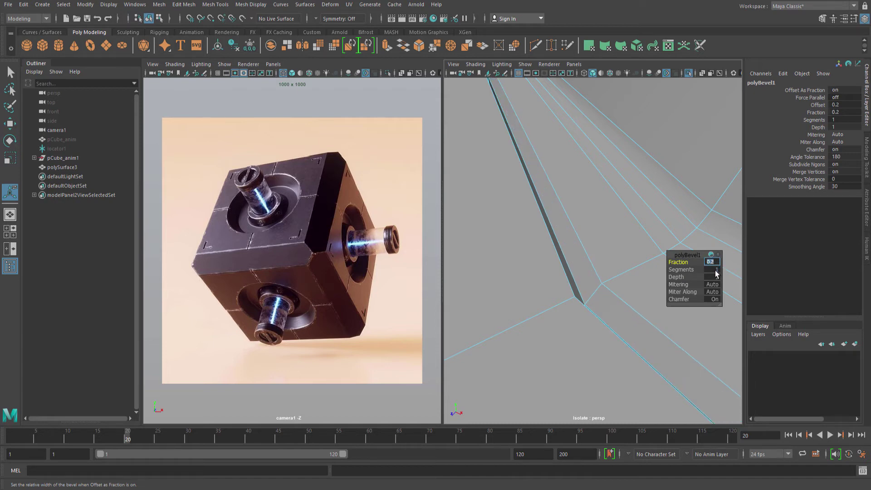
Give the bevel on the groove's inner top edge 3 segments and check the rounded edge in smooth preview.
click(716, 270)
text(3)
key(Return)
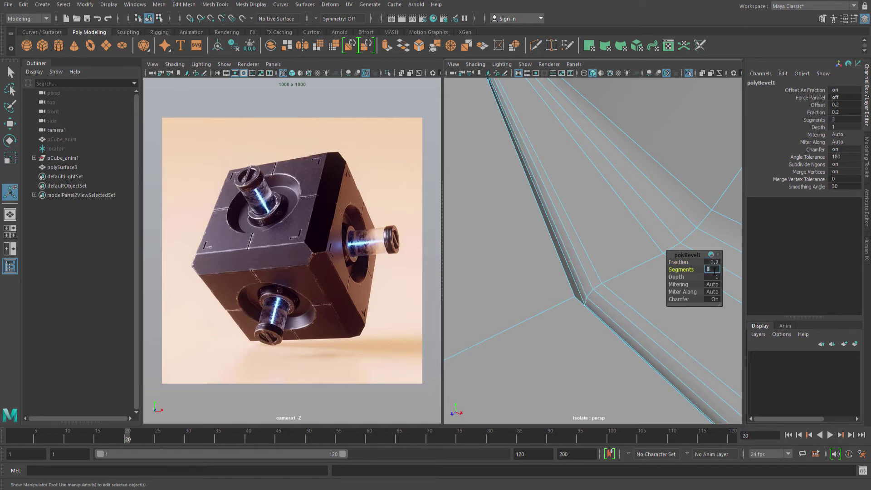
alt+middle_drag(570, 241, 589, 233)
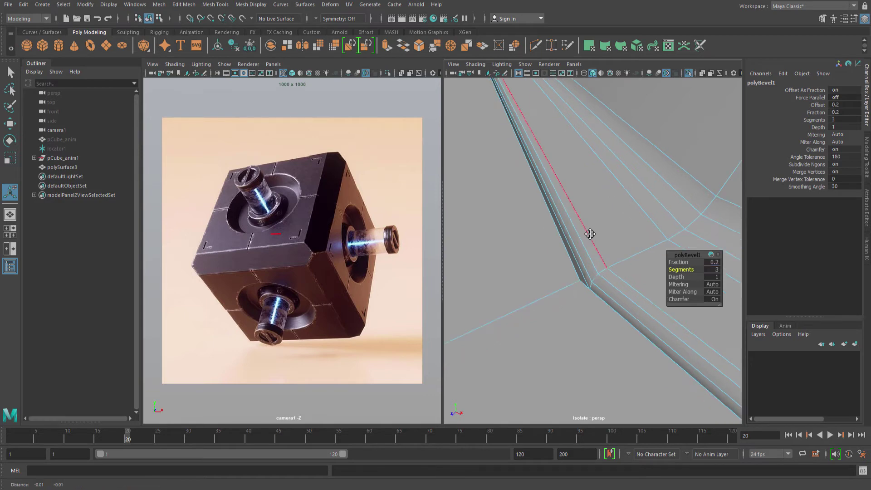
key(q)
click(626, 212)
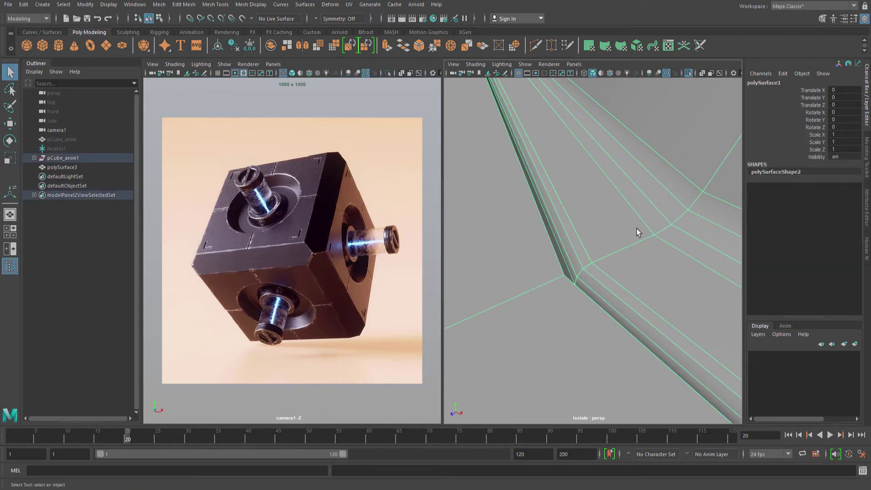
key(3)
scroll(624, 232, down, 10)
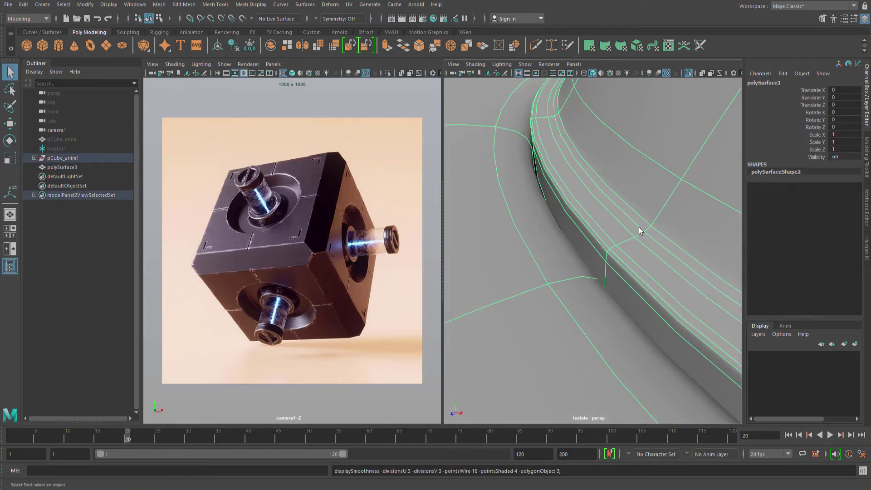
scroll(594, 236, up, 4)
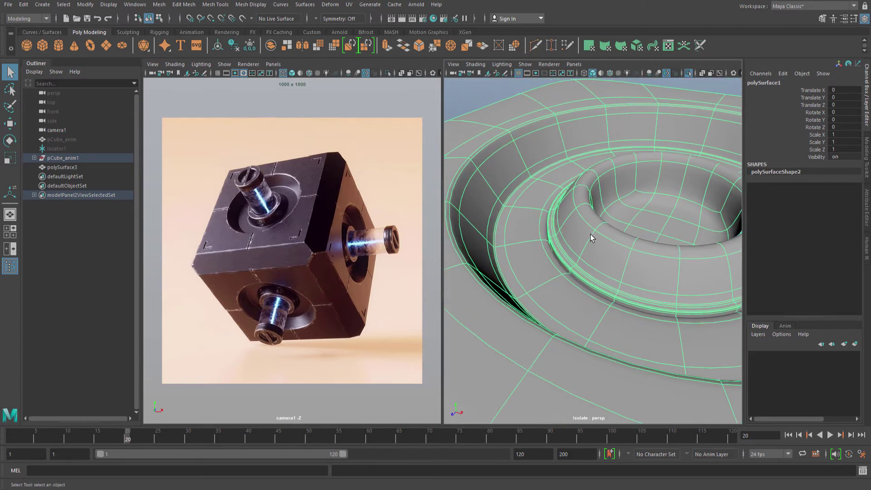
Select all faces of the separate inner ring piece, nudge them slightly downward, and preview the piece smoothed.
key(1)
mouse_move(582, 233)
alt+mouse_down()
mouse_move(586, 245)
mouse_move(575, 235)
alt+mouse_up()
right_drag(575, 236, 577, 265)
double_click(576, 260)
alt+drag(595, 246, 562, 230)
key(w)
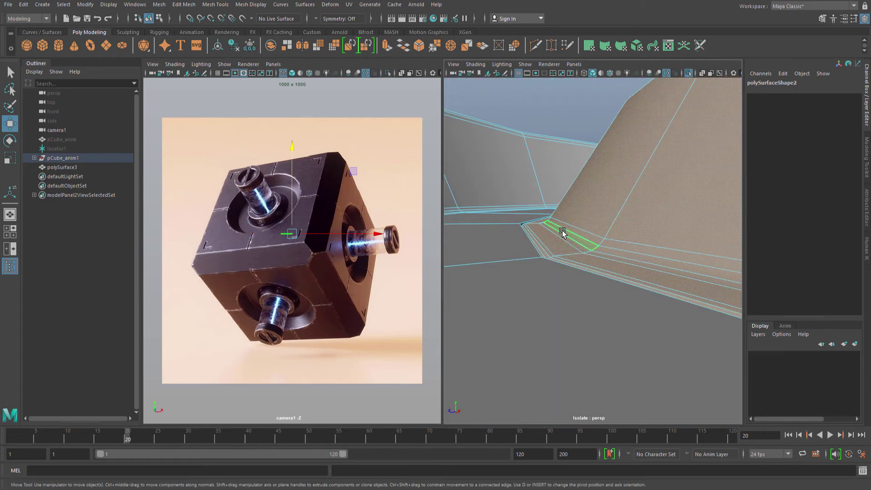
middle_drag(563, 230, 562, 233)
key(3)
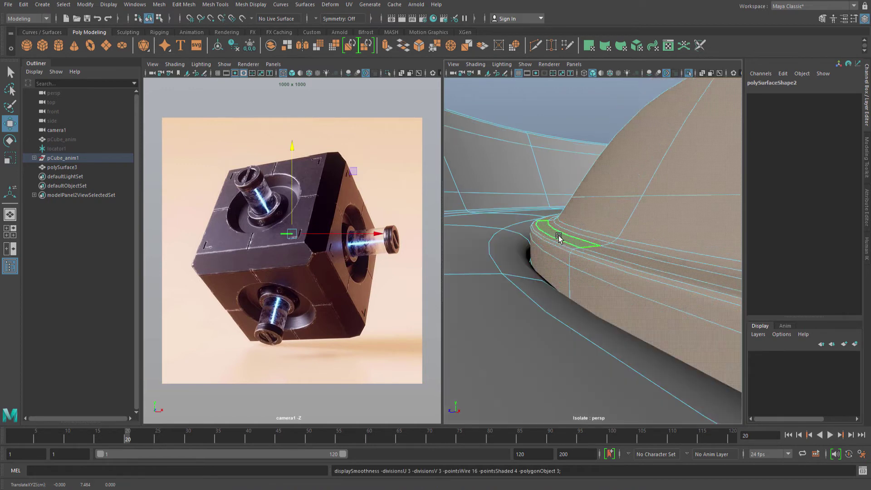
Bevel the groove's outer top edge loop on the recess floor with a fraction of 0.2.
key(q)
alt+drag(553, 233, 545, 237)
right_drag(514, 260, 512, 235)
double_click(502, 259)
key(1)
alt+drag(524, 257, 589, 215)
click(568, 198)
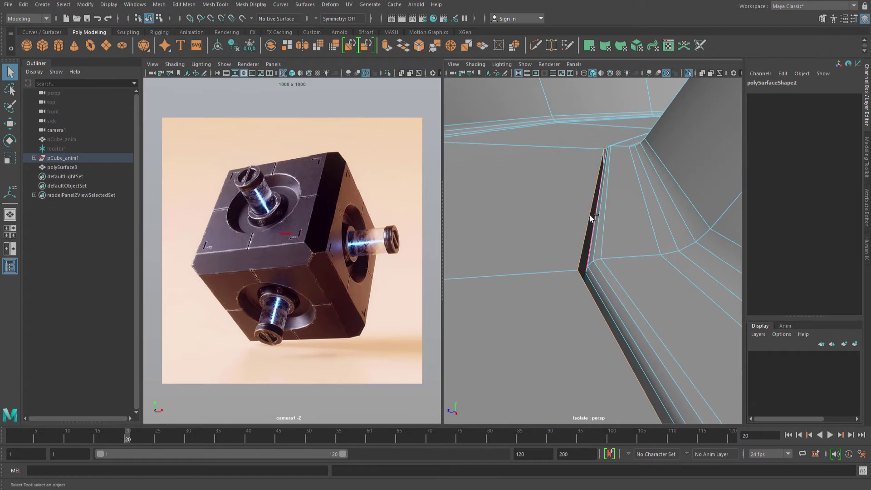
shift+right_drag(589, 215, 605, 219)
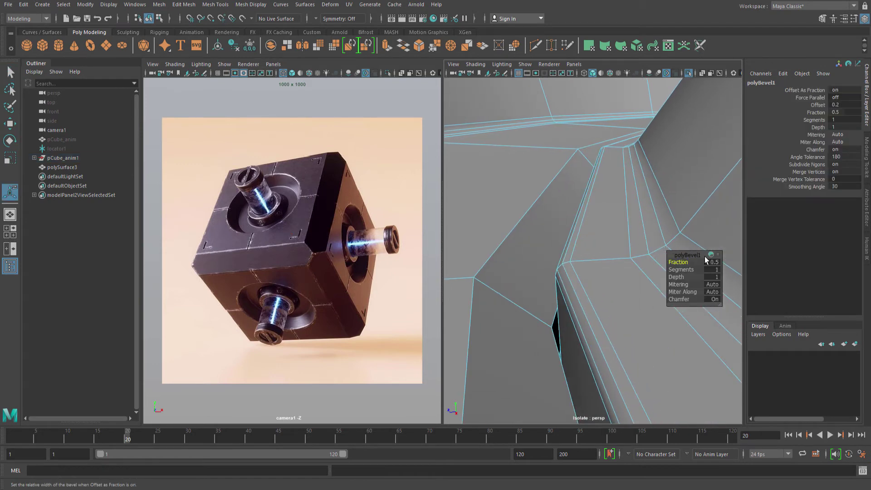
click(720, 265)
text(0.2)
key(Return)
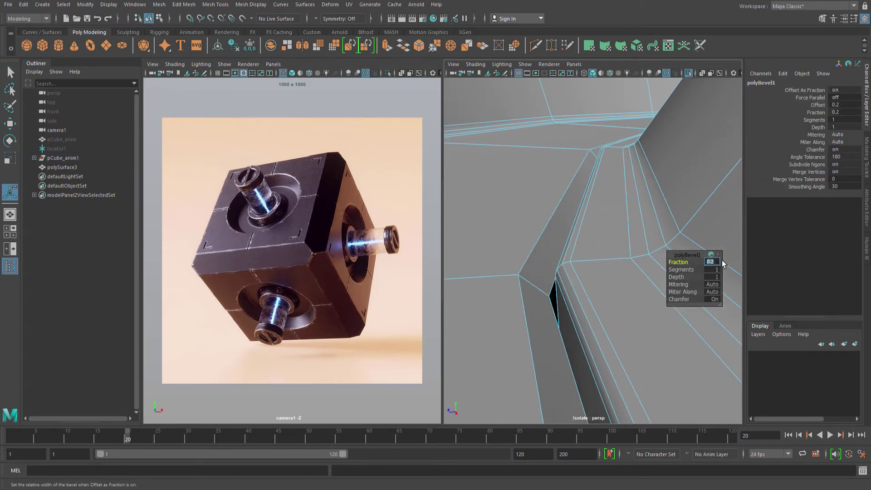
Try narrower fractions of 0.05, 0.04 and 0.03 for the bevel on the groove's outer edge.
key(Return)
text(0.05)
key(Return)
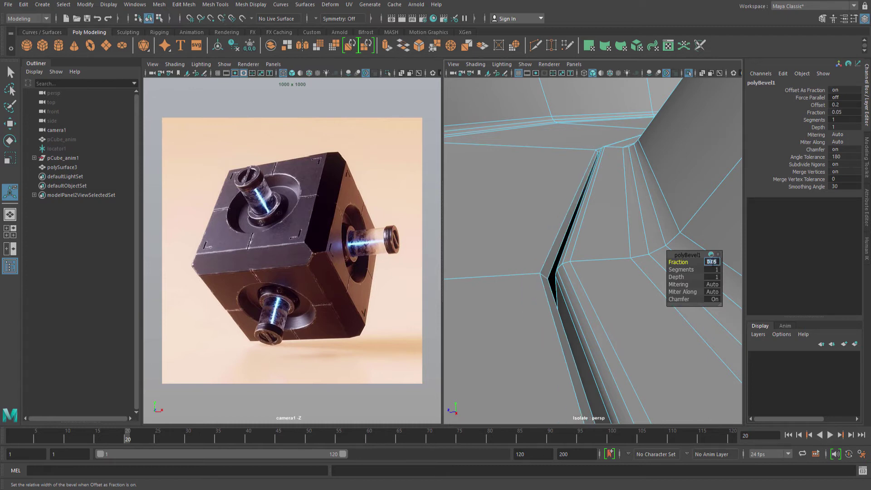
text(0.04)
key(Return)
text(0.03)
key(Return)
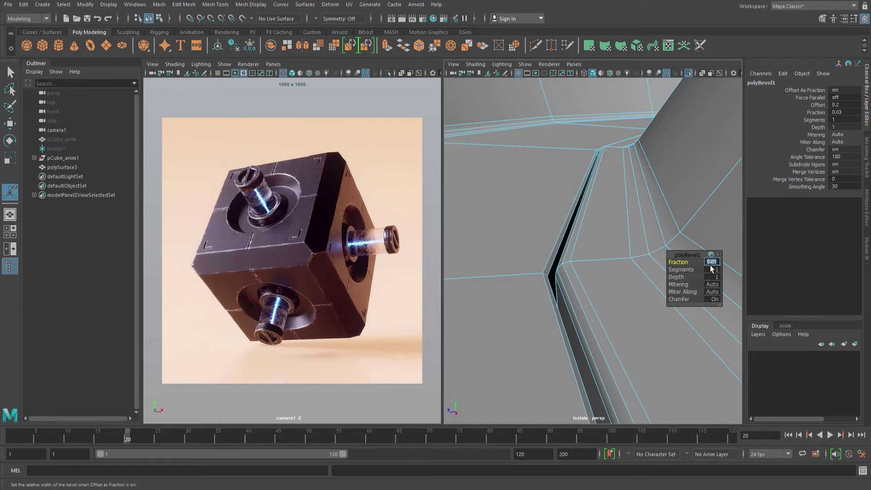
Set the bevel on the groove's outer edge to 2 segments and a fraction of 0.04.
click(711, 269)
text(2)
key(Return)
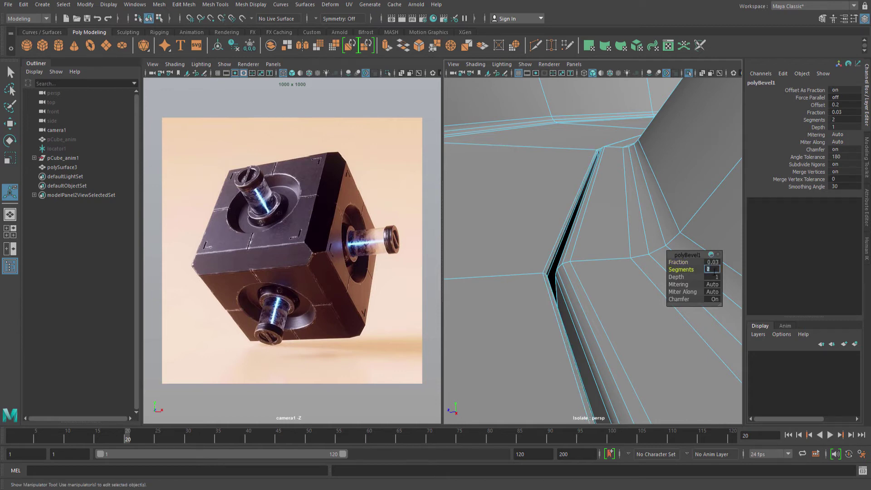
click(716, 264)
text(0.)
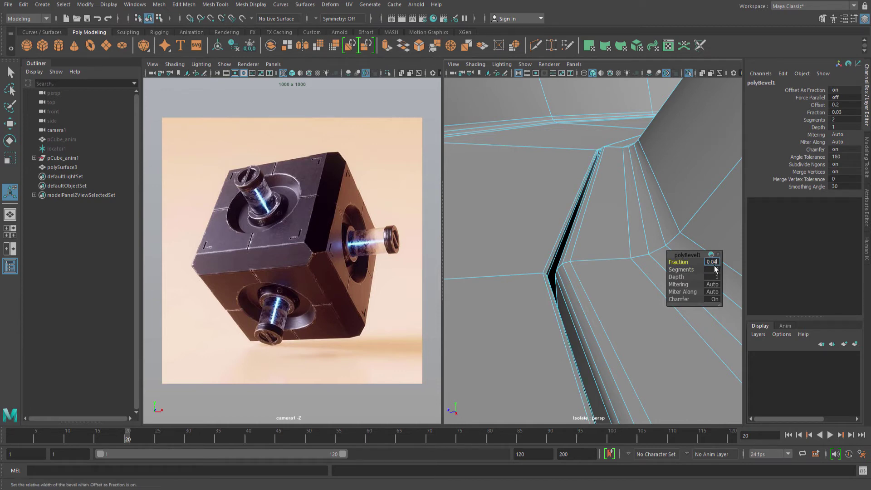
text(04)
key(Return)
Return the cube body to object mode, delete its construction history, and check the beveled groove in smooth preview.
alt+drag(562, 218, 576, 231)
key(q)
right_drag(578, 229, 612, 199)
key(alt+shift+d)
key(3)
mouse_move(570, 233)
alt+mouse_down()
mouse_move(610, 220)
mouse_move(578, 263)
mouse_move(561, 241)
alt+mouse_up()
scroll(612, 218, down, 6)
Insert supporting edge loops with Multi-Cut around the unsmoothed recess floor, between the groove and the recess's outer wall.
key(1)
scroll(578, 264, up, 5)
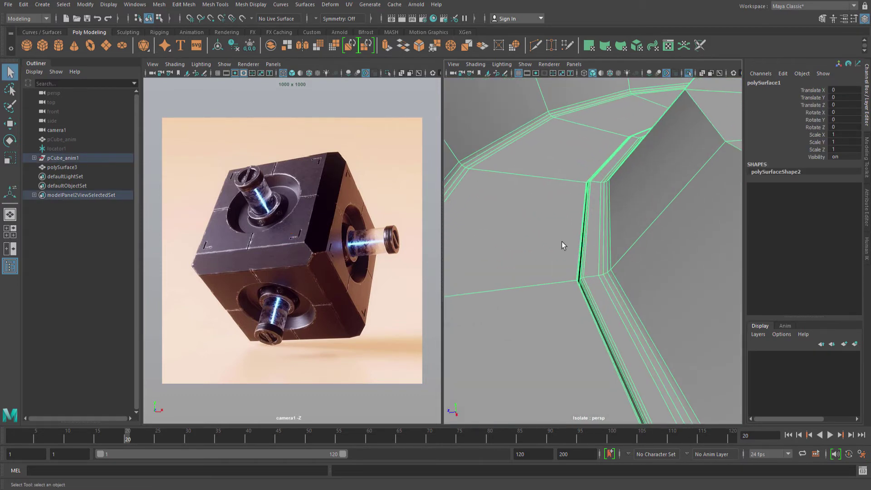
shift+right_drag(562, 241, 562, 284)
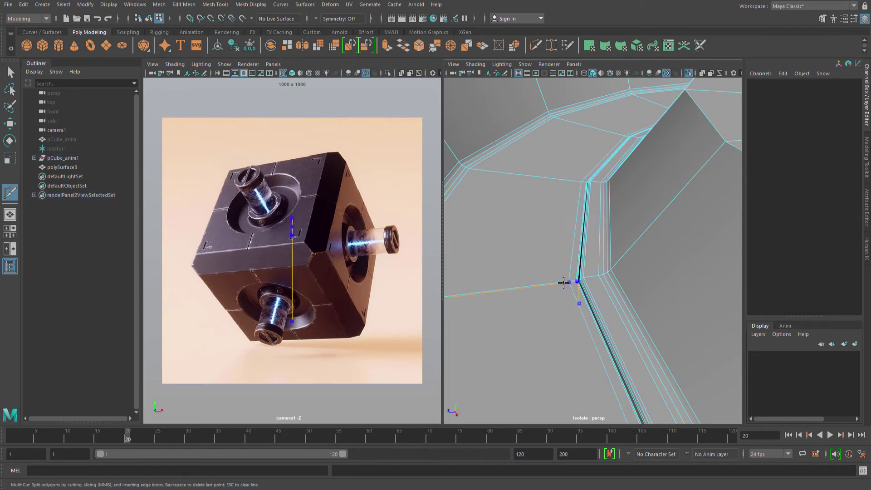
alt+middle_drag(517, 286, 534, 267)
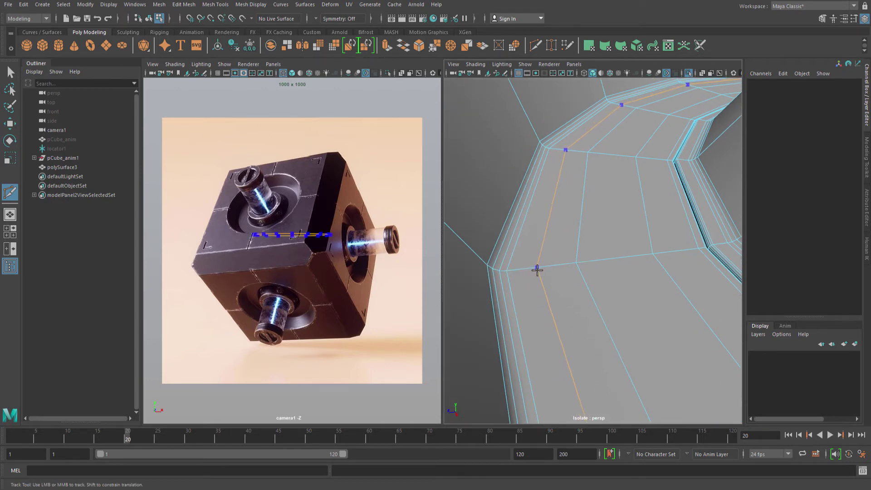
ctrl+click(526, 270)
key(q)
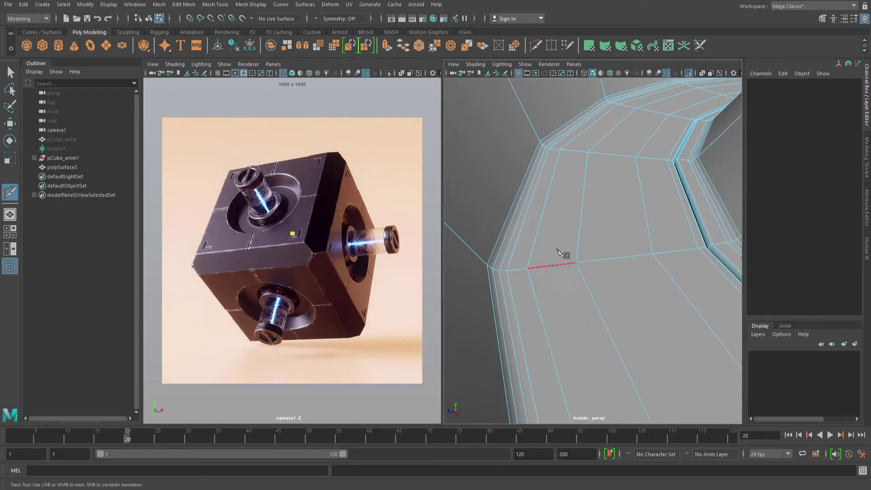
Return the body to object mode and examine the recess and groove edges, smoothed and unsmoothed.
key(F8)
alt+drag(630, 180, 640, 233)
scroll(626, 241, up, 3)
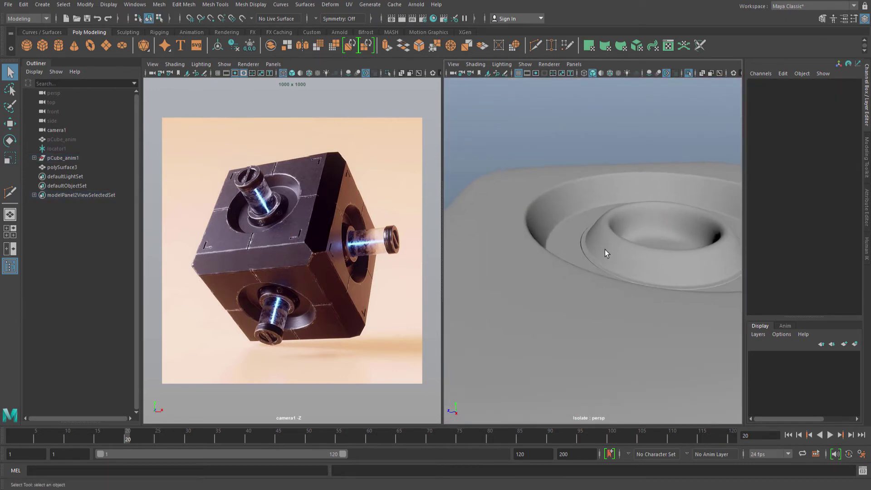
alt+right_drag(585, 258, 561, 260)
click(560, 271)
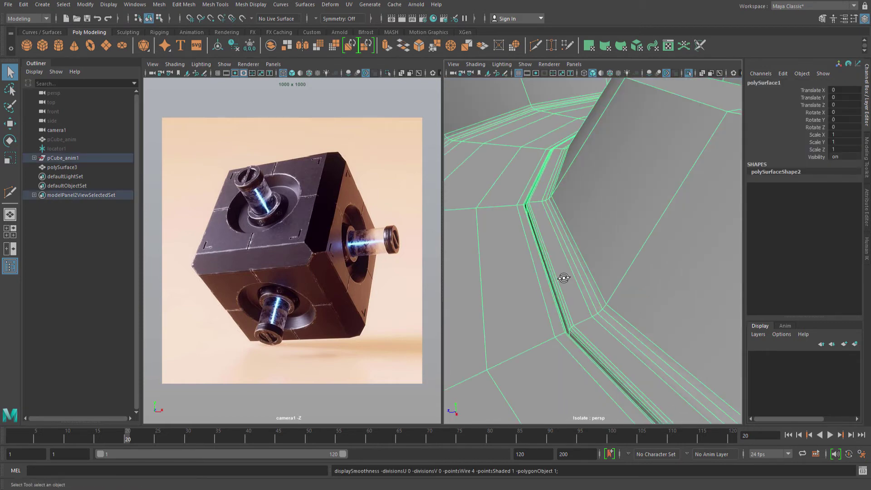
alt+drag(566, 262, 575, 238)
scroll(599, 239, up, 2)
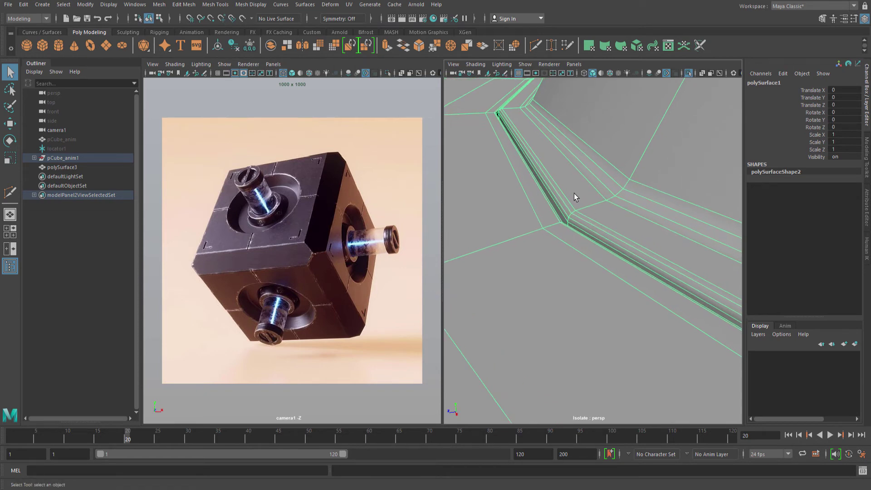
scroll(571, 197, up, 2)
Select the ring of faces along the groove's inner edge and grow the selection over the adjoining faces.
right_drag(569, 208, 570, 225)
click(568, 216)
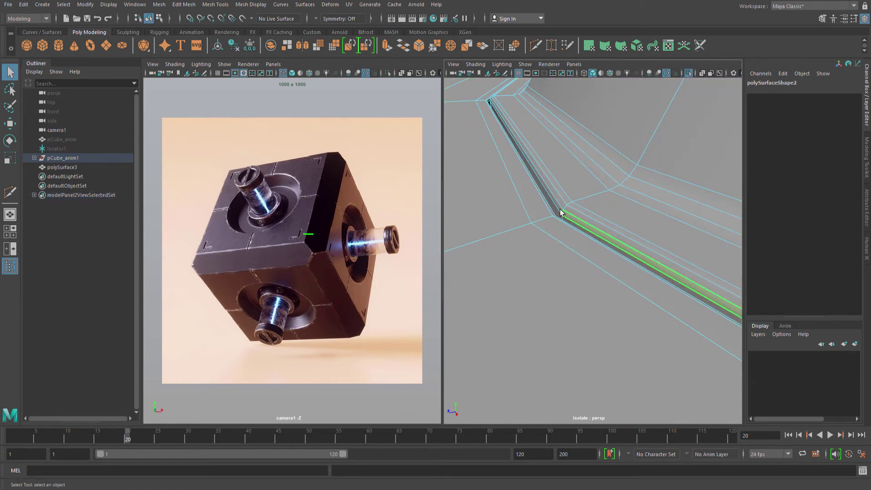
shift+click(558, 208)
alt+drag(572, 197, 571, 206)
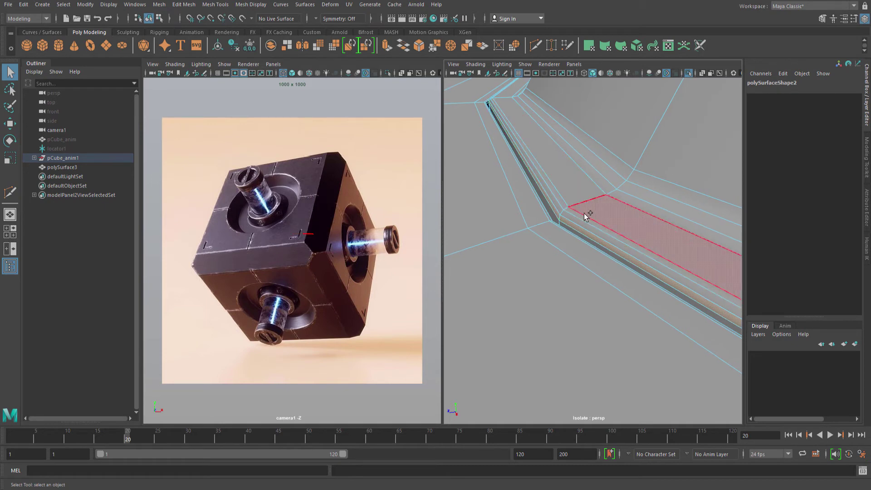
key(shift+period)
key(4)
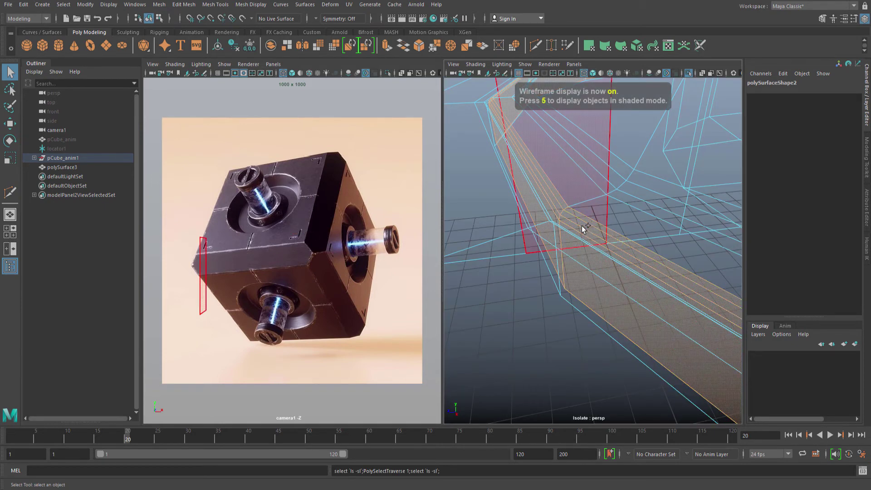
alt+drag(583, 228, 595, 188)
key(5)
scroll(593, 213, up, 4)
Ready the Scale tool for the selected groove faces, undo the last two changes, and enlarge the manipulator.
key(r)
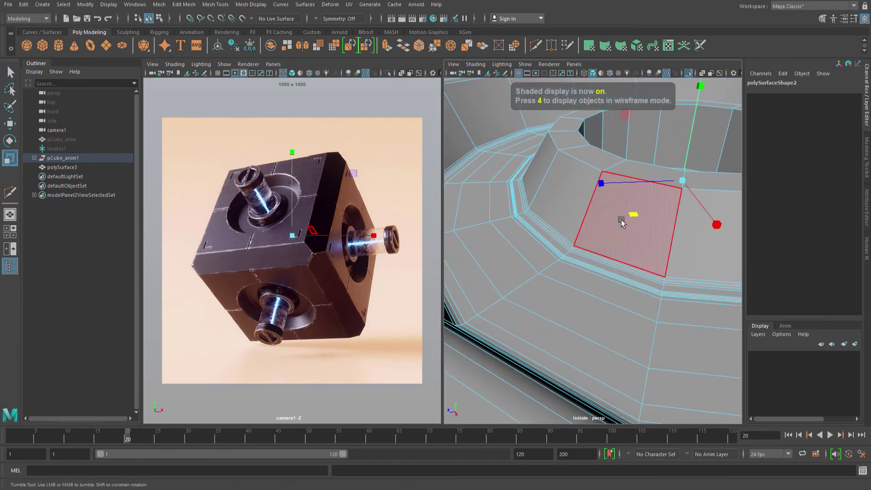
alt+drag(621, 221, 638, 220)
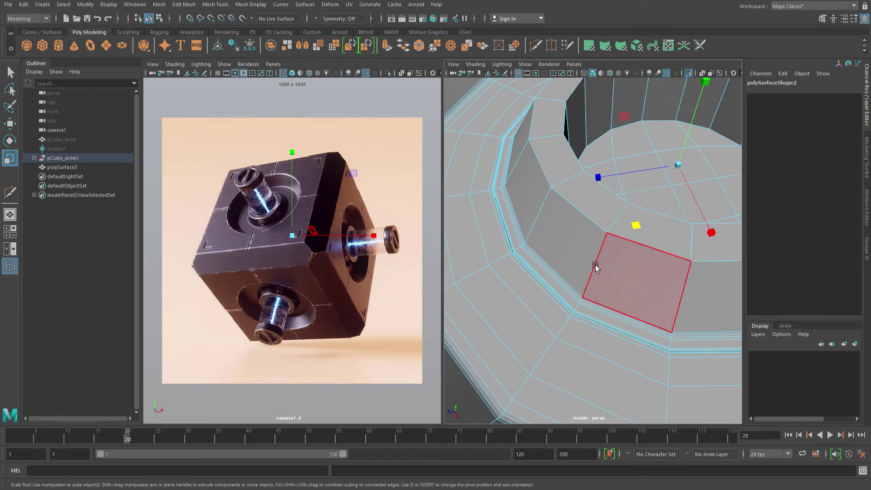
alt+middle_drag(552, 257, 601, 218)
key(ctrl+z)
key(ctrl+z)
key(plus)
scroll(578, 188, up, 10)
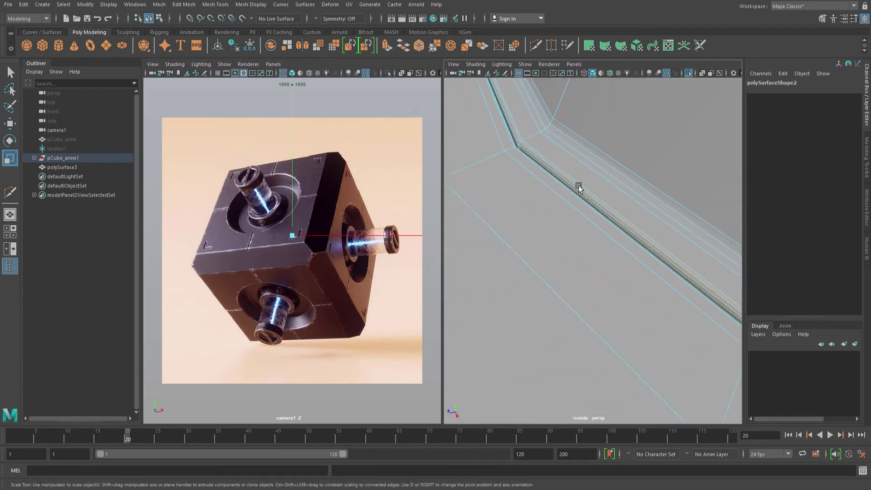
Try scaling the groove's inner edge faces slightly in smooth preview to widen the gap, and undo the adjustments.
key(3)
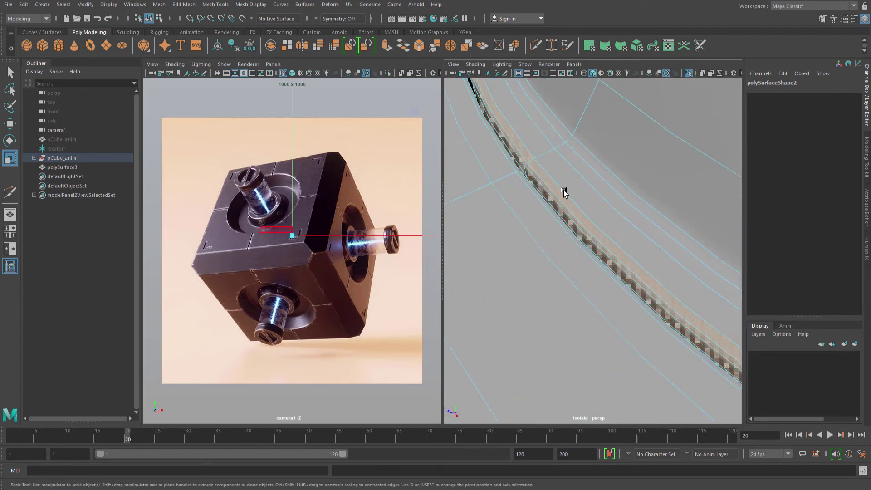
alt+middle_drag(563, 171, 541, 210)
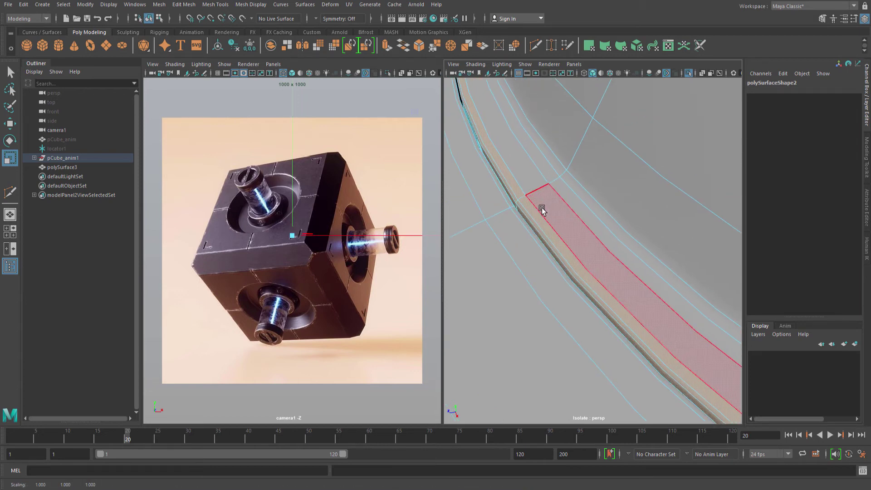
key(q)
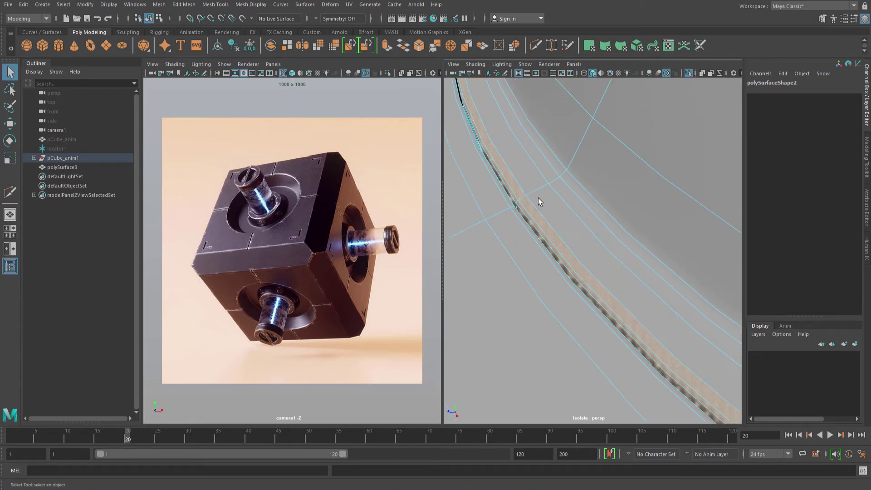
key(r)
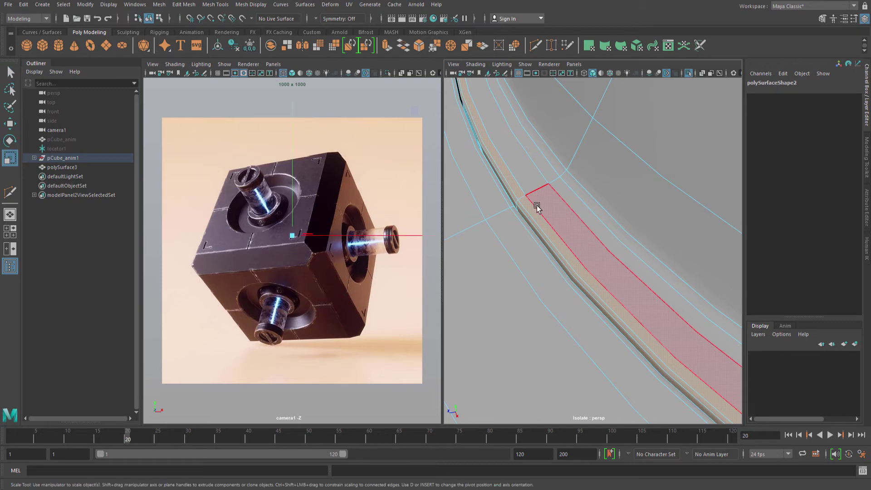
middle_drag(537, 203, 538, 209)
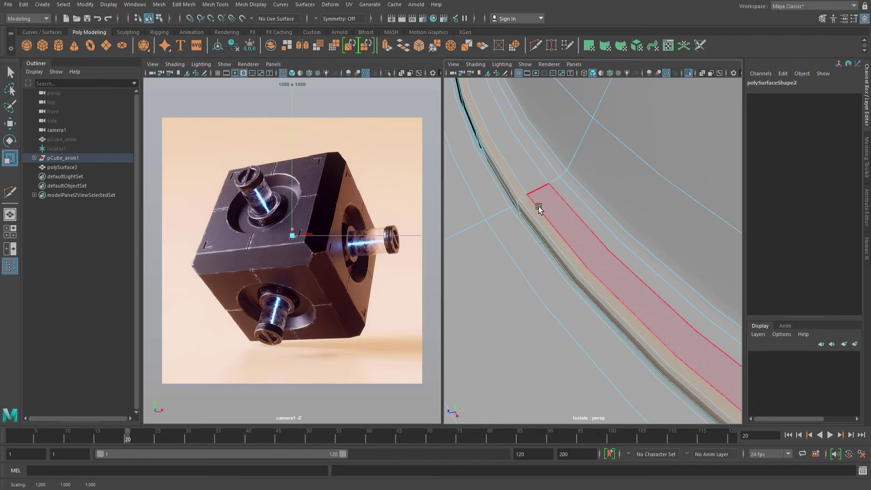
key(ctrl+z)
key(ctrl+z)
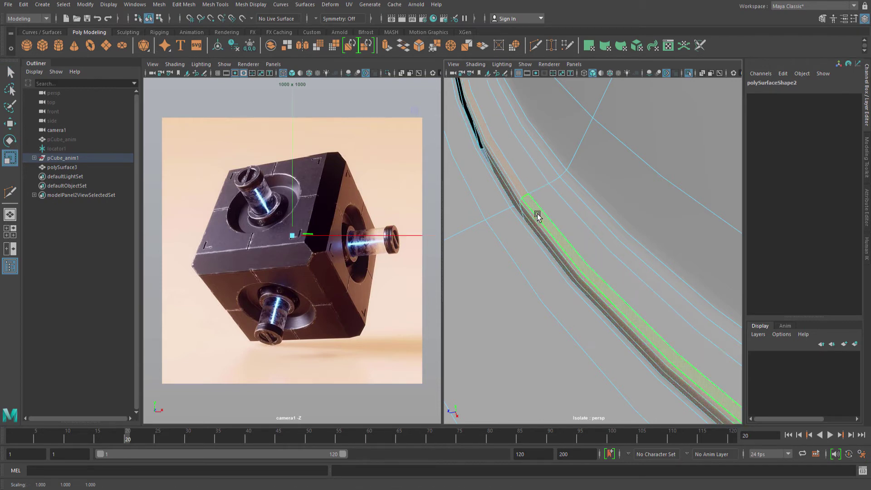
key(ctrl+z)
Return the cube body to object mode, deselect it, and examine the smoothed recess and its inner ring.
key(q)
right_drag(537, 214, 602, 171)
alt+right_drag(565, 212, 481, 206)
alt+drag(555, 198, 573, 182)
alt+right_drag(618, 178, 573, 167)
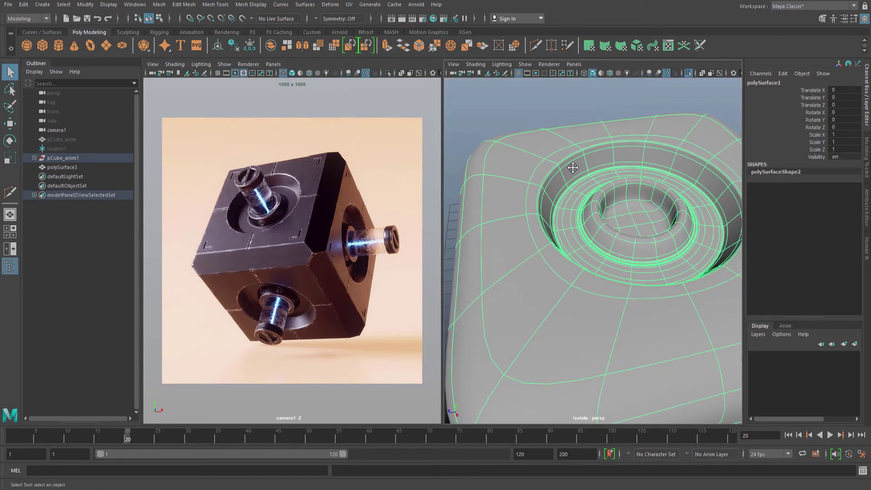
click(584, 122)
alt+drag(573, 167, 594, 191)
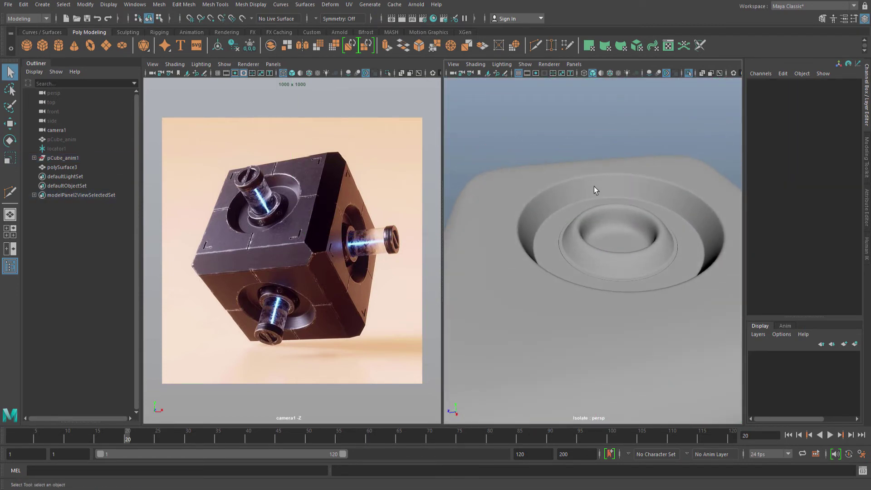
Bevel the outer edge loop on the rim of the recess's inner ring with fraction 0.13 and 3 segments.
click(594, 257)
alt+right_drag(599, 261, 564, 211)
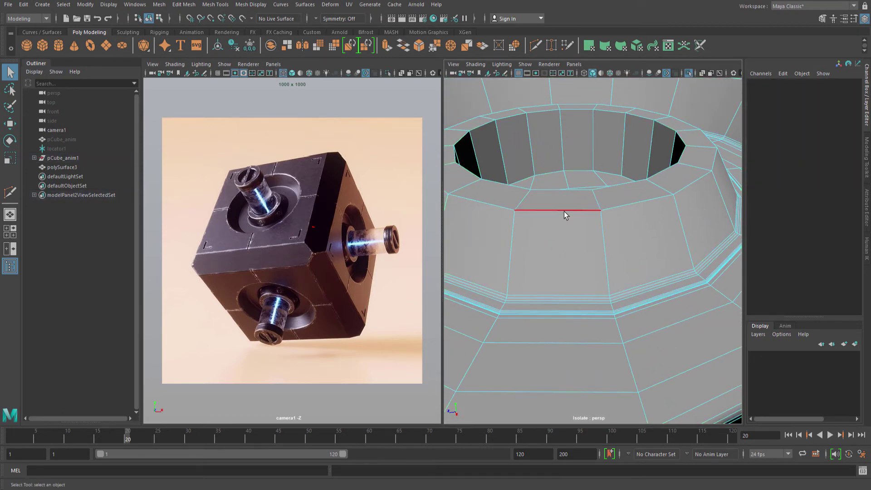
double_click(564, 211)
alt+drag(555, 217, 570, 222)
shift+right_drag(613, 230, 655, 234)
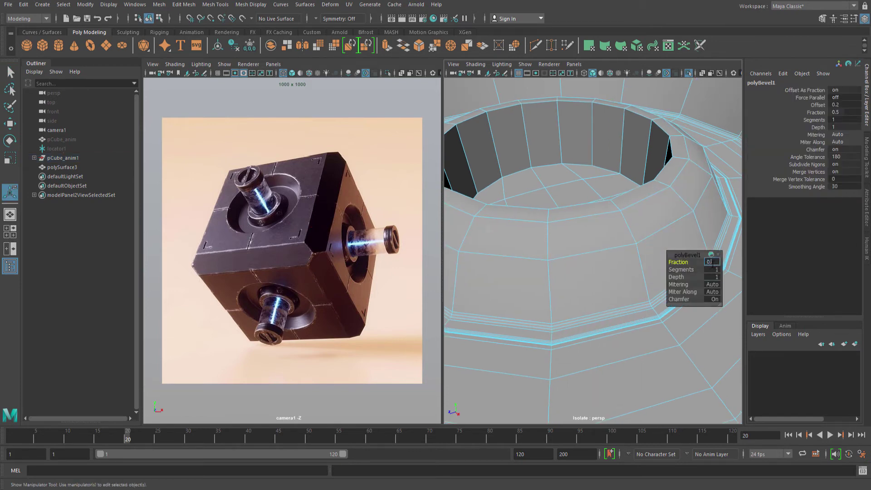
text(3)
key(Return)
text(0.2)
key(Return)
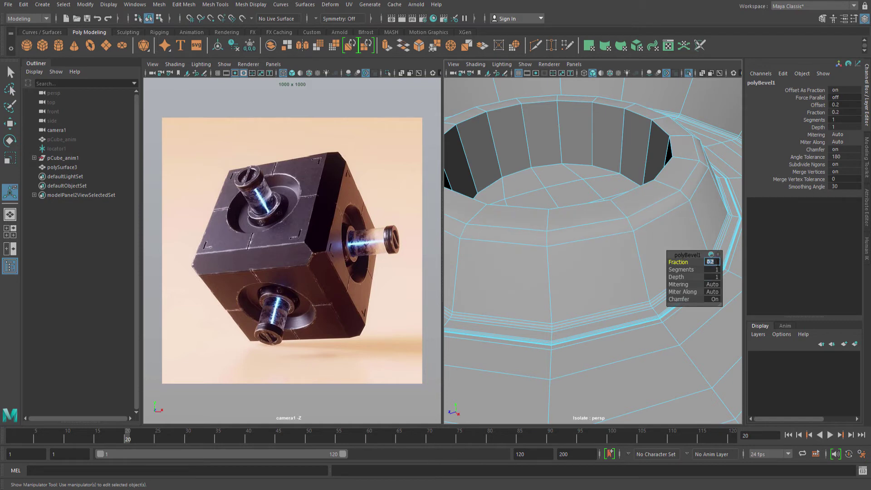
key(Return)
click(715, 269)
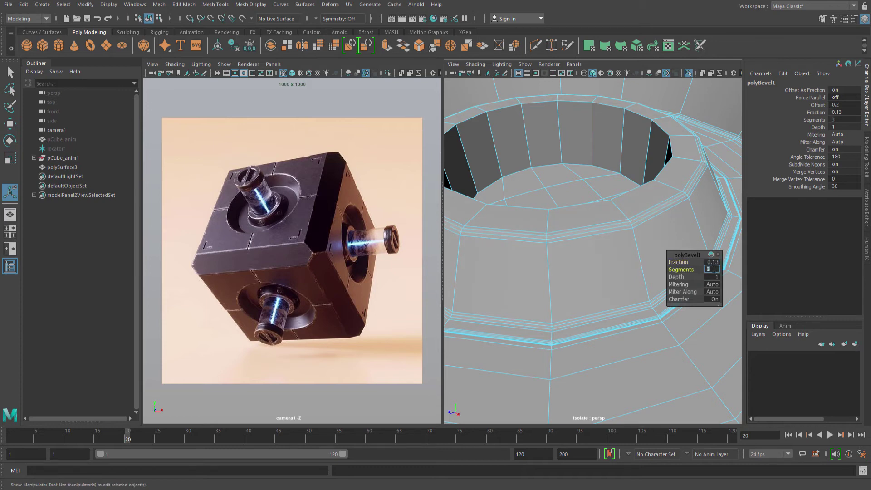
Bevel the edge loop around the mouth of the inner ring's hole with fraction 0.05 and 3 segments.
alt+drag(588, 235, 596, 202)
key(q)
alt+right_drag(597, 203, 640, 133)
alt+drag(640, 133, 609, 171)
click(621, 150)
shift+right_drag(612, 165, 645, 166)
alt+middle_drag(622, 195, 620, 199)
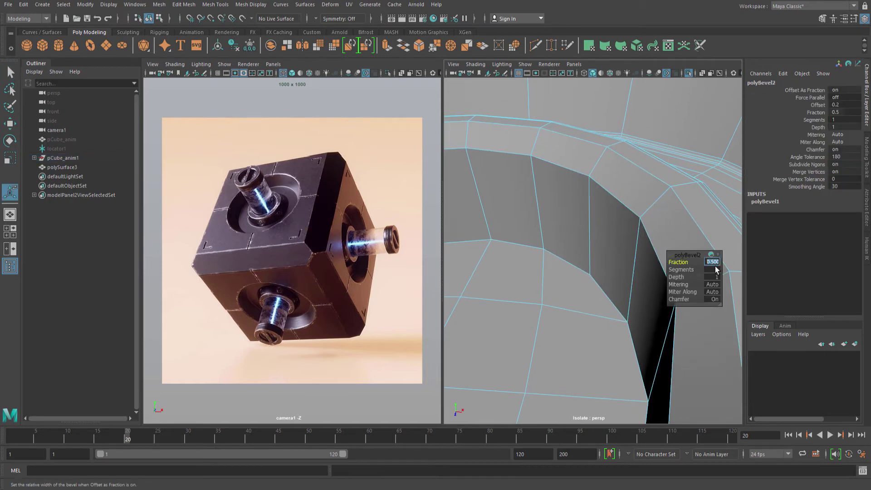
key(Return)
text(0.05)
key(Return)
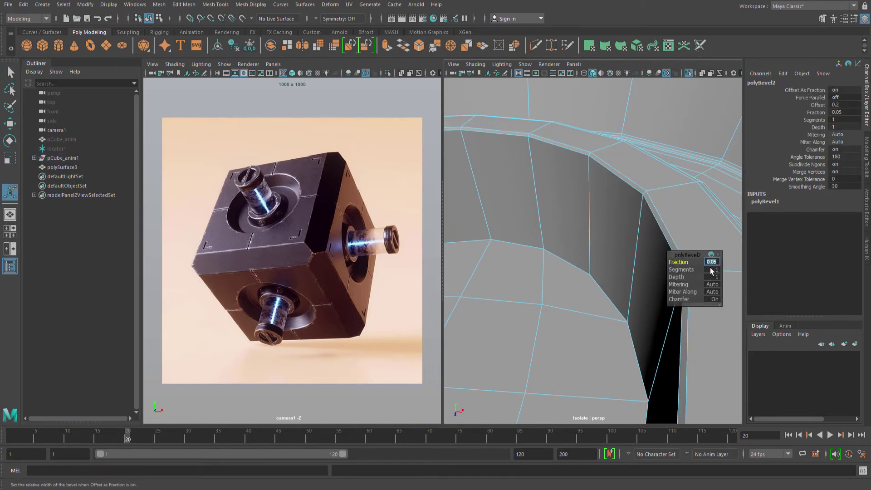
text(3)
key(Return)
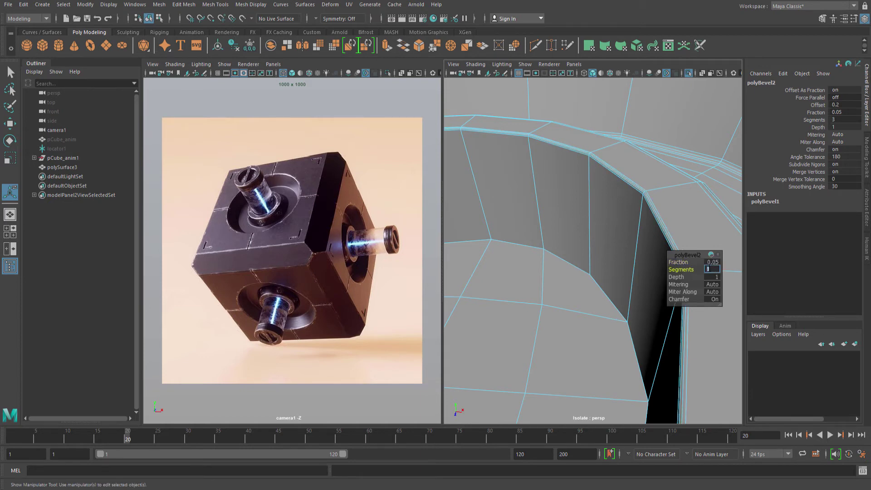
Return the cube body to object mode, delete its construction history, and deselect it.
key(q)
alt+drag(579, 196, 616, 175)
scroll(593, 196, down, 4)
right_drag(616, 175, 619, 173)
key(alt+shift+d)
scroll(625, 182, down, 5)
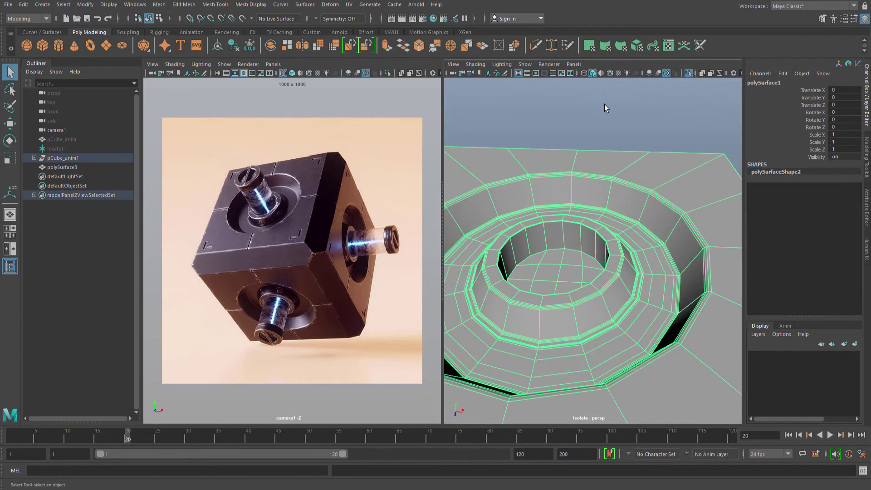
click(604, 105)
Switch the cube body to smooth preview and examine the beveled inner ring and the overall shape.
alt+drag(606, 223, 585, 237)
click(597, 236)
key(3)
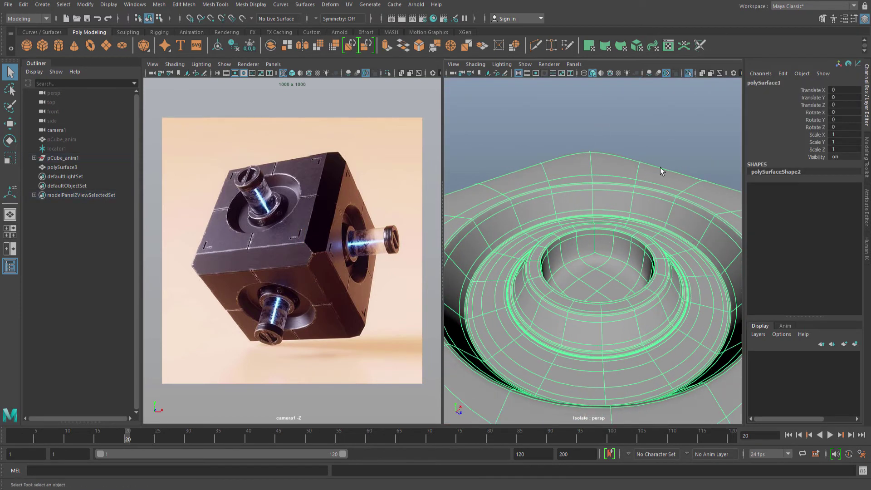
click(664, 139)
alt+drag(700, 228, 655, 223)
alt+right_drag(655, 224, 463, 247)
alt+drag(585, 236, 641, 250)
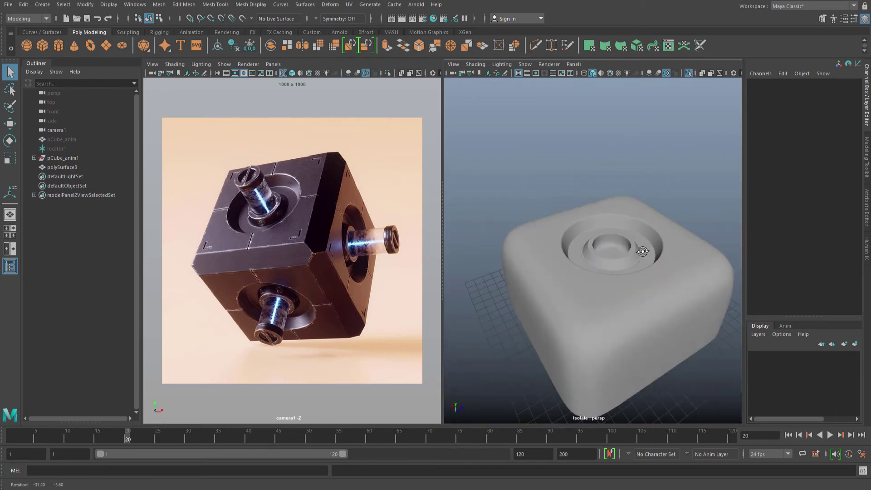
alt+middle_drag(641, 251, 585, 262)
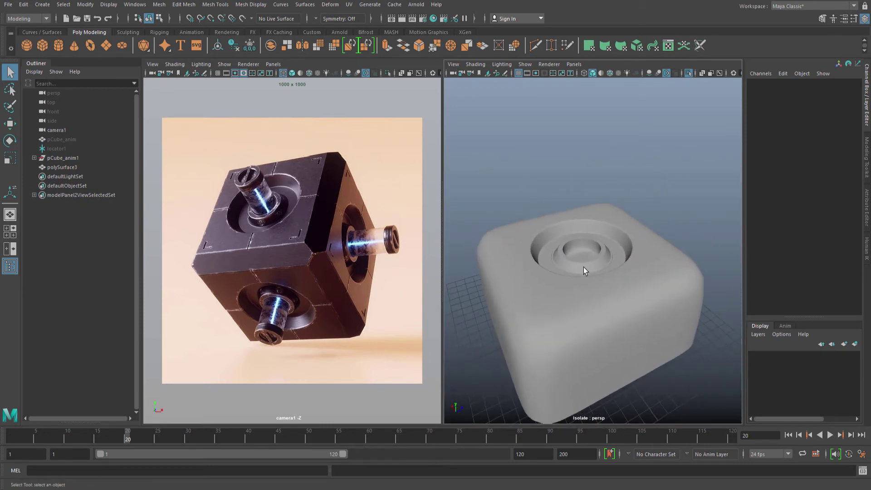
Turn off smooth preview on the cube body and select all faces of the central hole's floor using the top view.
click(585, 264)
key(1)
alt+drag(591, 271, 665, 265)
scroll(635, 253, up, 8)
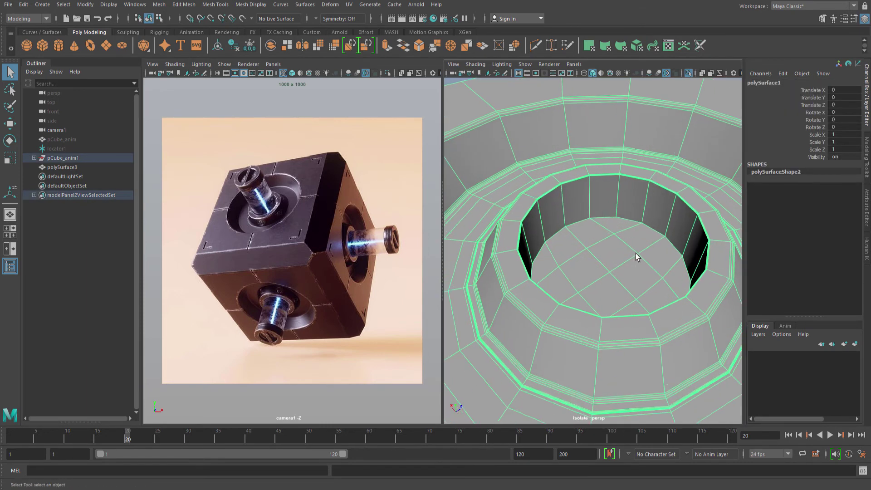
alt+middle_drag(629, 191, 589, 192)
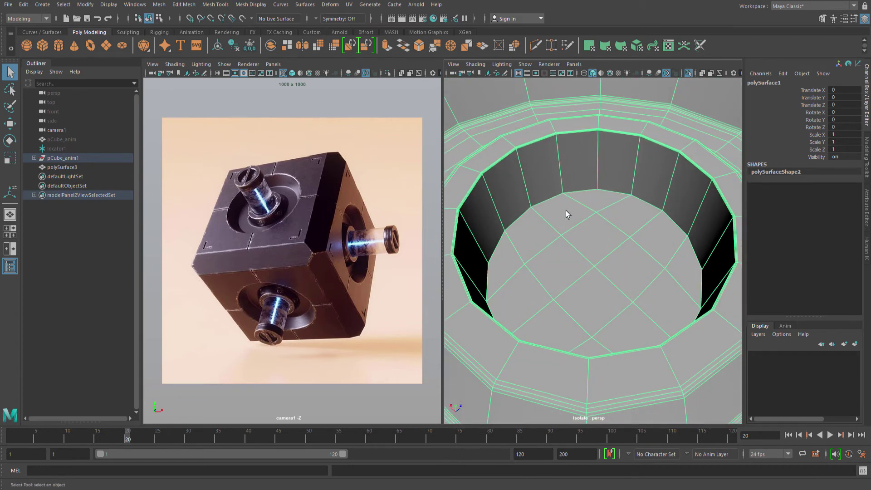
mouse_move(600, 221)
alt+mouse_down()
mouse_move(614, 222)
mouse_move(598, 210)
alt+mouse_up()
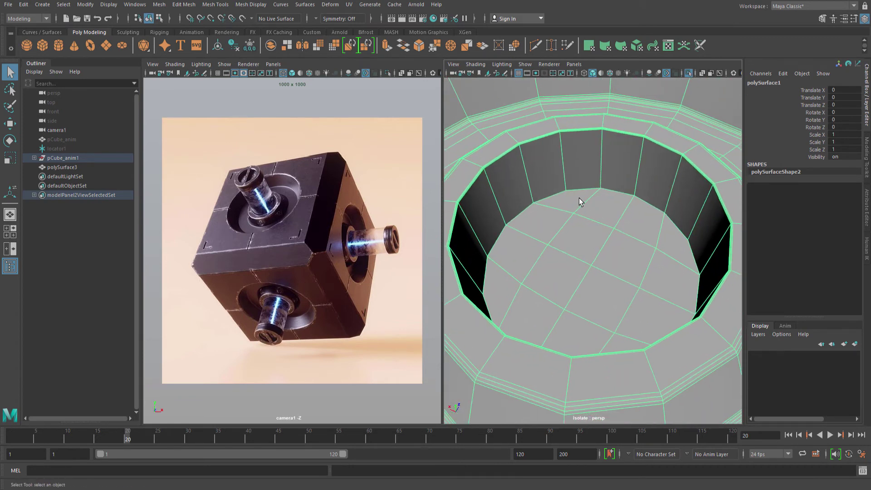
alt+right_drag(579, 196, 608, 200)
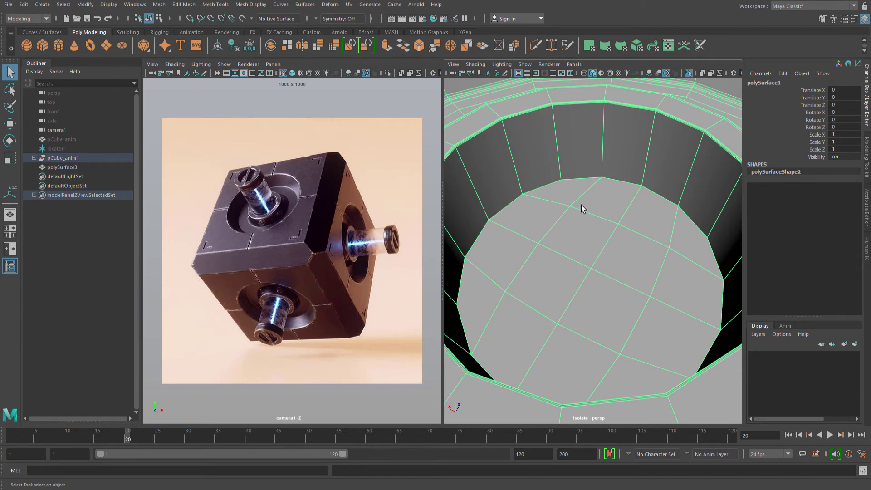
mouse_move(587, 221)
alt+mouse_down()
mouse_move(594, 225)
mouse_move(584, 210)
mouse_move(592, 208)
mouse_move(606, 227)
mouse_move(597, 232)
alt+mouse_up()
scroll(585, 211, down, 4)
key(F11)
click(602, 198)
key(space)
key(4)
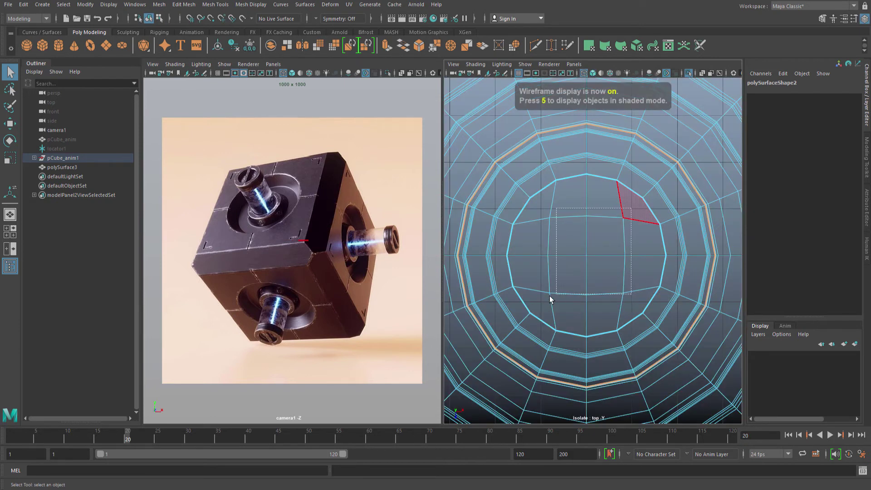
drag(549, 296, 551, 294)
key(5)
key(space)
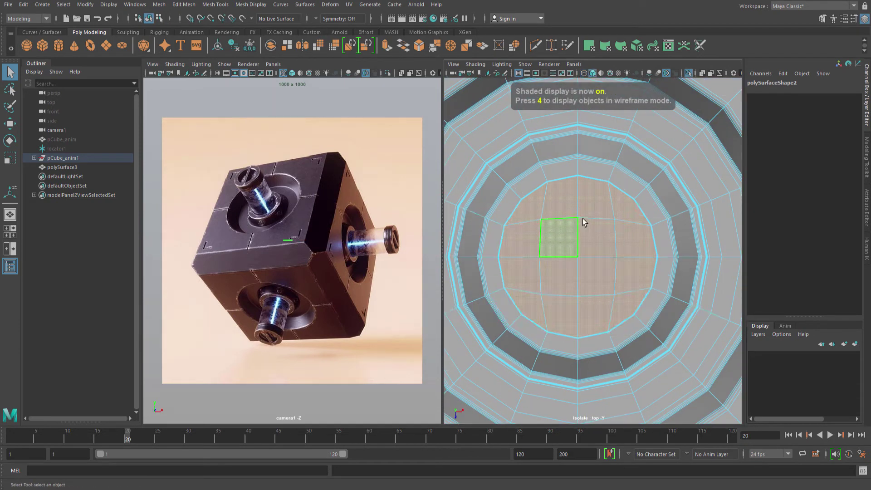
Try to extrude the hole's floor faces slightly inward by scaling, and undo the extrusion.
key(r)
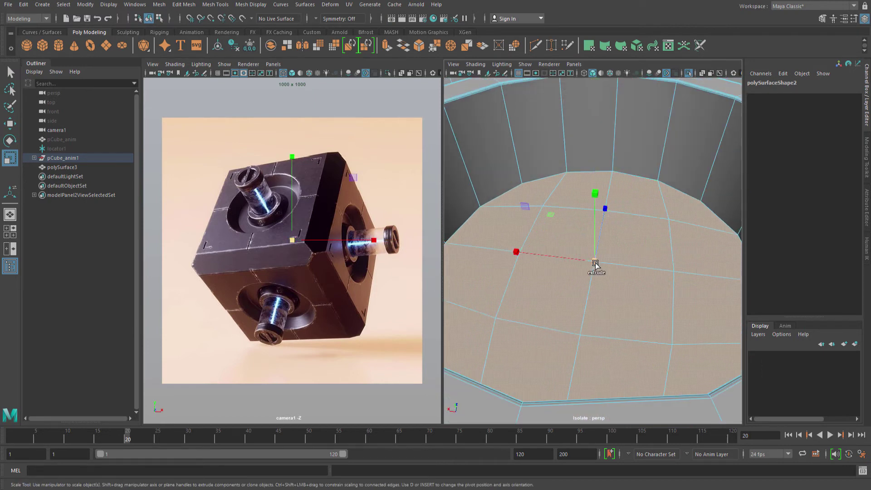
shift+drag(594, 264, 594, 262)
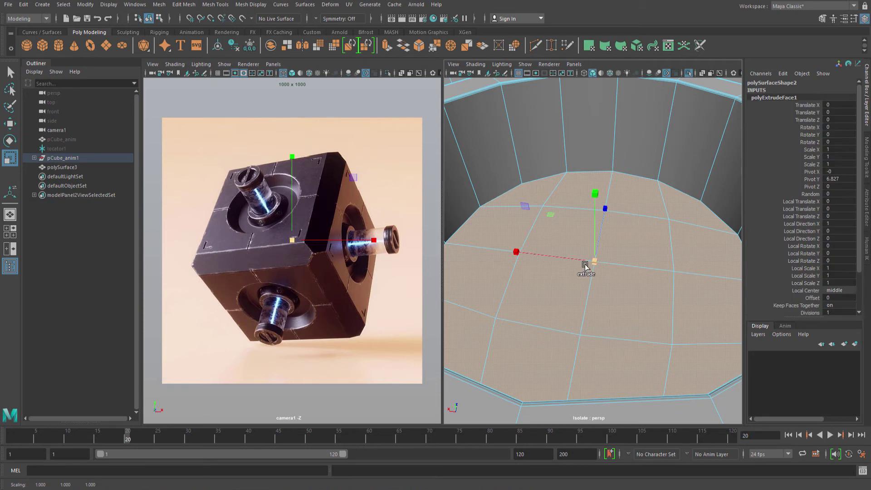
alt+drag(609, 226, 619, 229)
alt+middle_drag(620, 230, 632, 226)
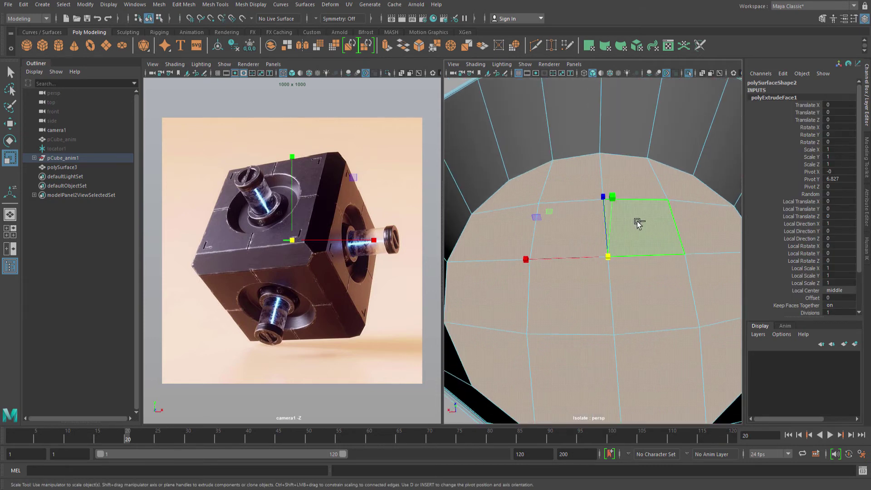
key(ctrl+z)
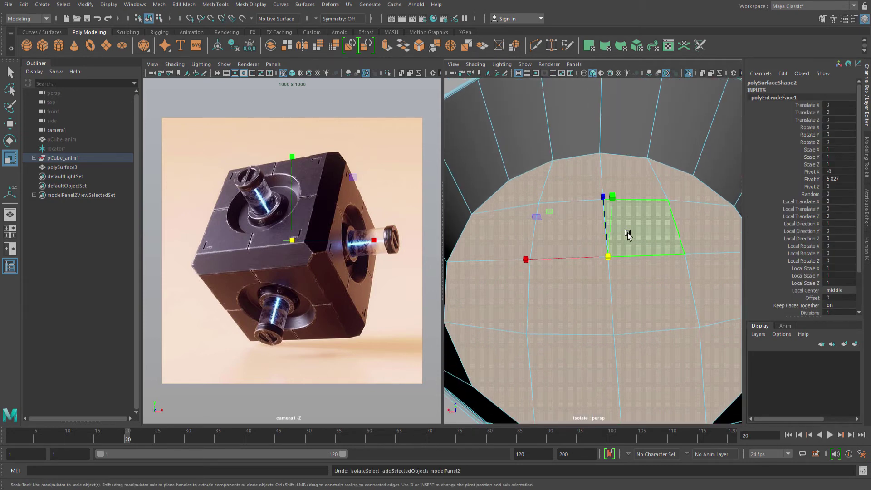
key(q)
alt+drag(627, 234, 615, 263)
key(ctrl+z)
key(ctrl+z)
Extrude the hole's floor faces with a slight inward scale using an enlarged manipulator, and return to object mode.
drag(558, 291, 577, 232)
key(r)
scroll(621, 240, up, 5)
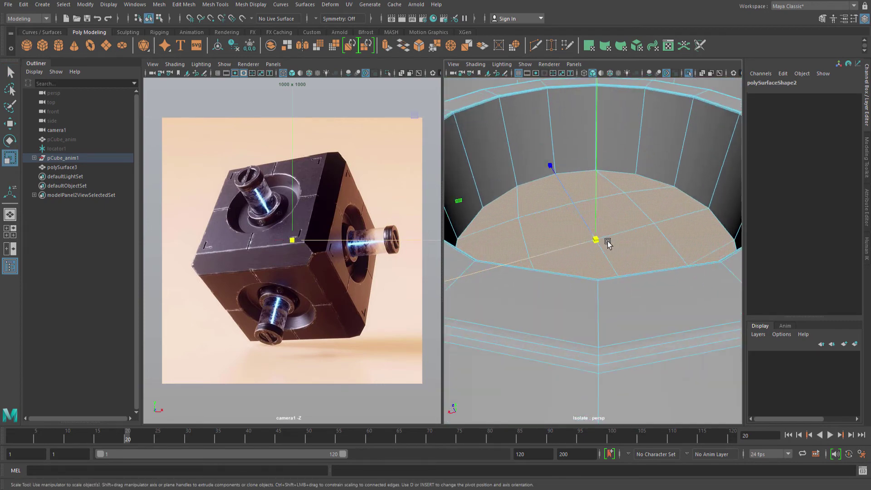
scroll(623, 227, up, 2)
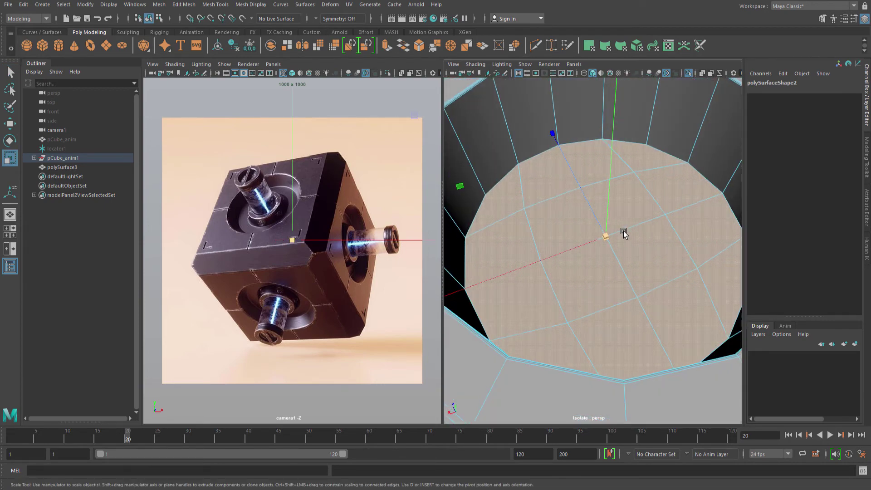
shift+drag(606, 239, 594, 243)
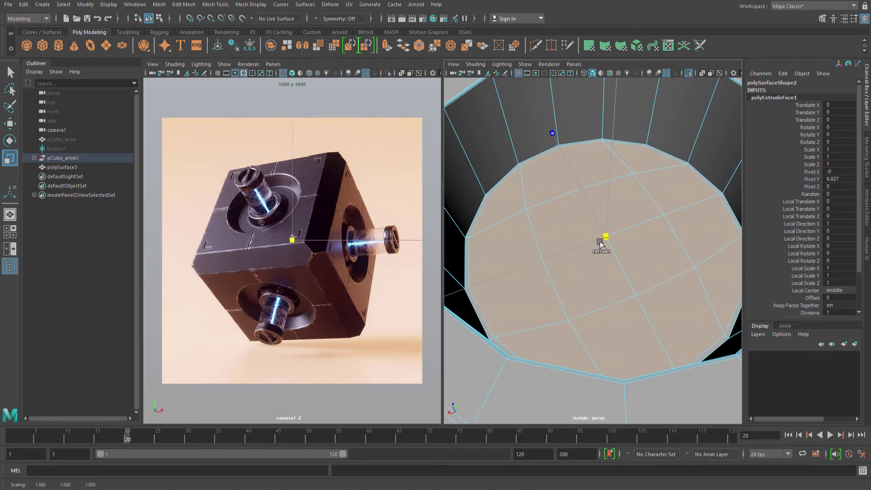
key(q)
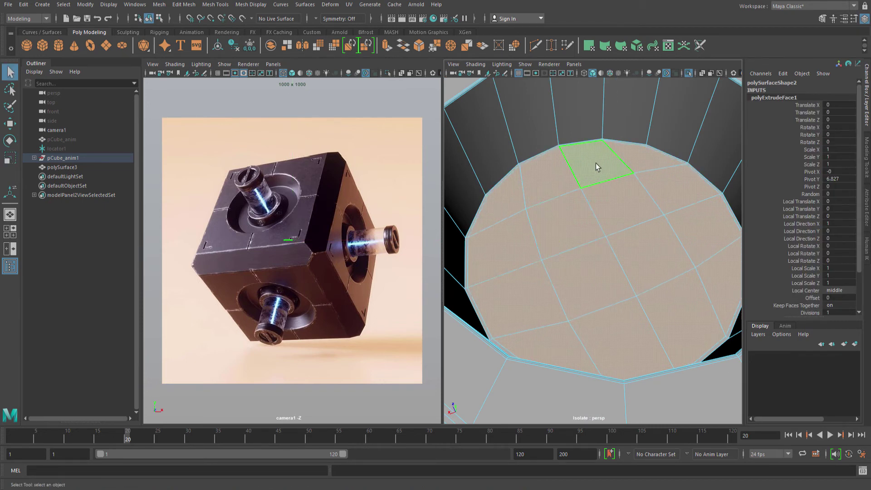
alt+drag(595, 162, 634, 161)
key(F8)
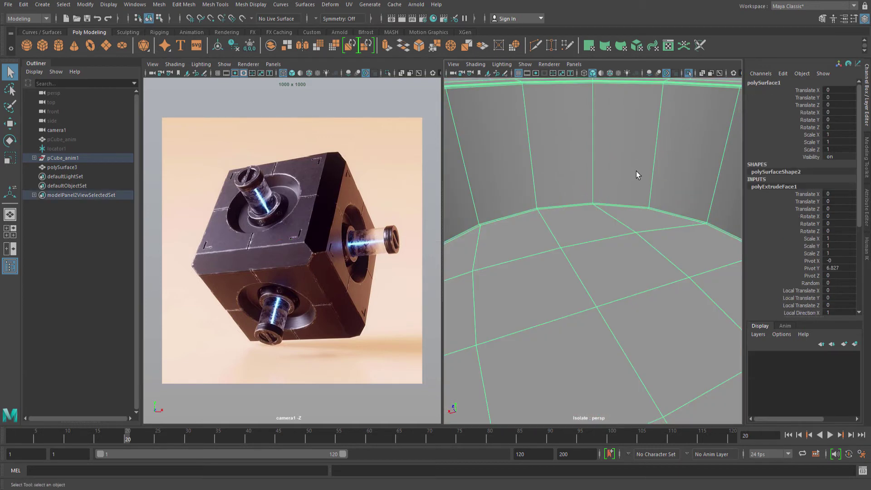
Insert an edge loop around the lower part of the hole's wall and move it down close to the floor.
shift+right_drag(636, 179, 585, 185)
ctrl+click(597, 192)
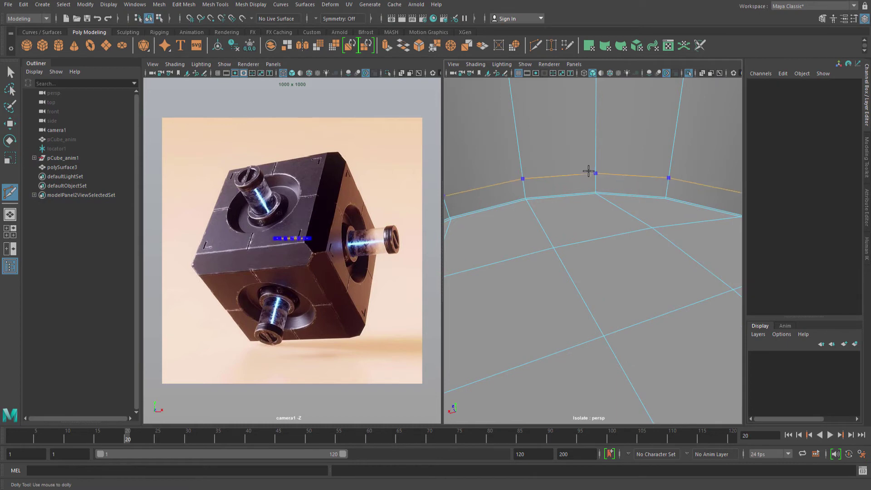
alt+middle_drag(603, 185, 615, 175)
key(q)
double_click(620, 168)
key(w)
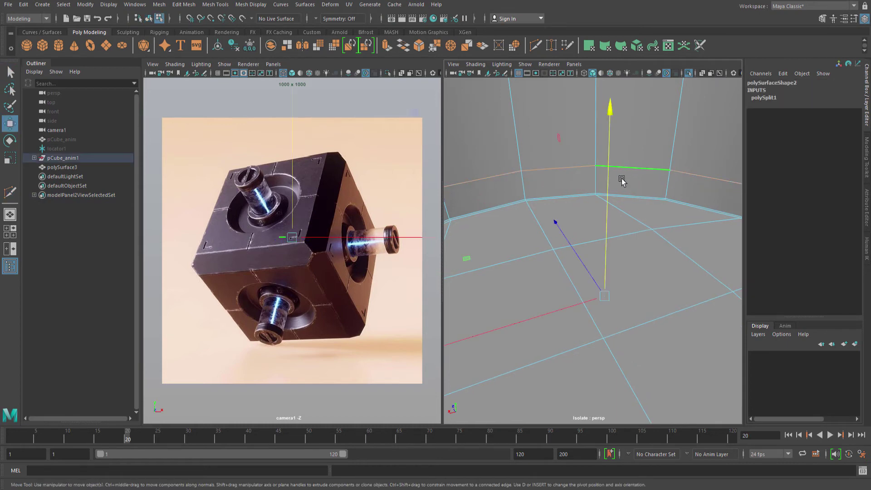
drag(606, 195, 650, 168)
key(q)
Delete the cube body's construction history and insert four spaced edge loops around the hole's wall.
key(F8)
key(alt+shift+d)
alt+middle_drag(598, 173, 606, 176)
key(ctrl+shift+x)
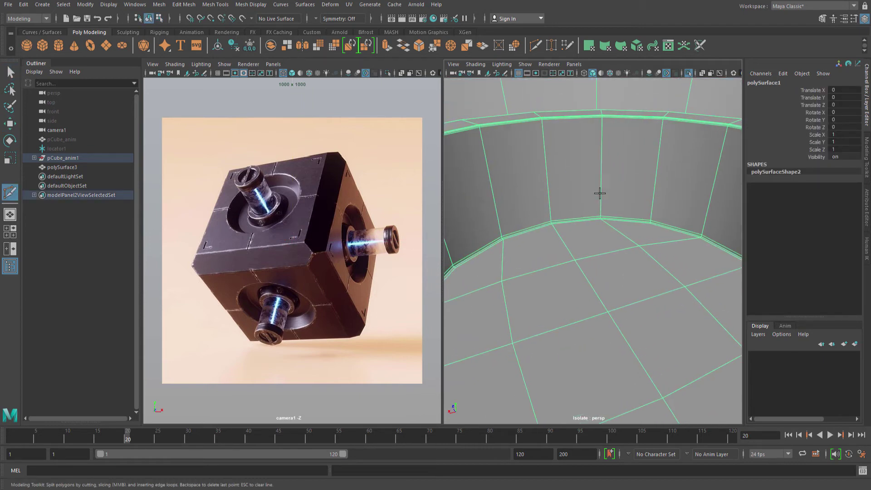
ctrl+click(601, 200)
ctrl+click(601, 169)
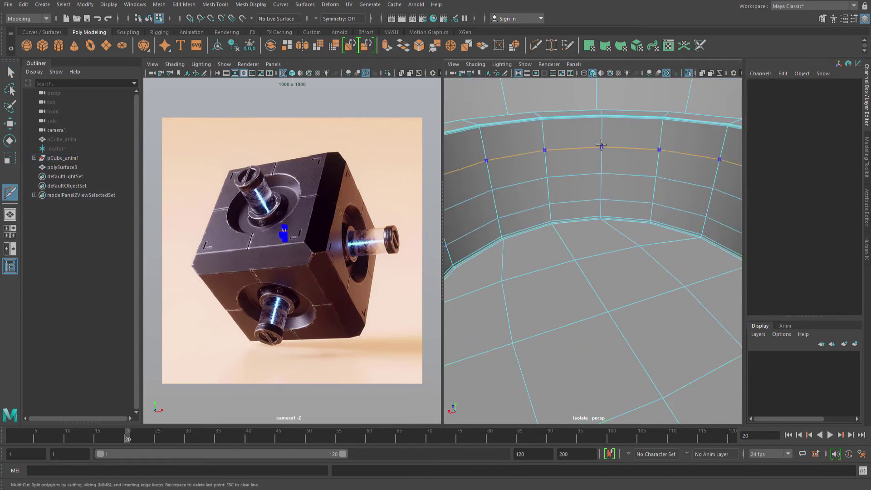
ctrl+click(599, 146)
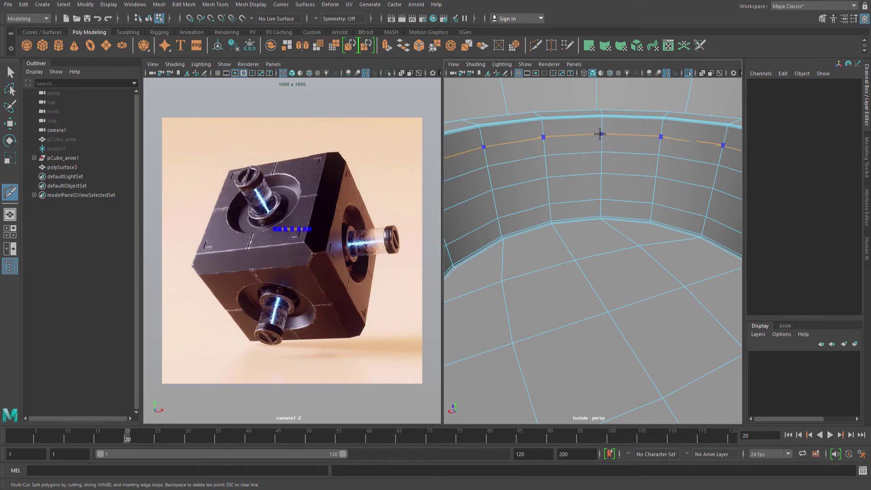
ctrl+click(600, 130)
key(q)
Return the cube body to object mode and examine the inner ring and its hole in smooth preview.
drag(606, 139, 544, 164)
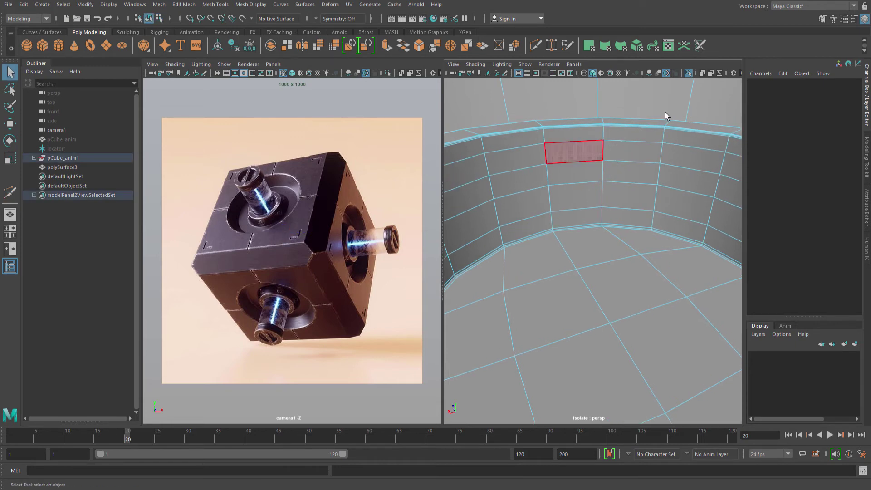
key(3)
alt+right_drag(650, 165, 579, 194)
alt+middle_drag(579, 194, 589, 203)
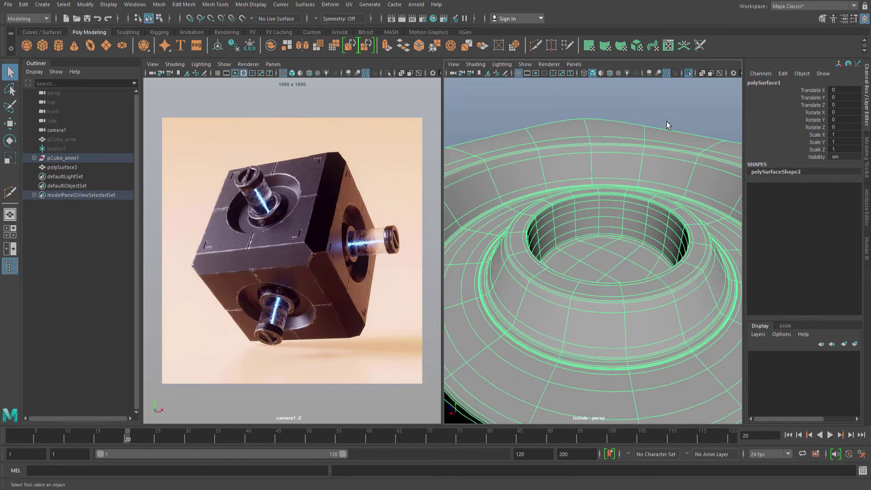
click(666, 121)
alt+drag(599, 175, 652, 195)
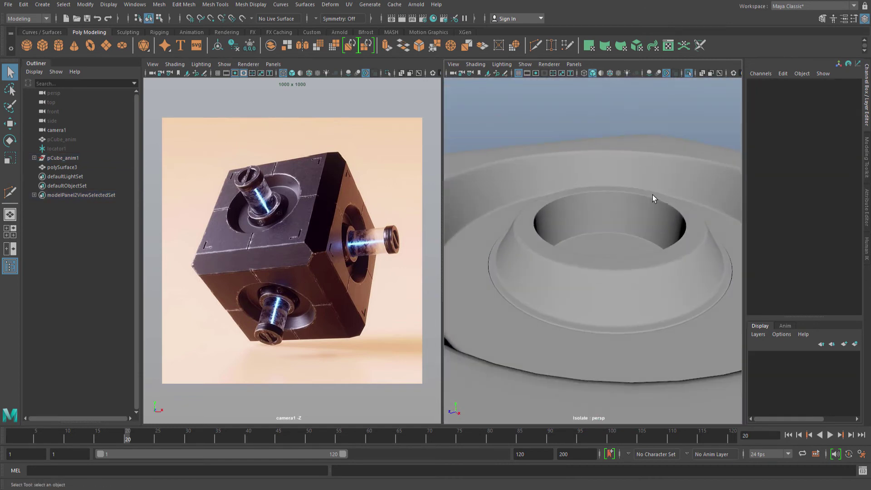
alt+drag(583, 220, 593, 241)
Reselect the cube body and turn off its smooth preview.
click(621, 270)
click(671, 198)
click(614, 264)
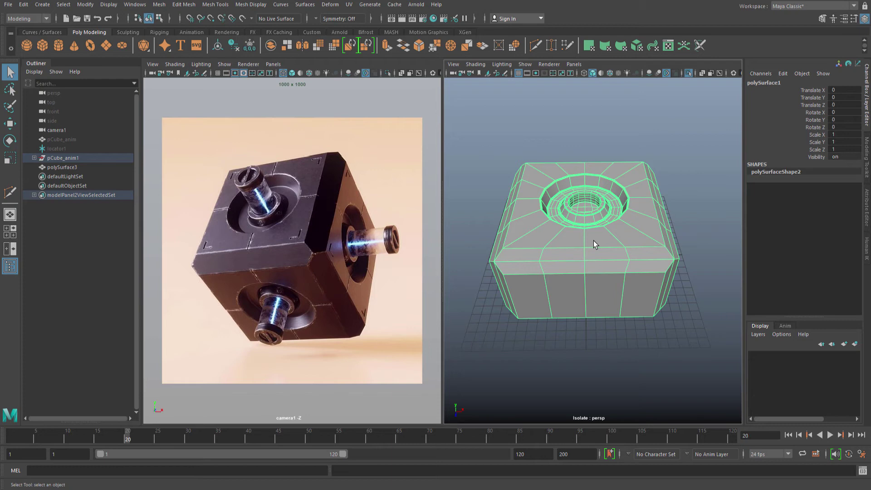
alt+drag(547, 222, 559, 224)
alt+right_drag(559, 224, 583, 200)
alt+middle_drag(564, 208, 591, 219)
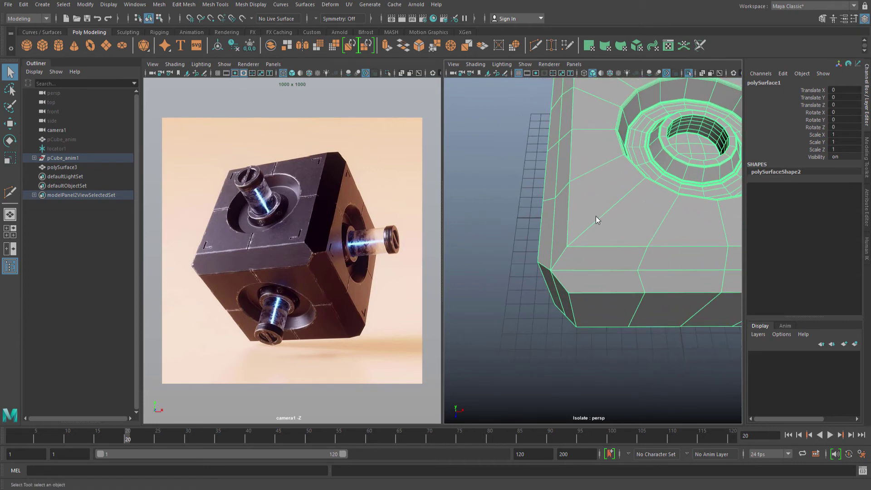
shift+right_drag(595, 216, 536, 217)
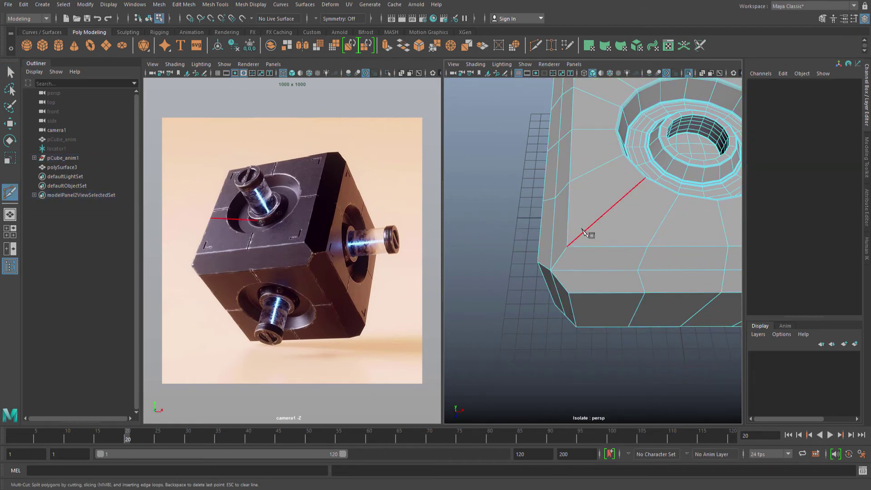
alt+drag(582, 228, 613, 230)
click(562, 207)
alt+middle_drag(613, 230, 601, 241)
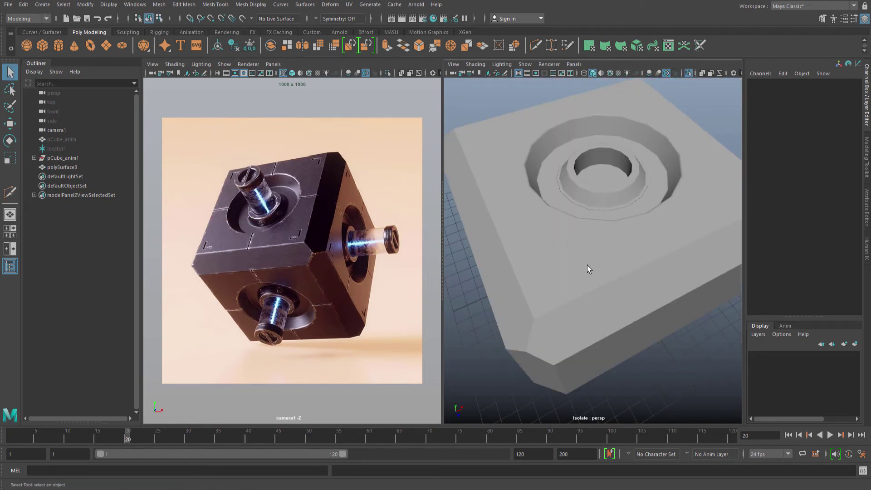
Create a new polygon cube at the origin, display the scene in wireframe and hide the grid.
click(587, 265)
scroll(582, 266, up, 2)
key(space)
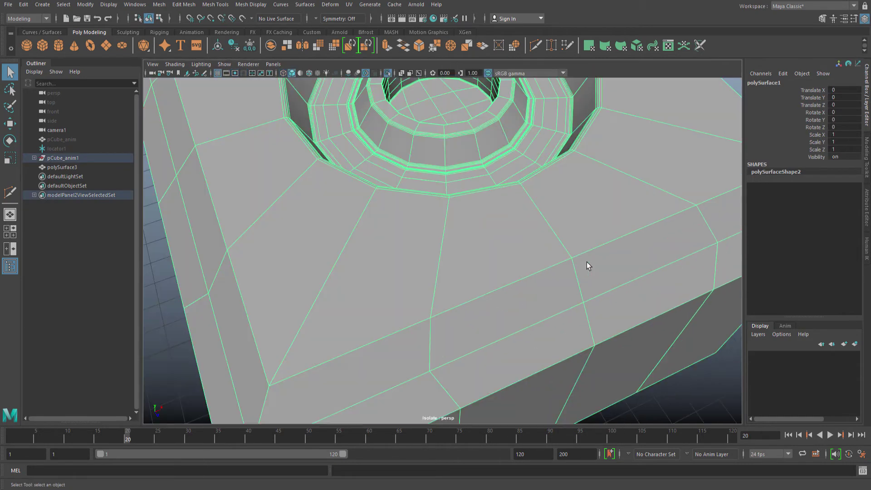
scroll(530, 202, down, 5)
key(space)
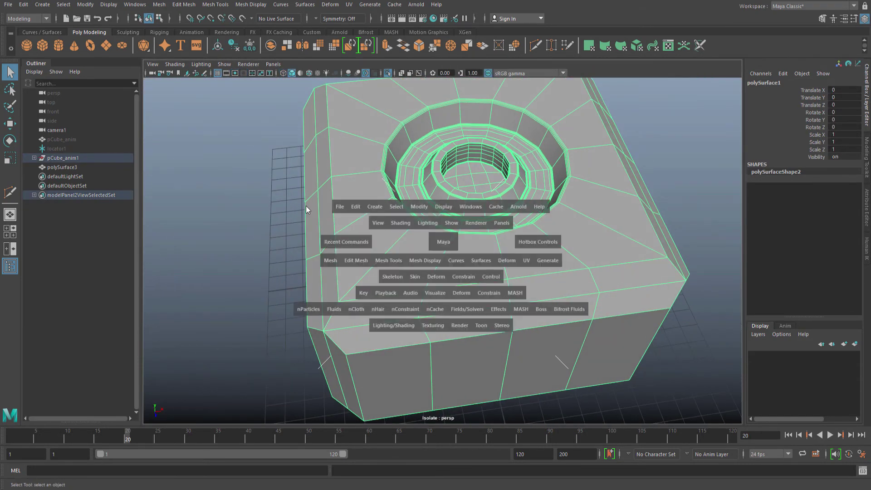
drag(374, 210, 436, 243)
key(w)
key(4)
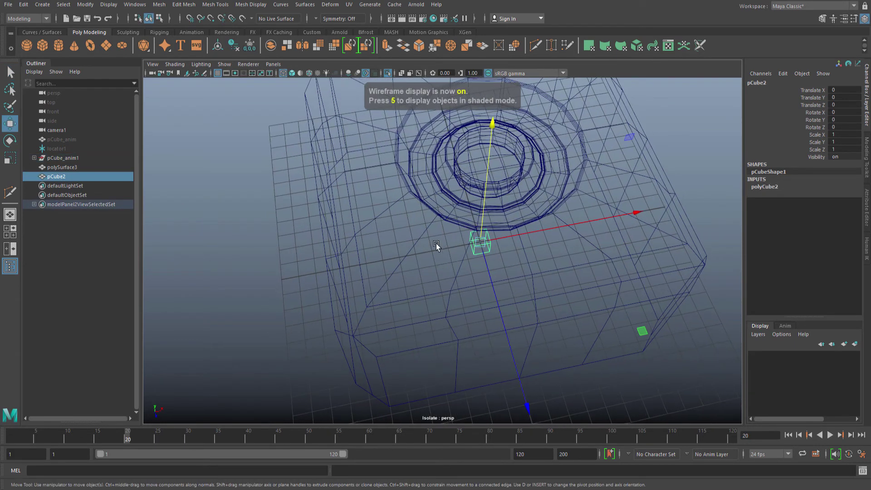
click(218, 73)
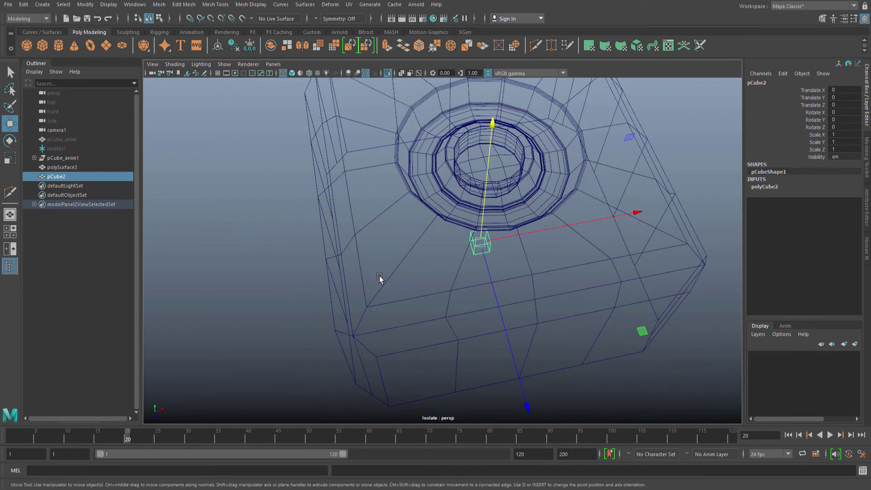
Snap the new cube onto the corner vertex of the body's top face and frame it in the top view.
alt+drag(379, 277, 389, 288)
mouse_move(375, 295)
middle_down()
mouse_move(407, 297)
mouse_move(372, 297)
middle_up()
alt+drag(397, 306, 391, 304)
key(space)
key(f)
alt+right_drag(476, 272, 483, 249)
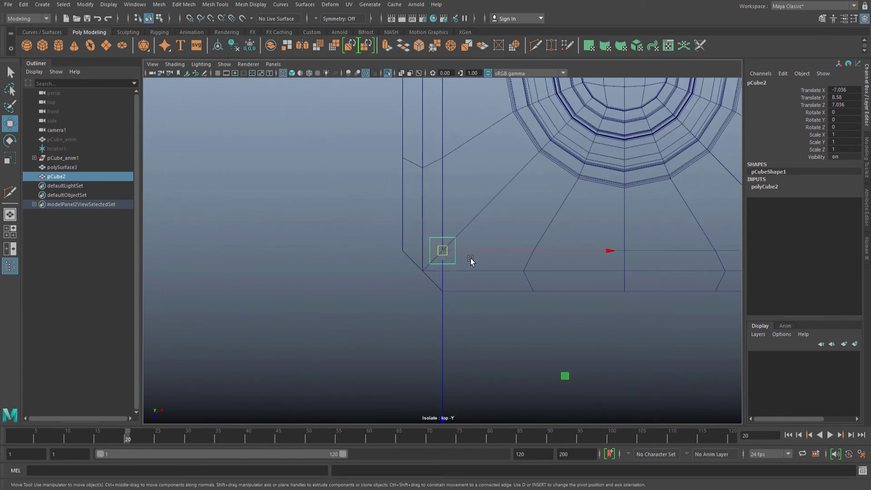
Switch to shaded display and move the small cube inward from the corner to about X -6.123, Z 6.07.
key(5)
alt+middle_drag(452, 233, 429, 268)
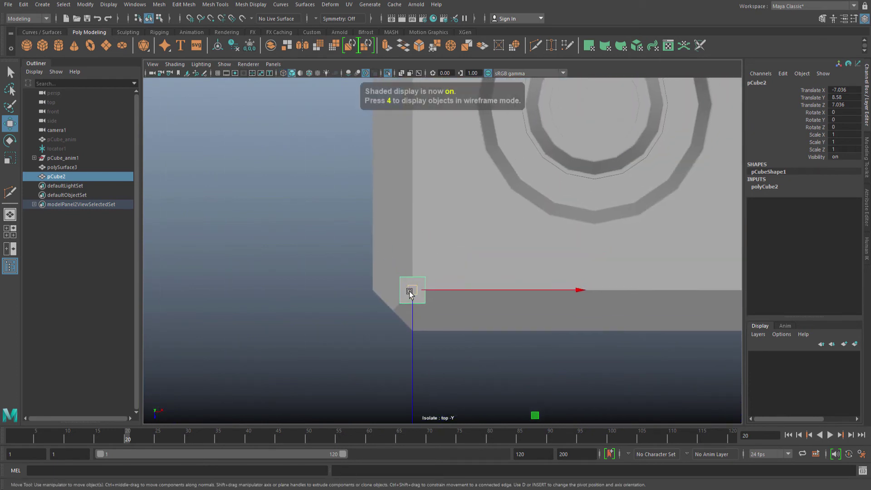
drag(409, 294, 434, 268)
key(q)
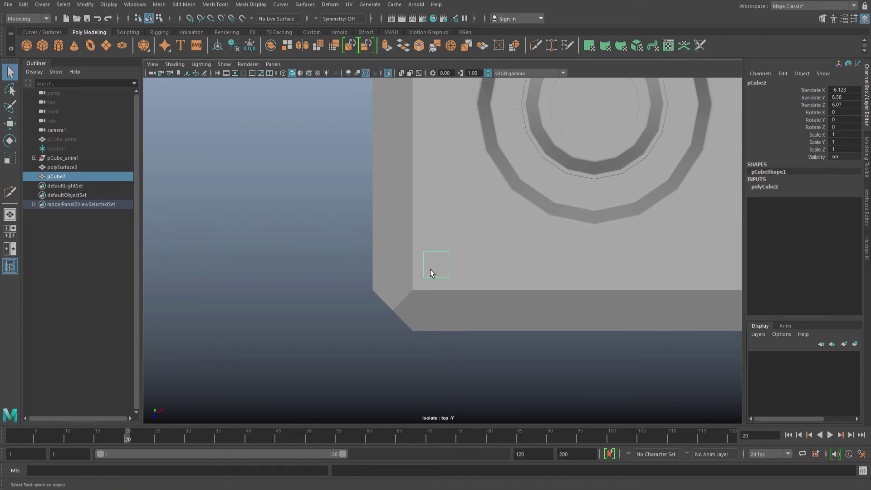
Scale the small cube along X to about 0.164 to make a narrow bar and bring back the reference view.
key(r)
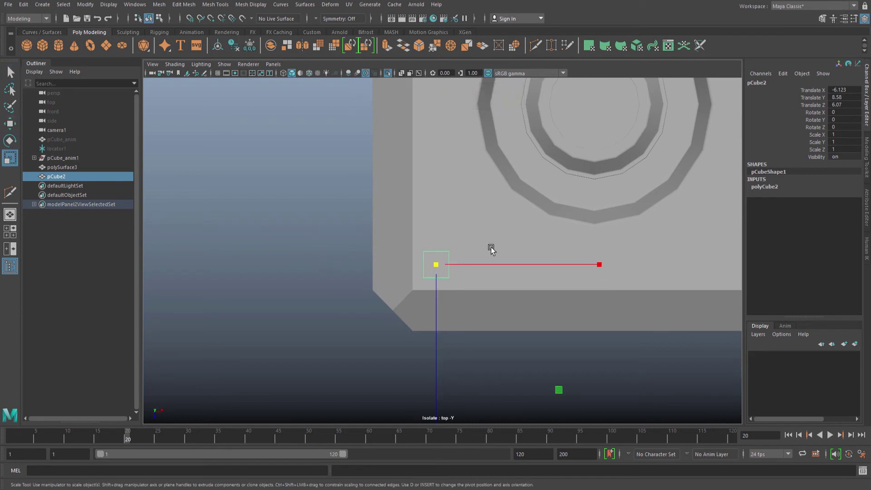
drag(599, 264, 476, 278)
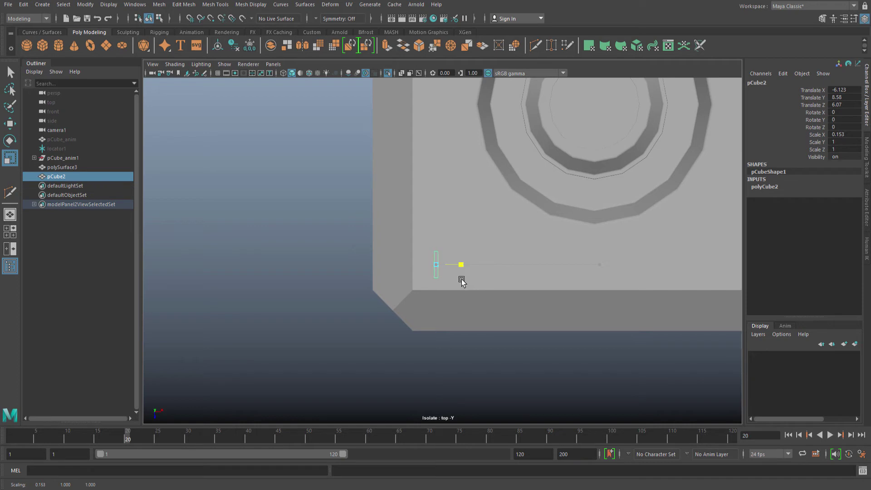
drag(463, 280, 463, 280)
key(q)
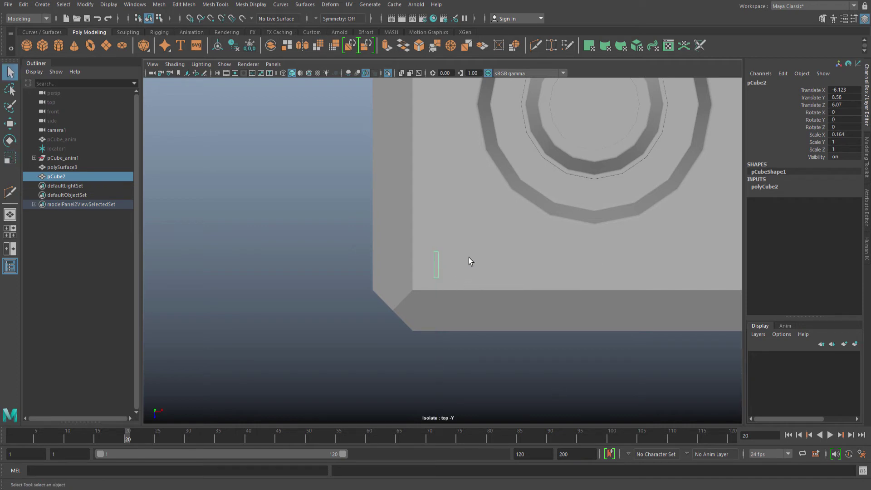
alt+middle_drag(465, 279, 439, 247)
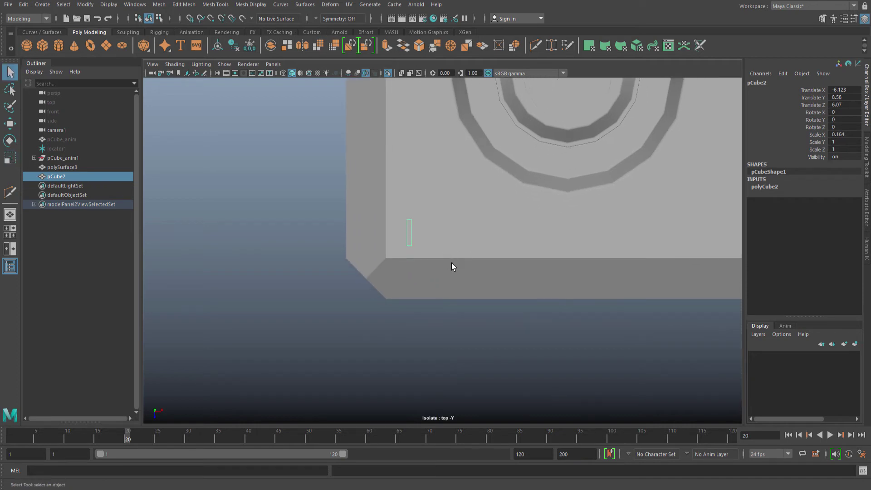
key(space)
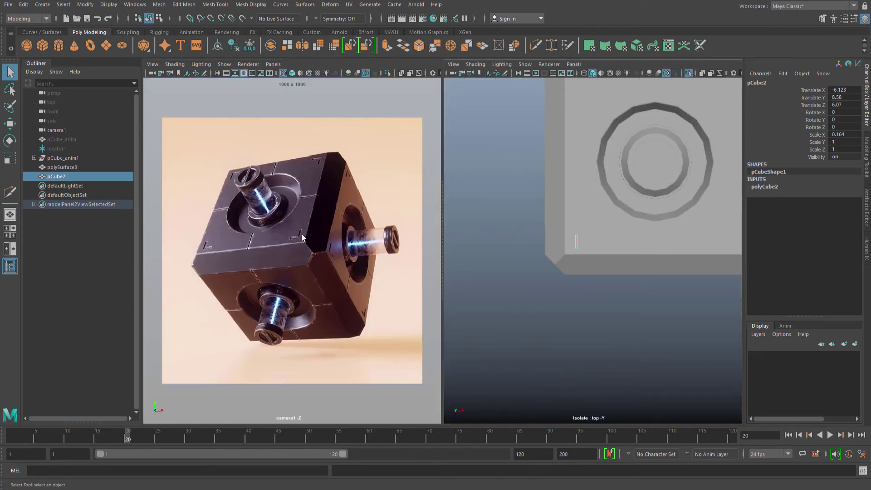
Widen the bar to an X scale of about 0.234 and lengthen it to a Z scale of about 1.133.
alt+middle_drag(579, 238, 567, 252)
key(r)
alt+right_drag(572, 254, 622, 243)
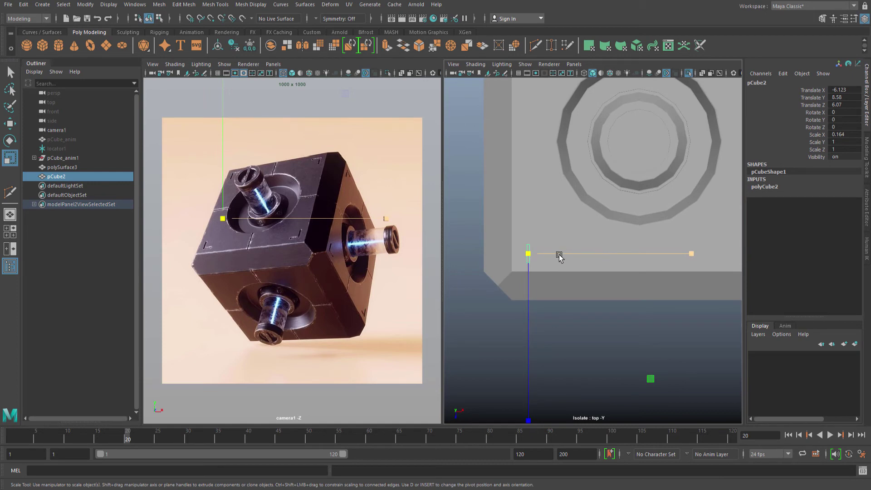
drag(559, 255, 626, 253)
drag(529, 290, 514, 312)
key(q)
alt+middle_drag(552, 261, 546, 261)
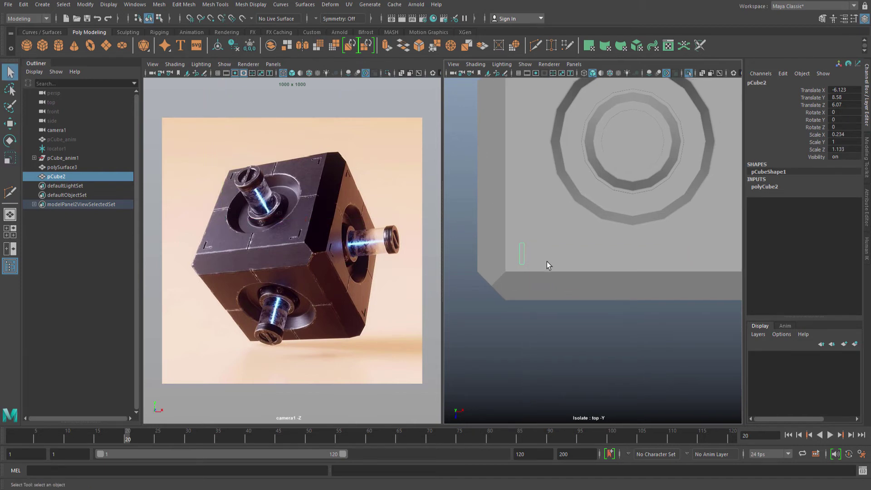
Move the bar slightly away from the face's corner to about X -6.162, Z 5.8.
key(space)
drag(546, 260, 575, 270)
key(space)
alt+middle_drag(545, 226, 548, 241)
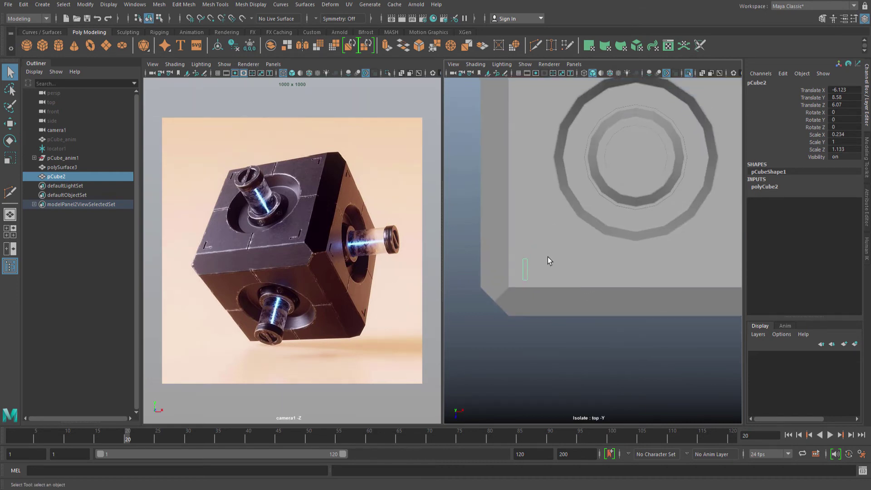
key(w)
scroll(562, 261, up, 2)
drag(506, 274, 504, 268)
key(q)
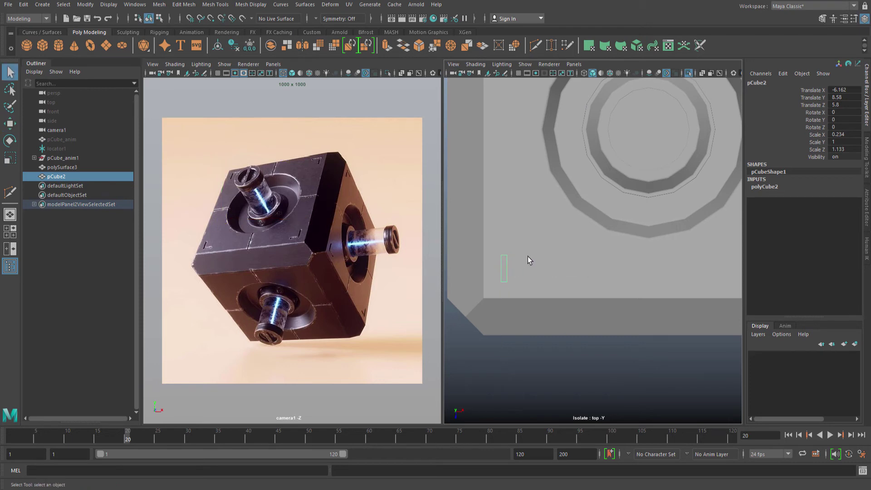
Narrow the bar to an X scale of about 0.194.
key(w)
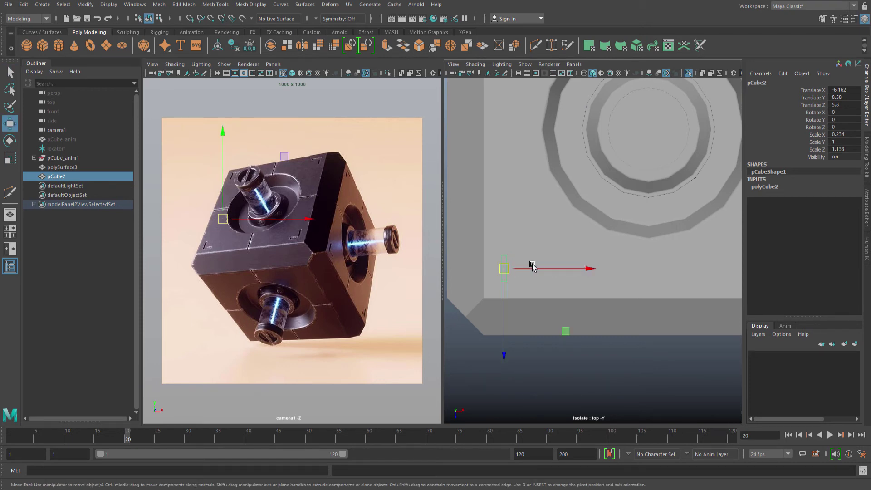
key(q)
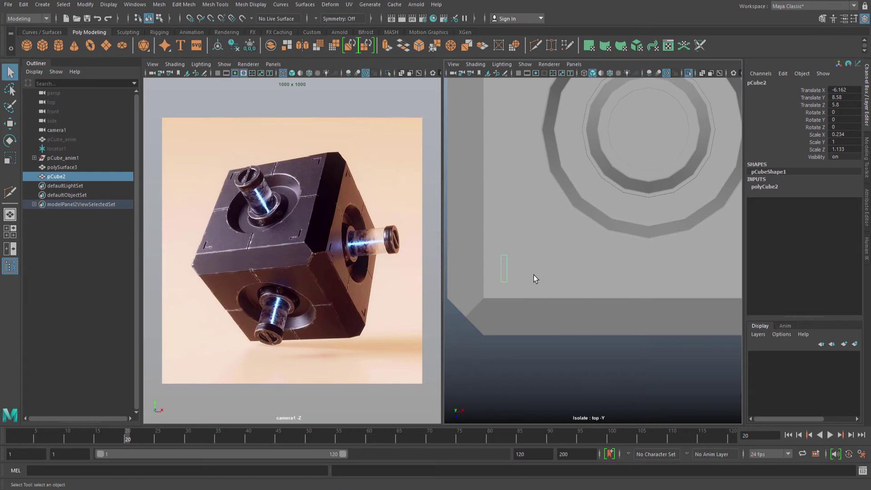
key(r)
drag(580, 268, 582, 271)
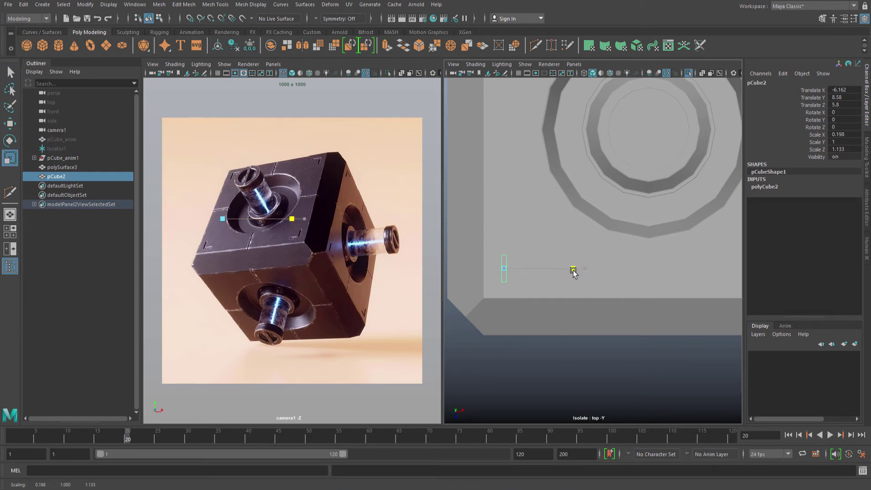
key(q)
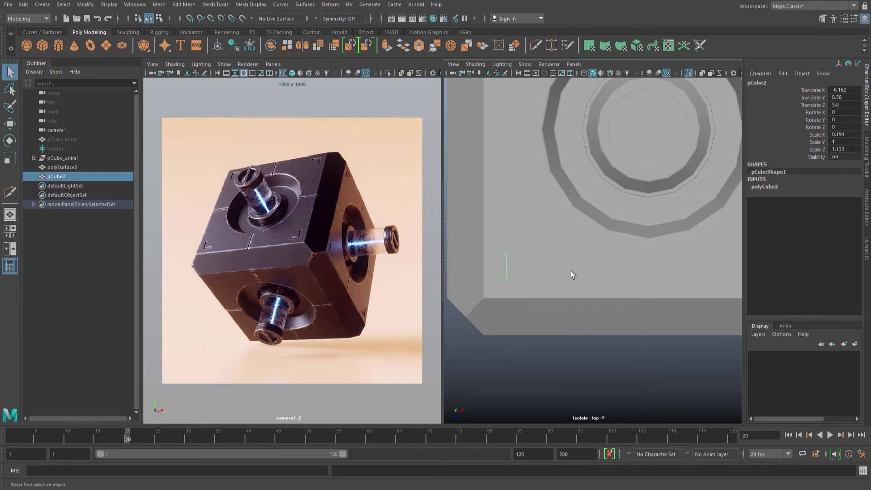
Duplicate the bar and rotate the copy -90 degrees around Y.
key(ctrl+d)
key(e)
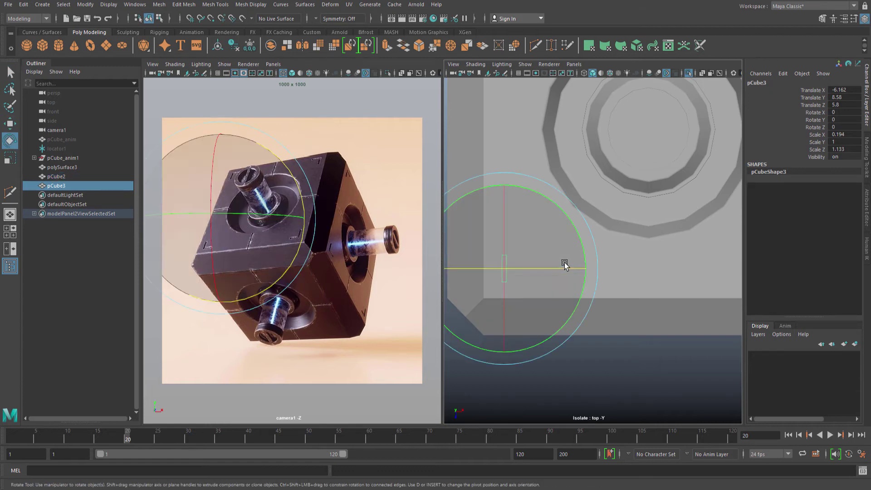
drag(559, 252, 595, 295)
Switch to wireframe display and move the rotated bar to about X -5.606, Z 6.605, below the first bar.
key(4)
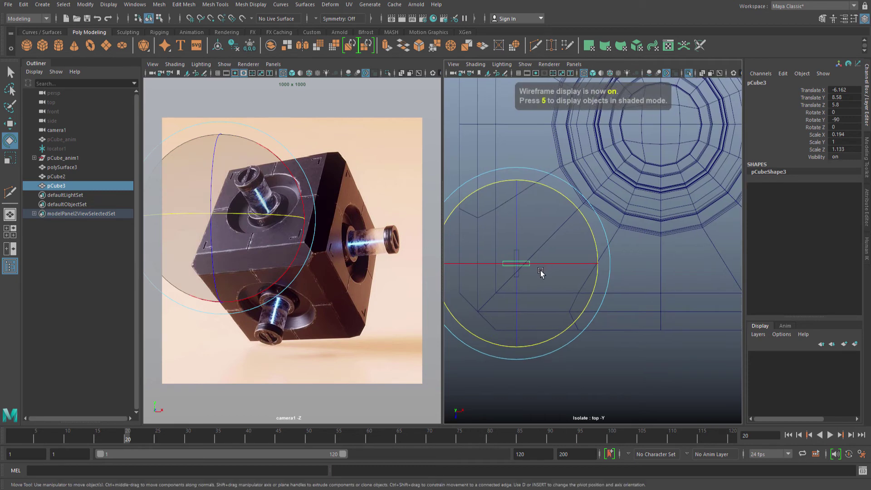
key(w)
scroll(562, 264, up, 3)
alt+middle_drag(572, 240, 653, 229)
scroll(604, 242, up, 4)
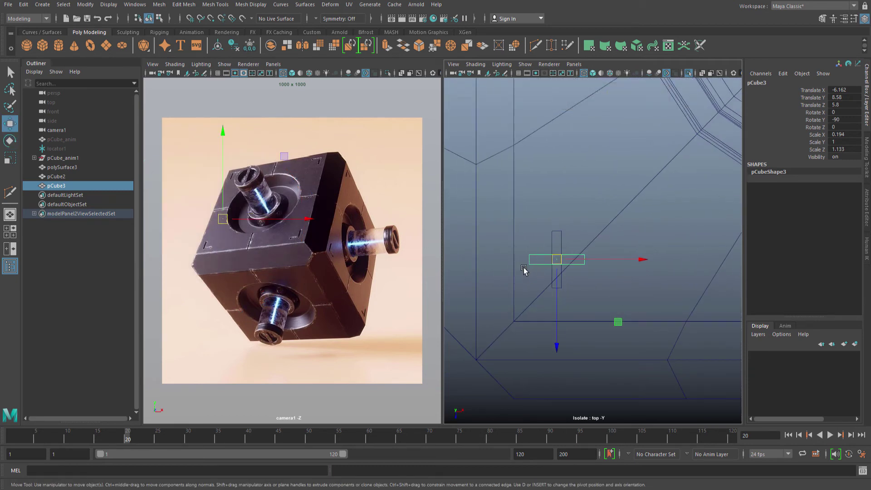
drag(561, 263, 583, 303)
Snap the rotated bar's pivot to its outer corner, then snap the bar onto the first bar's matching corner to form an L.
key(d)
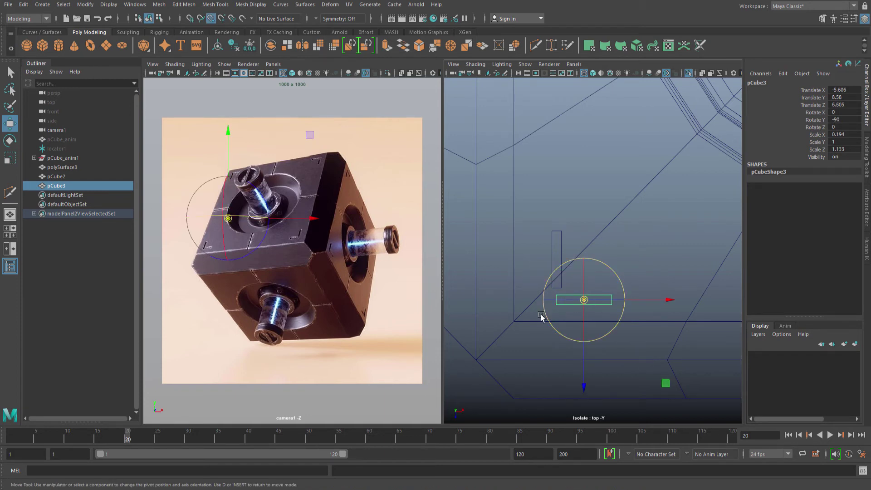
middle_drag(529, 317, 553, 308)
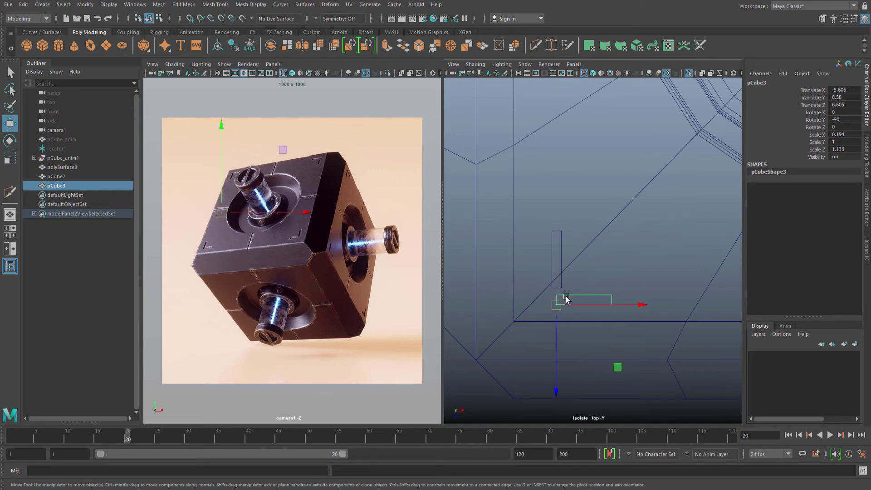
drag(558, 303, 610, 290)
key(v)
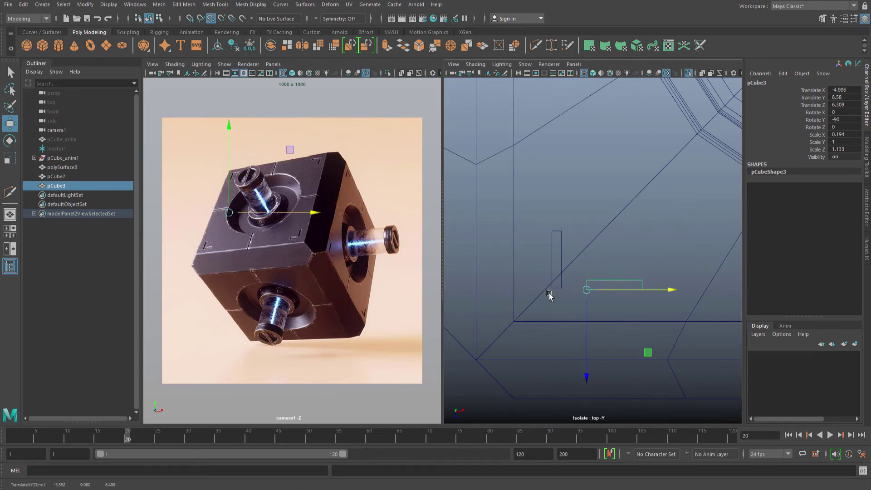
middle_drag(550, 296, 555, 303)
mouse_move(555, 303)
mouse_down()
mouse_move(555, 327)
mouse_move(555, 300)
mouse_up()
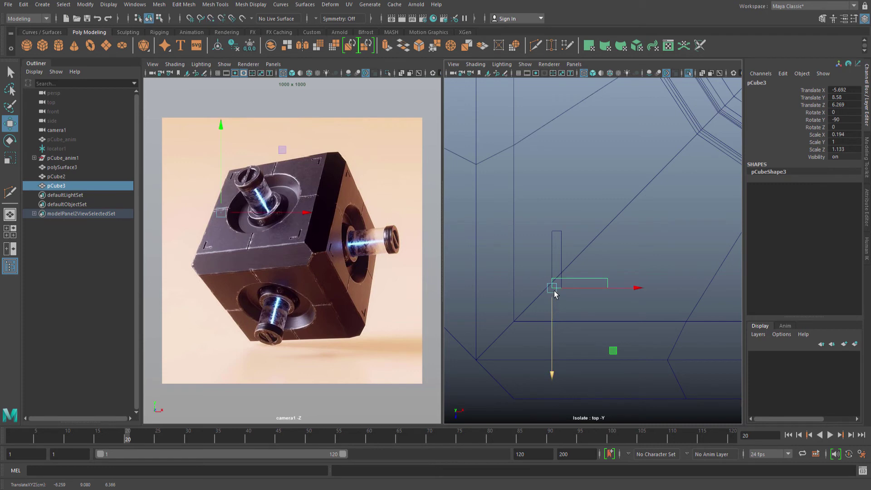
key(q)
Select both bars of the L shape and combine them into one mesh.
alt+middle_drag(569, 284, 562, 283)
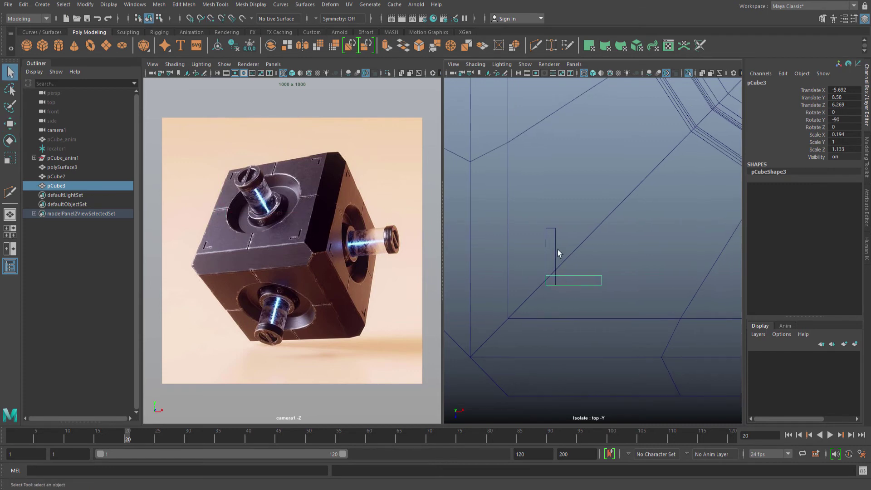
click(556, 253)
shift+click(579, 283)
key(space)
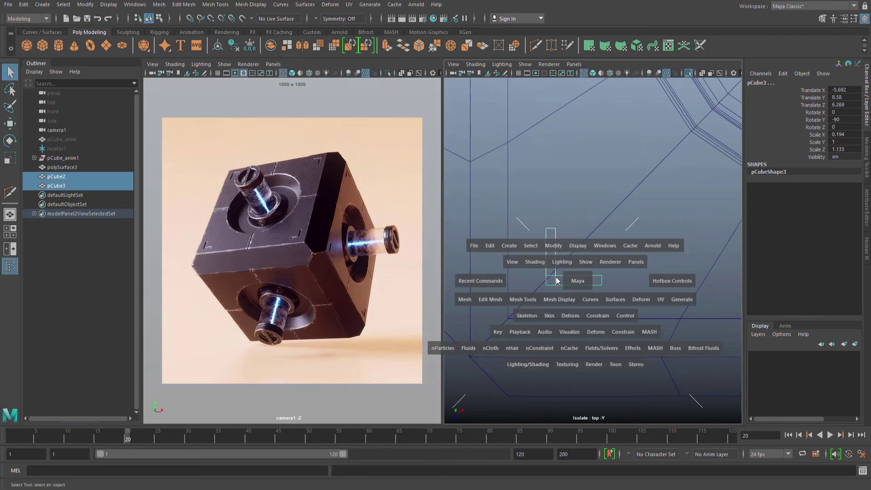
click(463, 299)
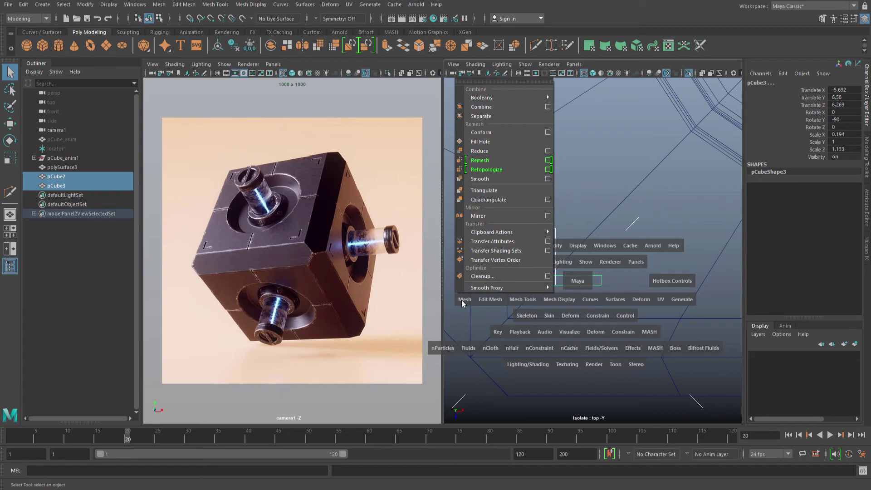
click(490, 113)
Snap the combined L shape's pivot to its outer corner.
key(w)
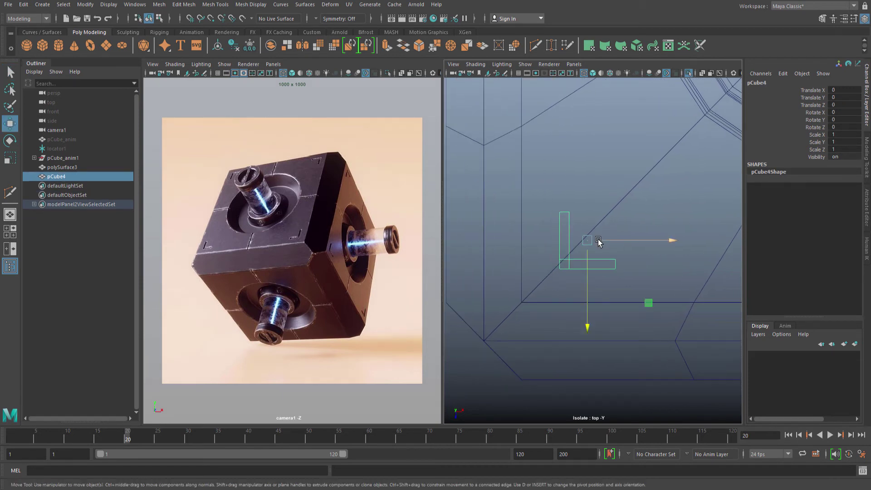
mouse_move(564, 272)
alt+middle_down()
mouse_move(574, 262)
mouse_move(561, 274)
alt+middle_up()
key(d)
key(v)
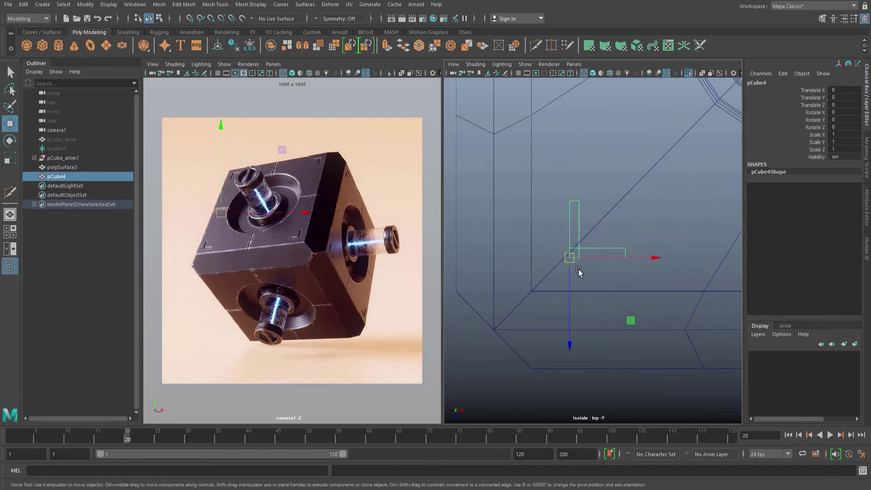
Create a polygon cube as a guide and snap its centre to the top face's corner vertex near the L shape.
key(q)
key(space)
click(529, 198)
mouse_move(576, 237)
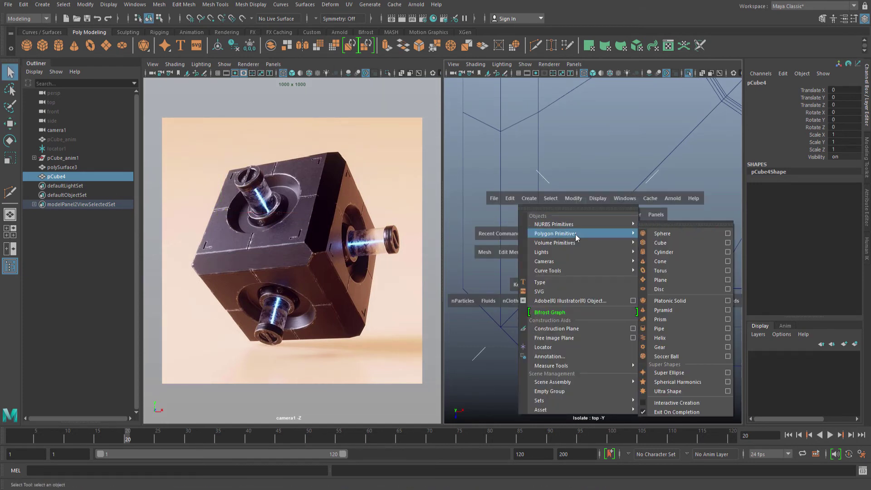
click(671, 241)
key(w)
key(v)
middle_drag(543, 285, 551, 303)
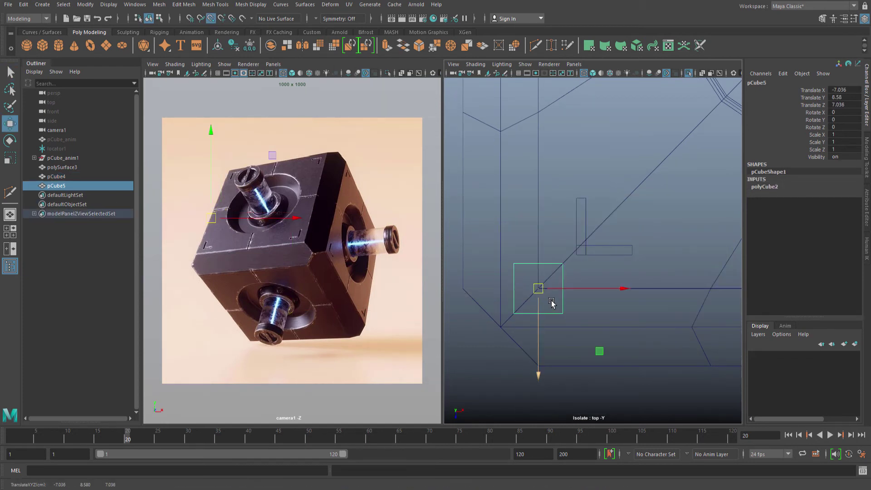
Snap the guide cube's pivot to its outer corner, then snap that corner onto the top face's corner vertex.
middle_drag(564, 271, 676, 175)
key(d)
key(v)
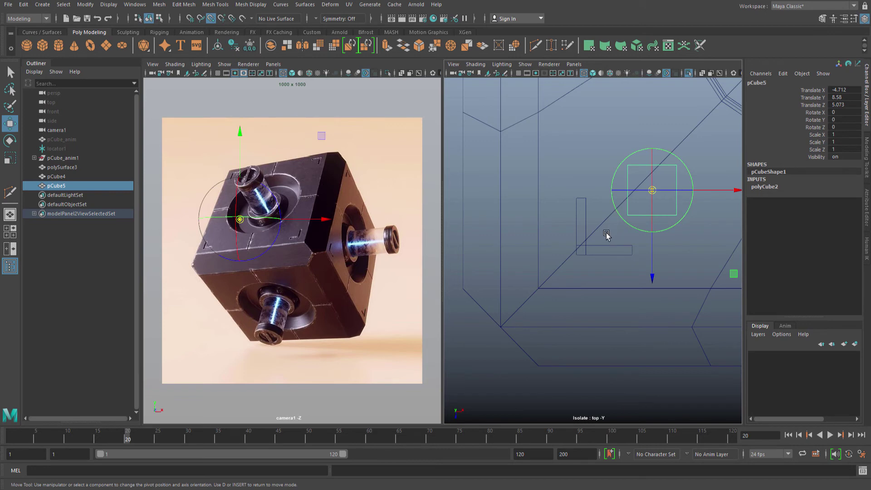
middle_drag(606, 235, 624, 225)
middle_drag(538, 292, 536, 295)
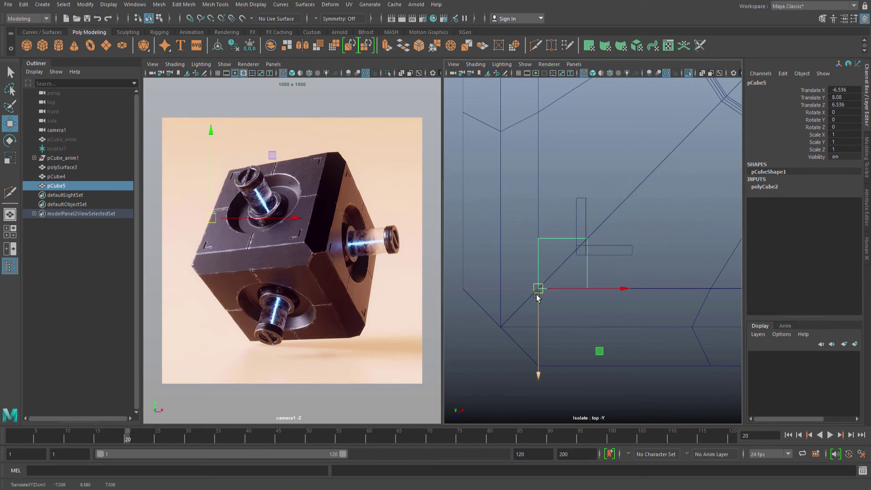
Scale the guide cube uniformly to about 0.915 from its corner pivot.
key(r)
key(q)
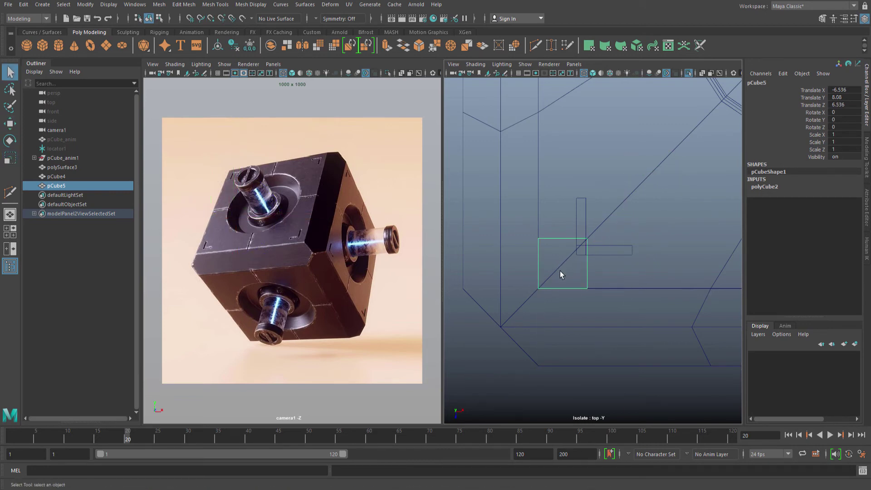
key(r)
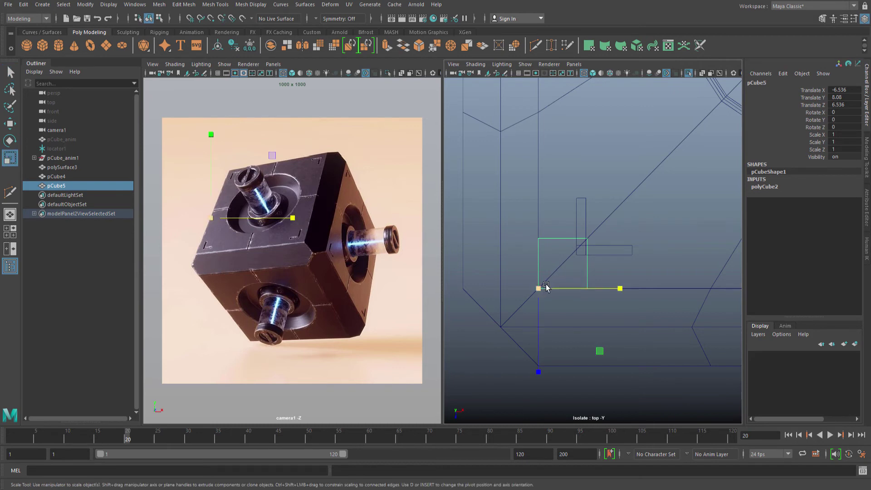
mouse_move(539, 288)
mouse_down()
mouse_move(527, 297)
mouse_move(535, 294)
mouse_up()
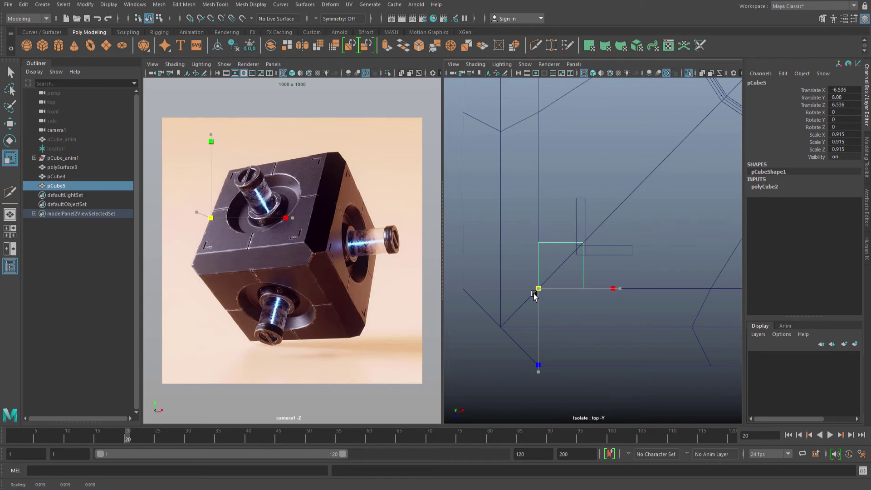
drag(534, 294, 543, 289)
Snap the L shape's outer corner onto the guide cube's inner corner, at about X 0.131, Z -0.239.
key(q)
click(599, 258)
key(w)
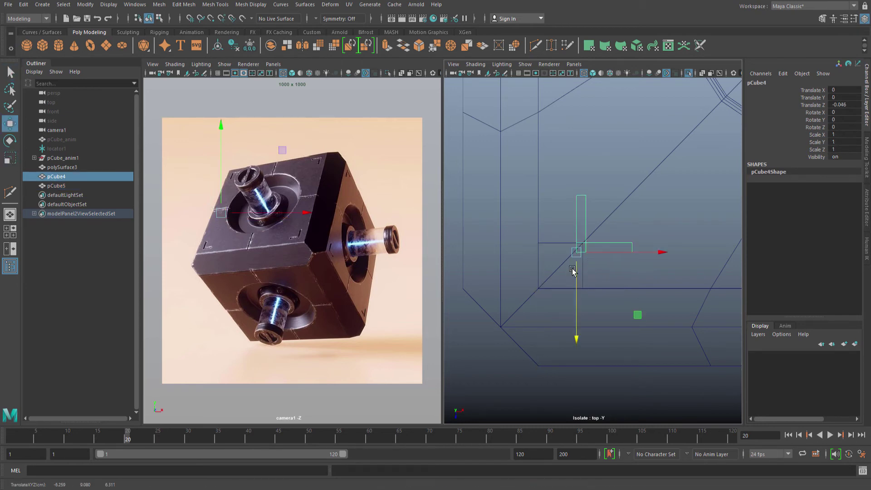
mouse_move(594, 243)
mouse_down()
mouse_move(613, 224)
mouse_move(612, 208)
mouse_up()
Examine the L shape's placement on the top face in shaded perspective and top views.
key(q)
key(space)
key(5)
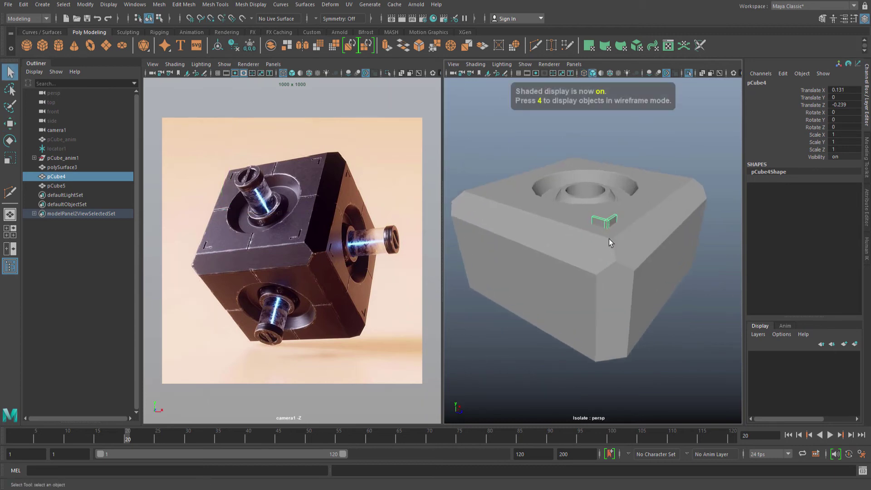
alt+drag(609, 238, 604, 249)
alt+drag(598, 200, 593, 215)
key(space)
drag(592, 215, 577, 214)
alt+middle_drag(578, 215, 575, 237)
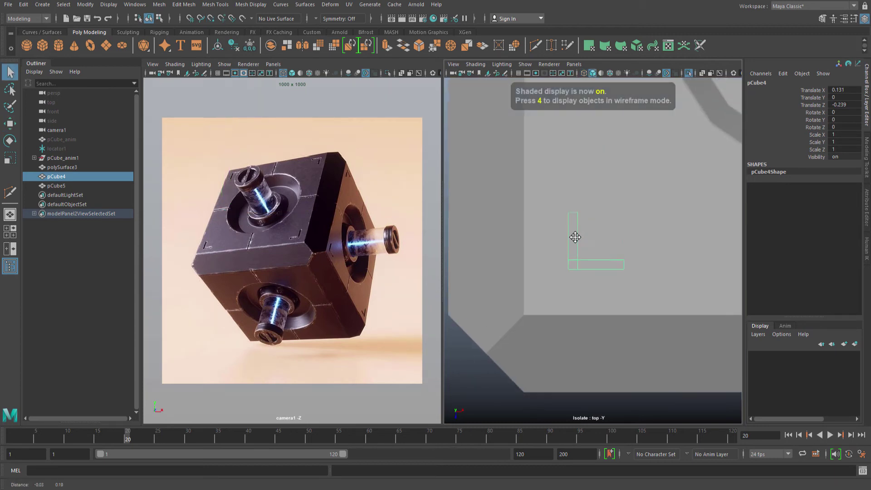
scroll(575, 237, down, 6)
scroll(717, 275, up, 6)
Switch to wireframe display and place the L shape's pivot at the centre of the cube.
key(4)
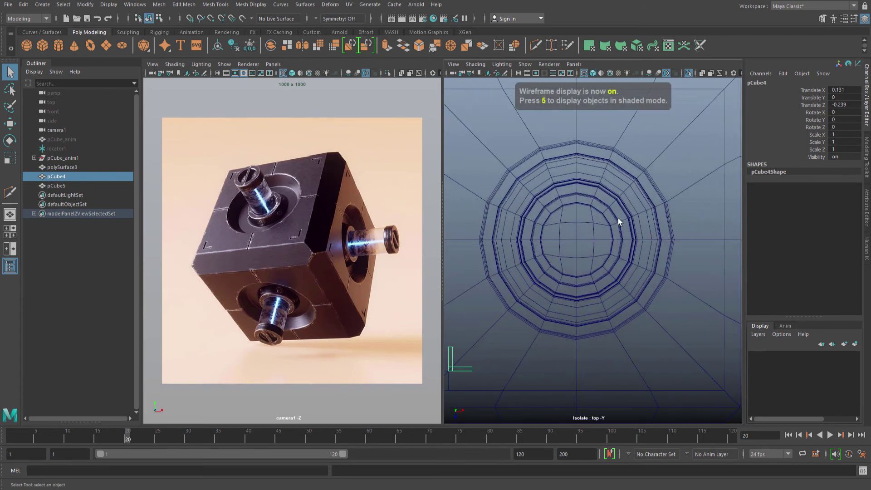
key(w)
scroll(613, 227, down, 3)
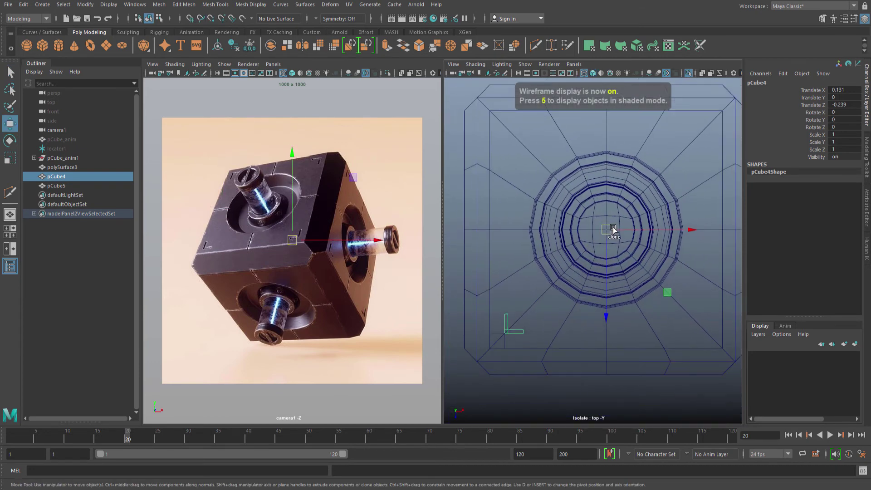
Duplicate the L shape, rotate the copy -90 degrees in Y, and repeat the duplication for the remaining two corners.
key(shift+d)
key(e)
click(630, 238)
alt+middle_drag(638, 278, 633, 276)
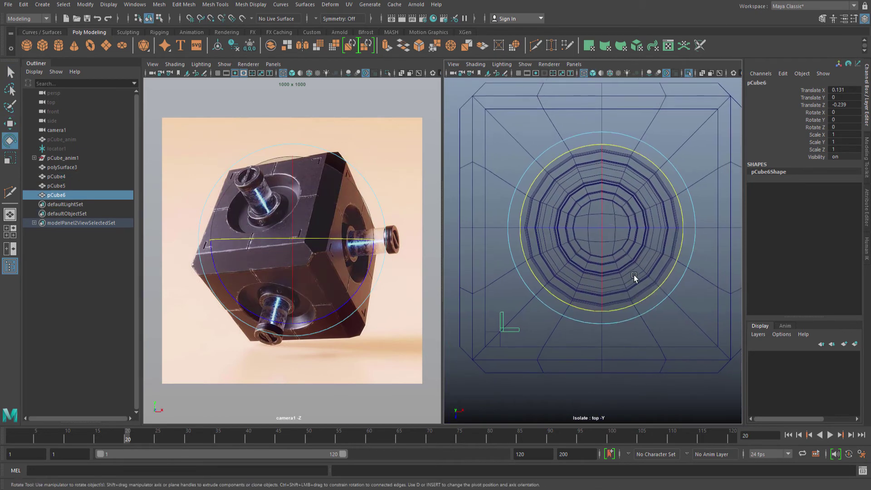
drag(644, 299, 586, 315)
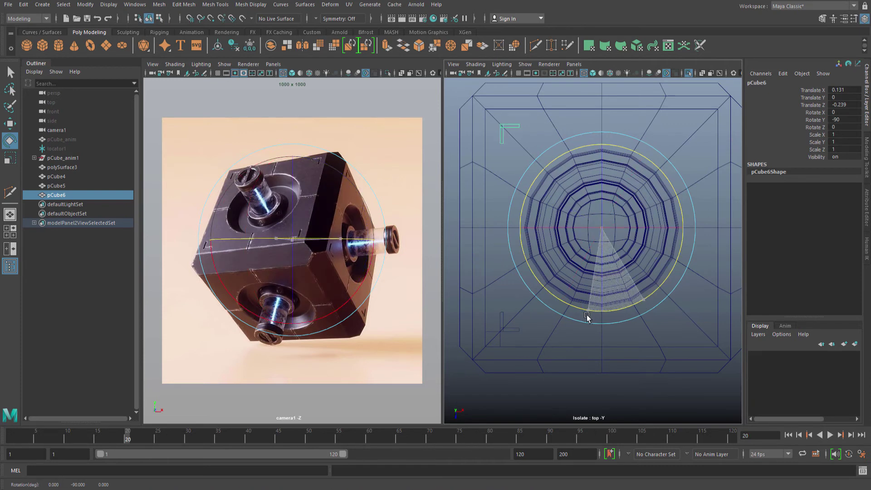
key(shift+d)
key(shift+d)
key(q)
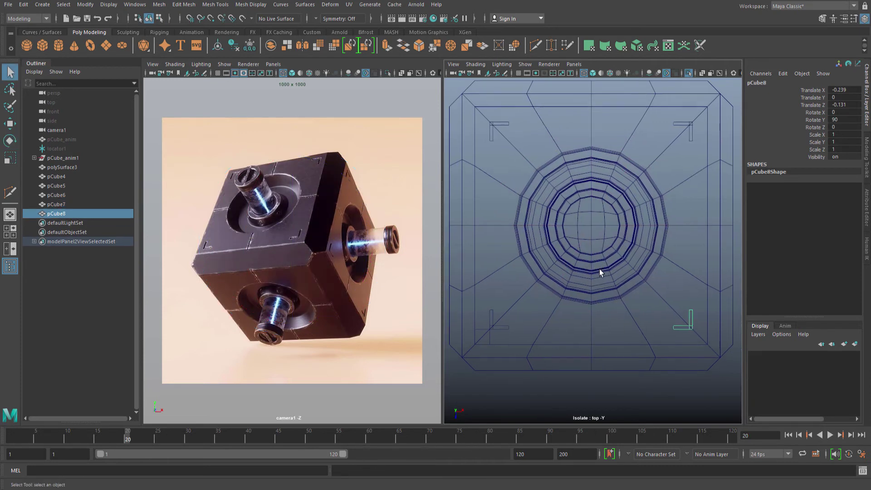
In shaded perspective, select the inner ring's faces in the body's round recess and extract them.
key(space)
key(5)
mouse_move(594, 269)
mouse_down()
mouse_move(610, 237)
mouse_move(622, 248)
mouse_move(559, 257)
mouse_move(587, 272)
mouse_move(567, 260)
mouse_move(591, 267)
mouse_move(602, 241)
mouse_up()
click(559, 257)
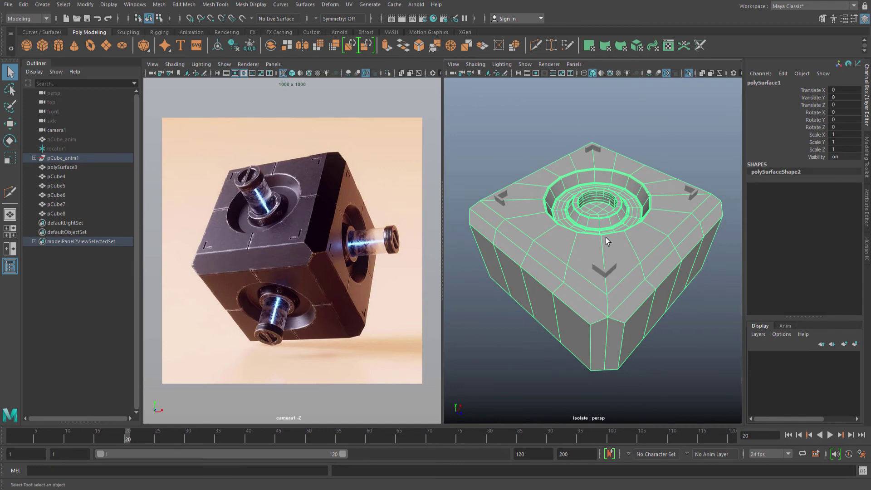
right_drag(600, 221, 600, 221)
click(606, 218)
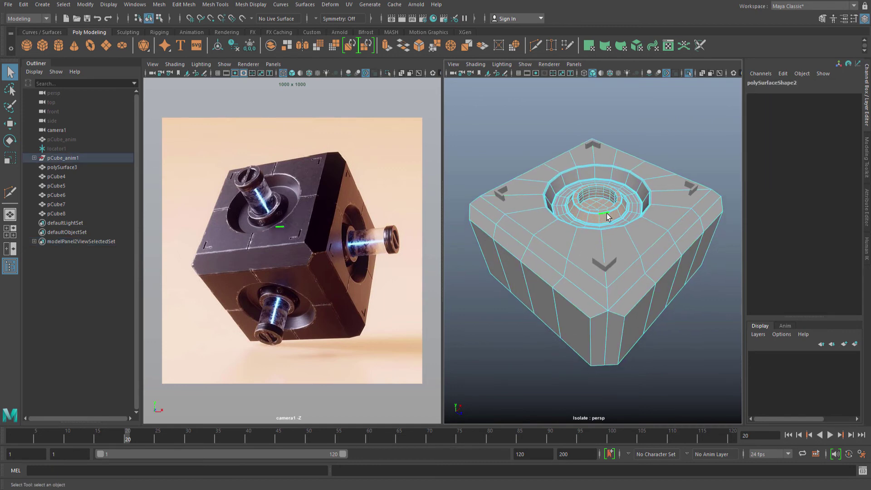
shift+right_click(606, 212)
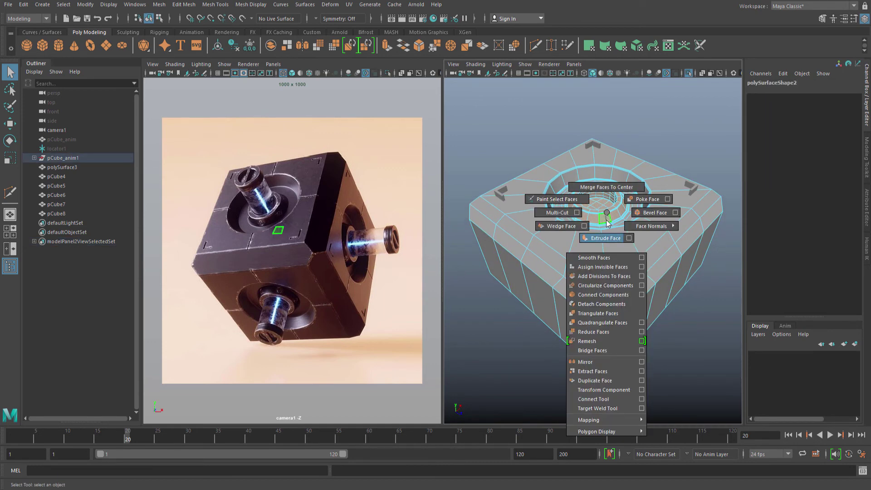
click(592, 371)
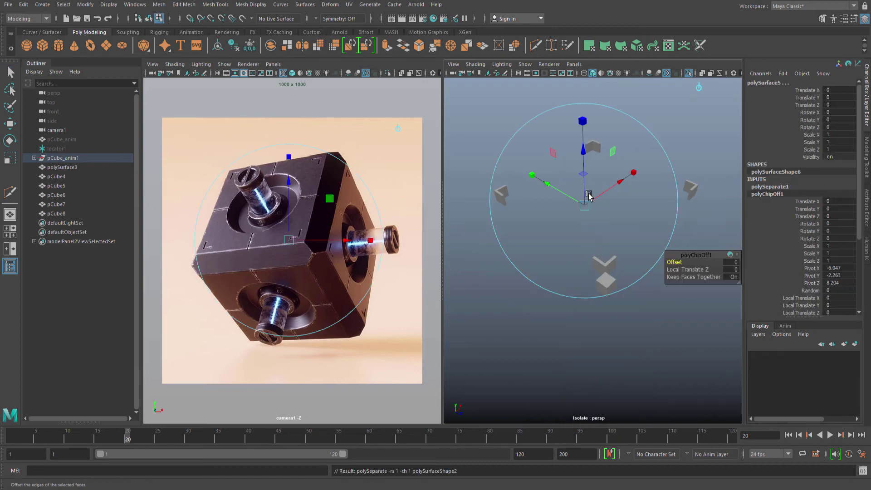
Delete the construction history of the separated pieces and hide the extracted inner ring.
key(q)
key(F8)
click(657, 143)
click(615, 211)
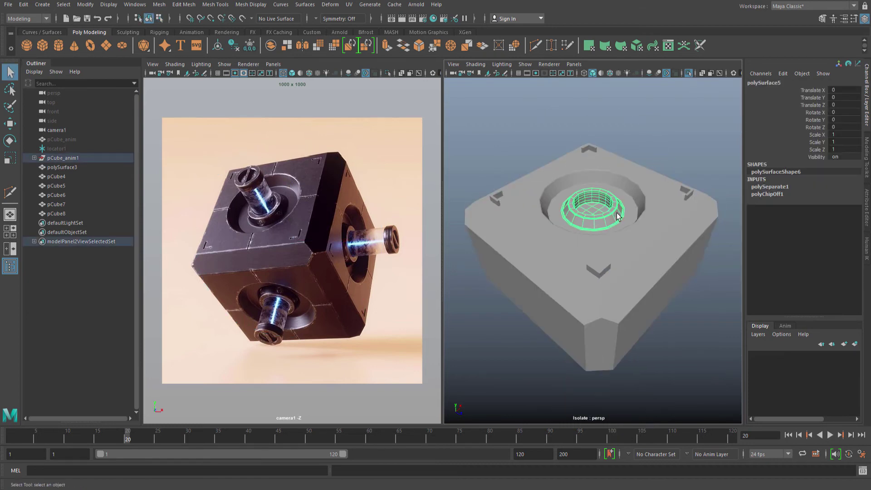
shift+click(623, 242)
shift+click(612, 224)
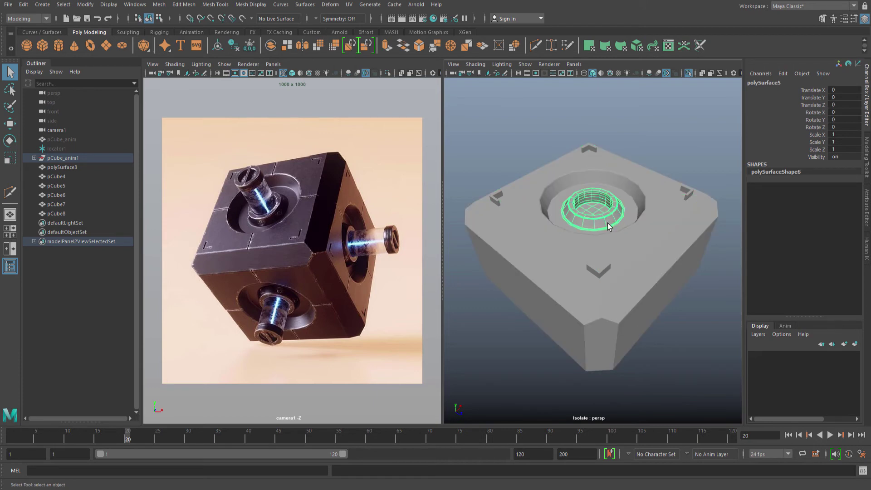
key(ctrl+h)
Delete the guide cube embedded in the body's corner and turn on wireframe-on-shaded display.
click(605, 282)
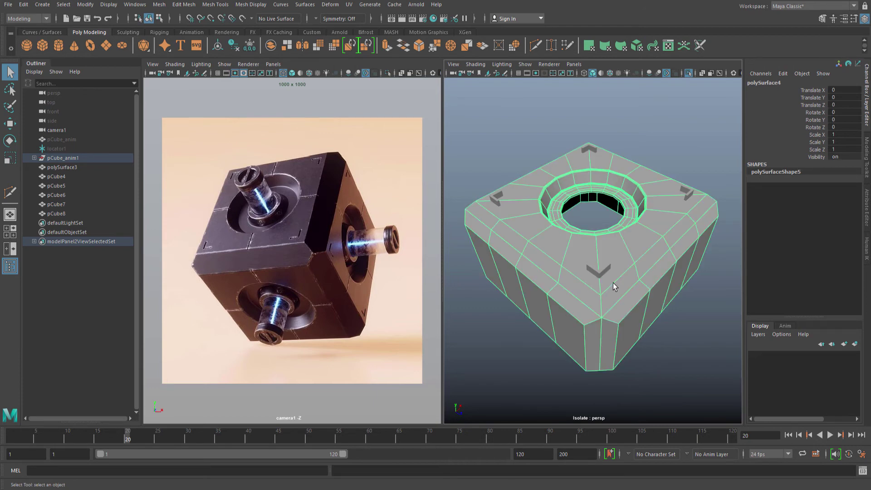
key(4)
key(5)
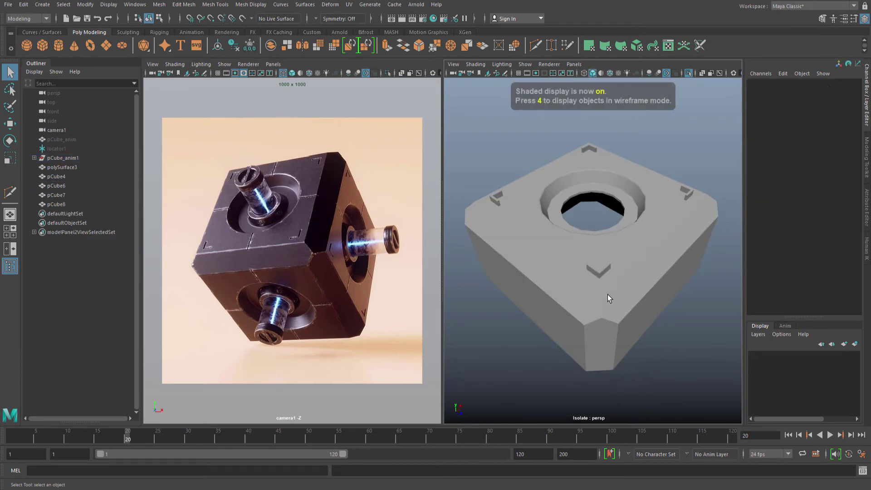
alt+drag(620, 282, 609, 280)
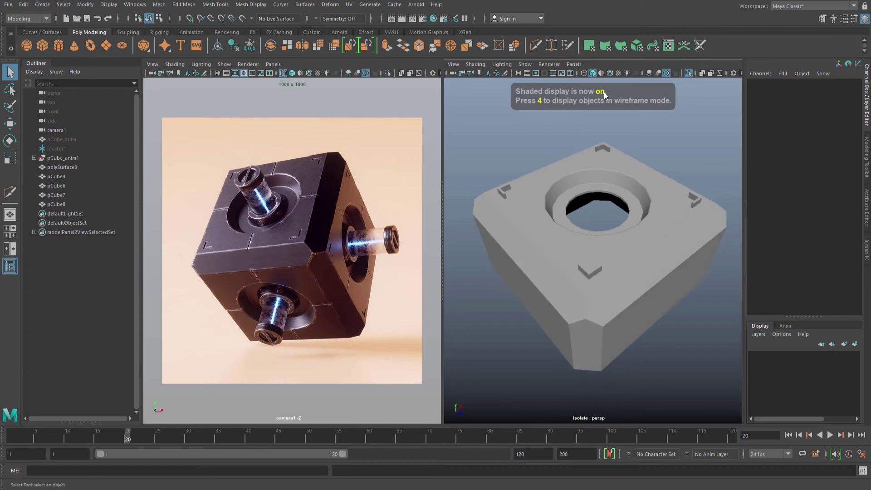
click(609, 73)
mouse_move(609, 213)
alt+mouse_down()
mouse_move(606, 243)
mouse_move(569, 229)
mouse_move(558, 213)
mouse_move(584, 224)
mouse_move(525, 215)
alt+mouse_up()
alt+right_drag(525, 214, 578, 202)
click(566, 159)
alt+middle_drag(567, 159, 588, 176)
shift+right_drag(572, 188, 574, 174)
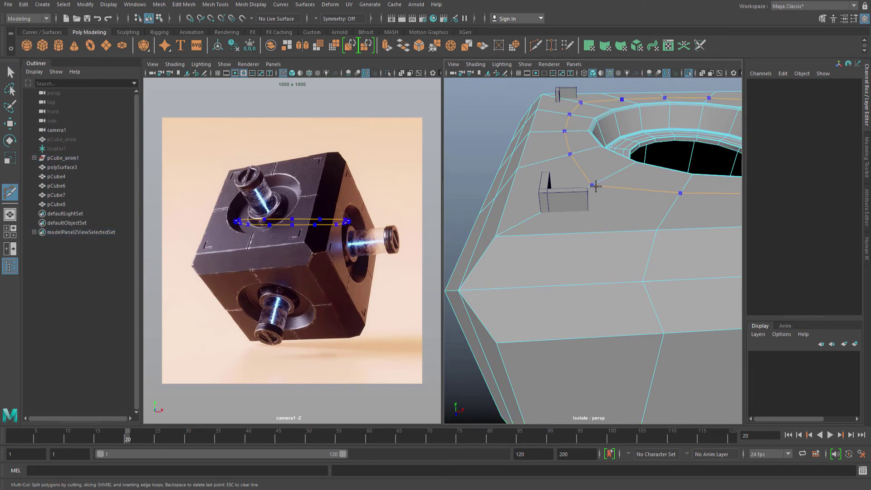
alt+drag(597, 176, 574, 225)
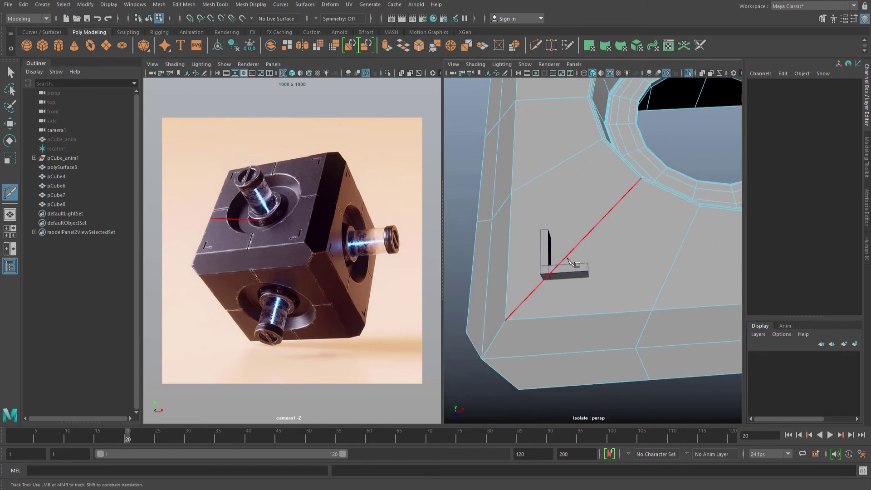
ctrl+click(558, 264)
alt+drag(567, 258, 579, 227)
key(q)
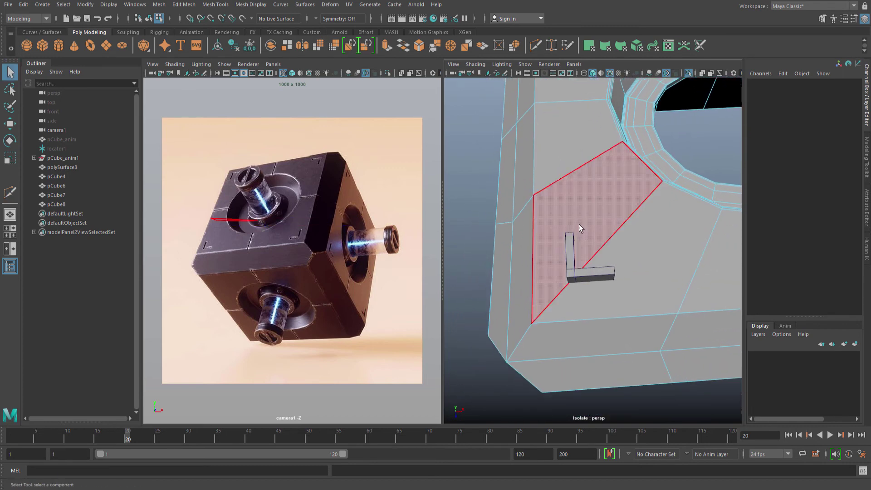
In top view, slice the body with a straight Multi-Cut parallel to Z, crossing the two L shapes on the negative-X side.
right_drag(578, 224, 607, 193)
alt+drag(606, 194, 543, 209)
key(space)
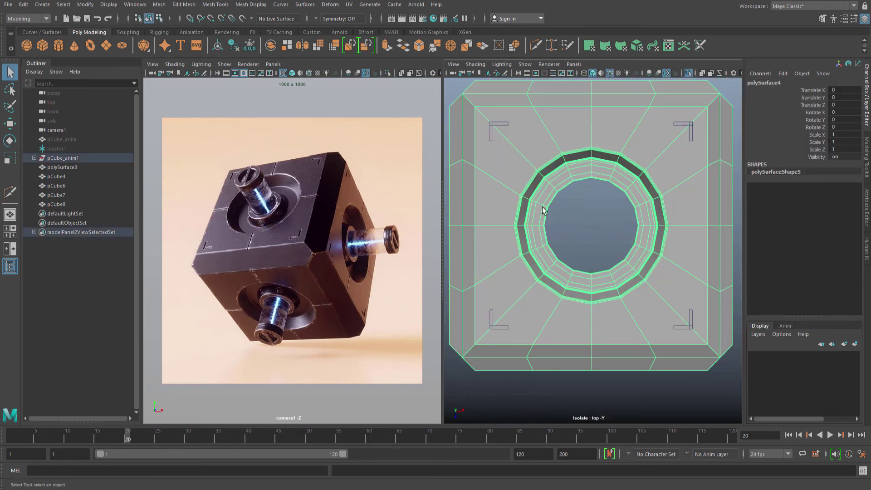
alt+middle_drag(525, 183, 589, 198)
alt+right_drag(590, 201, 581, 189)
key(y)
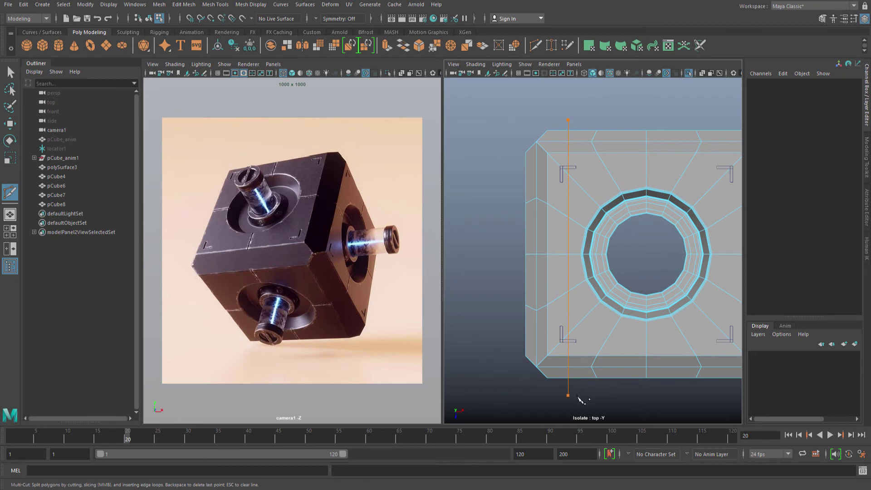
shift+drag(577, 399, 578, 398)
Select the whole new cut edge loop and move it slightly along X towards the outer edge.
alt+middle_drag(567, 206, 576, 192)
key(q)
click(561, 197)
double_click(562, 195)
key(w)
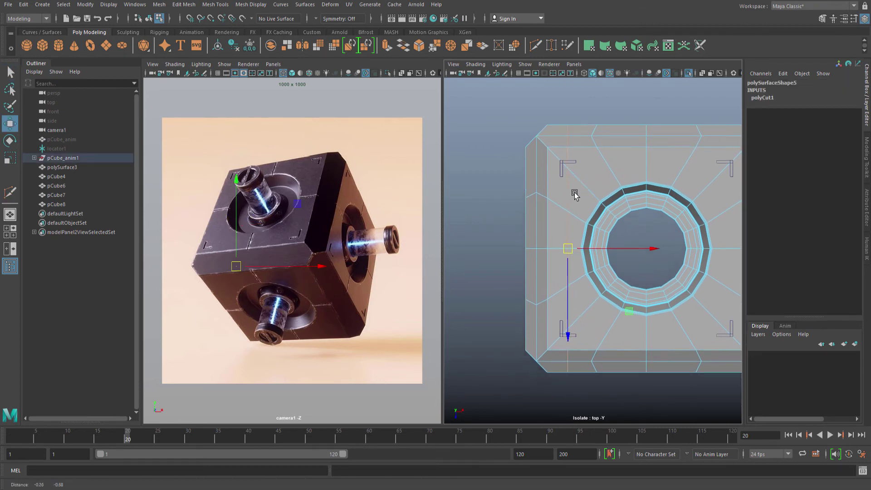
drag(600, 248, 597, 247)
Slide the selected cut loop along the body with Slide Edge until it meets the inner edge of the L shapes' Z-parallel arms.
scroll(551, 189, up, 4)
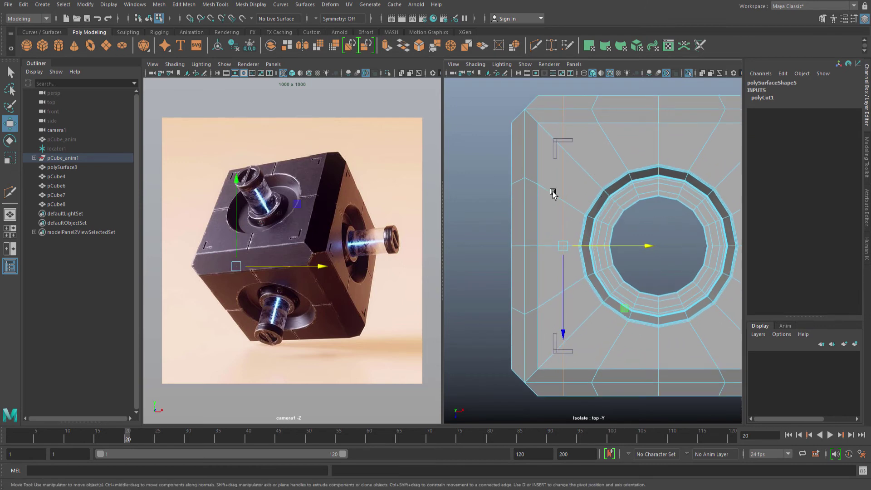
scroll(552, 179, up, 3)
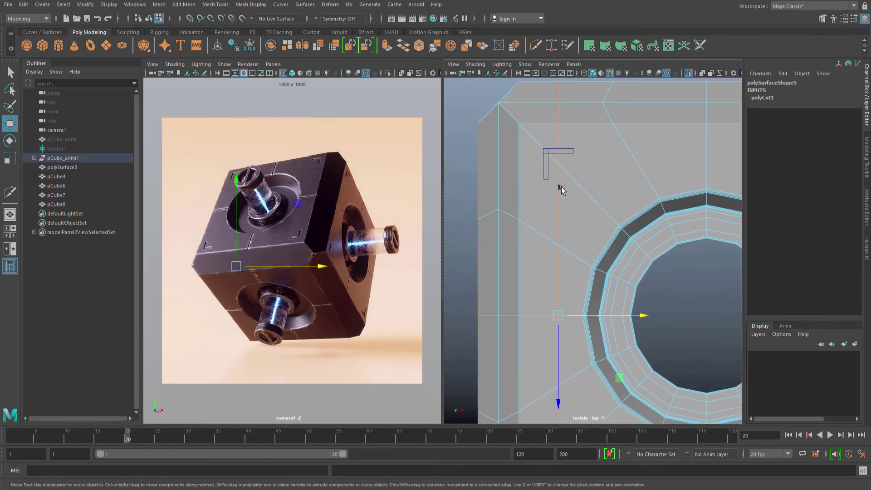
key(q)
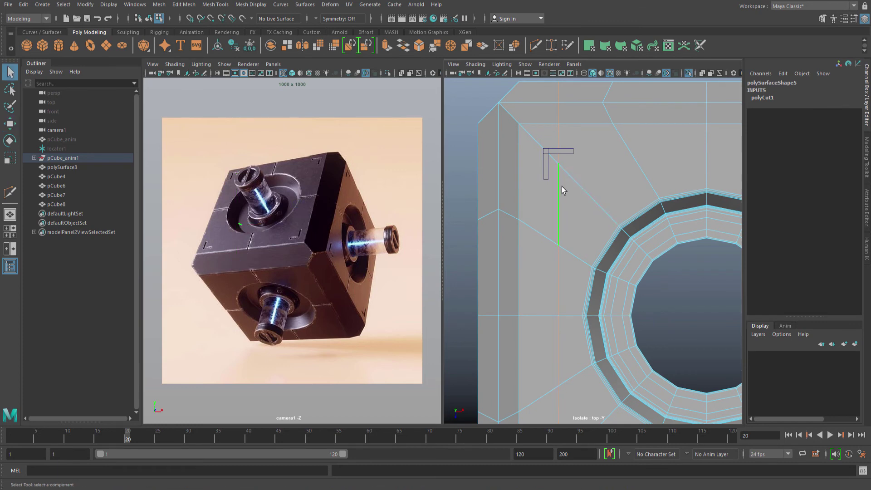
mouse_move(562, 186)
alt+middle_down()
mouse_move(565, 151)
mouse_move(556, 183)
alt+middle_up()
shift+right_drag(554, 183, 548, 257)
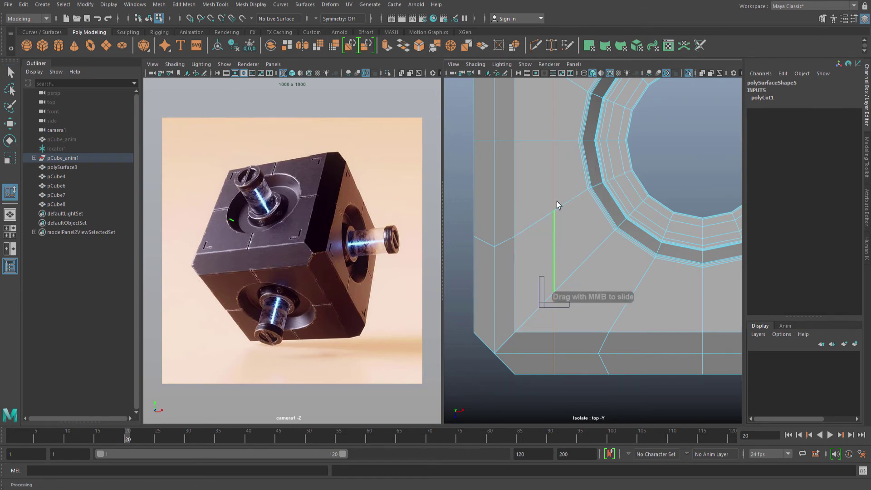
alt+right_drag(554, 197, 564, 184)
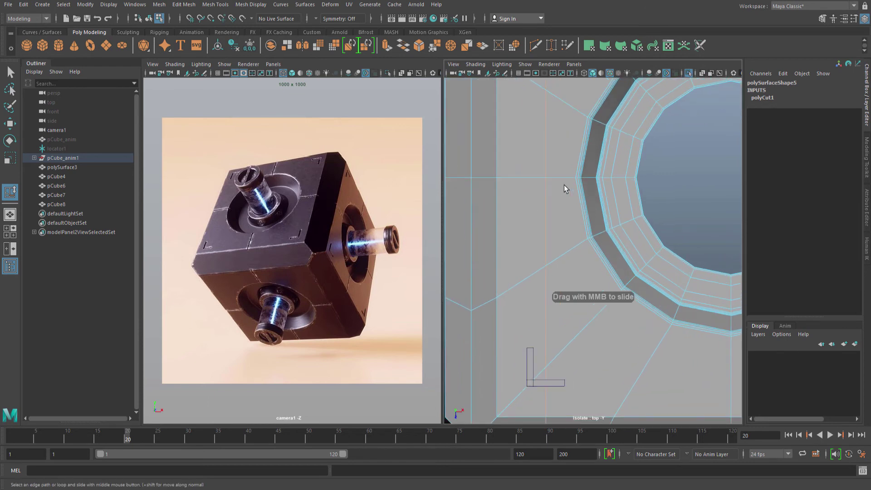
mouse_move(543, 212)
alt+middle_down()
mouse_move(579, 167)
mouse_move(557, 207)
alt+middle_up()
In wireframe display, slice the body with a straight Multi-Cut parallel to X, crossing the two L shapes on the positive-Z side.
key(4)
key(q)
key(F8)
alt+middle_drag(560, 242, 592, 225)
scroll(570, 236, down, 6)
key(ctrl+shift+x)
click(569, 261)
key(Escape)
key(q)
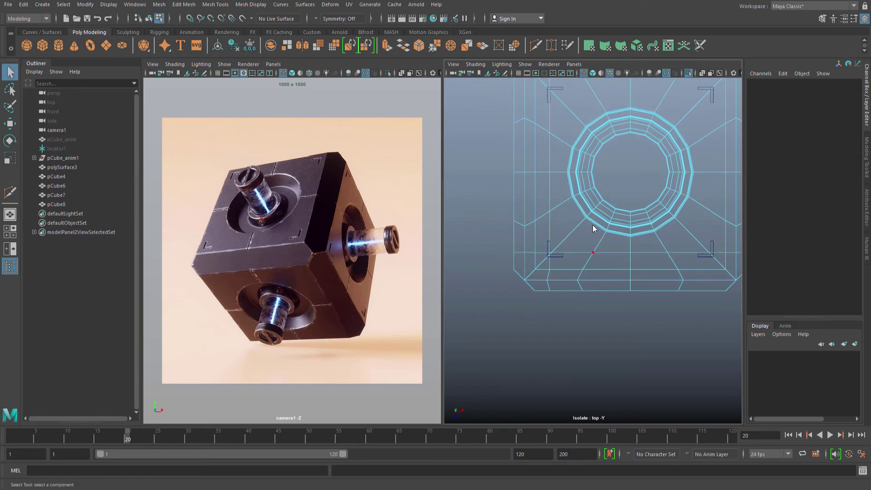
Select the X-parallel cut loop, try shifting it with Slide Edge, and undo the slide.
click(607, 253)
scroll(589, 229, up, 5)
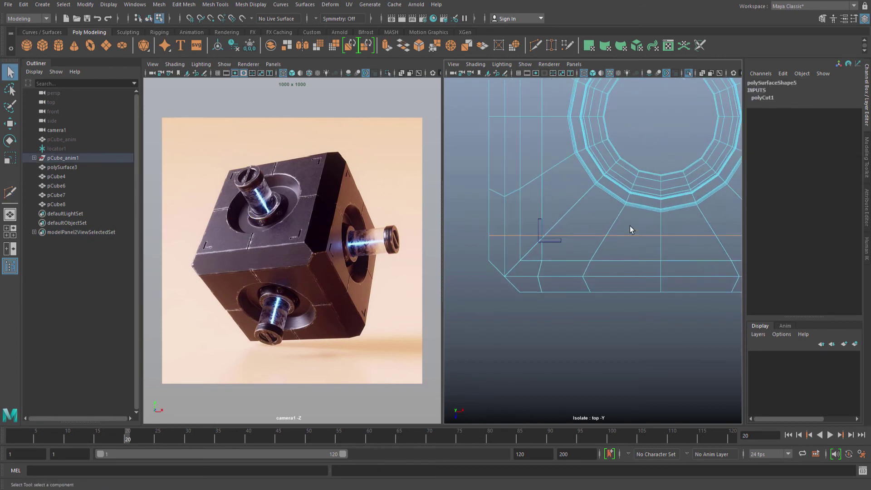
shift+right_click(561, 224)
click(556, 297)
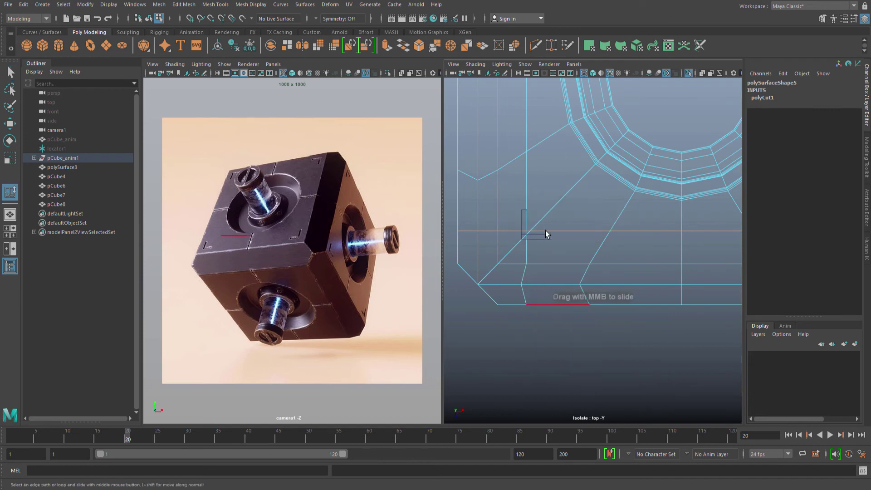
alt+middle_drag(540, 203, 545, 222)
alt+right_drag(585, 226, 627, 223)
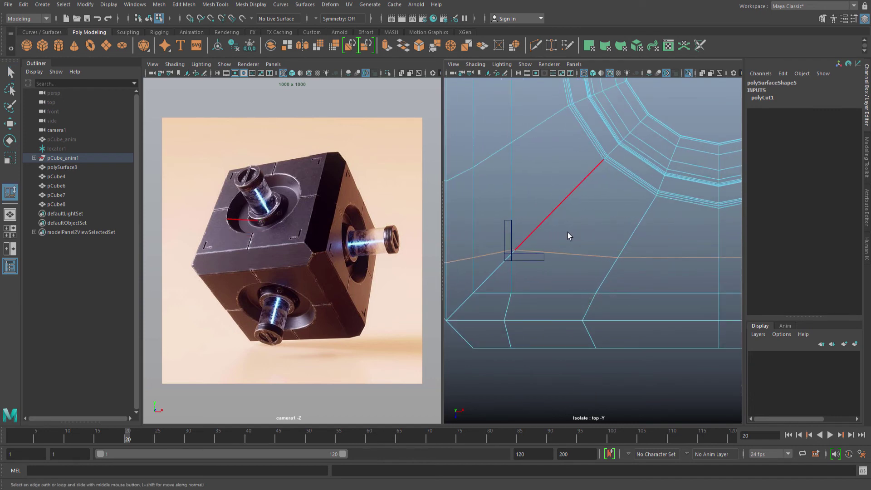
key(ctrl+z)
Move the whole X-parallel cut loop along Z onto the inner edge of the positive-Z L shapes' arms.
alt+middle_drag(553, 240, 547, 256)
key(q)
click(555, 251)
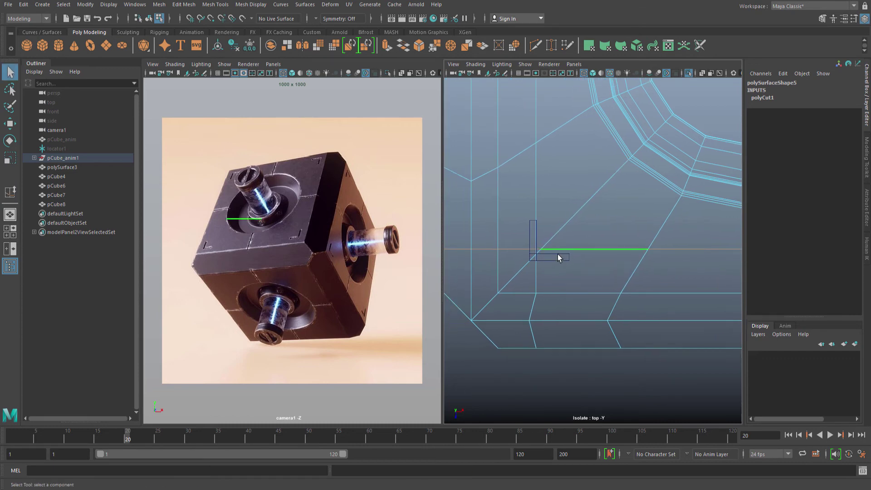
key(w)
scroll(617, 236, down, 4)
scroll(622, 258, up, 2)
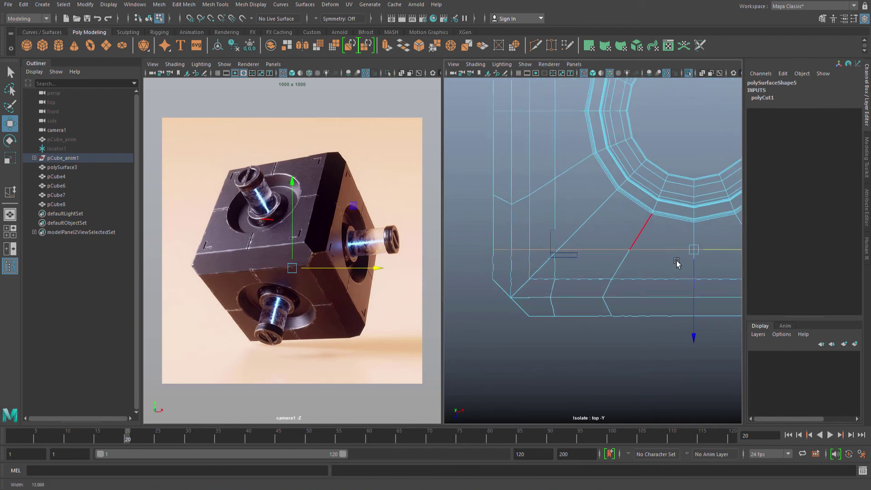
drag(694, 278, 694, 280)
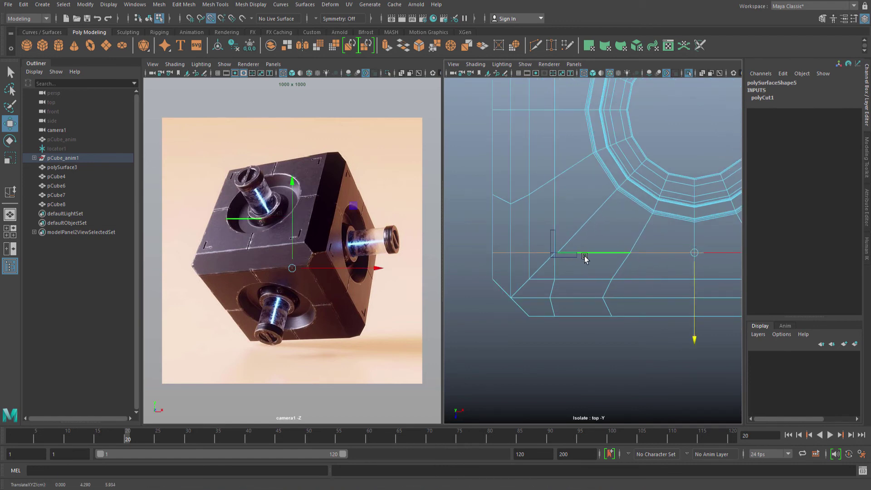
Adjust the vertex where the diagonal edge meets the cuts at the L's inner corner, and delete the body's construction history.
key(q)
scroll(576, 261, up, 2)
right_drag(564, 266, 597, 238)
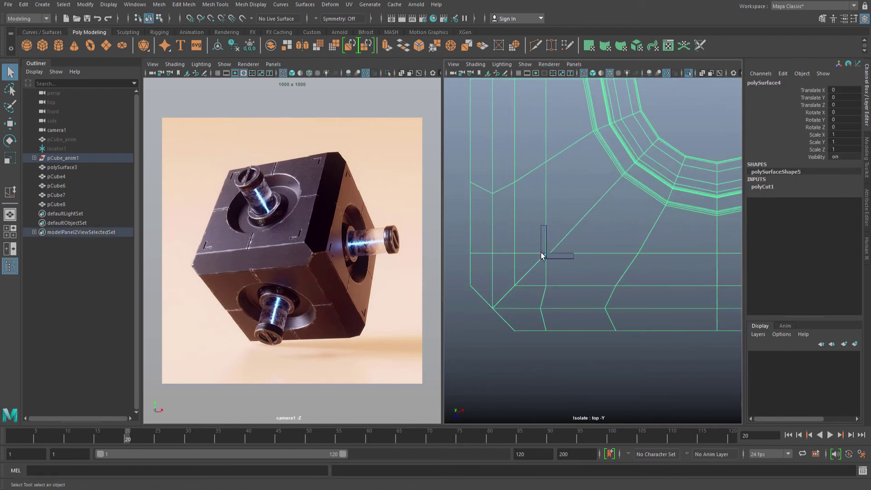
scroll(570, 245, up, 3)
alt+right_drag(552, 215, 668, 215)
right_drag(600, 214, 625, 221)
click(573, 220)
key(w)
key(q)
scroll(590, 233, down, 10)
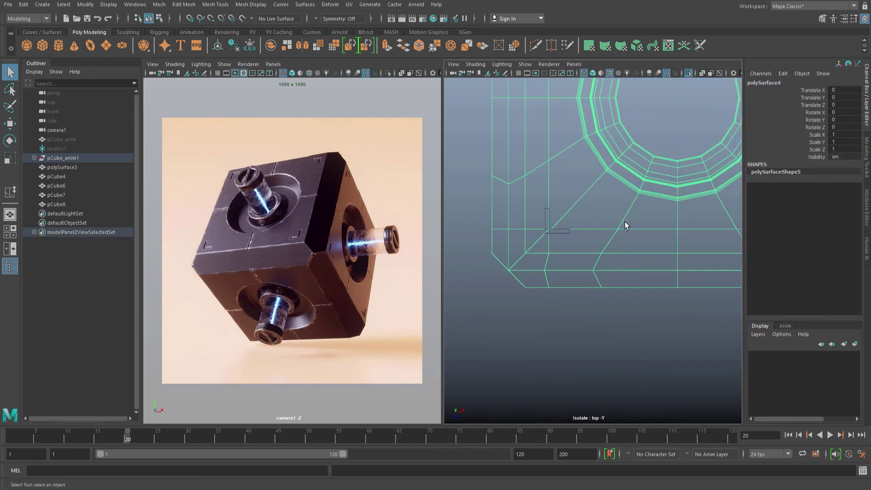
Make two straight Multi-Cut slices: parallel to X just outside the positive-Z L shapes, and parallel to Z near the negative-X arm ends.
scroll(624, 230, up, 4)
key(ctrl+shift+x)
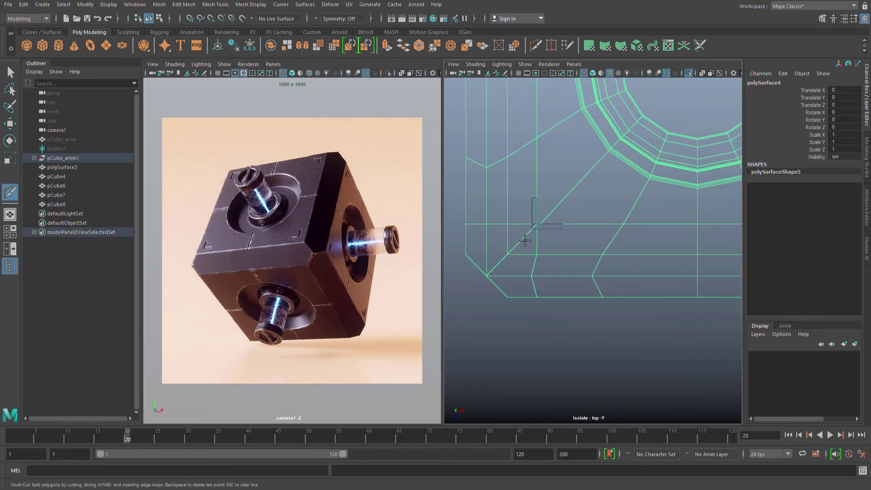
ctrl+click(523, 239)
scroll(544, 250, down, 5)
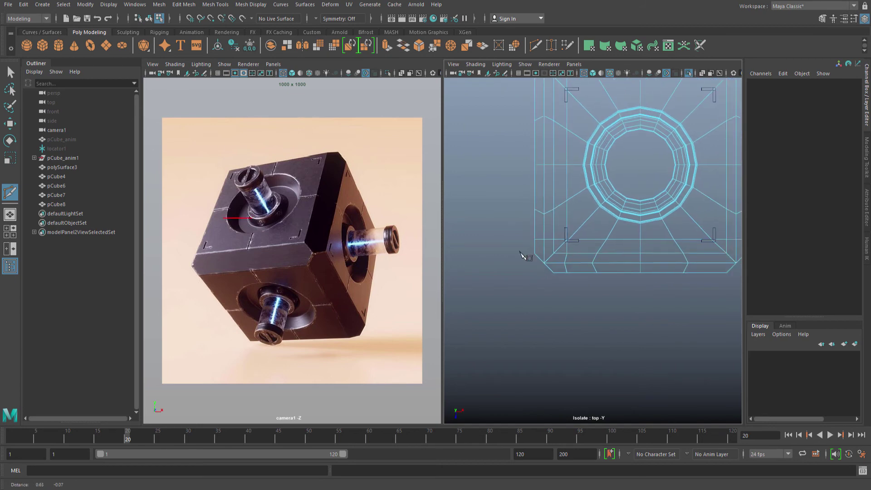
alt+middle_drag(539, 253, 550, 253)
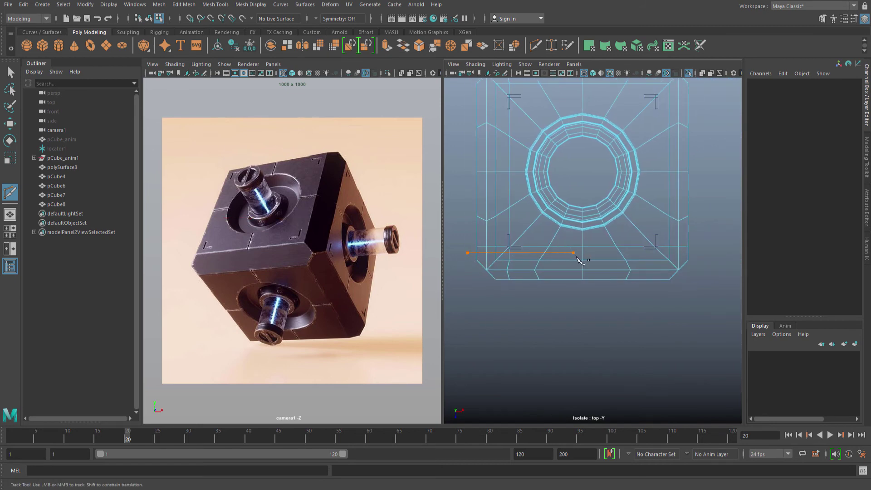
alt+middle_drag(516, 224, 523, 225)
alt+middle_drag(533, 110, 531, 149)
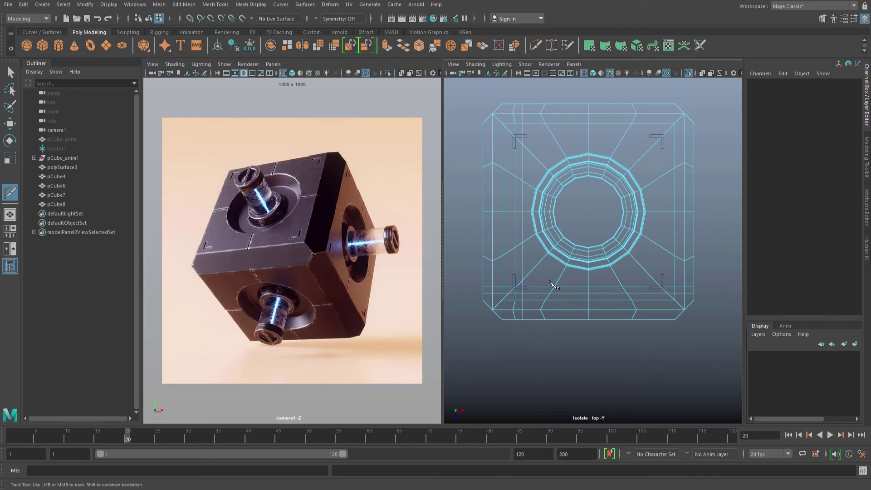
Select the new Z-parallel cut loop and move it along X to line up with the ends of the negative-X L shapes' arms.
scroll(521, 200, up, 5)
key(q)
mouse_move(543, 183)
alt+middle_down()
mouse_move(564, 197)
mouse_move(546, 194)
alt+middle_up()
scroll(566, 200, up, 1)
click(562, 201)
double_click(562, 201)
scroll(548, 195, up, 2)
shift+right_drag(555, 194, 545, 267)
scroll(562, 204, up, 4)
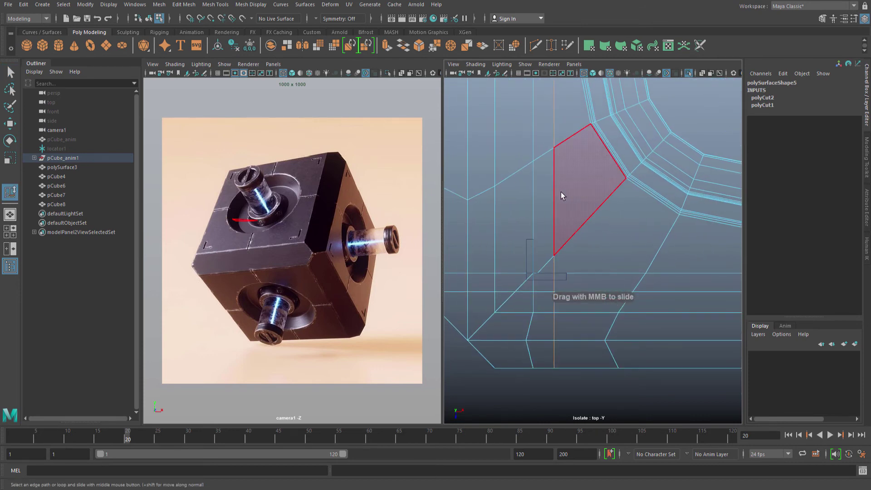
mouse_move(560, 192)
middle_down()
mouse_move(545, 194)
mouse_move(586, 196)
mouse_move(571, 200)
middle_up()
scroll(574, 194, down, 5)
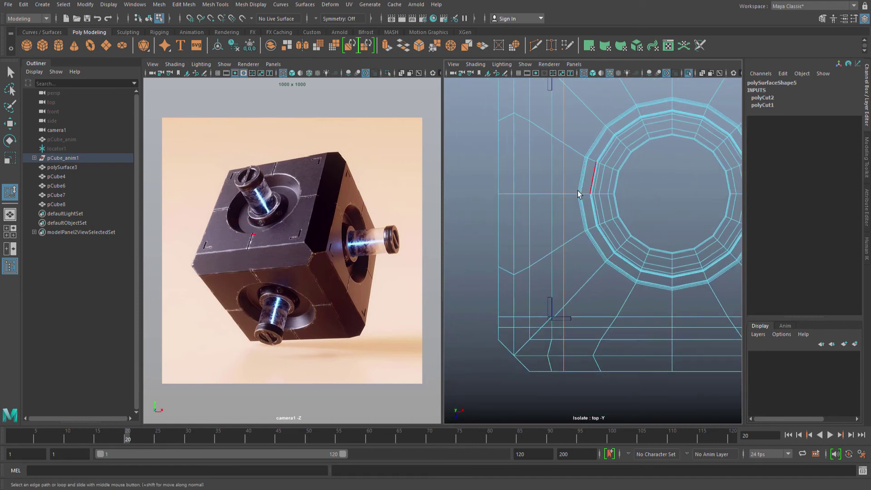
key(w)
drag(582, 191, 590, 191)
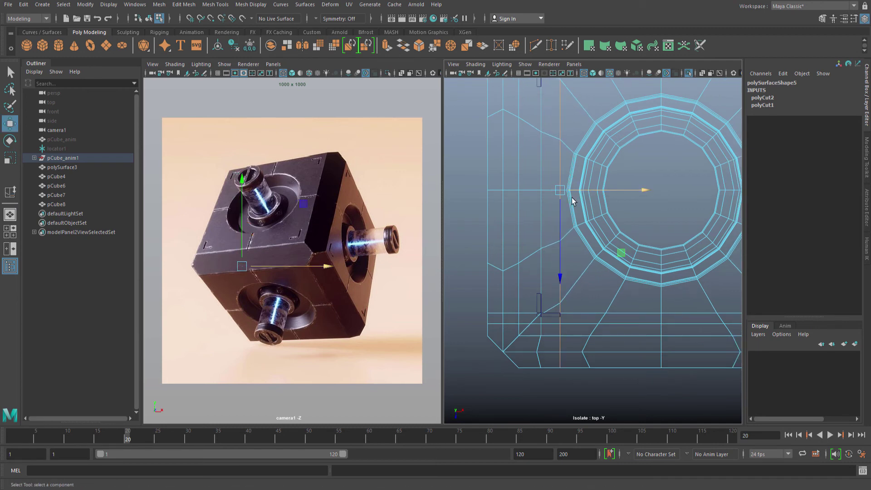
Return to object selection and delete the body's construction history.
key(q)
alt+middle_drag(549, 226, 555, 219)
right_drag(556, 220, 559, 216)
key(alt+shift+d)
Slice the body with a straight Multi-Cut parallel to Z just outside the two negative-X L shapes.
alt+middle_drag(553, 219, 557, 217)
shift+right_drag(556, 217, 550, 247)
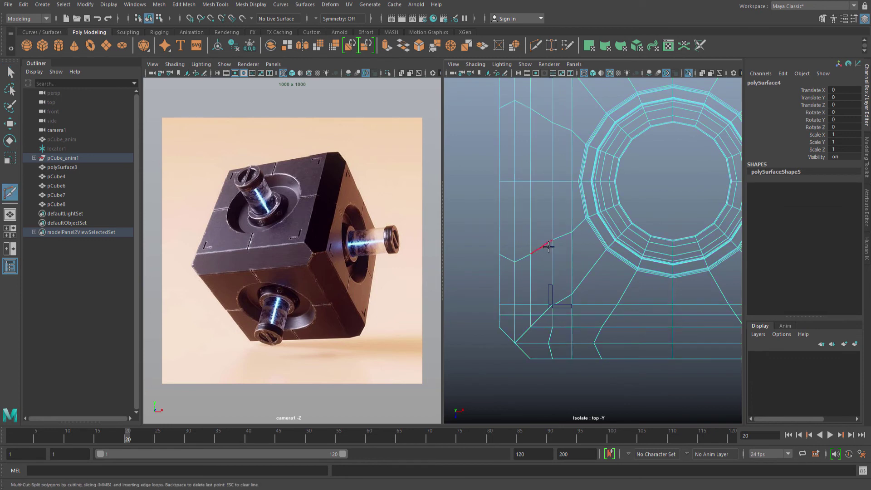
ctrl+click(545, 244)
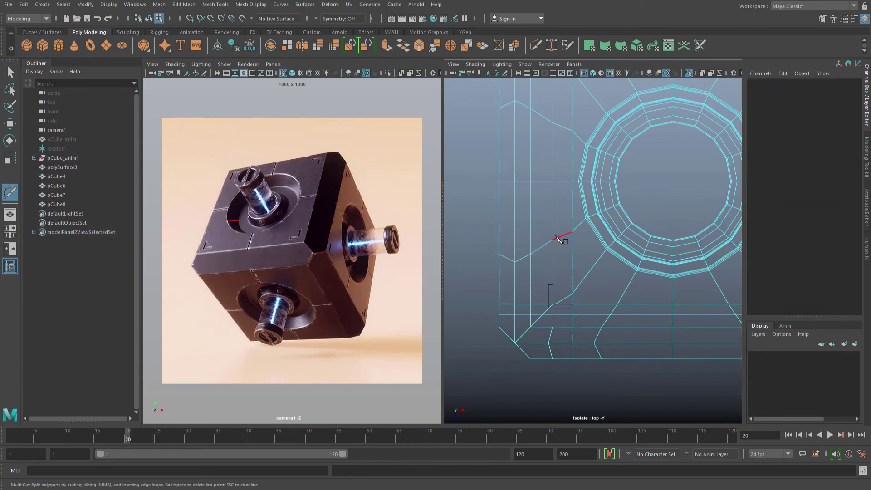
scroll(575, 230, down, 5)
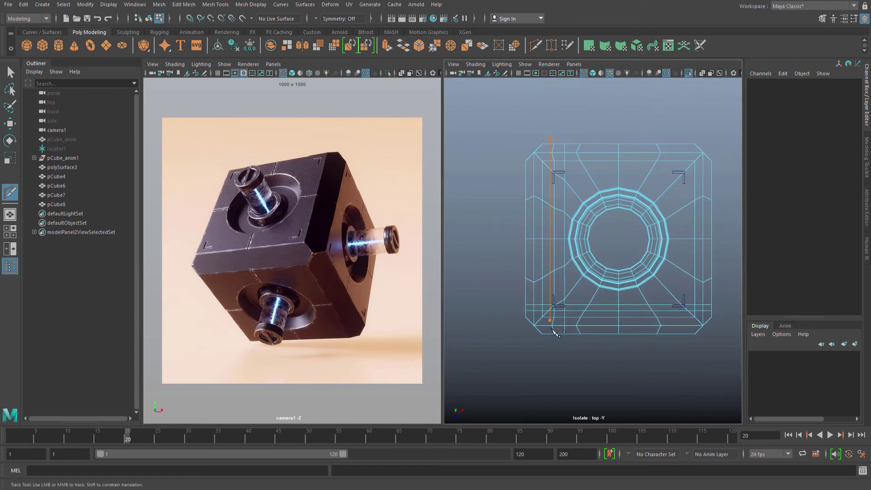
key(q)
Move the chamfer vertices beside the new cut at the negative-Z end along X, away from the outer edge.
scroll(527, 284, up, 6)
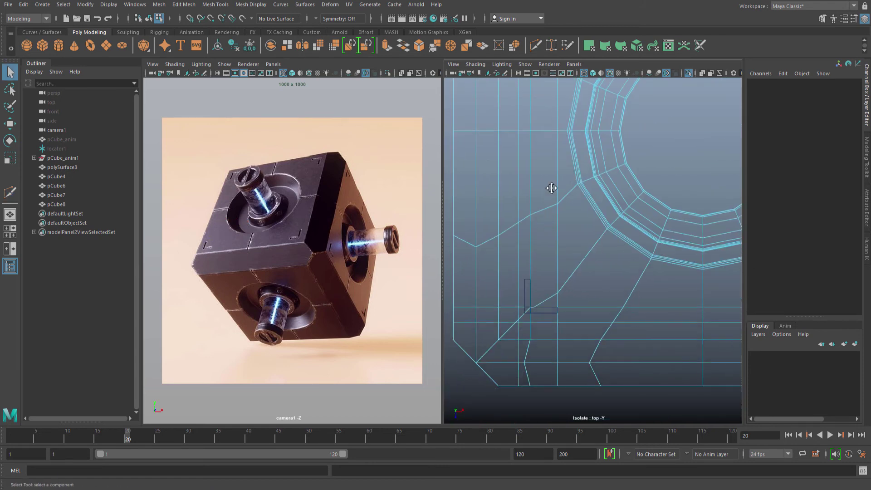
double_click(542, 216)
alt+right_drag(542, 215, 544, 136)
alt+middle_drag(544, 136, 537, 175)
scroll(550, 203, up, 1)
alt+middle_drag(551, 204, 550, 273)
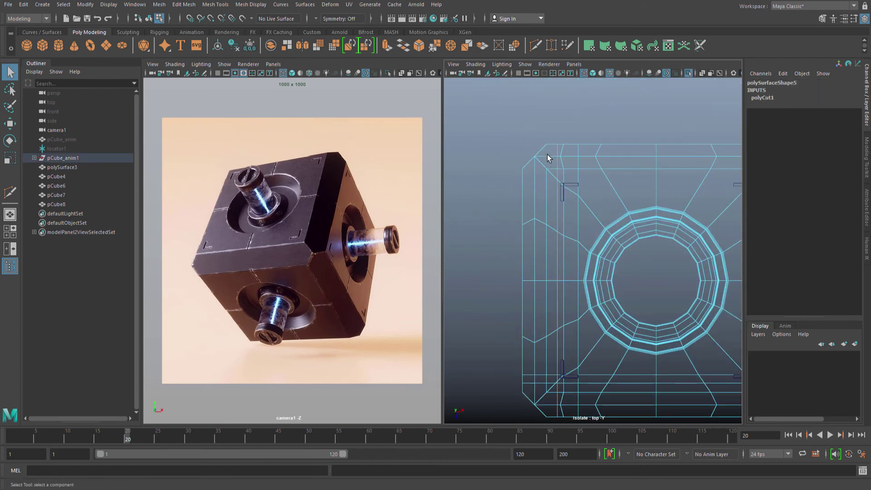
scroll(548, 155, up, 6)
alt+middle_drag(566, 138, 576, 238)
click(539, 158)
key(w)
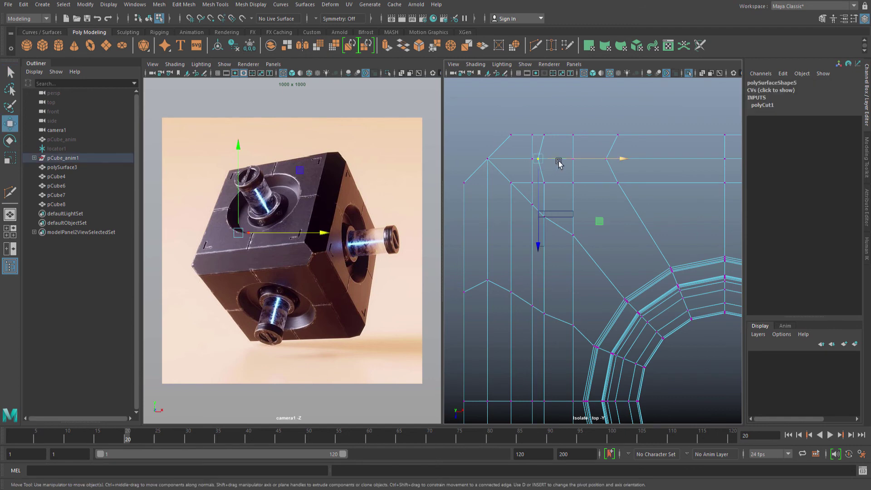
key(q)
drag(620, 149, 643, 158)
key(w)
key(q)
Move the two matching chamfer vertices at the positive-Z end along X, away from the new cut.
alt+middle_drag(553, 288, 530, 195)
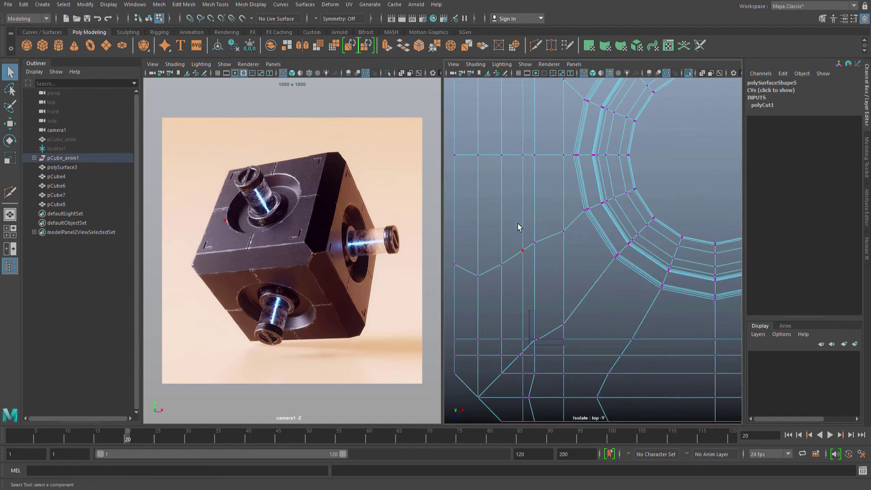
alt+middle_drag(518, 247, 510, 168)
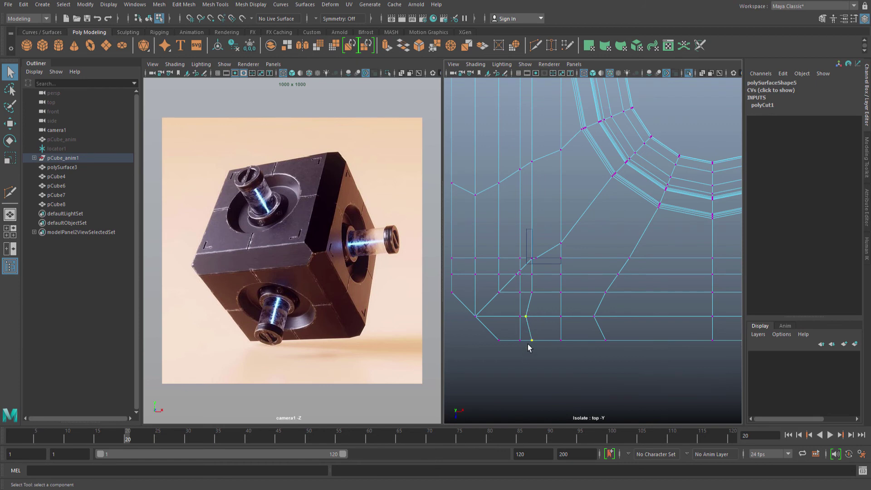
key(w)
drag(551, 327, 559, 327)
key(q)
Select the outermost new Z-parallel cut loop and snap it along X to the outer edge of the negative-X L shapes.
double_click(518, 304)
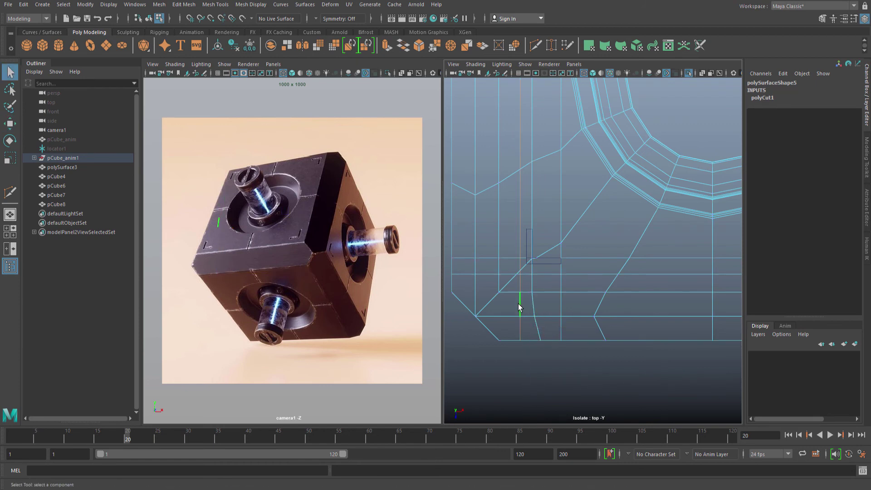
key(w)
mouse_move(530, 170)
alt+middle_down()
mouse_move(528, 235)
mouse_move(541, 179)
alt+middle_up()
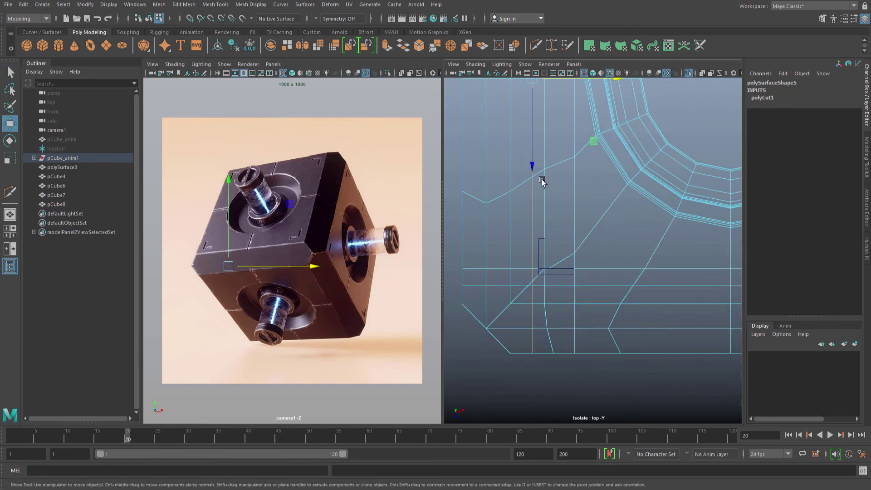
scroll(541, 179, up, 2)
key(v)
alt+middle_drag(525, 226, 542, 256)
key(q)
Examine how the cut loops line up around the L shape in the negative-X, positive-Z corner.
scroll(527, 252, up, 1)
scroll(570, 235, down, 4)
scroll(582, 234, up, 1)
alt+middle_drag(578, 229, 585, 233)
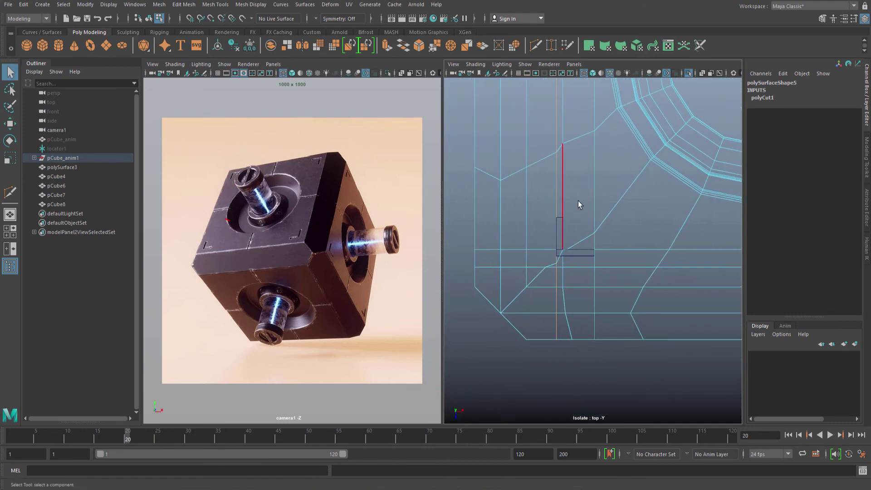
alt+middle_drag(577, 200, 594, 229)
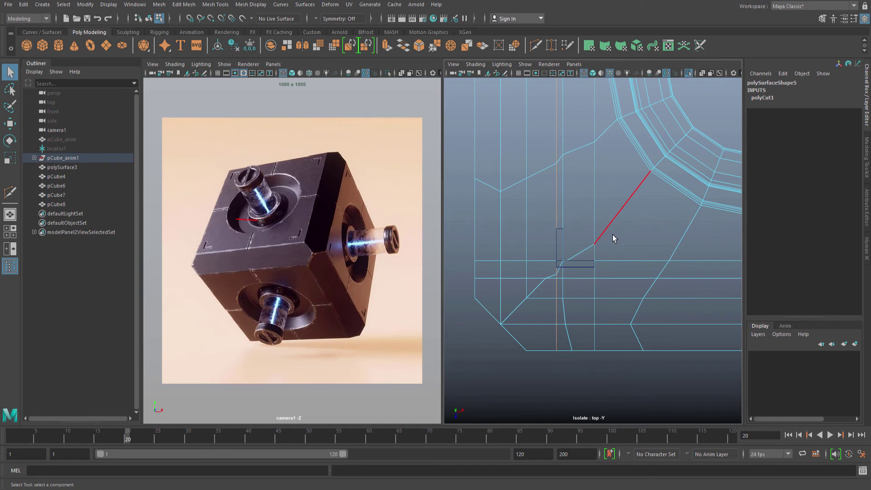
scroll(602, 235, down, 1)
alt+right_drag(561, 246, 623, 242)
alt+middle_drag(597, 263, 586, 247)
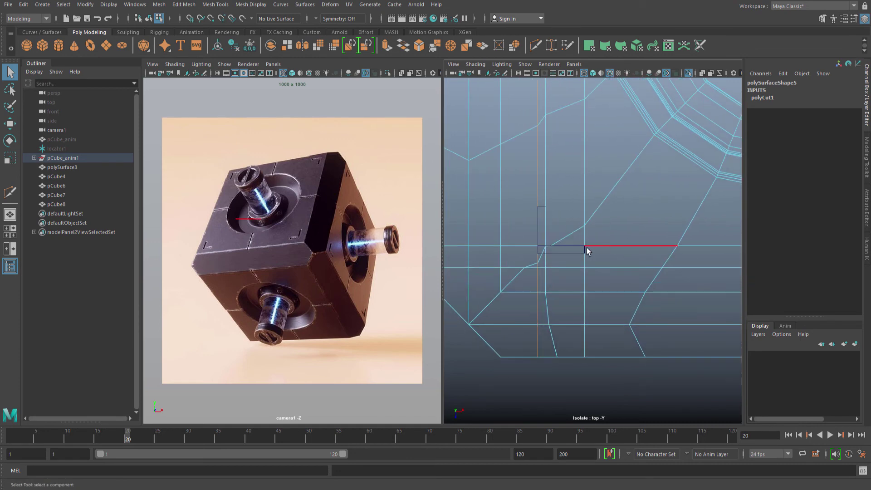
Switch the body back to object selection, delete its construction history, and restore shaded display.
key(F8)
key(alt+shift+d)
alt+middle_drag(530, 268, 556, 246)
scroll(550, 240, up, 1)
key(5)
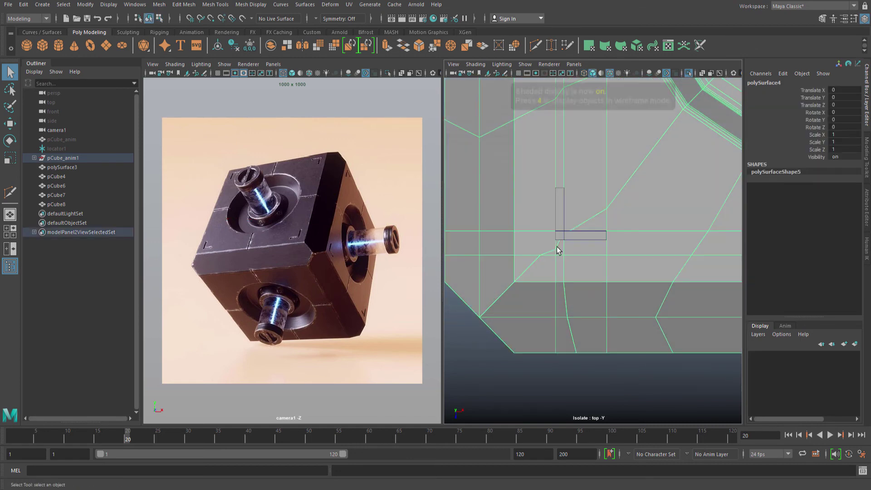
Examine the faces and vertices around the outer corner of the L shape, then inspect the same area in wireframe display.
key(F11)
scroll(535, 265, up, 1)
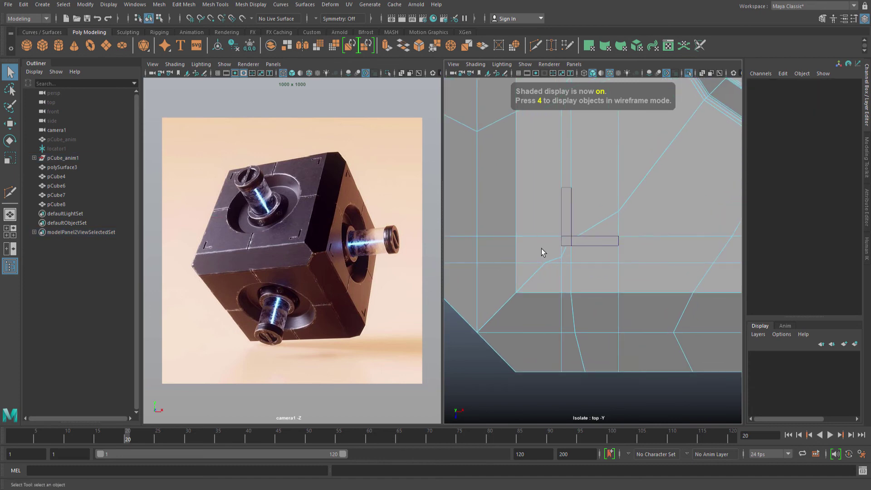
click(551, 254)
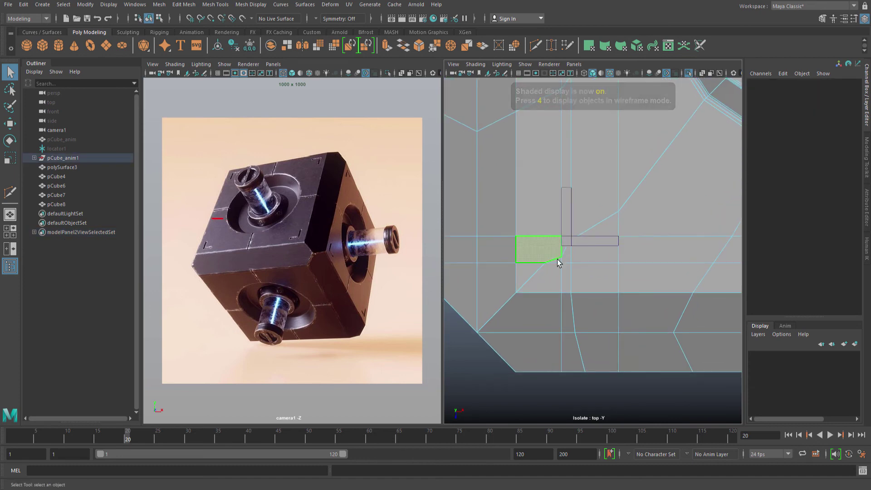
drag(573, 257, 570, 257)
key(F9)
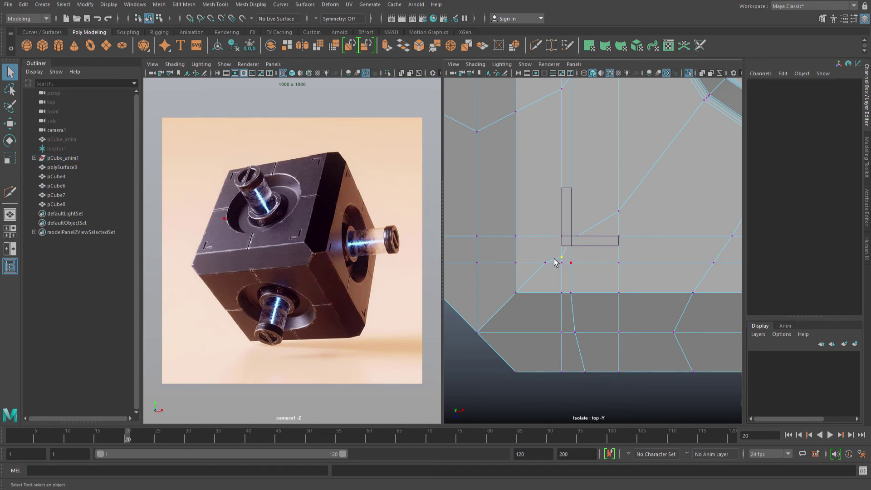
key(w)
click(566, 260)
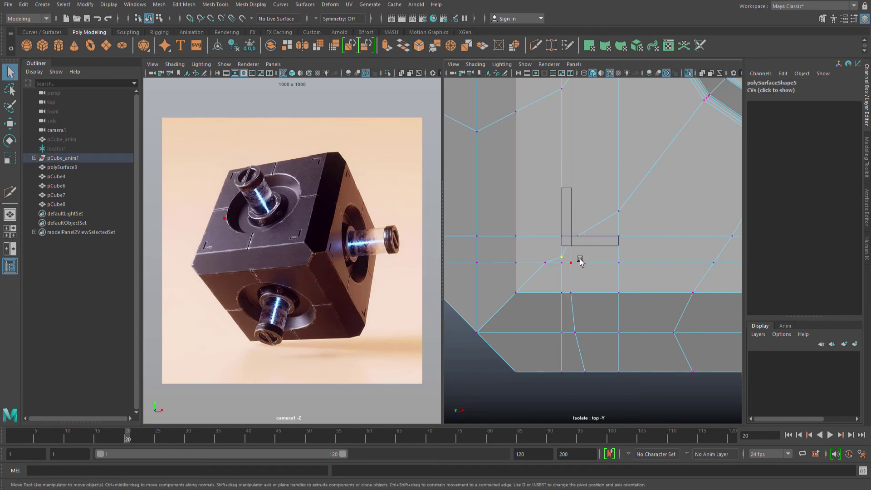
drag(583, 256, 588, 250)
key(q)
key(4)
scroll(618, 234, up, 2)
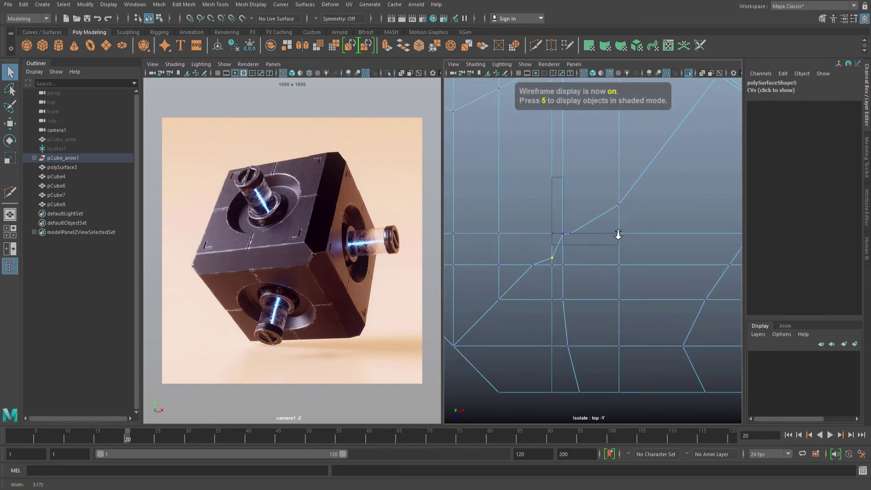
scroll(618, 235, up, 2)
scroll(583, 219, up, 2)
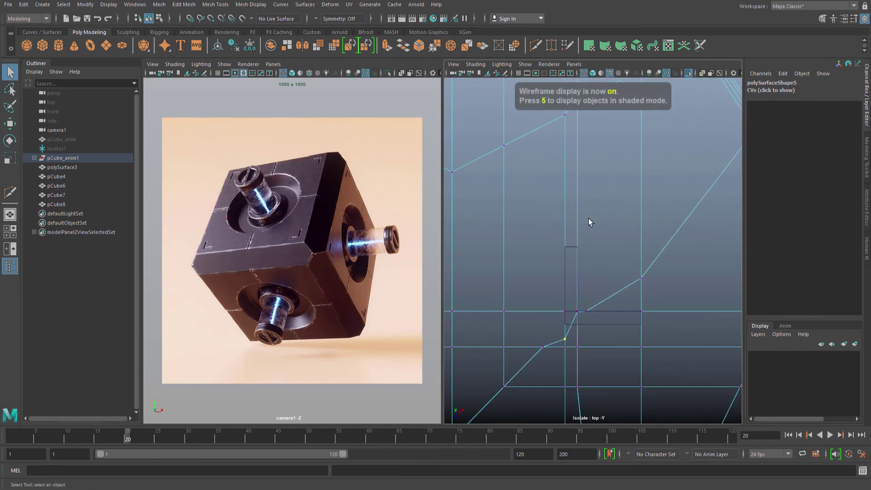
Cut an X-parallel edge from the outer edge of the top face across the Z-parallel loops, just beyond the end of the L's Z arm.
scroll(589, 222, down, 2)
alt+middle_drag(608, 232, 600, 229)
key(y)
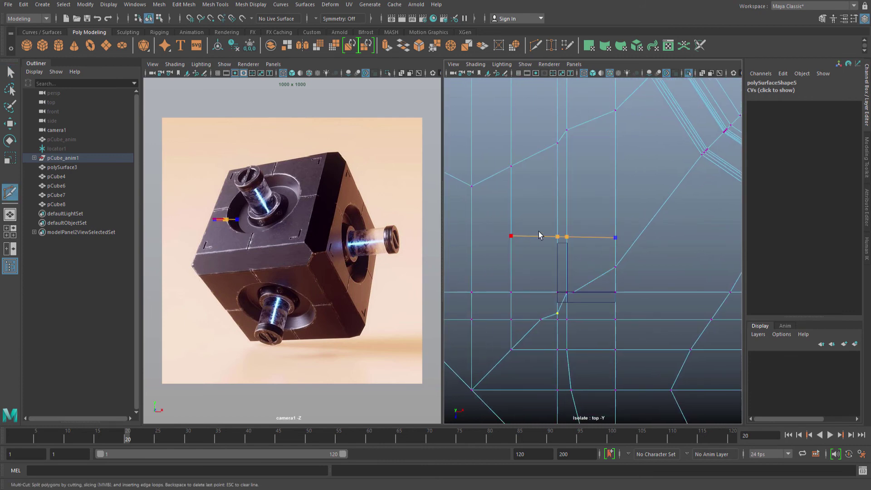
key(q)
Flatten the vertices of the new cut along Z and snap them to the end of the L's Z arm.
drag(493, 229, 625, 243)
key(r)
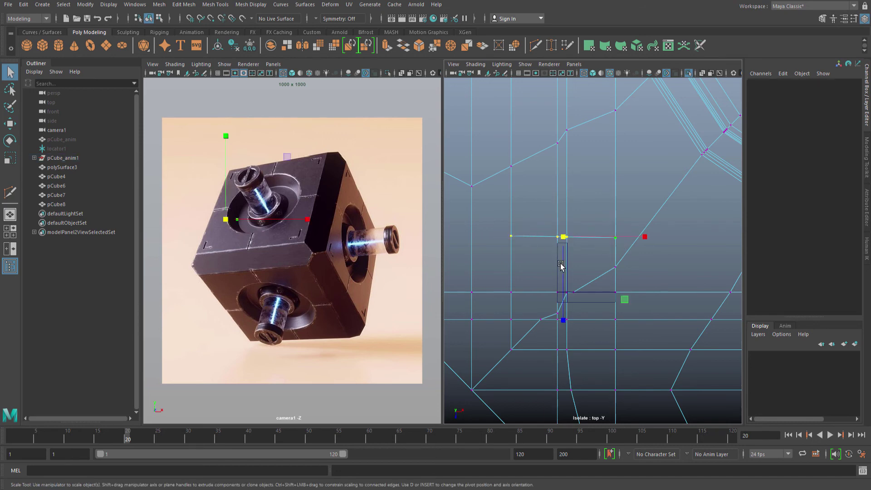
drag(560, 265, 565, 214)
drag(567, 146, 568, 145)
key(w)
drag(564, 284, 565, 245)
key(v)
middle_click(582, 243)
key(q)
alt+middle_drag(582, 243, 565, 228)
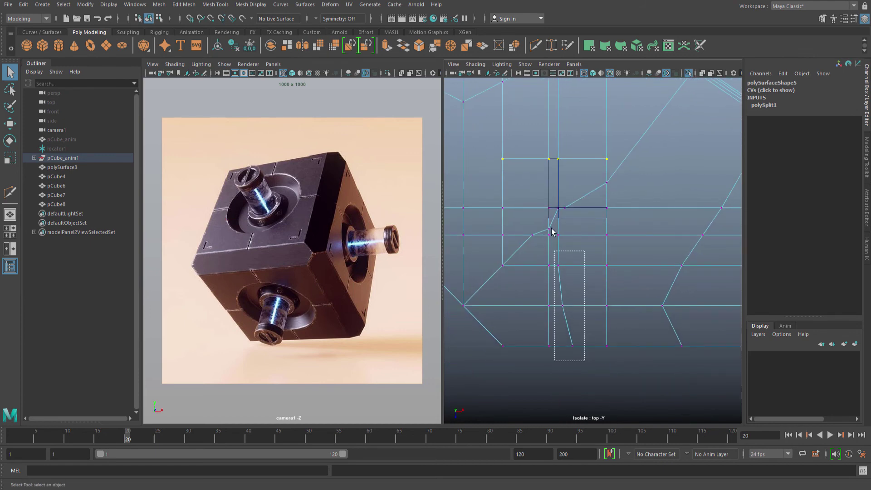
Flatten the loop vertices on the positive-Z side of the L along X and snap them to the inner edge of its Z arm.
drag(555, 226, 555, 226)
key(r)
drag(609, 290, 466, 297)
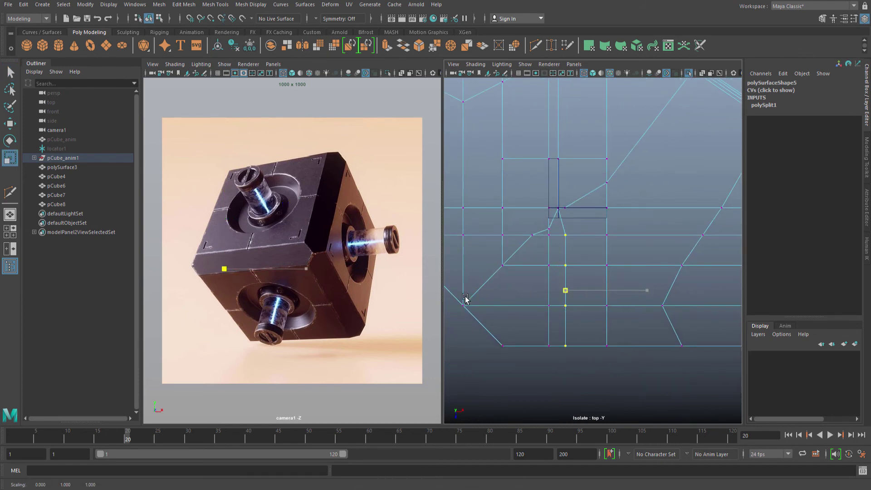
key(w)
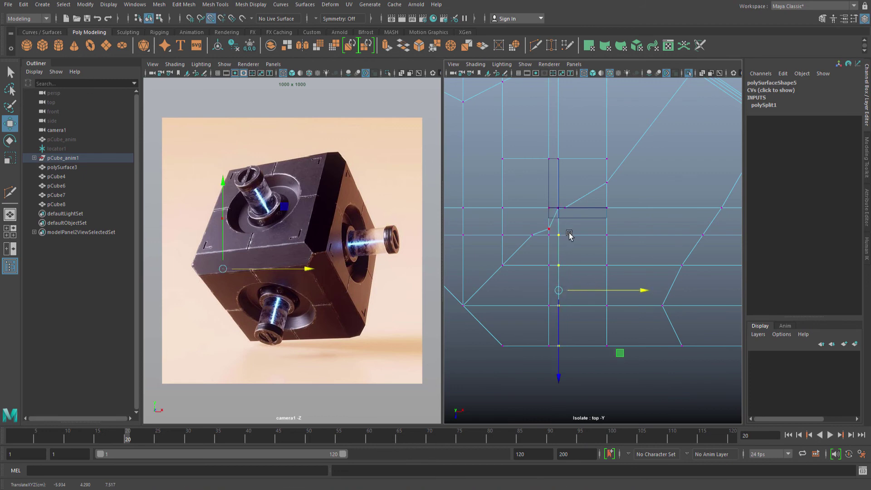
key(q)
alt+middle_drag(567, 175, 567, 179)
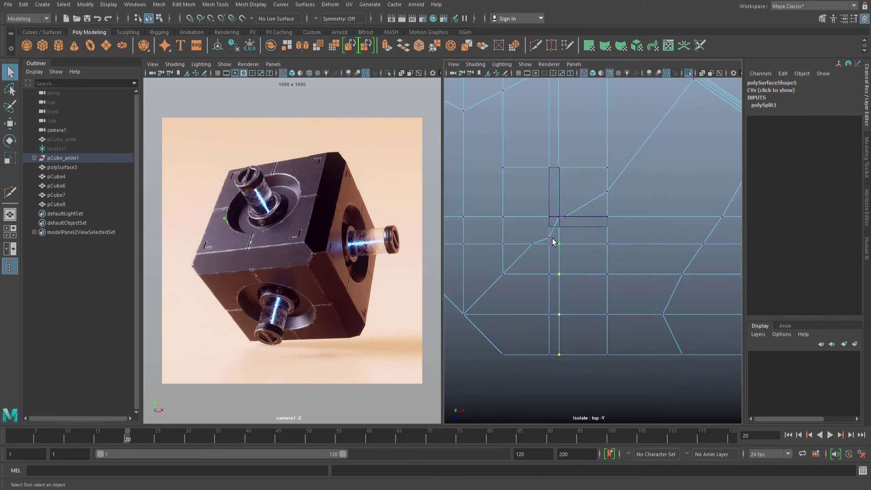
alt+middle_drag(574, 227, 569, 236)
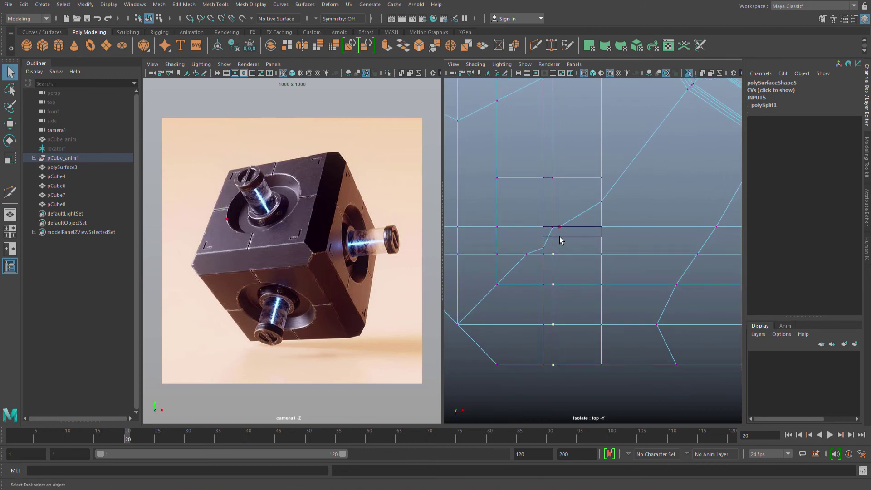
Switch the body back to object selection and delete its construction history.
right_drag(560, 236, 603, 216)
key(alt+shift+d)
alt+middle_drag(603, 216, 611, 212)
Cut an X-parallel edge just outside the L's X arm, from the radial edge to the negative-X edge of the top face.
key(y)
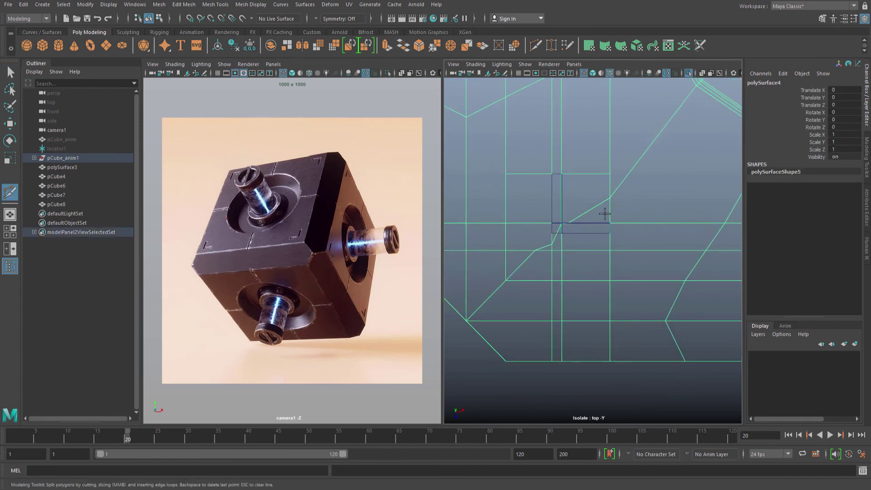
click(680, 241)
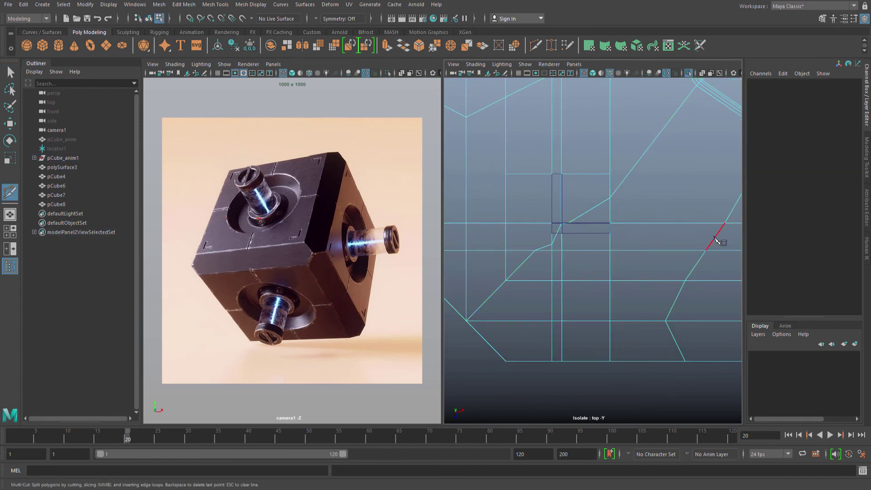
click(505, 240)
key(q)
alt+middle_drag(613, 238, 601, 236)
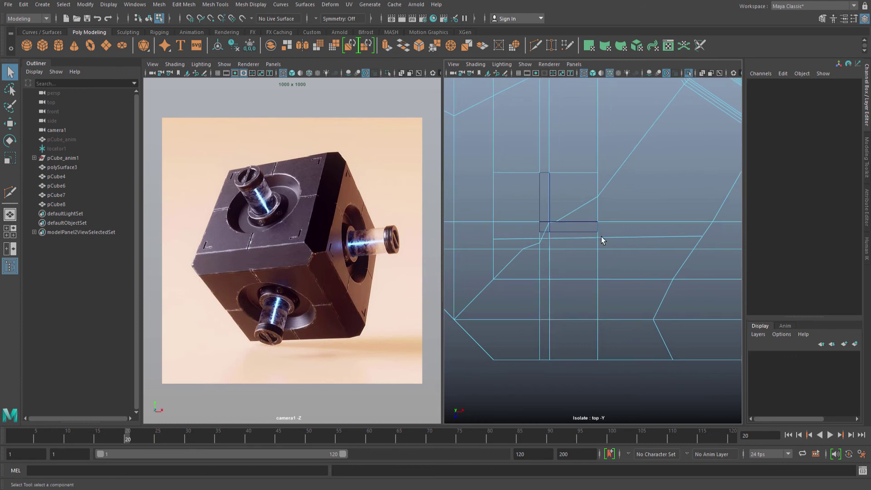
Flatten the new X-parallel cut along Z and align it with the outer edge of the L's X arm.
double_click(641, 236)
key(r)
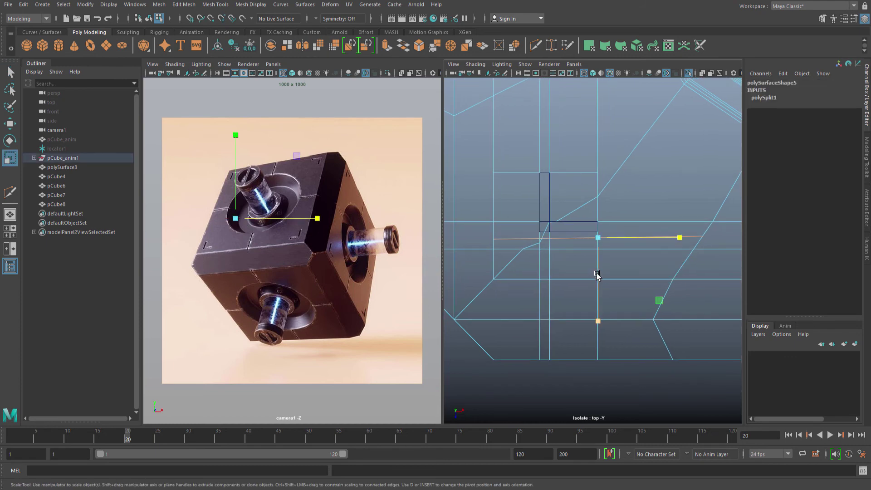
drag(597, 274, 595, 182)
key(w)
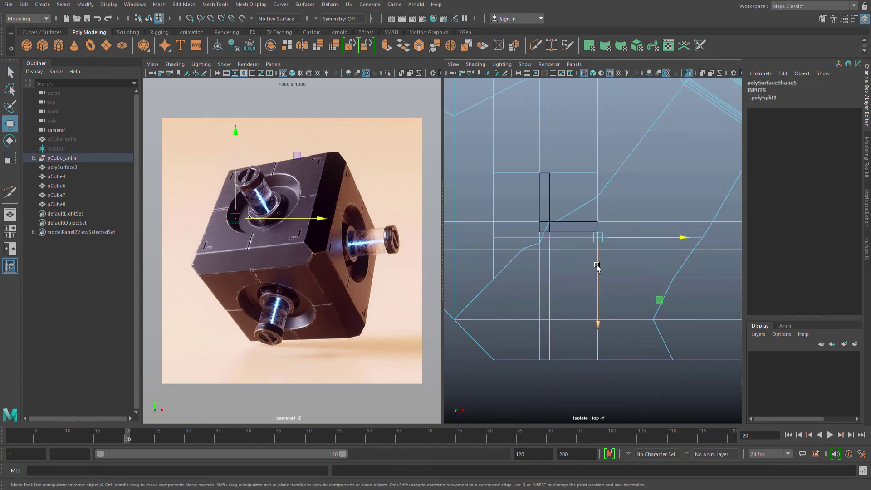
drag(598, 237, 598, 232)
key(q)
mouse_move(562, 241)
alt+middle_down()
mouse_move(589, 247)
mouse_move(573, 243)
alt+middle_up()
scroll(589, 247, down, 2)
scroll(599, 245, up, 1)
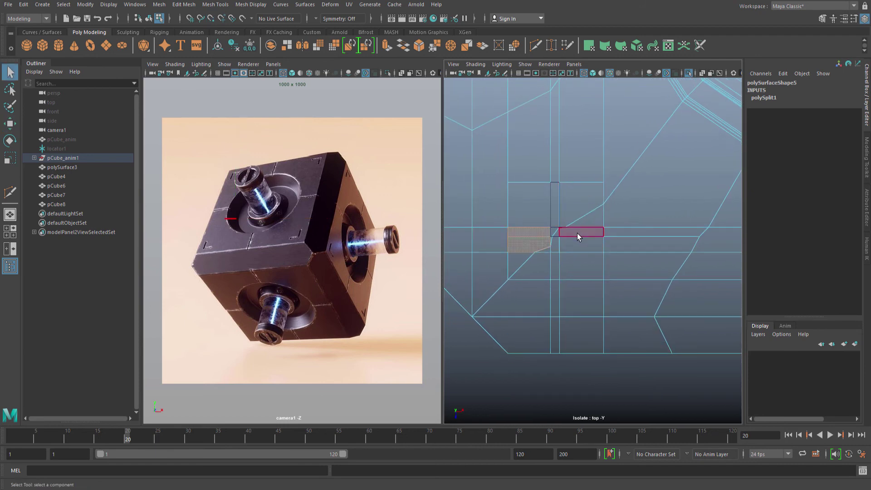
Select the faces inside the L outline and extrude them down along Y into the body to form a recess.
shift+click(553, 215)
alt+middle_drag(582, 210, 561, 221)
shift+click(543, 235)
key(space)
drag(562, 221, 537, 215)
key(f)
alt+right_drag(537, 215, 564, 243)
mouse_move(563, 243)
alt+mouse_down()
mouse_move(563, 221)
mouse_move(601, 239)
alt+mouse_up()
key(5)
key(w)
key(ctrl+e)
scroll(602, 239, down, 8)
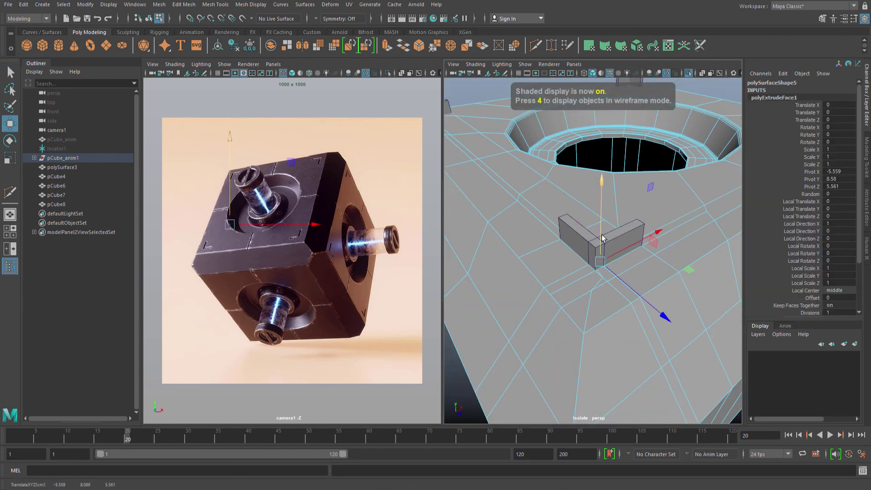
Return the body to object selection and hide the L-shaped guide object pCube4 in the negative-X, positive-Z corner.
key(q)
alt+drag(607, 213, 581, 225)
scroll(572, 254, up, 3)
key(F8)
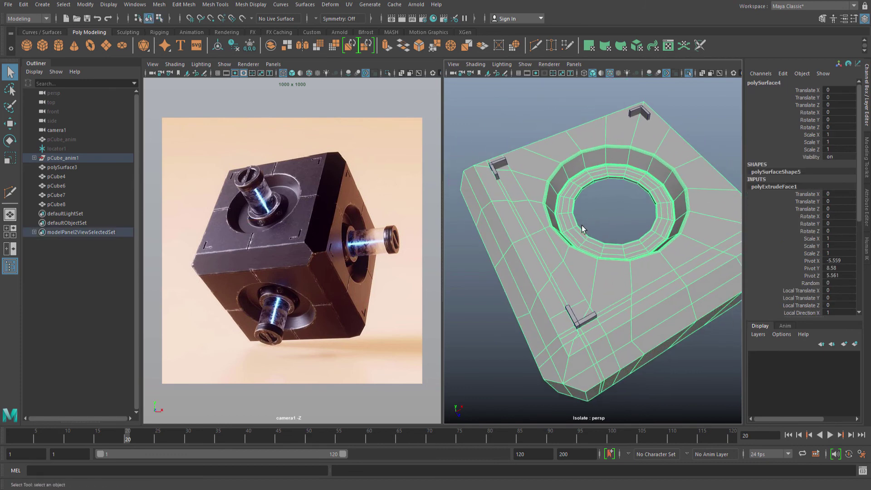
alt+drag(641, 219, 594, 241)
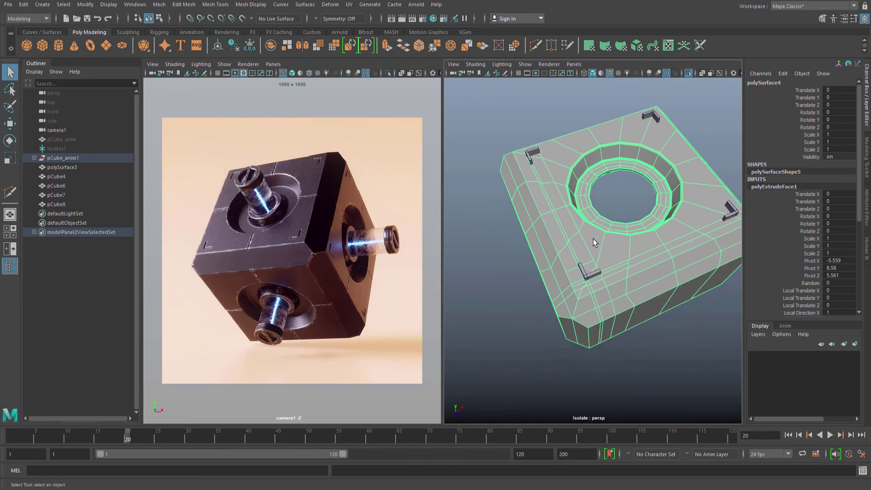
key(space)
click(560, 241)
key(4)
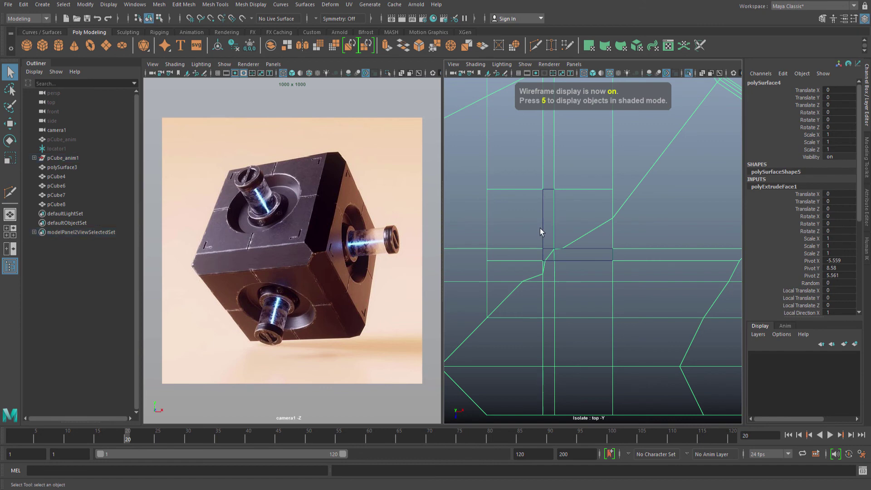
click(541, 228)
key(h)
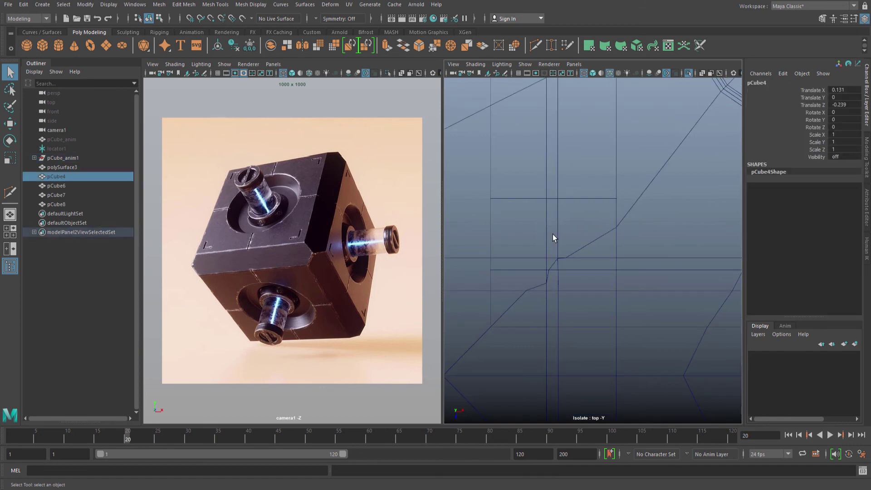
Select the body in shaded perspective view and cut an X-parallel edge from the end of the L's Z arm inward to the middle radial edge.
key(space)
click(552, 231)
key(5)
scroll(556, 243, up, 5)
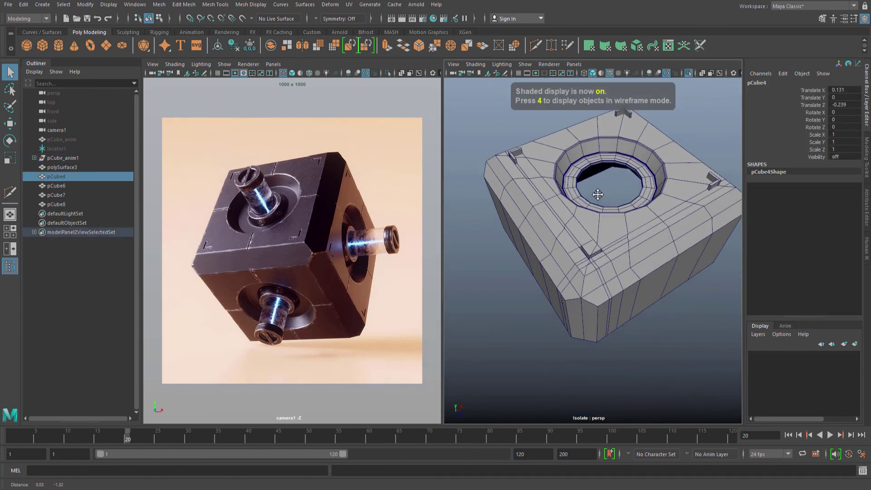
alt+middle_drag(562, 244, 594, 217)
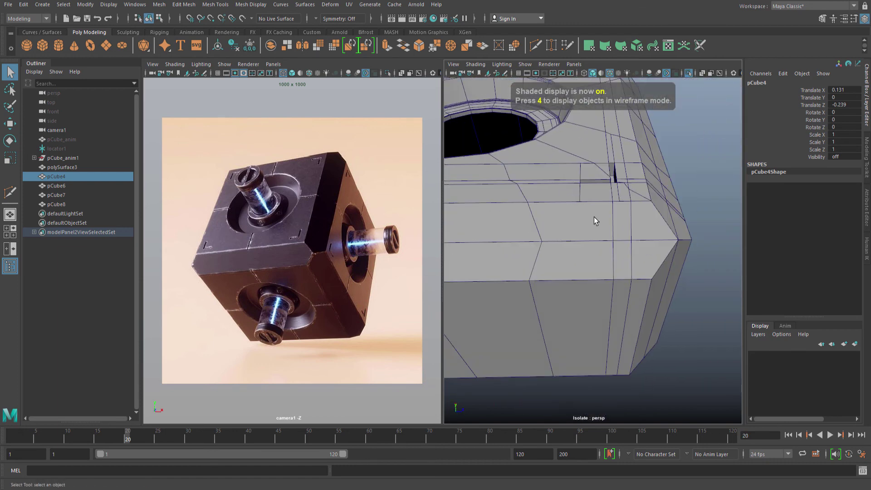
click(575, 233)
alt+drag(577, 245, 605, 189)
alt+middle_drag(606, 189, 603, 198)
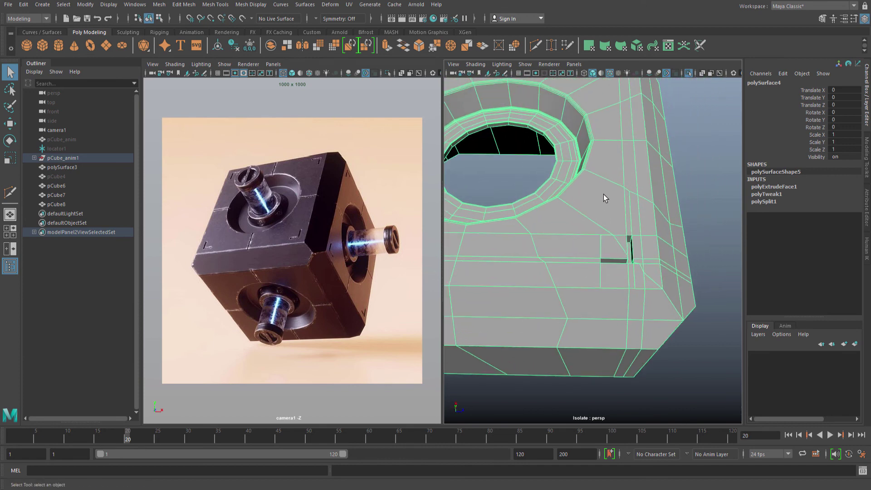
key(y)
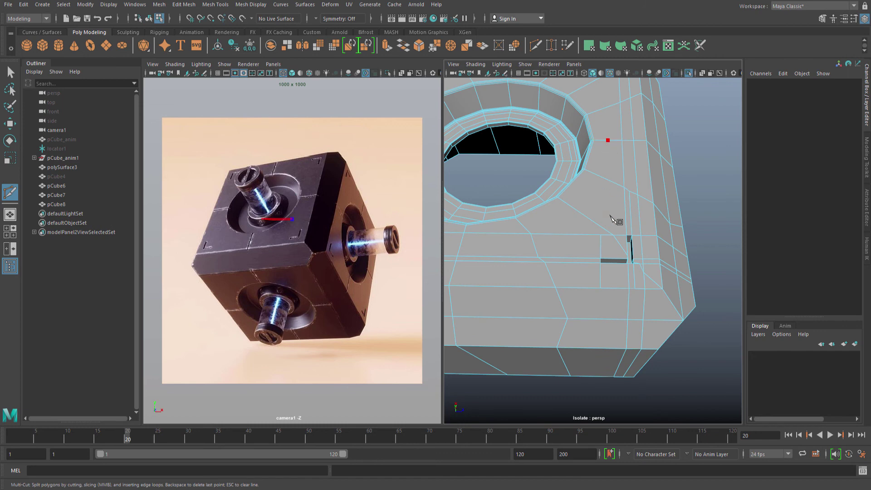
key(q)
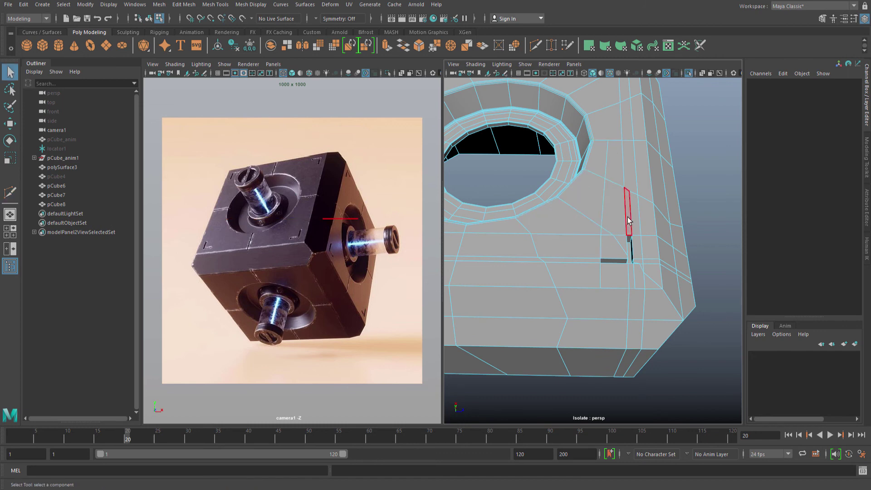
Cut an edge outward from the end of the L's Z arm across the chamfer and down the negative-X side, and delete the construction history.
alt+drag(607, 214, 605, 182)
key(y)
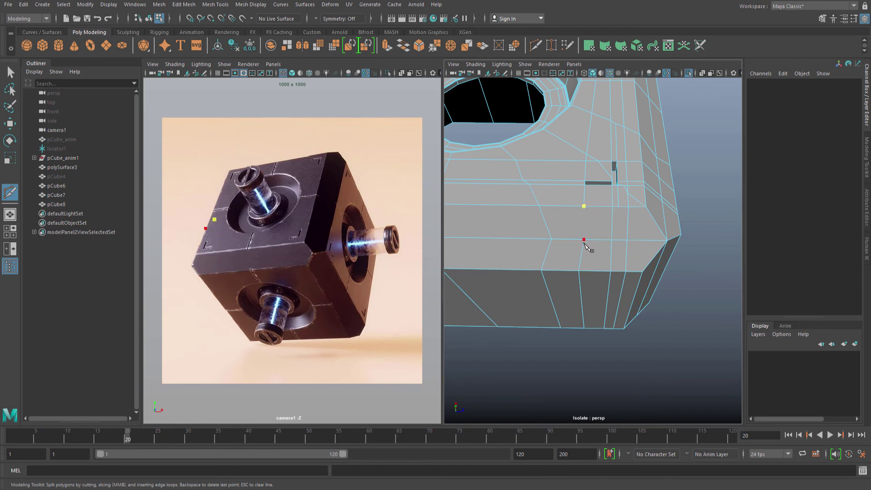
key(q)
alt+drag(626, 234, 558, 249)
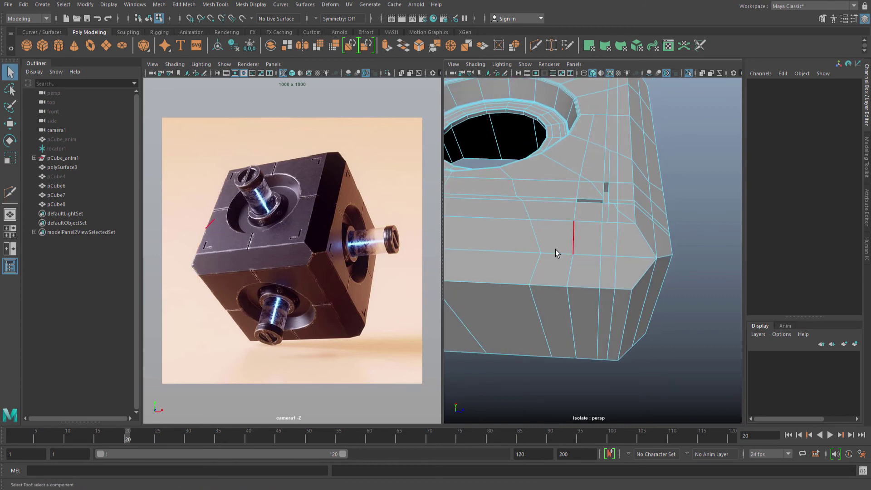
key(alt+shift+d)
mouse_move(614, 220)
alt+mouse_down()
mouse_move(597, 245)
mouse_move(626, 239)
mouse_move(621, 228)
alt+mouse_up()
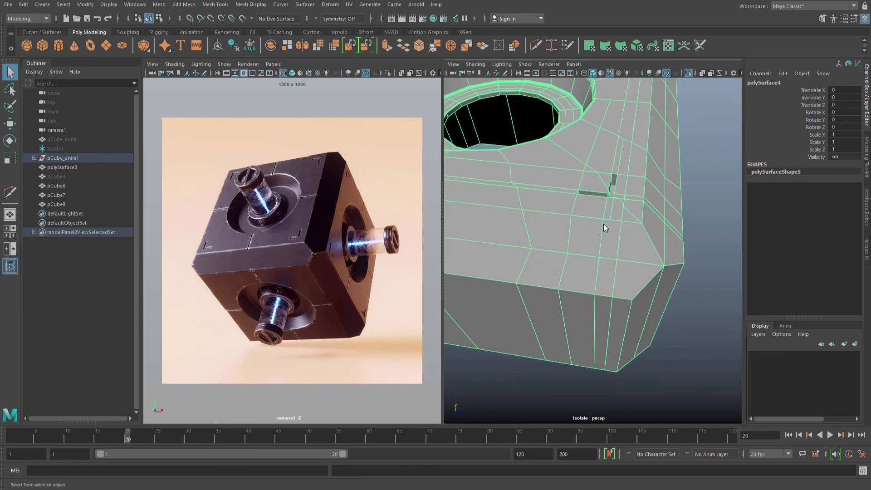
Cut another edge from the bottom of the negative-X side up across the chamfer toward the corner of the L recess.
key(y)
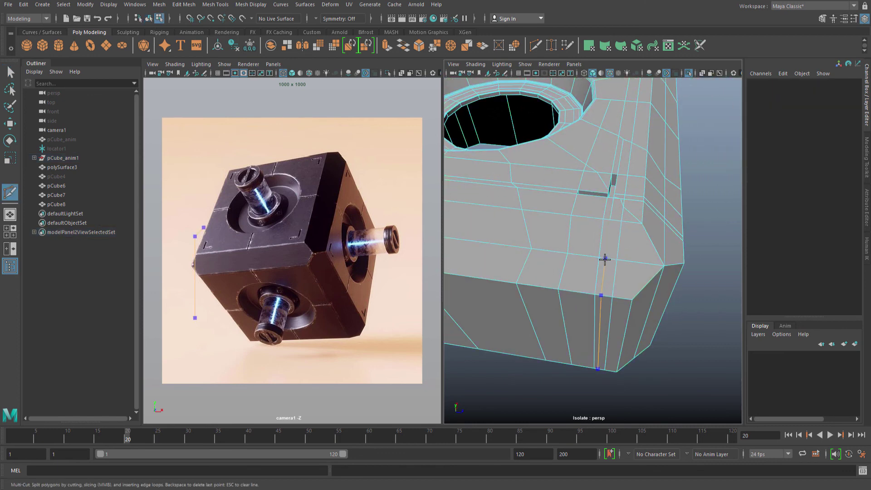
scroll(620, 237, up, 3)
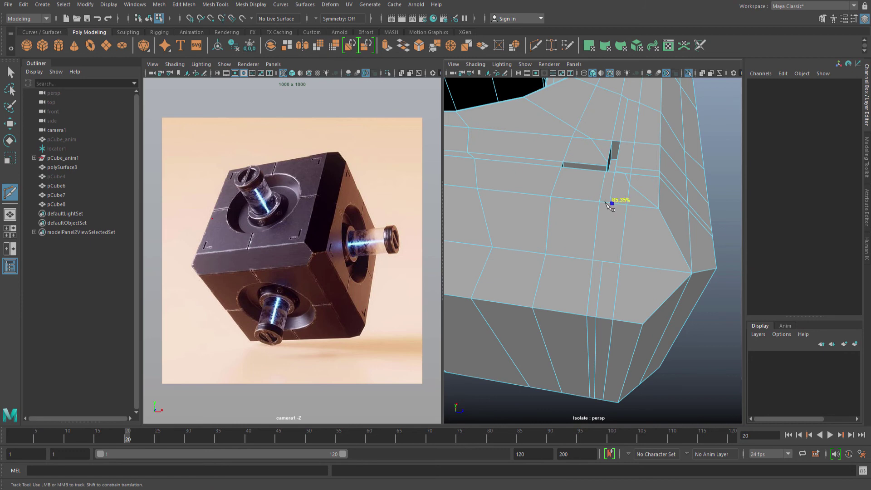
key(q)
alt+drag(626, 223, 615, 229)
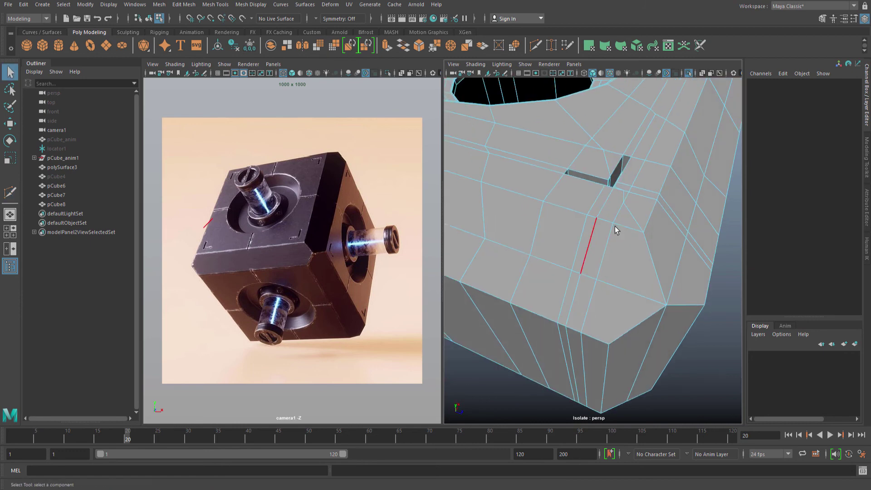
Delete the body's construction history and cut a Z-parallel edge from the end of the L's X arm inward to the face's middle edge.
right_drag(616, 229, 673, 197)
key(alt+shift+d)
alt+drag(664, 214, 593, 222)
key(Escape)
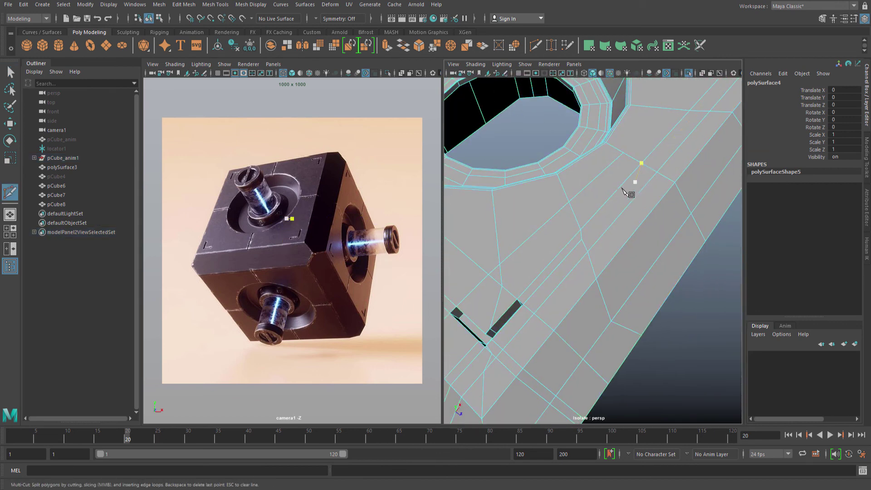
alt+drag(625, 187, 618, 164)
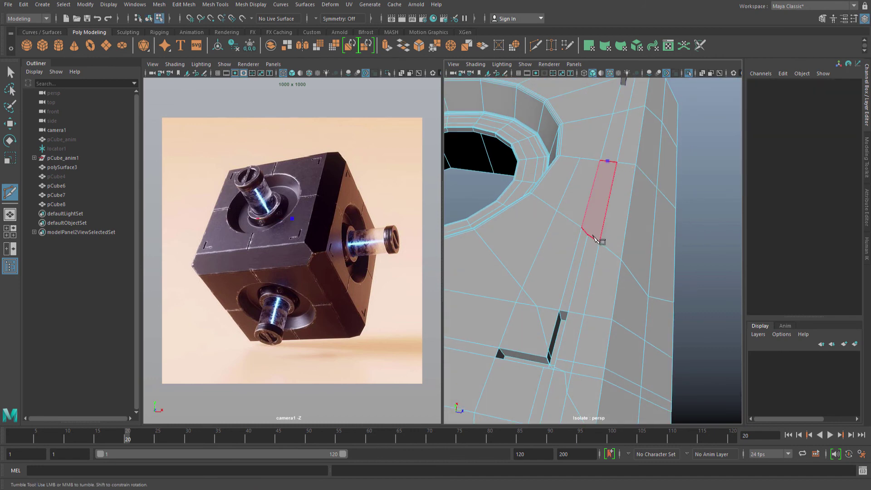
key(q)
In the top view, shift the radial edge's vertices along Z where it crosses the X-arm end line and the two Z-arm lines to straighten it.
mouse_move(585, 200)
alt+mouse_down()
mouse_move(626, 190)
mouse_move(574, 210)
alt+mouse_up()
key(F8)
key(space)
alt+right_drag(570, 222, 476, 258)
alt+middle_drag(476, 259, 512, 227)
alt+drag(513, 227, 482, 198)
key(space)
alt+right_drag(482, 198, 404, 200)
alt+middle_drag(494, 170, 491, 204)
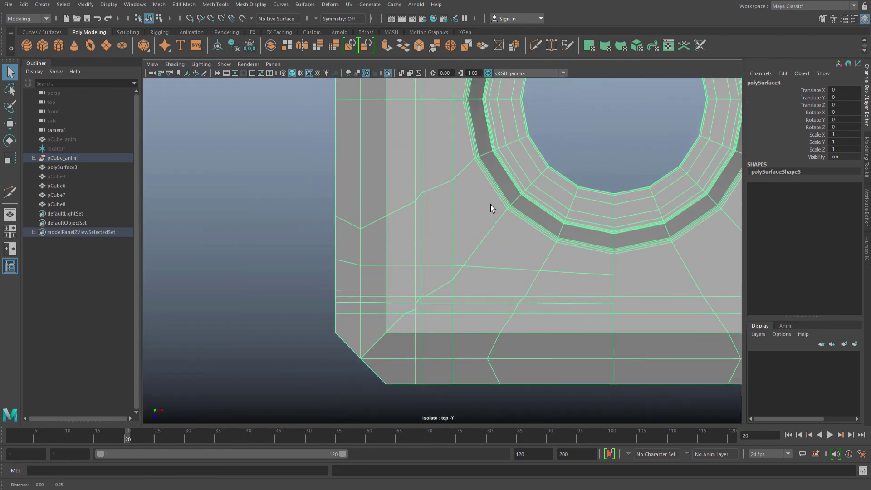
alt+middle_drag(460, 138, 490, 206)
key(w)
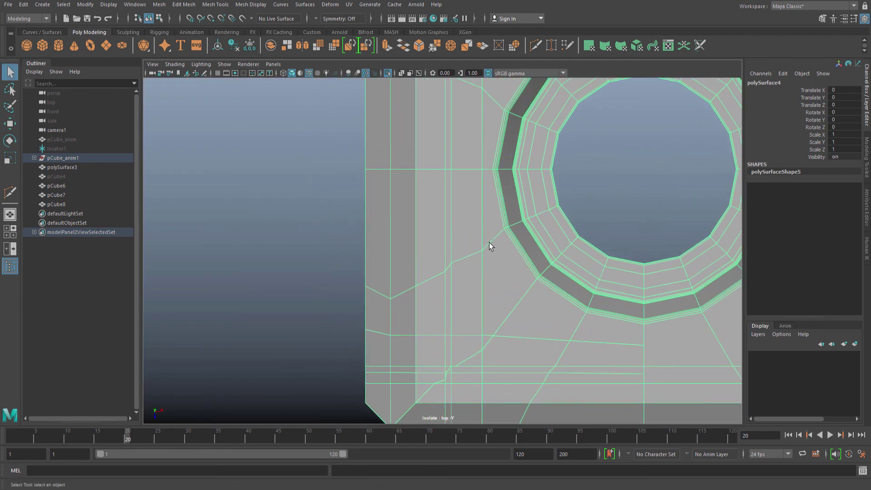
key(F9)
click(481, 250)
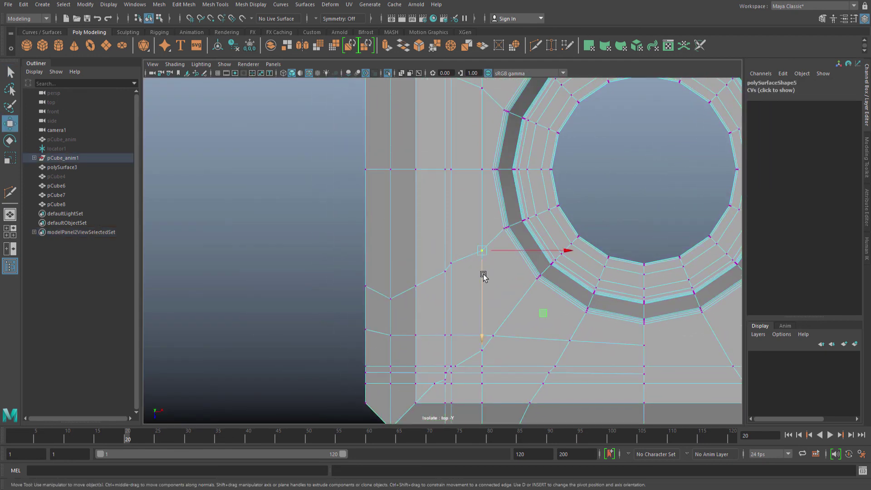
drag(482, 276, 482, 271)
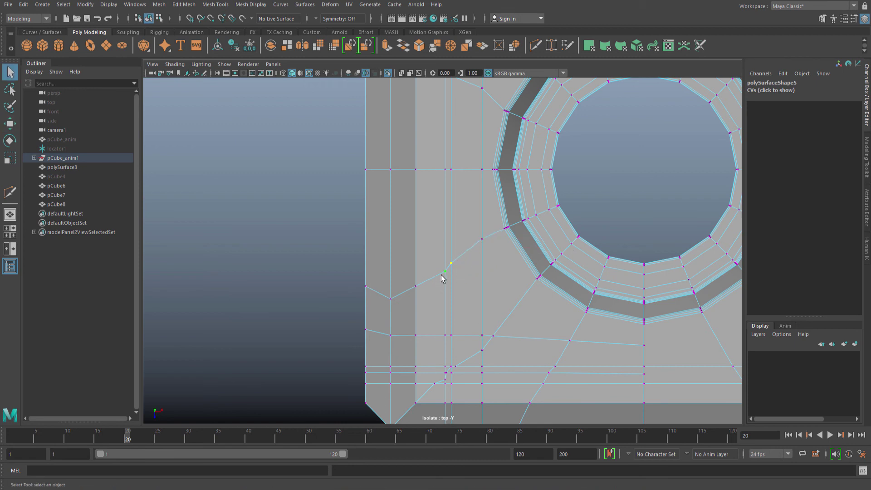
key(w)
drag(447, 295, 445, 285)
key(w)
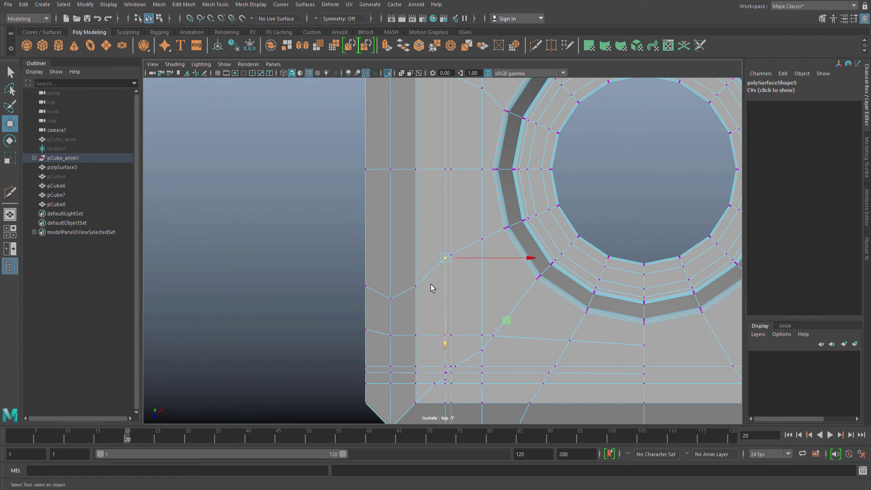
Move the same radial edge's vertices on the negative-X chamfer along Z until the edge crosses the chamfer straight.
key(q)
drag(414, 317, 417, 303)
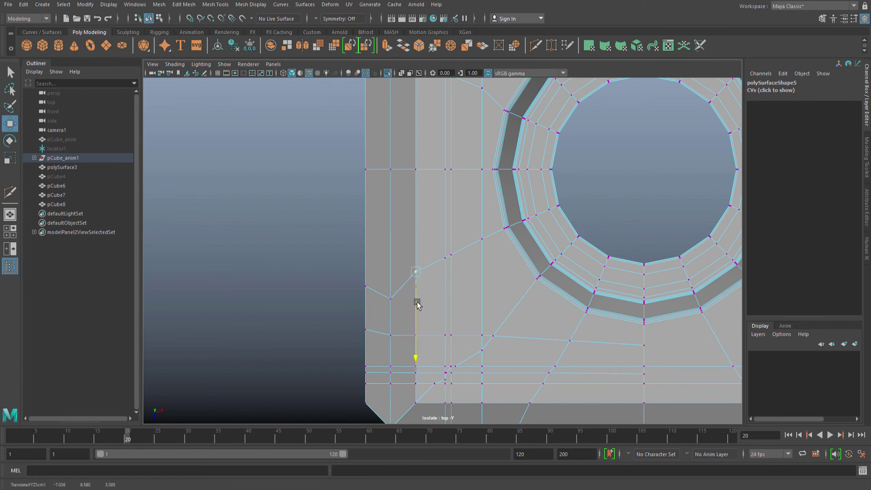
key(q)
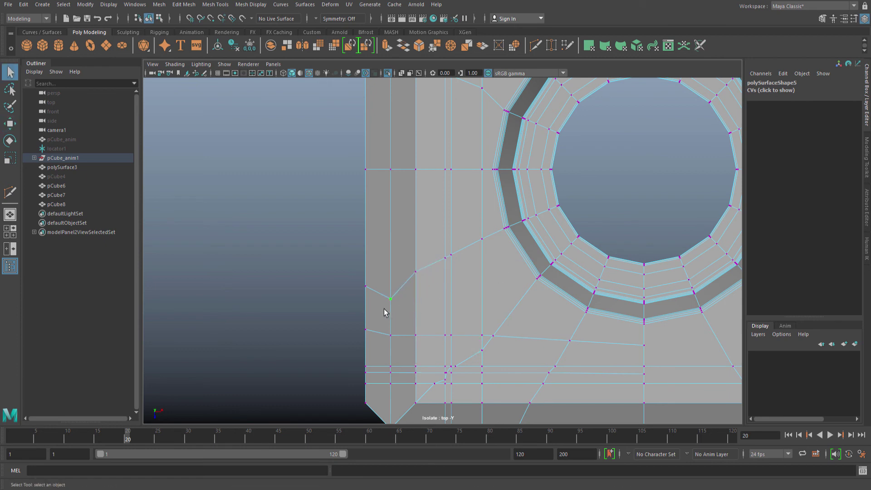
key(w)
drag(389, 321, 369, 285)
key(w)
drag(376, 323, 379, 310)
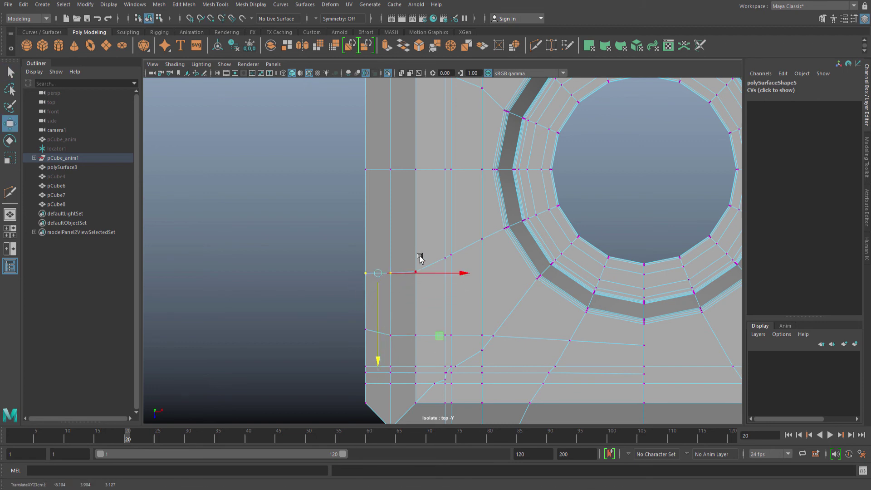
key(q)
Select the vertex row along the outer edge of the L's X arm and flatten it by scaling about a pivot snapped to a vertex.
scroll(490, 241, up, 3)
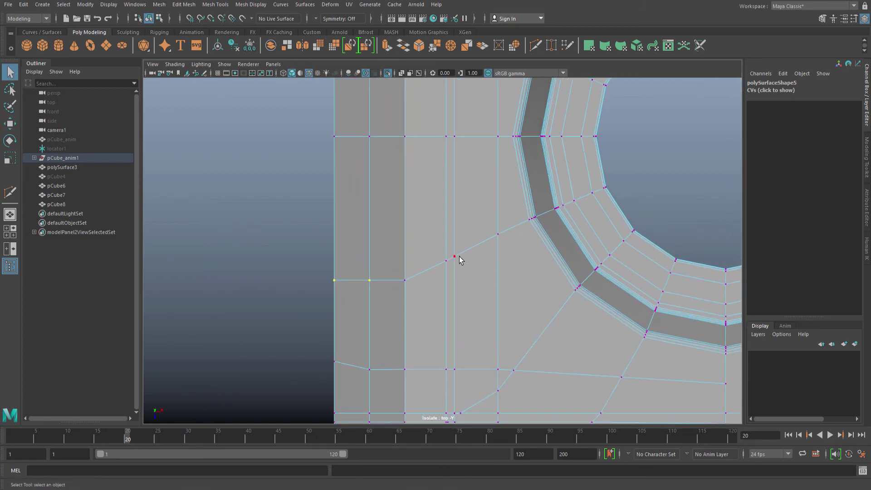
scroll(459, 256, down, 5)
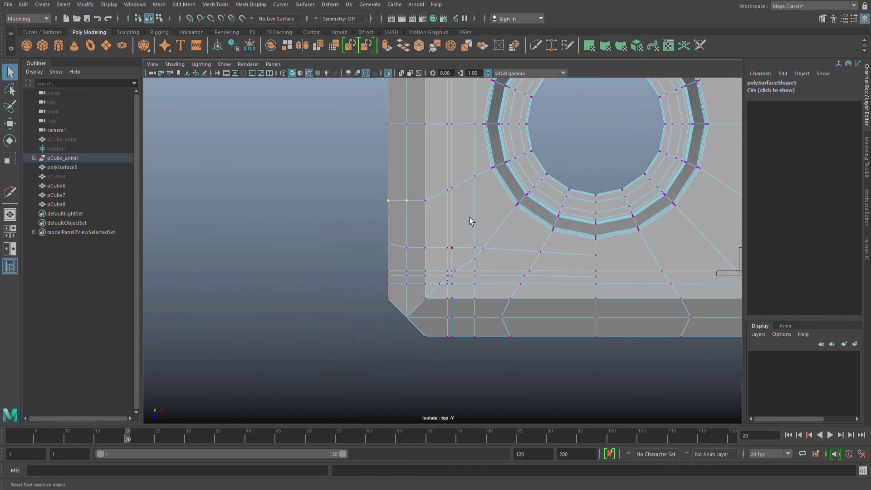
alt+middle_drag(510, 235, 500, 230)
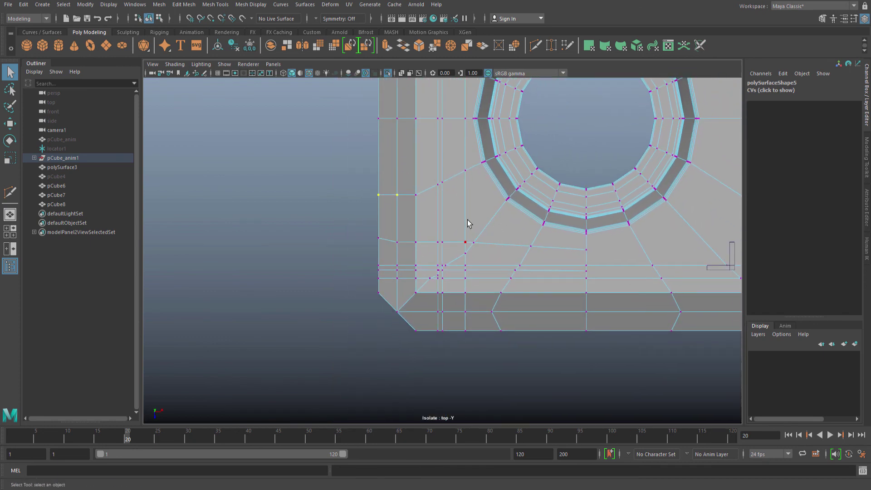
alt+middle_drag(460, 268, 468, 246)
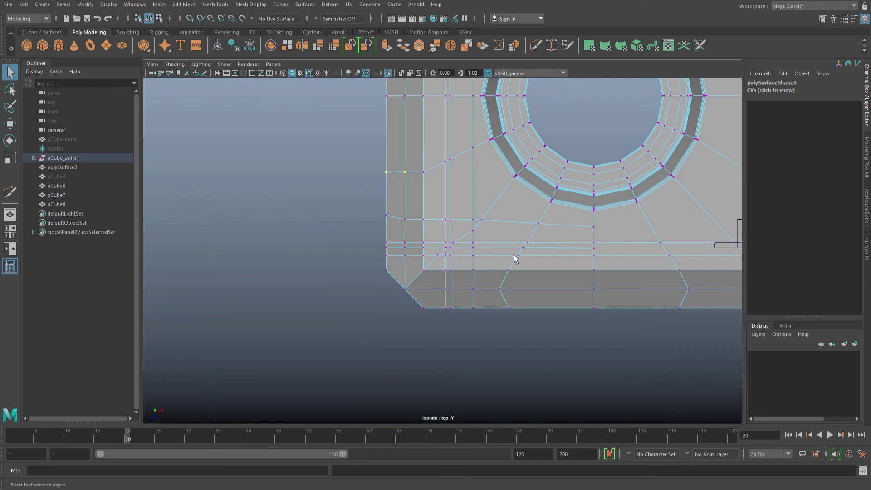
alt+middle_drag(522, 256, 503, 253)
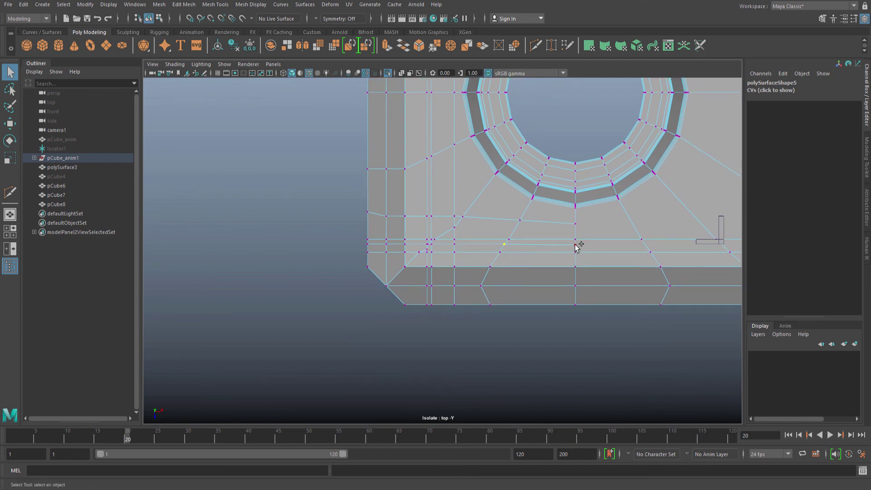
scroll(511, 264, up, 4)
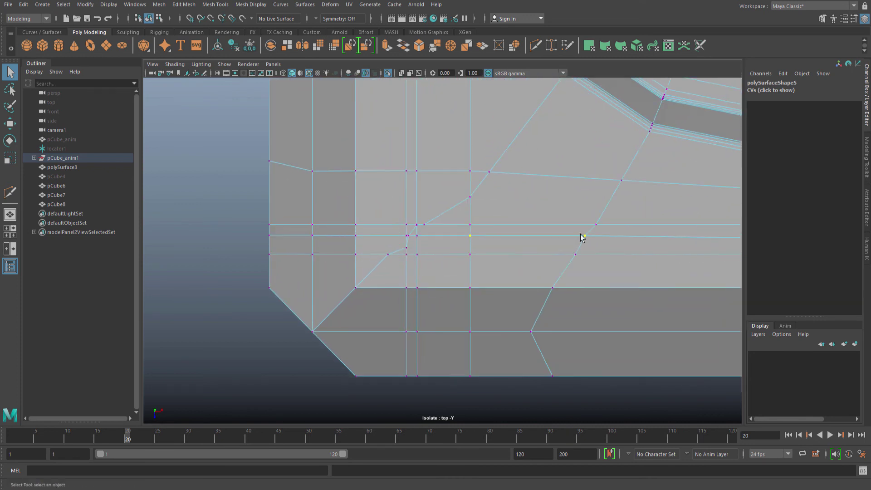
key(4)
alt+middle_drag(441, 229, 444, 241)
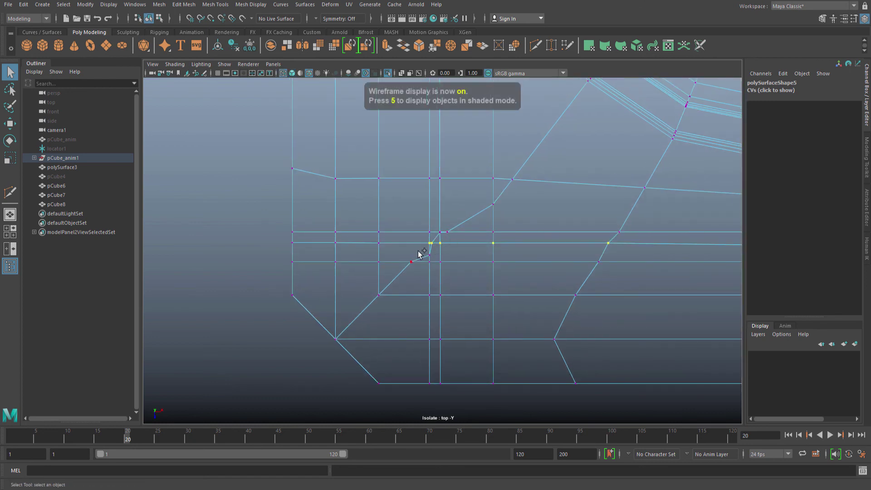
shift+drag(383, 238, 372, 248)
shift+drag(341, 239, 317, 251)
alt+middle_drag(414, 229, 422, 243)
key(5)
key(space)
mouse_move(422, 242)
mouse_down()
mouse_move(421, 229)
mouse_move(493, 212)
mouse_move(448, 246)
mouse_move(448, 233)
mouse_move(511, 210)
mouse_move(578, 216)
mouse_move(524, 245)
mouse_move(556, 244)
mouse_move(499, 243)
mouse_move(448, 256)
mouse_move(463, 210)
mouse_move(449, 191)
mouse_up()
key(w)
key(d)
key(v)
click(513, 242)
key(r)
key(q)
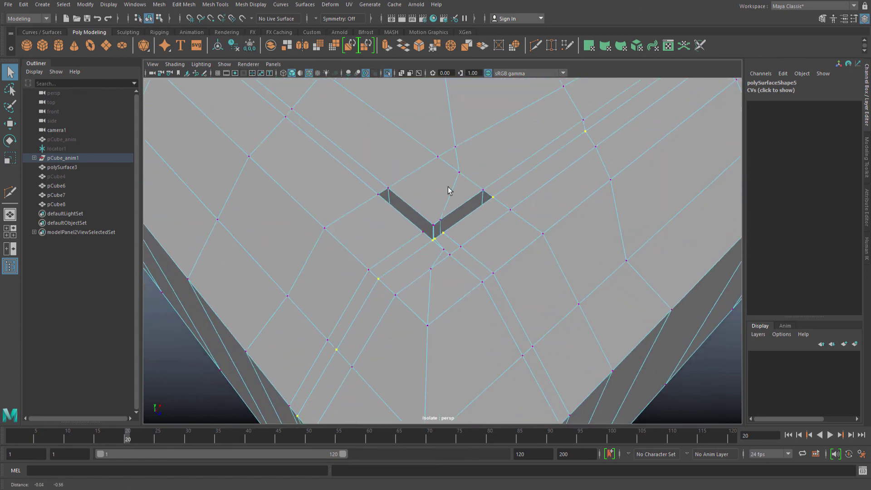
Delete the stray edges at the corner of the L recess, including the diagonal running from its inner corner across the top face.
alt+right_drag(449, 190, 447, 235)
mouse_move(447, 235)
alt+mouse_down()
mouse_move(426, 258)
mouse_move(416, 254)
mouse_move(432, 257)
mouse_move(422, 258)
mouse_move(439, 243)
mouse_move(445, 209)
mouse_move(439, 253)
mouse_move(453, 255)
mouse_move(448, 249)
alt+mouse_up()
click(435, 244)
shift+right_drag(447, 249, 435, 262)
alt+drag(435, 262, 464, 173)
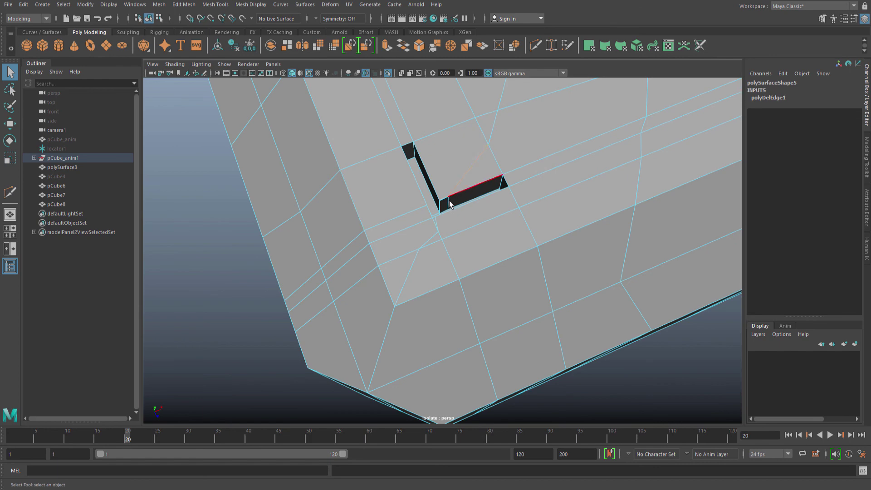
alt+drag(450, 204, 489, 192)
key(4)
alt+right_drag(480, 196, 464, 194)
alt+middle_drag(475, 177, 473, 214)
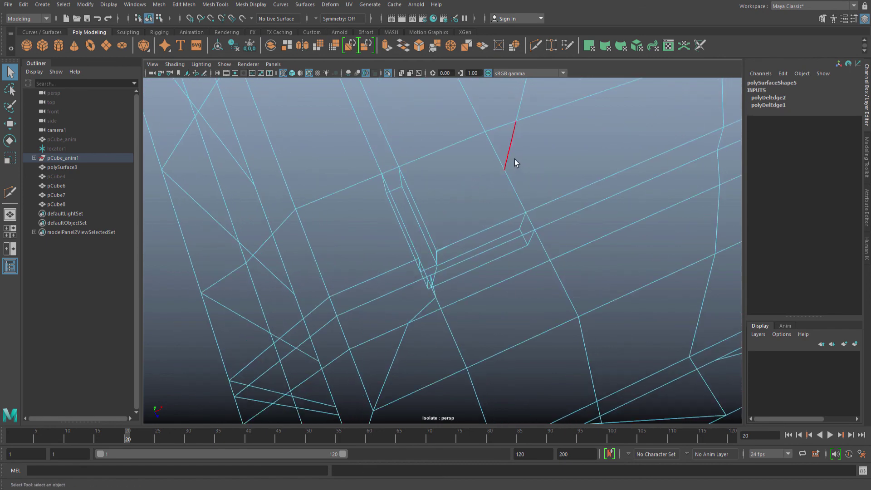
Snap the nearby radial-edge vertex onto the crossing of the two arm-end edges and merge the overlapping vertices.
alt+middle_drag(506, 127, 495, 163)
key(F9)
click(529, 153)
key(w)
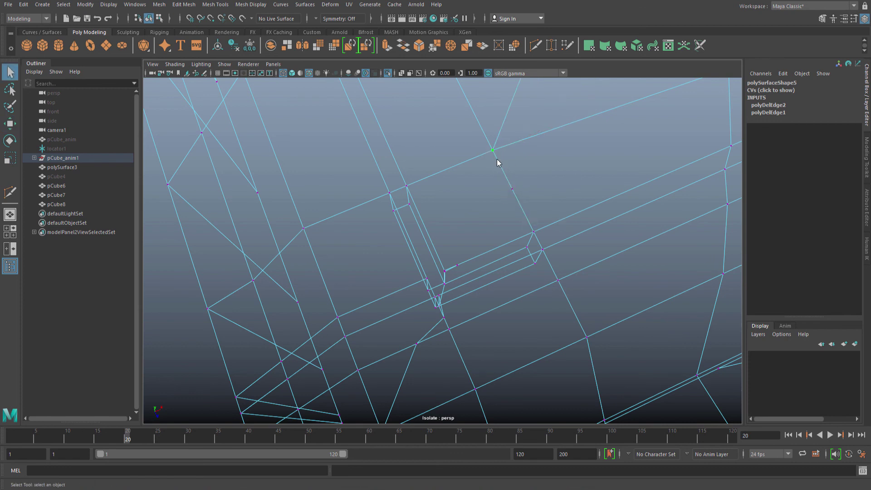
shift+right_drag(498, 160, 494, 120)
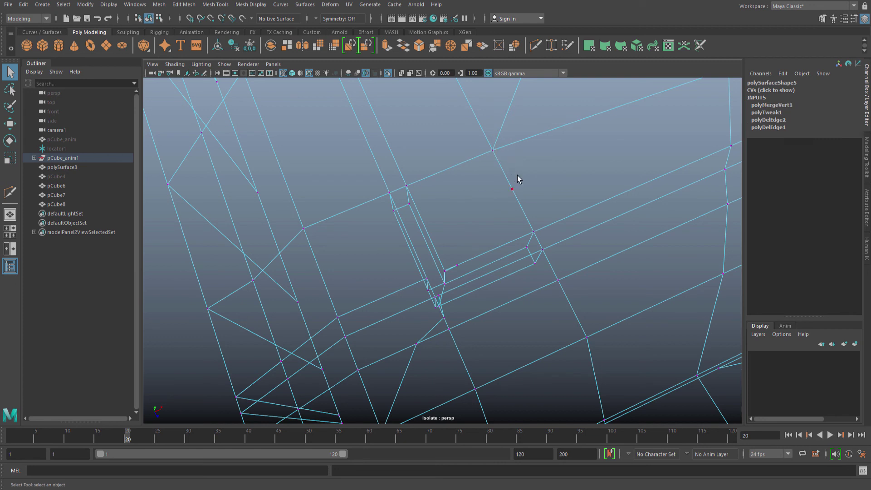
Replace the edge between the arm-end crossing and the end of the L's X arm with a single straight Multi-Cut edge.
shift+right_drag(508, 190, 482, 203)
alt+middle_drag(503, 192, 496, 194)
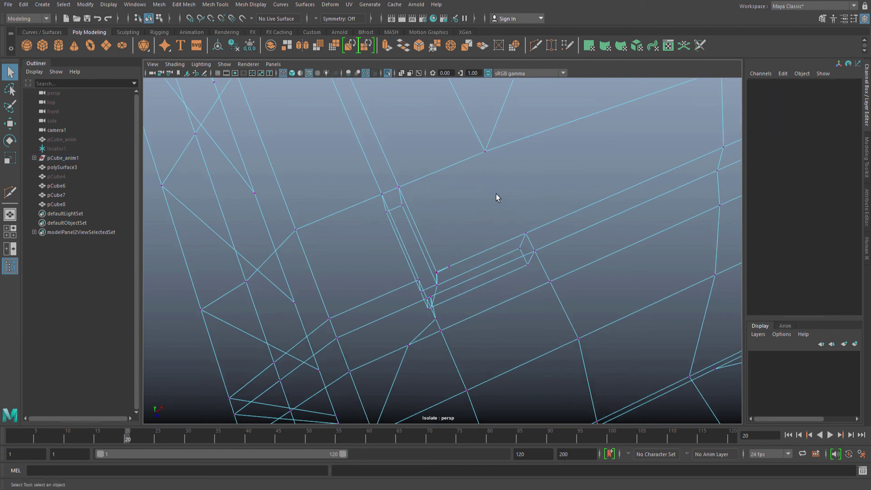
alt+right_drag(491, 186, 528, 156)
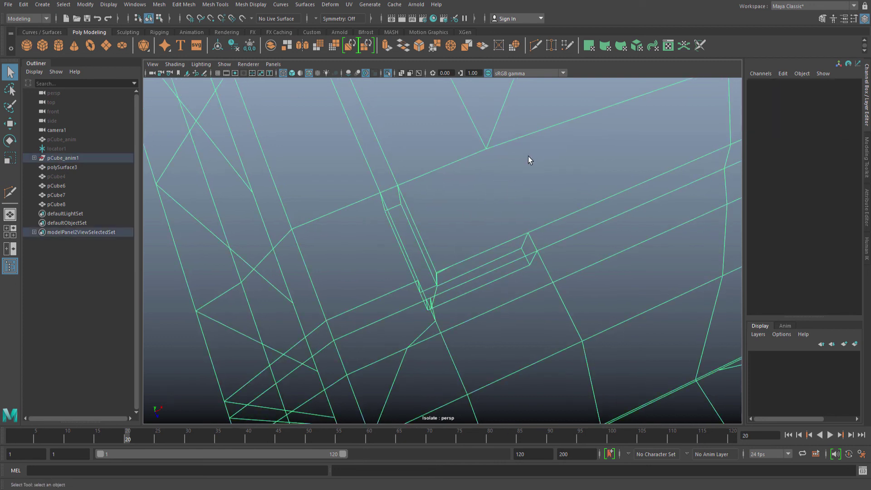
drag(500, 143, 476, 155)
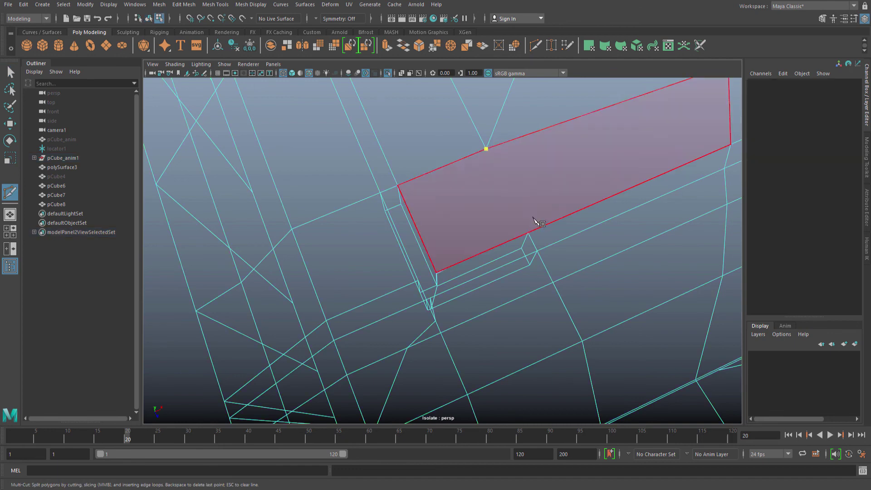
click(527, 232)
key(q)
click(549, 161)
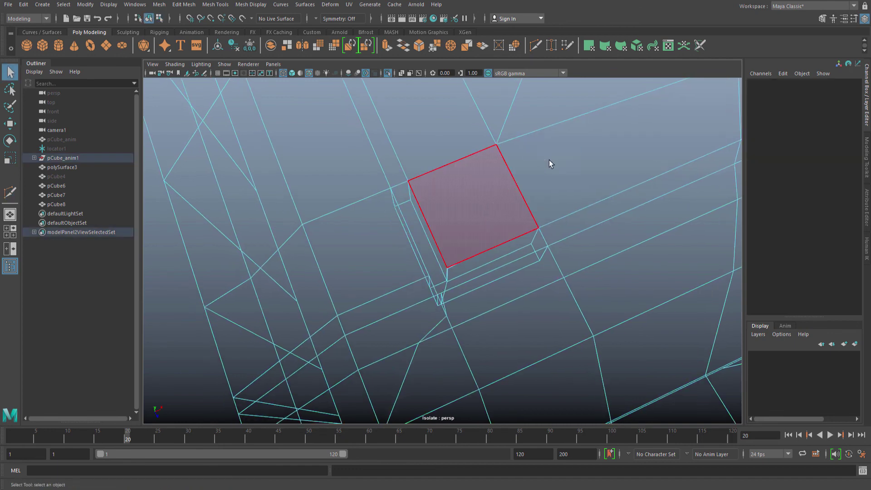
Move the duplicate vertical edge at the L recess's inner corner away along the Z-arm wall to separate the overlapping geometry.
alt+drag(533, 184, 470, 213)
right_drag(469, 216, 456, 216)
alt+drag(456, 216, 514, 157)
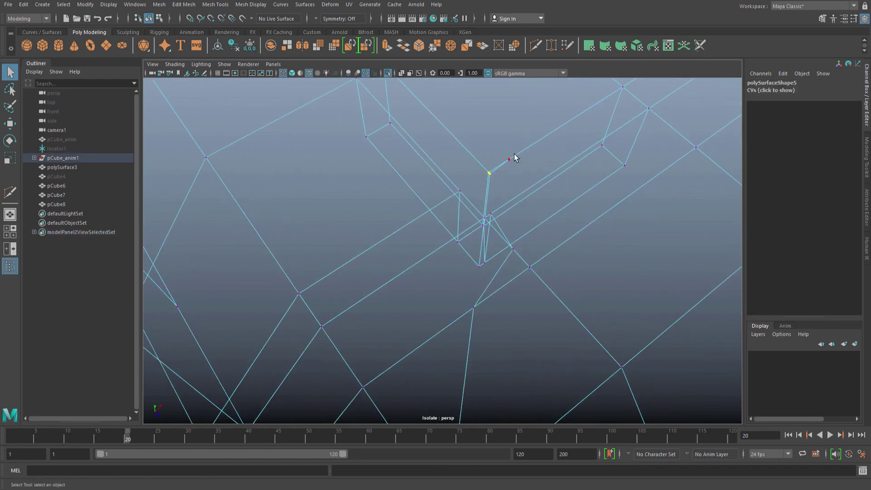
key(5)
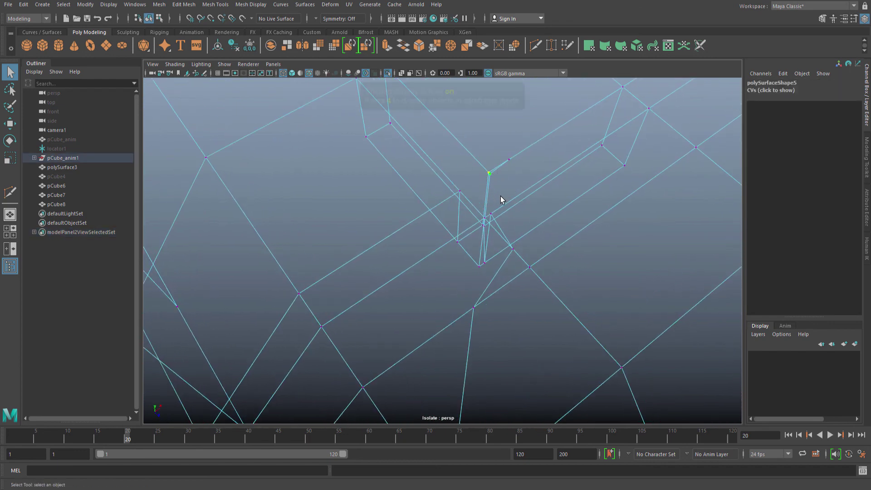
mouse_move(505, 184)
alt+mouse_down()
mouse_move(516, 297)
mouse_move(469, 292)
alt+mouse_up()
alt+right_drag(469, 293, 493, 298)
click(499, 248)
key(w)
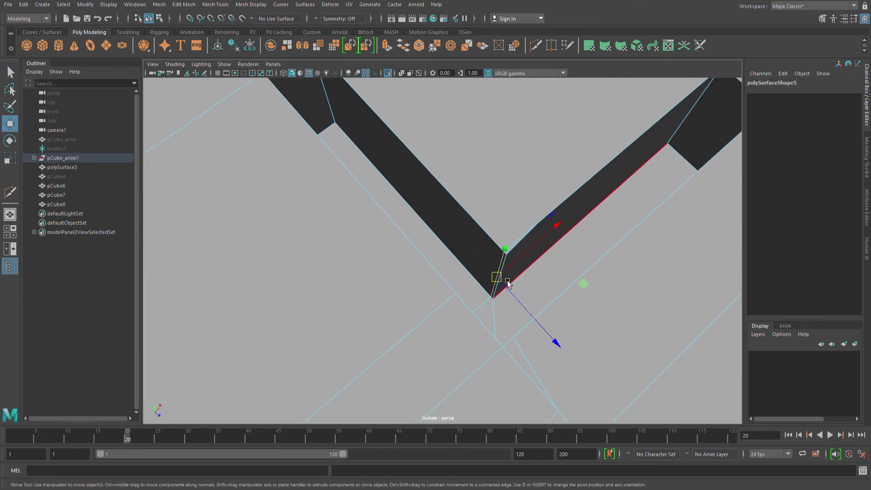
drag(503, 282, 499, 278)
Delete the short diagonal edge across the L's inner corner and the displaced vertical edge on the Z-arm wall.
alt+middle_drag(501, 236, 495, 232)
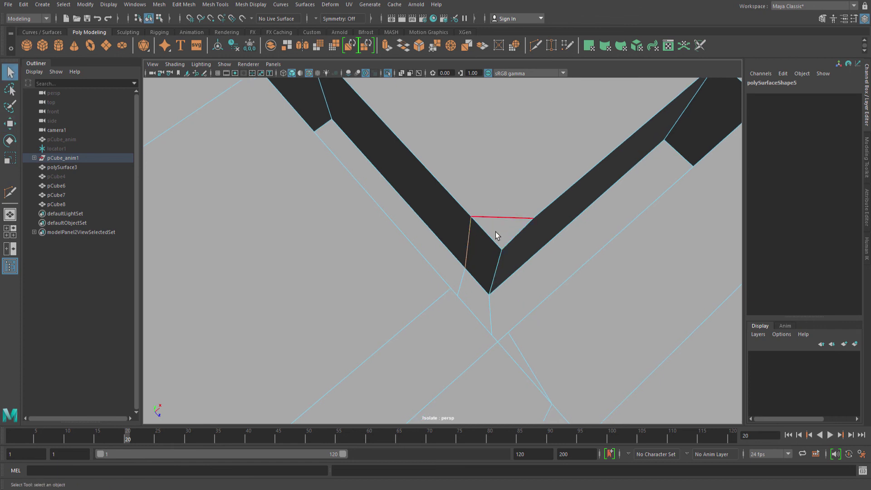
shift+right_drag(507, 220, 482, 242)
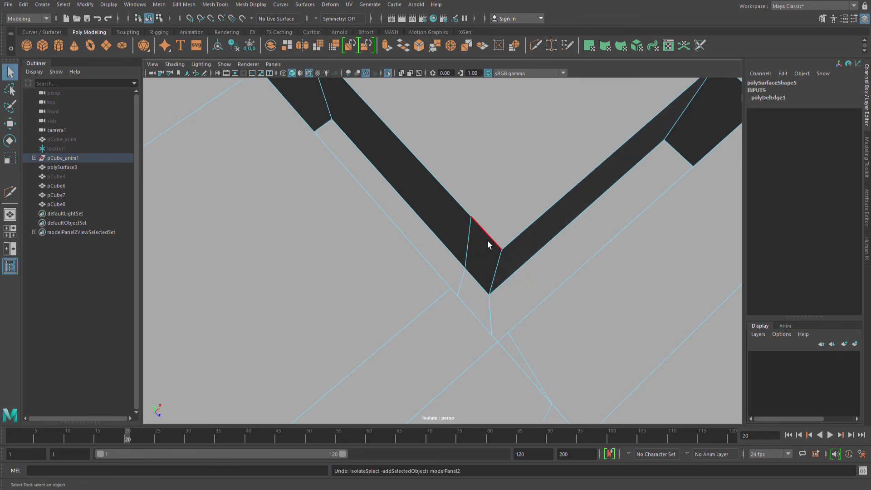
alt+drag(488, 240, 408, 225)
key(f)
scroll(373, 284, down, 5)
click(407, 219)
shift+right_drag(408, 225, 410, 247)
alt+drag(363, 245, 394, 246)
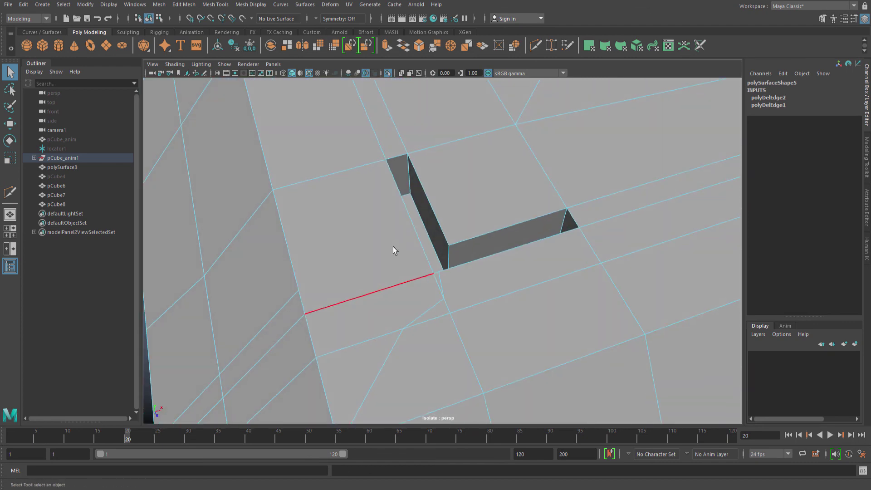
Cut a diagonal edge from the crossing of the two arm-end edges to the inner corner of the L recess.
key(F8)
alt+drag(451, 205, 491, 190)
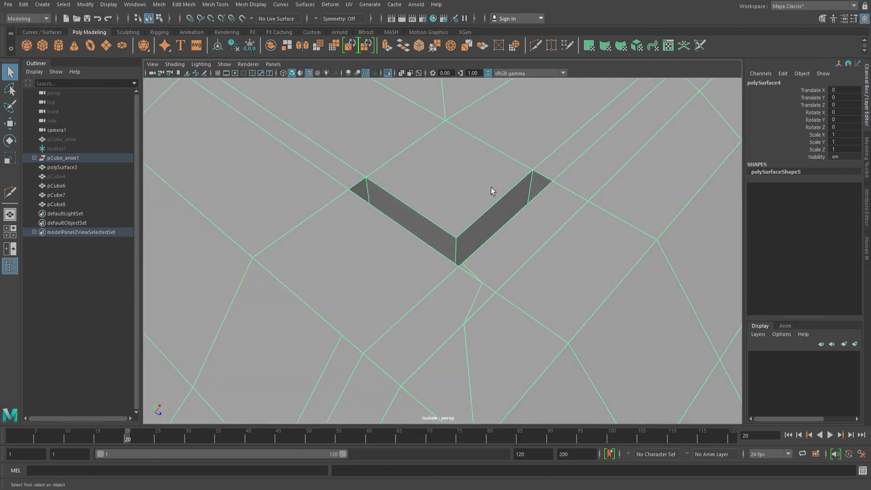
click(445, 120)
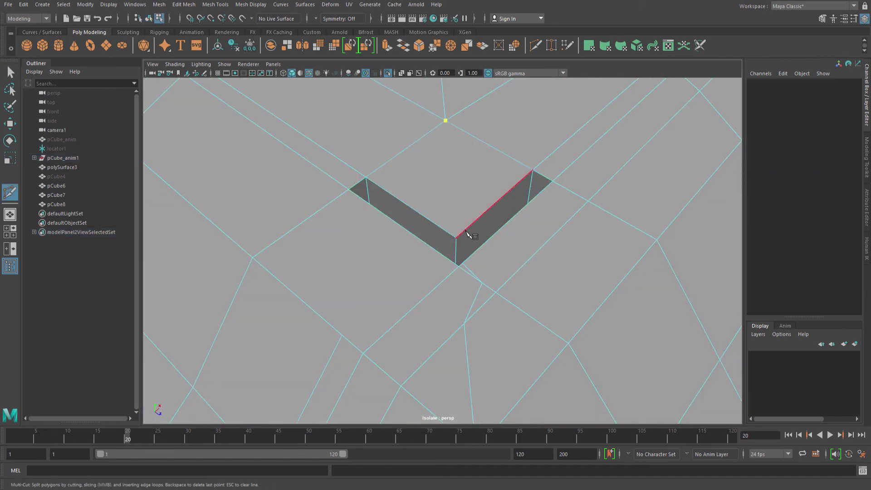
click(455, 238)
key(Return)
key(q)
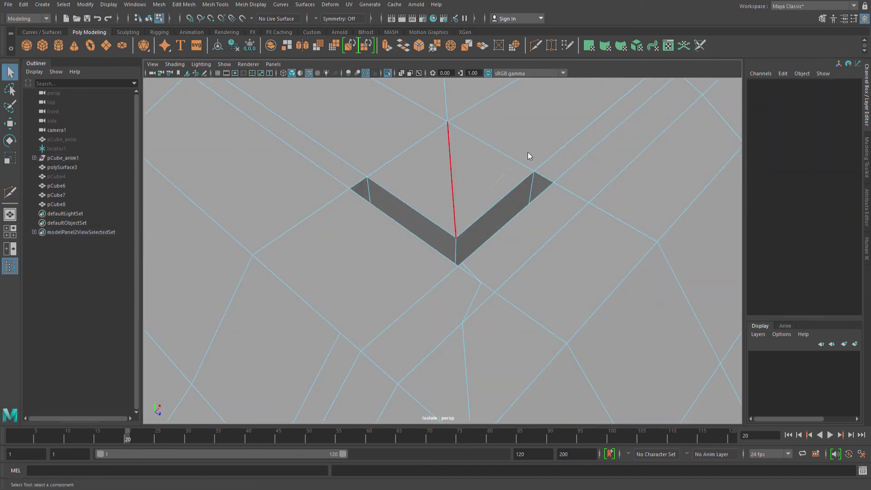
Delete the surplus chain of edges running from the edge row through the L recess's outer corner and down its wall.
key(F8)
alt+drag(517, 172, 447, 161)
key(F10)
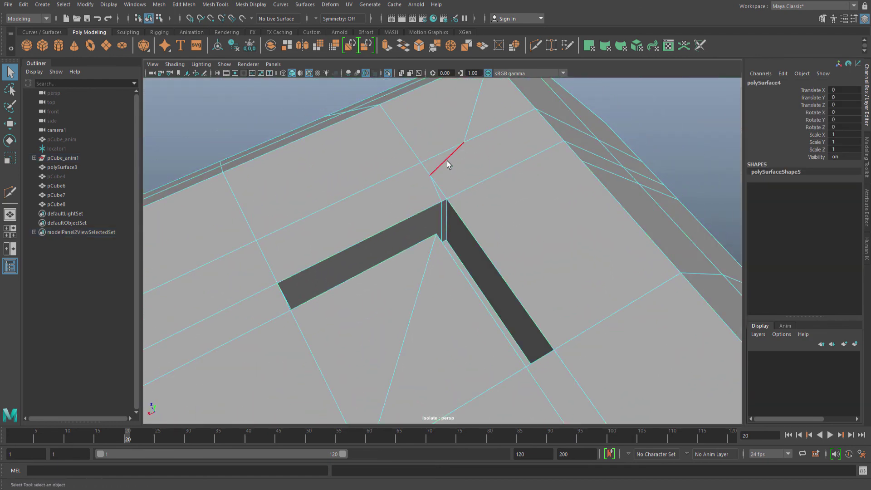
click(447, 161)
key(4)
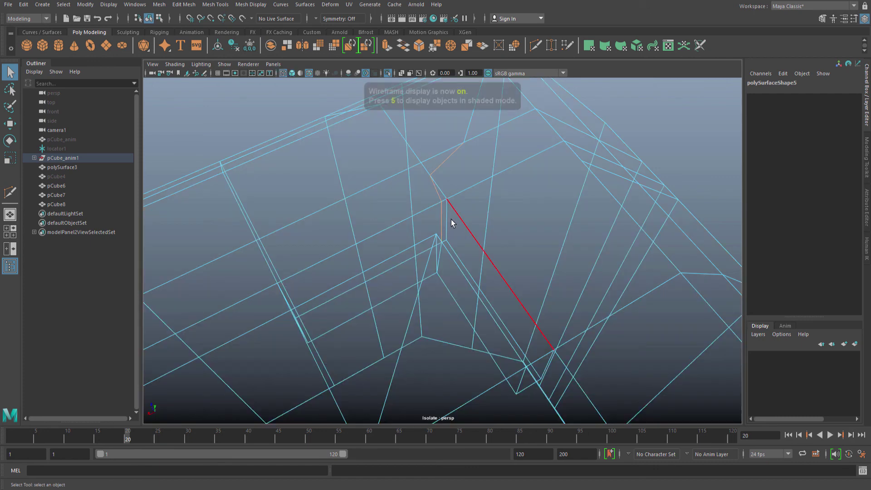
shift+right_click(460, 216)
shift+right_drag(460, 216, 443, 227)
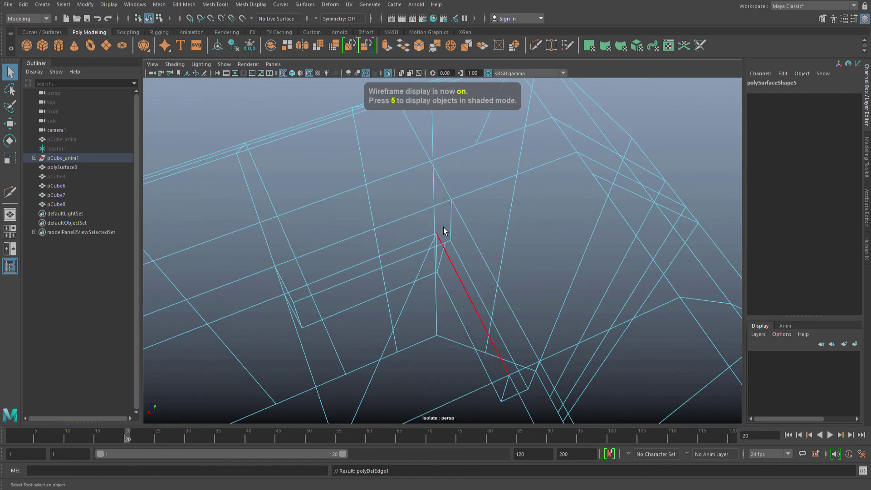
Merge the stray vertices at the L recess's outer corner and delete the mesh's construction history.
alt+drag(442, 226, 459, 218)
right_drag(474, 229, 451, 240)
click(446, 240)
key(w)
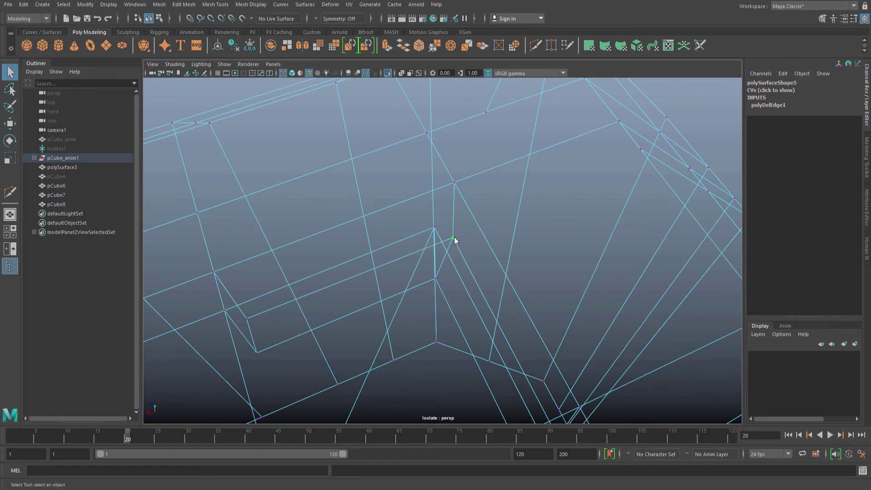
shift+right_drag(453, 236, 472, 202)
alt+drag(468, 203, 456, 214)
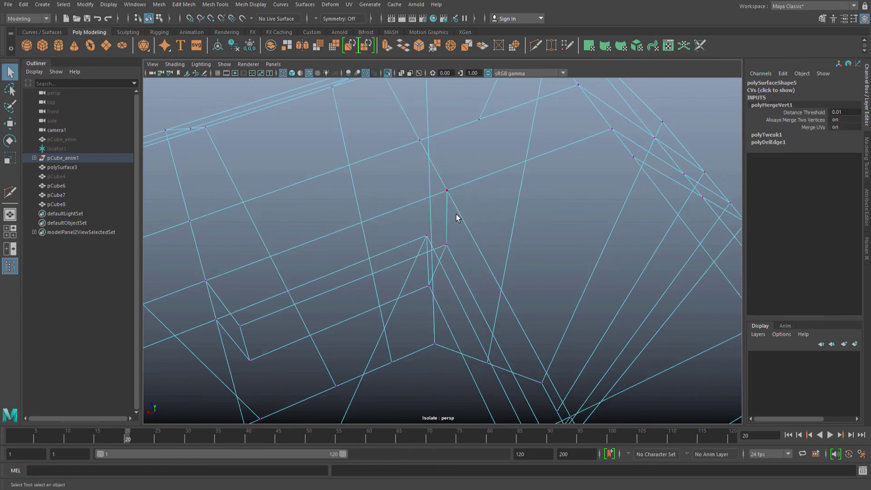
right_drag(455, 214, 491, 191)
key(alt+shift+d)
Multi-Cut the missing edges beside the L's outer corner so the cube-corner diagonal reaches the recess, then delete the construction history.
key(4)
alt+drag(447, 226, 459, 203)
key(5)
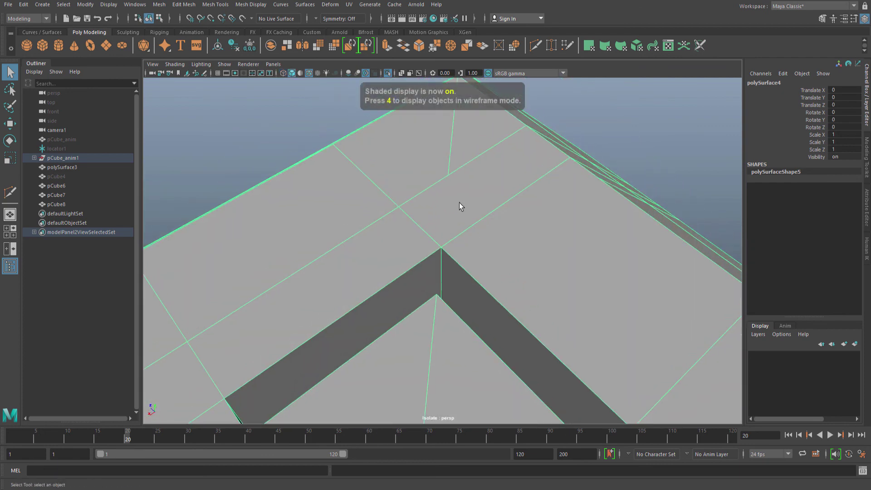
key(y)
click(398, 206)
click(449, 174)
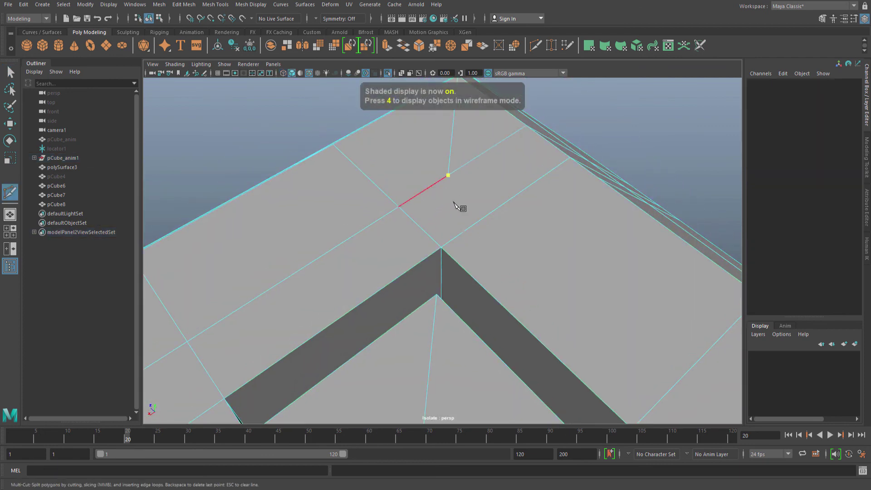
alt+drag(452, 241, 431, 237)
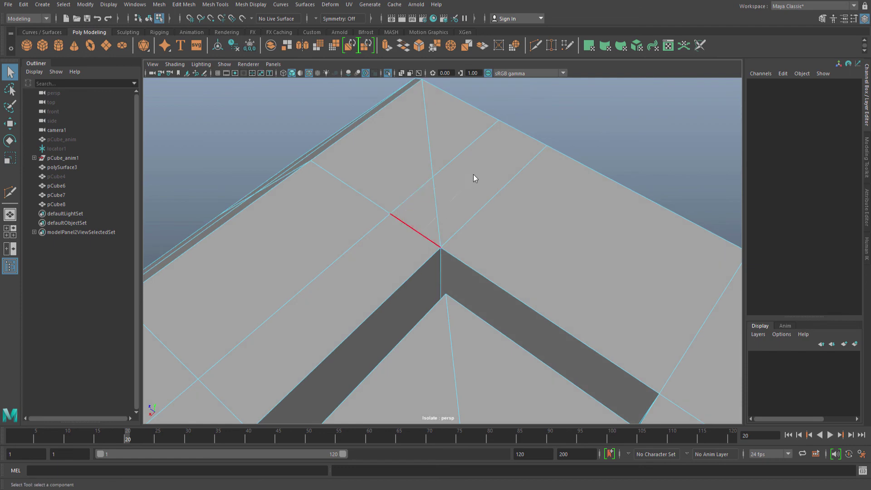
key(q)
key(alt+shift+d)
In the top view, flatten the two slanted row vertices near the circular hole and snap them level with the diagonal crossing vertex.
alt+drag(441, 208, 468, 231)
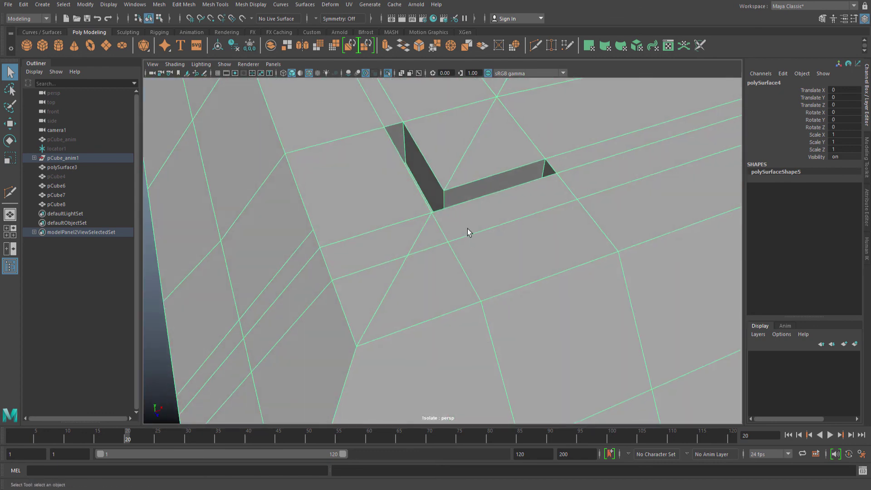
alt+middle_drag(468, 231, 464, 224)
alt+drag(465, 224, 445, 249)
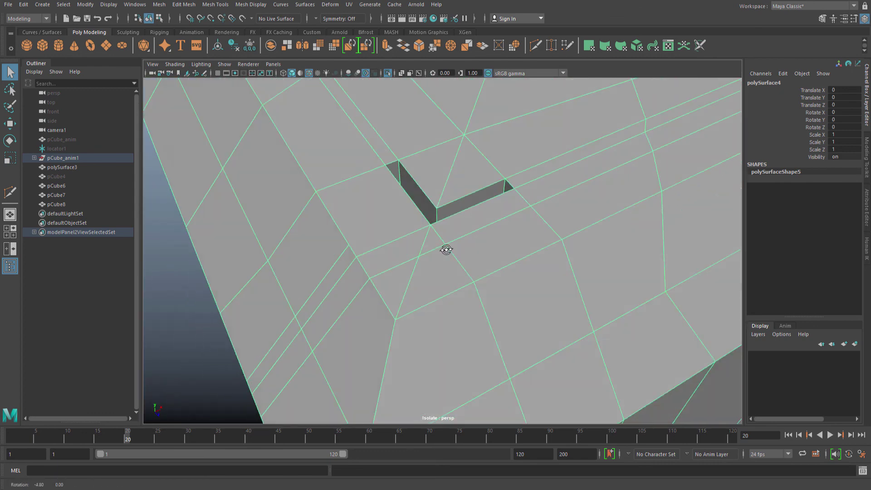
alt+drag(525, 193, 456, 229)
key(space)
key(space)
alt+middle_drag(468, 232, 426, 253)
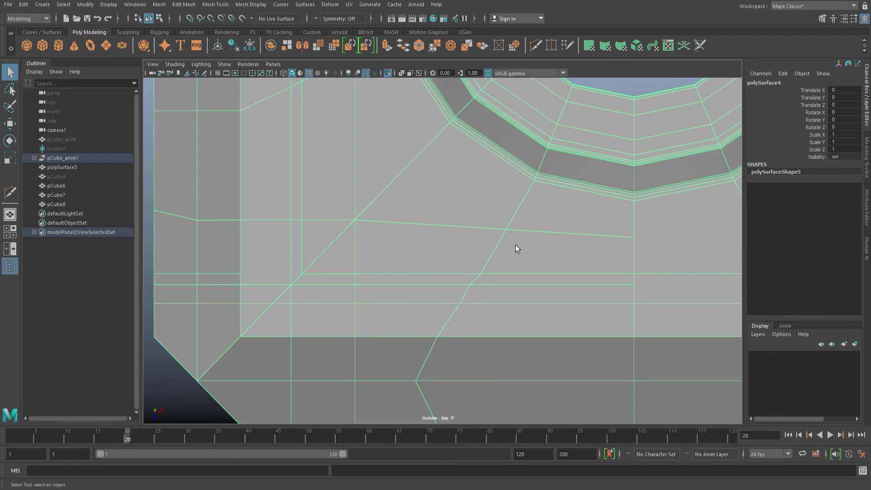
right_drag(526, 249, 472, 253)
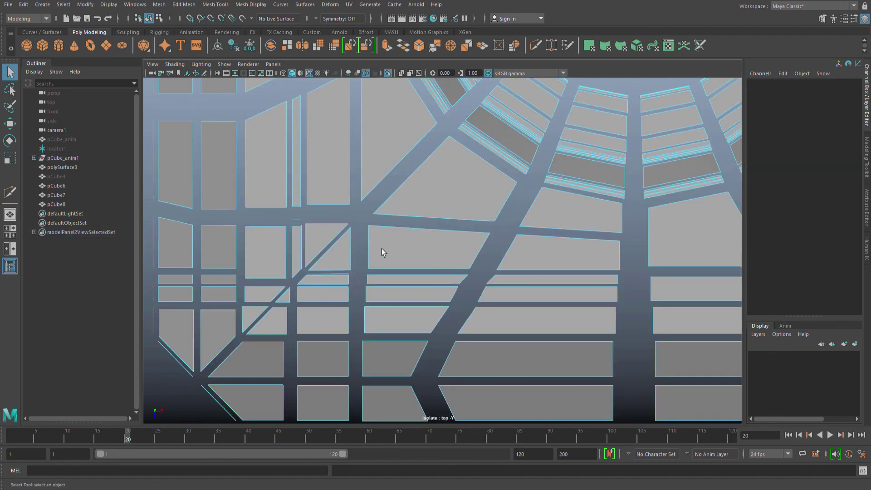
key(F9)
alt+middle_drag(397, 250, 425, 248)
scroll(431, 253, down, 6)
scroll(512, 245, up, 1)
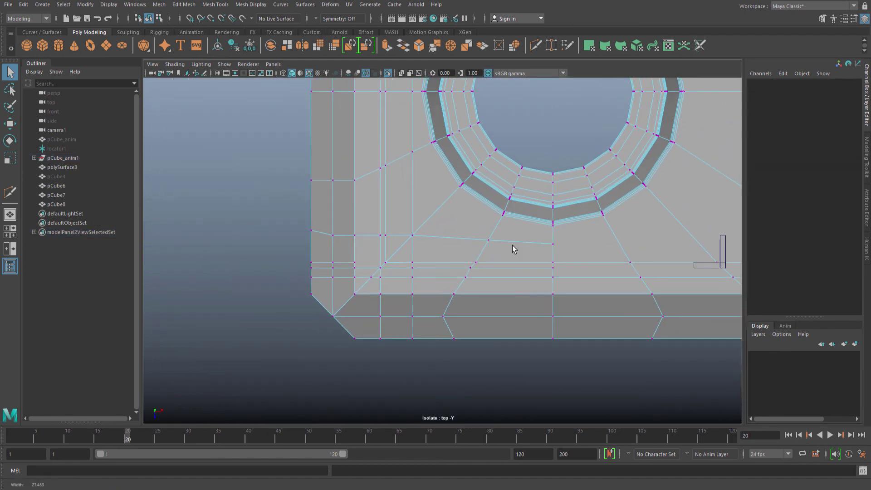
drag(418, 243, 418, 243)
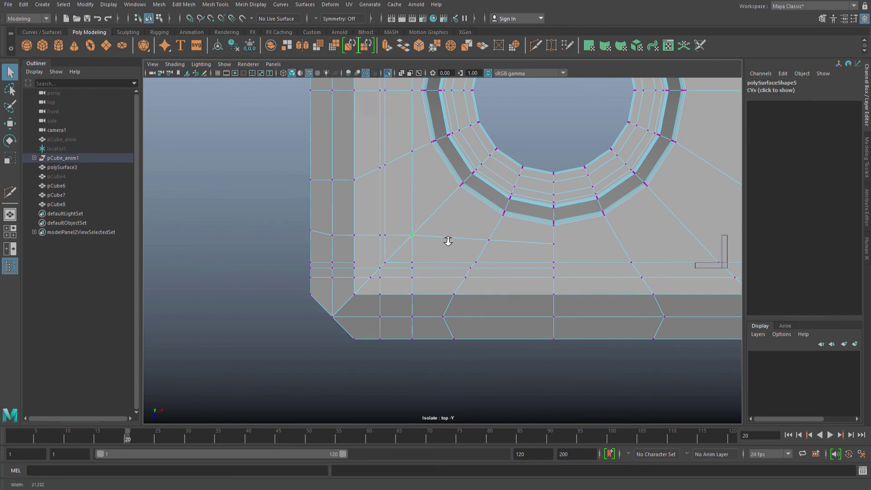
scroll(447, 239, up, 3)
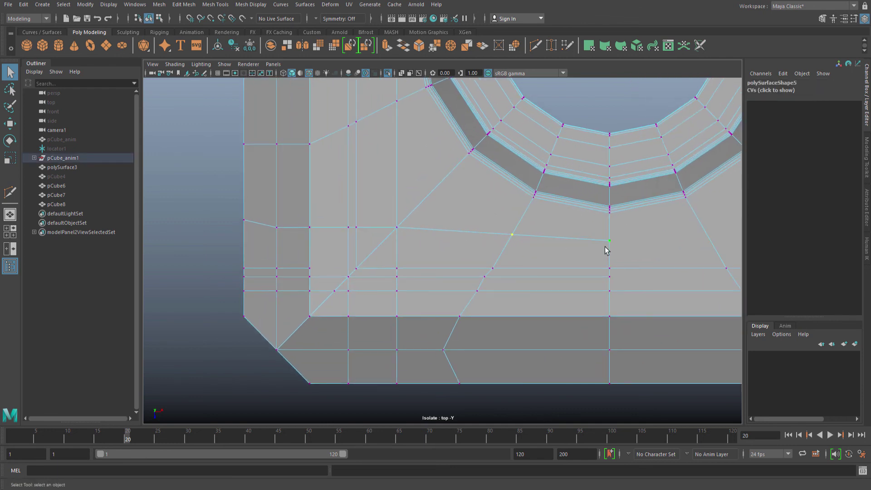
key(r)
middle_drag(558, 259, 556, 113)
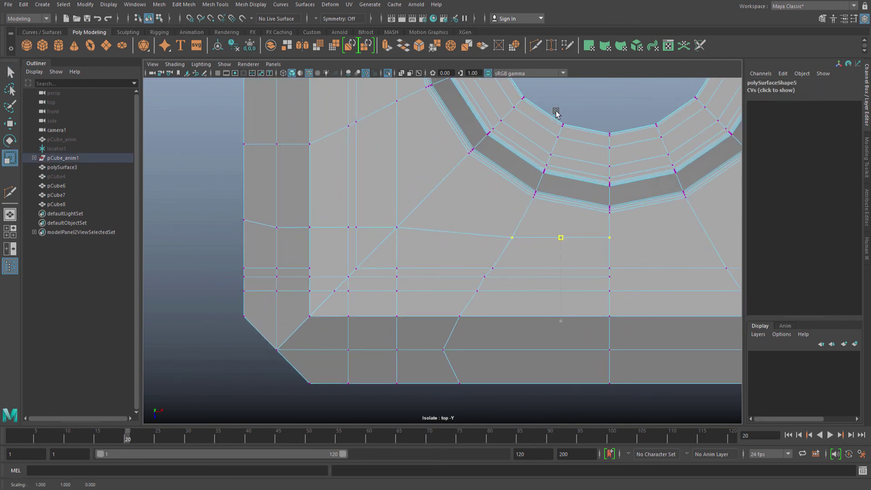
key(w)
drag(560, 263, 398, 227)
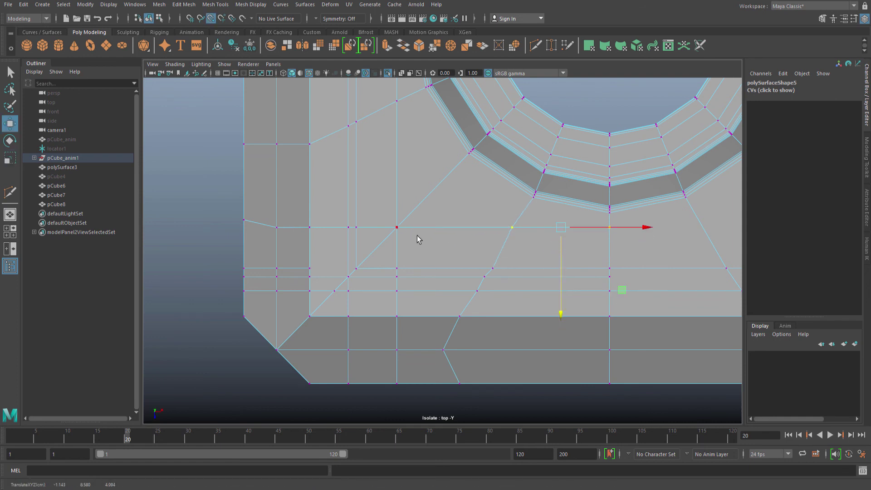
key(q)
Shift the vertices where the radial edge crosses the horizontal rows along X to smooth the line from the circular hole.
alt+middle_drag(424, 230, 416, 221)
drag(520, 226, 535, 218)
key(w)
key(q)
scroll(445, 247, up, 2)
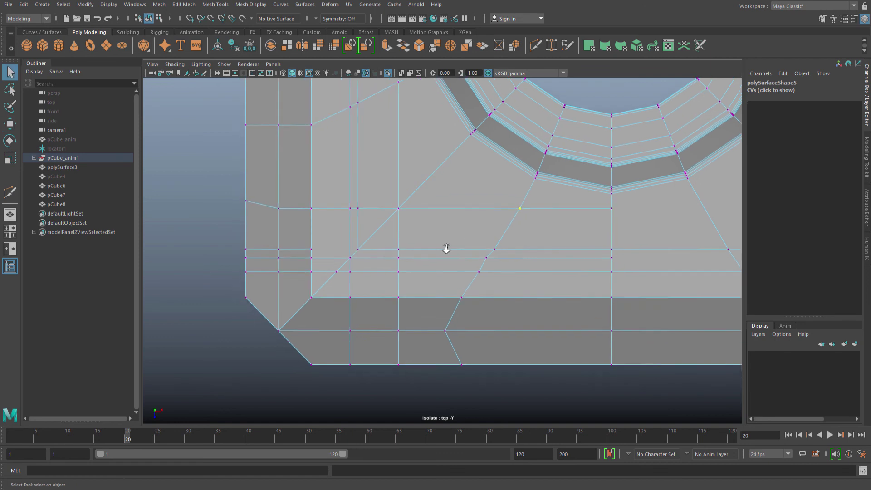
key(w)
click(518, 256)
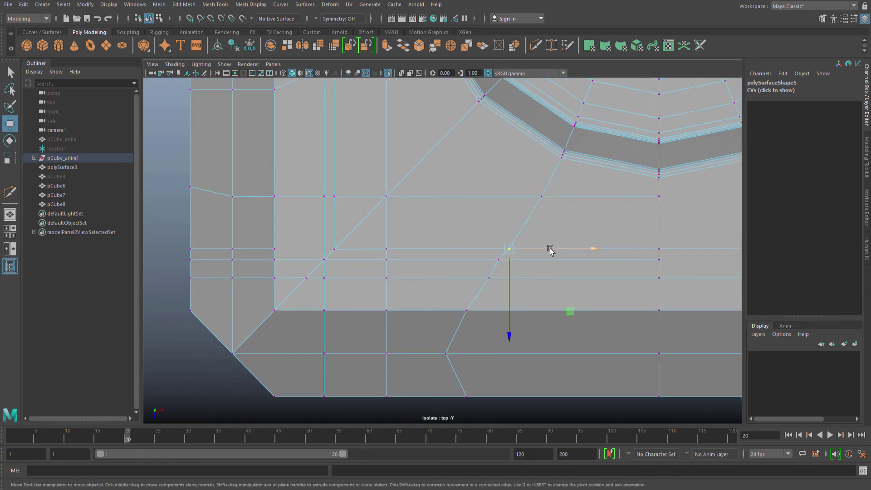
drag(550, 250, 536, 261)
click(497, 259)
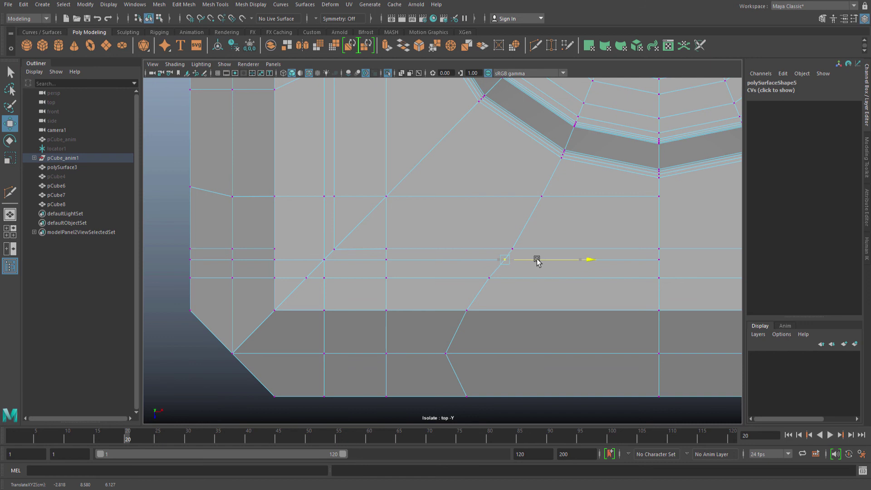
click(489, 277)
key(q)
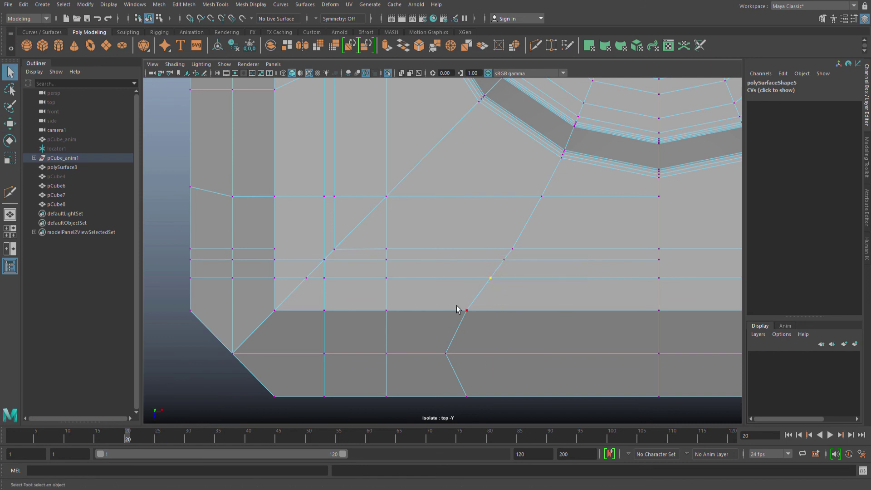
Flatten the kinked column of three chamfer vertices in X and align it with the radial edge's vertex on the top face.
alt+middle_drag(457, 307, 471, 272)
click(465, 278)
drag(440, 369, 439, 370)
key(r)
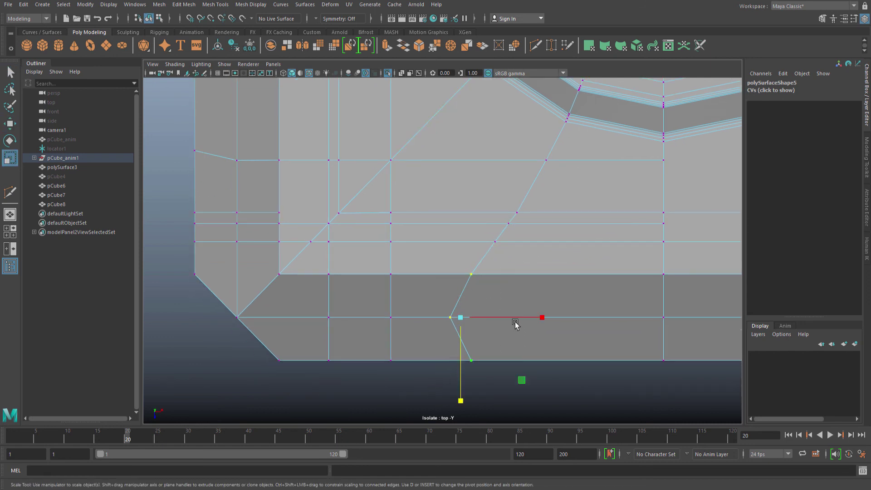
drag(489, 317, 403, 306)
key(w)
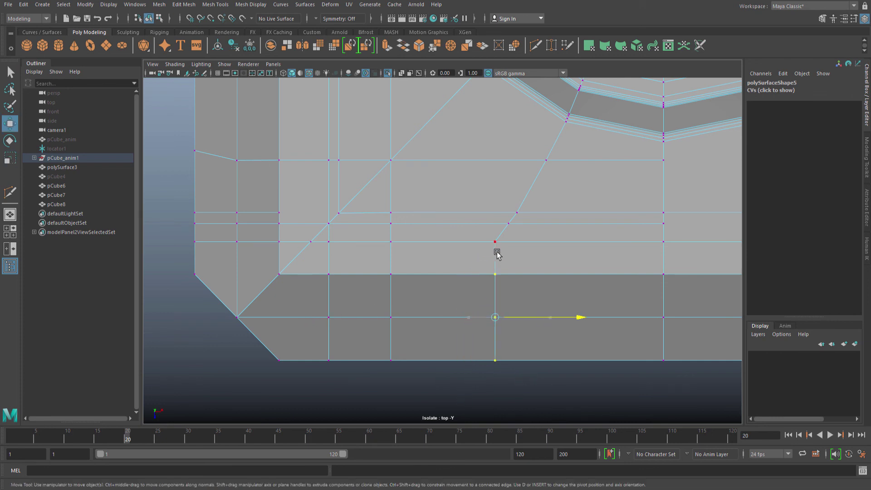
key(q)
Flatten the kinked row of vertices across the side chamfer and snap it level with the straightened row on the top face.
scroll(485, 266, down, 5)
alt+right_drag(402, 259, 396, 259)
alt+middle_drag(396, 259, 414, 266)
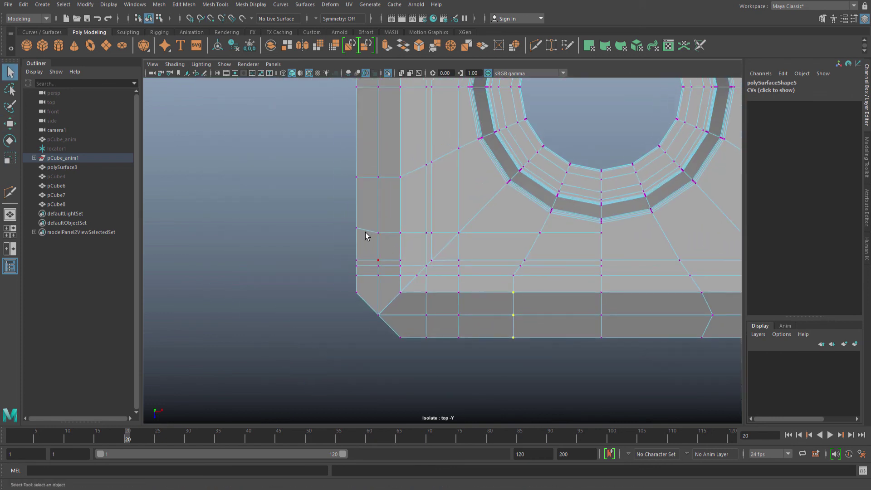
drag(397, 245, 378, 229)
key(r)
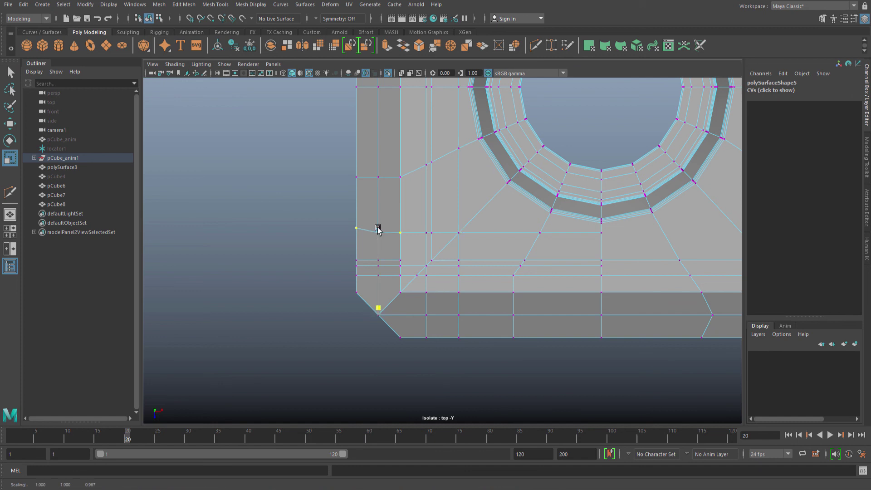
drag(372, 121, 372, 123)
key(w)
key(v)
drag(377, 256, 428, 228)
key(q)
alt+middle_drag(419, 230, 401, 244)
right_drag(401, 243, 448, 207)
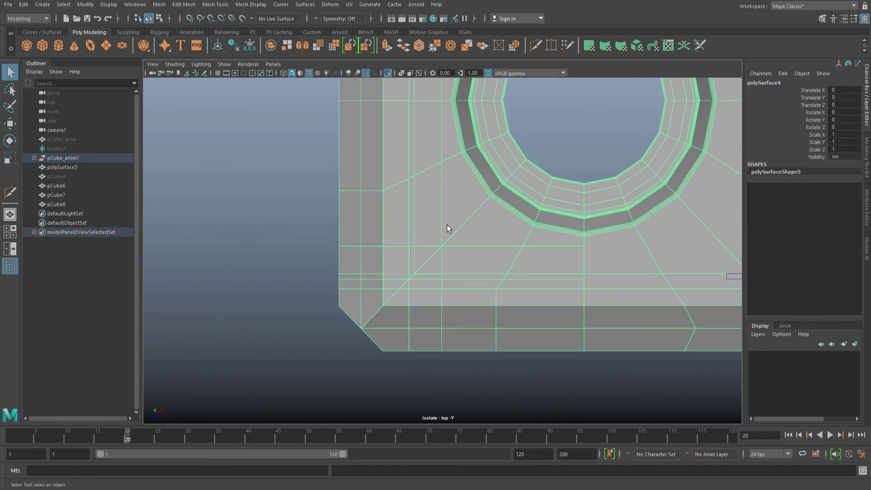
Move the straightened chamfer column and its adjoining top-face vertices slightly along X to even out the radial edge's flow.
mouse_move(463, 225)
alt+middle_down()
mouse_move(441, 226)
mouse_move(456, 224)
alt+middle_up()
alt+right_drag(455, 224, 573, 262)
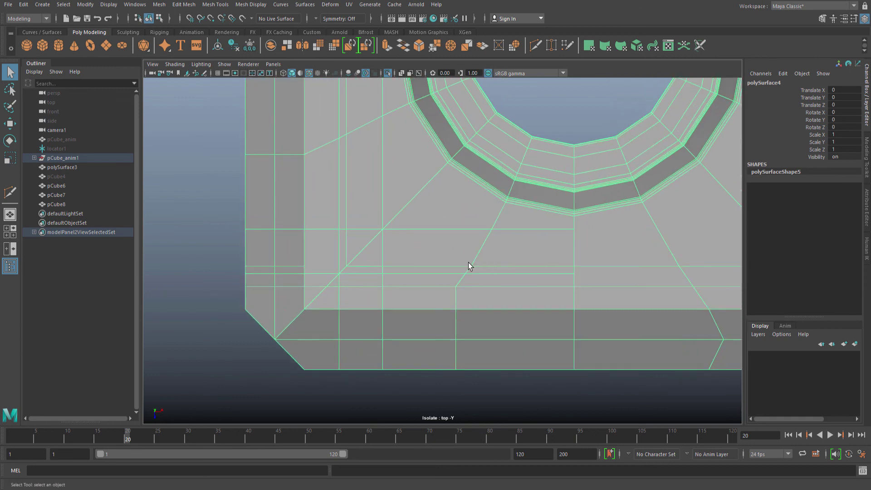
mouse_move(468, 261)
alt+right_down()
mouse_move(499, 262)
mouse_move(467, 275)
alt+right_up()
drag(475, 272, 438, 394)
key(w)
drag(493, 326, 495, 326)
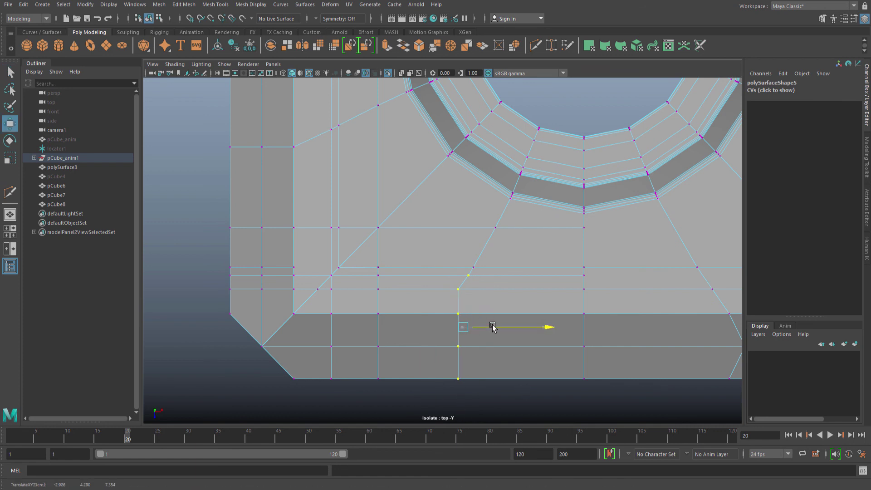
key(q)
key(w)
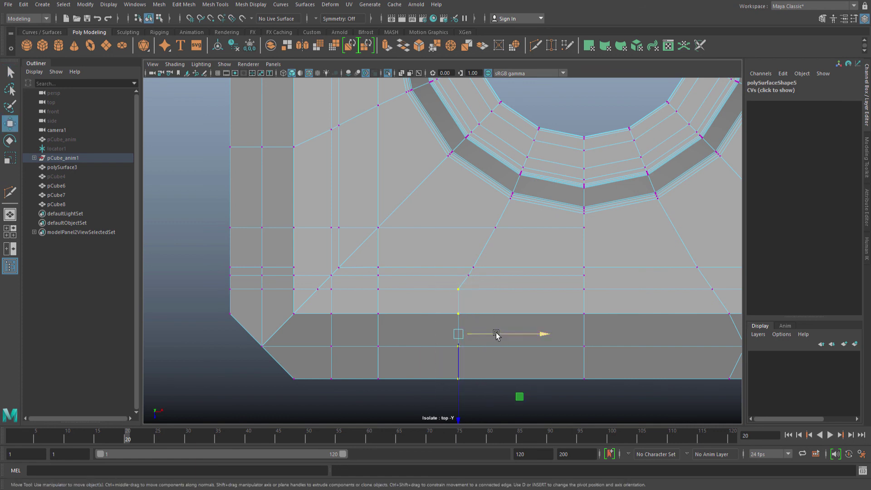
key(q)
scroll(494, 239, down, 2)
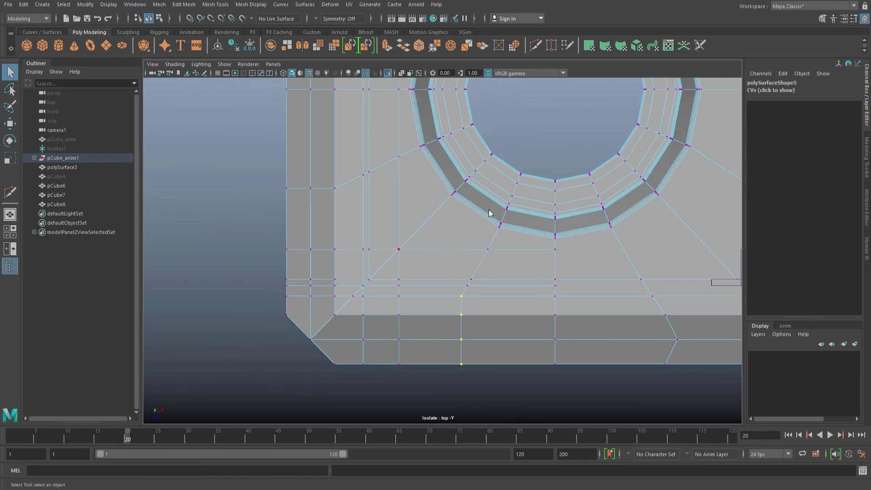
key(F8)
scroll(433, 254, up, 4)
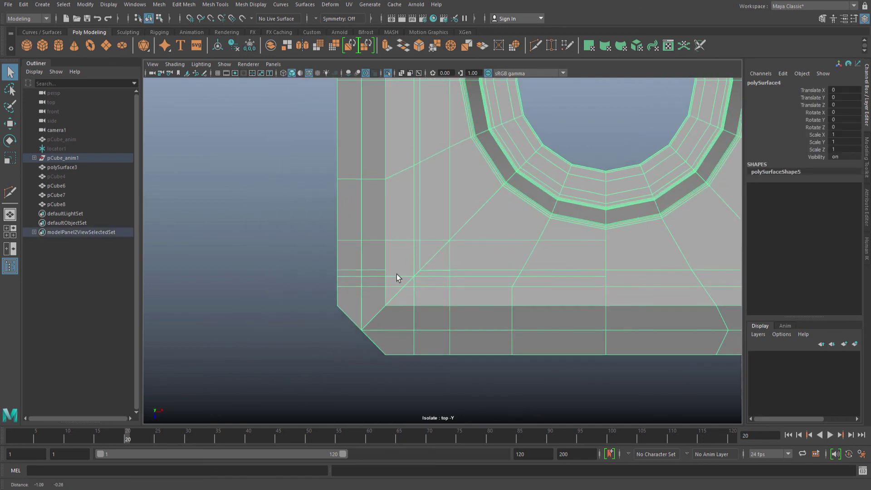
Delete the redundant edge row beside the L recess that crosses the side chamfer and continues down the cube's side.
key(F10)
alt+middle_drag(388, 270, 397, 275)
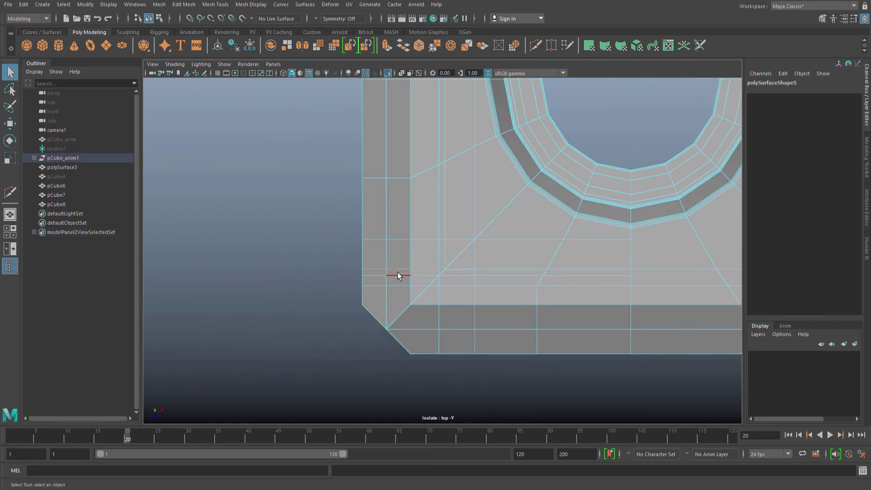
key(space)
key(space)
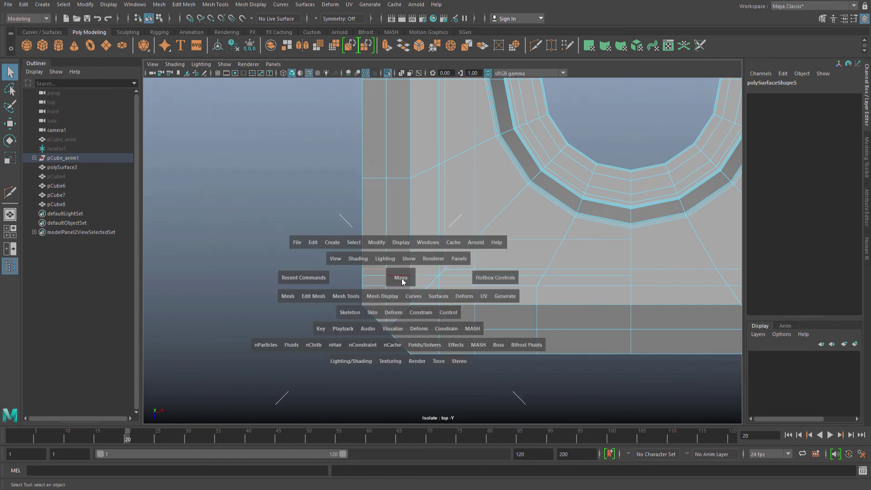
drag(402, 280, 412, 243)
alt+drag(357, 291, 426, 237)
key(4)
shift+right_drag(441, 232, 417, 244)
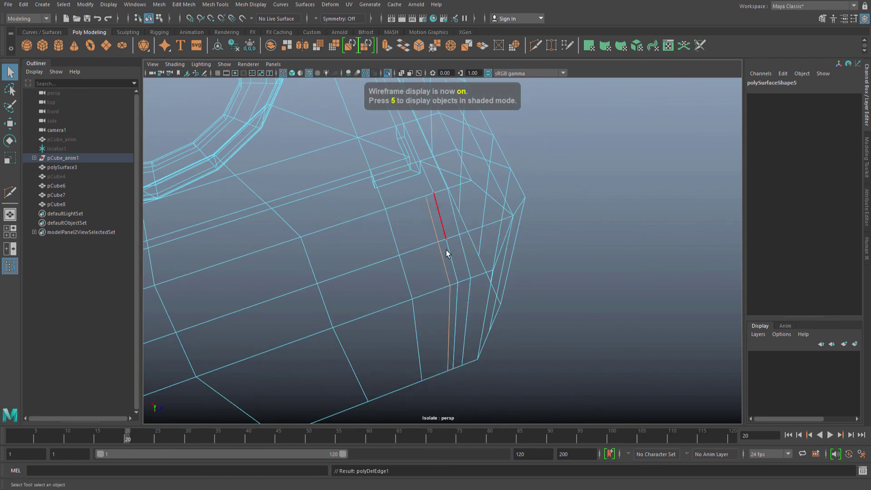
mouse_move(425, 250)
alt+mouse_down()
mouse_move(429, 243)
mouse_move(422, 259)
mouse_move(426, 243)
alt+mouse_up()
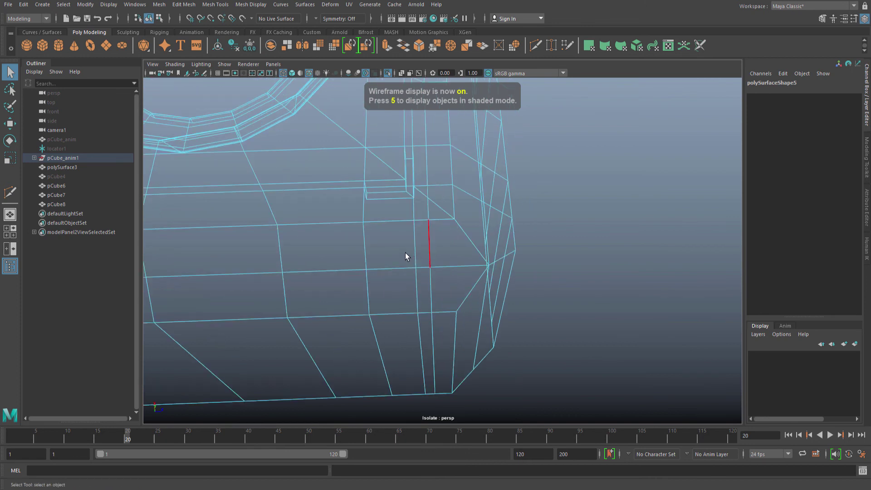
key(5)
mouse_move(406, 240)
alt+mouse_down()
mouse_move(415, 238)
mouse_move(425, 255)
alt+mouse_up()
key(5)
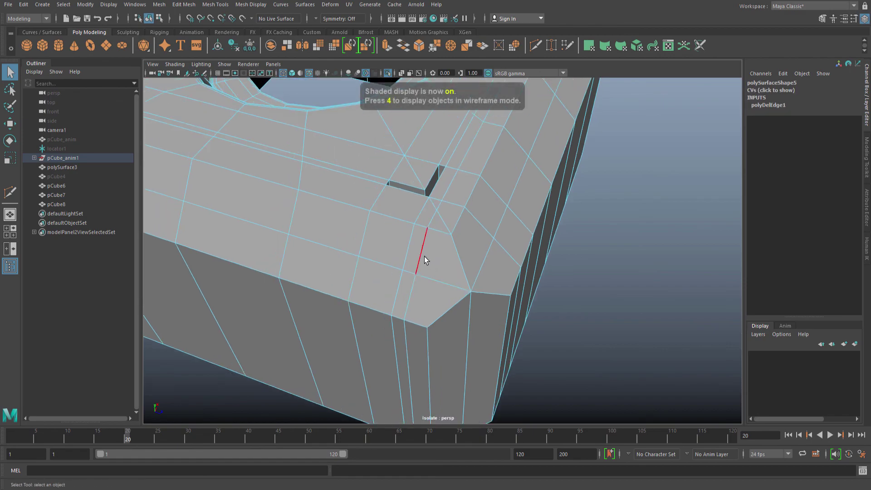